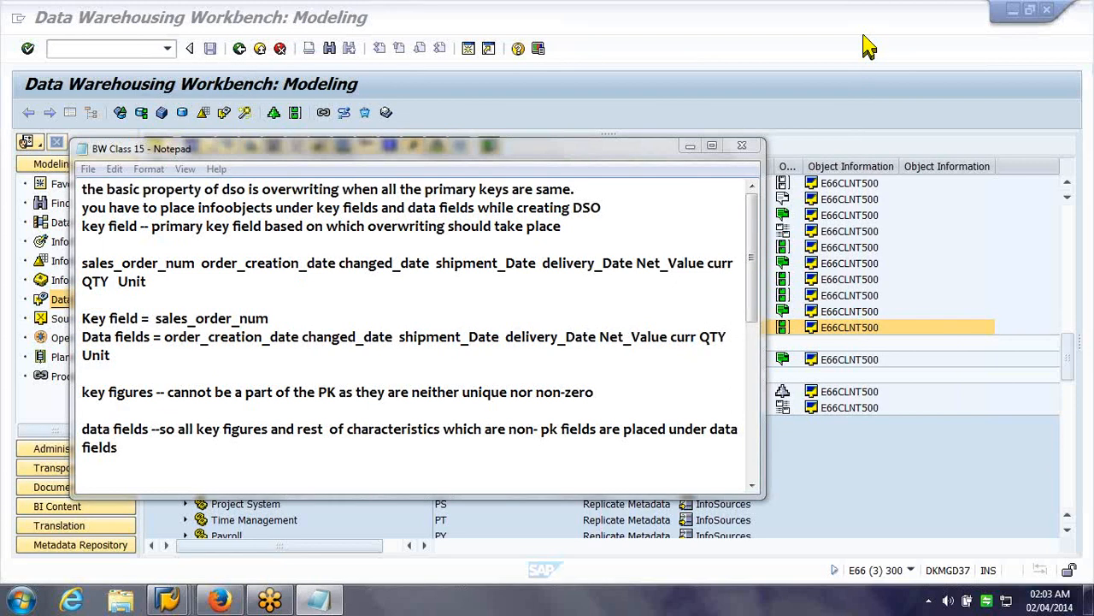
Review the BW Class 15 notes on DSO key fields, data fields, DataSource mapping and functional and technical specifications.
click(488, 391)
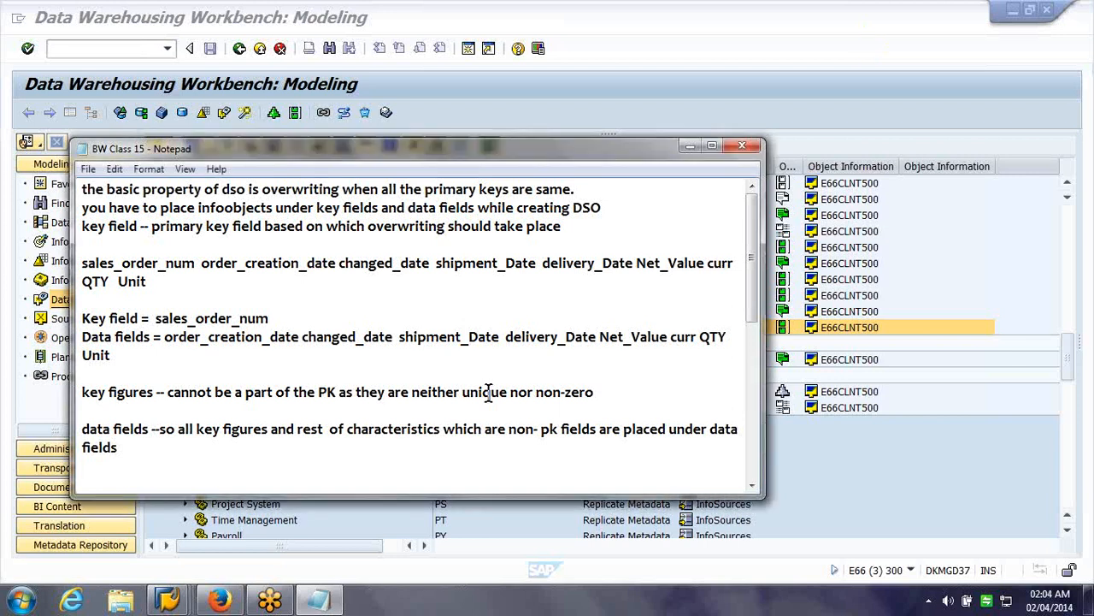
scroll(488, 392, down, 1)
scroll(488, 394, down, 6)
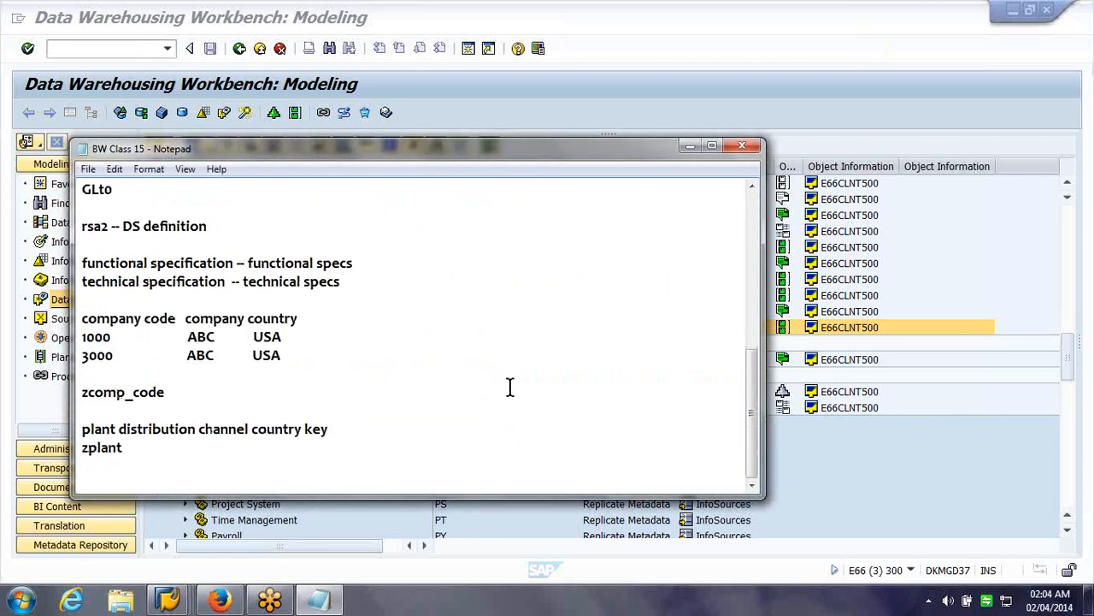
scroll(510, 387, up, 1)
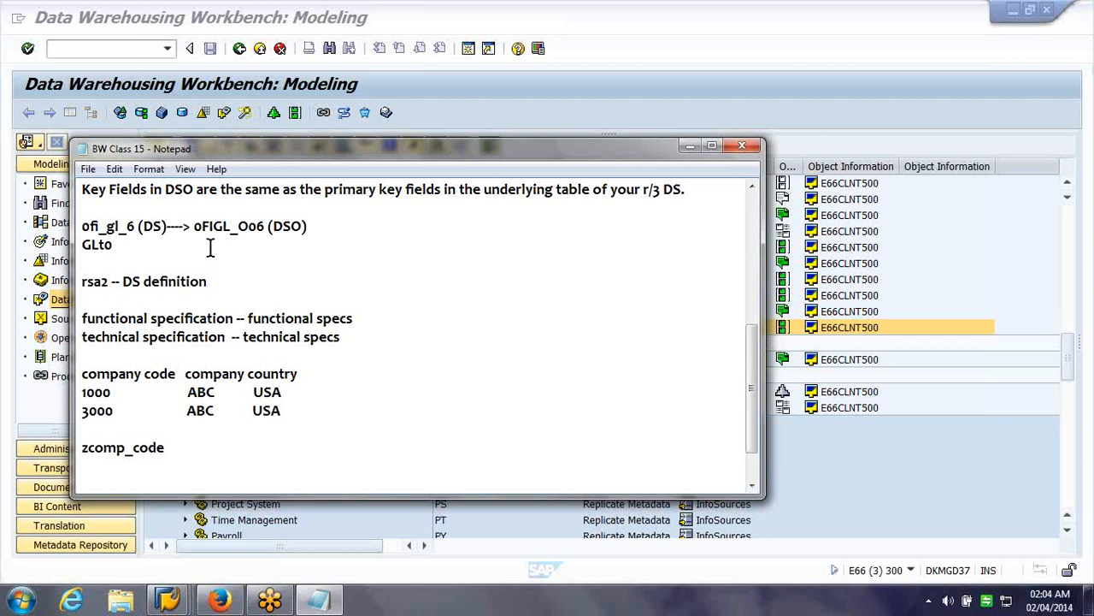
scroll(209, 247, up, 1)
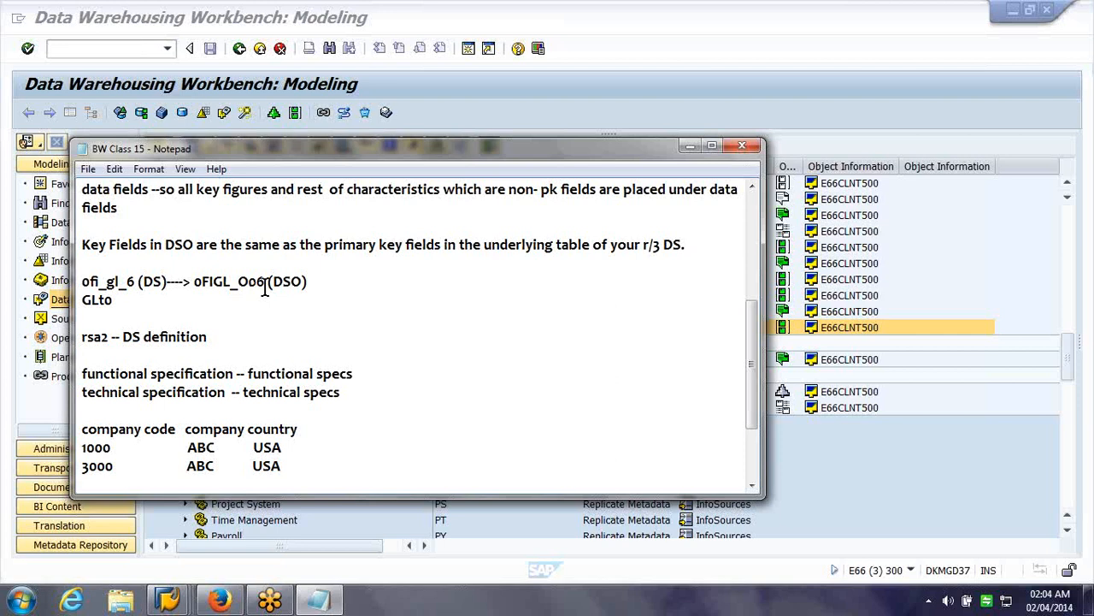
scroll(268, 290, down, 2)
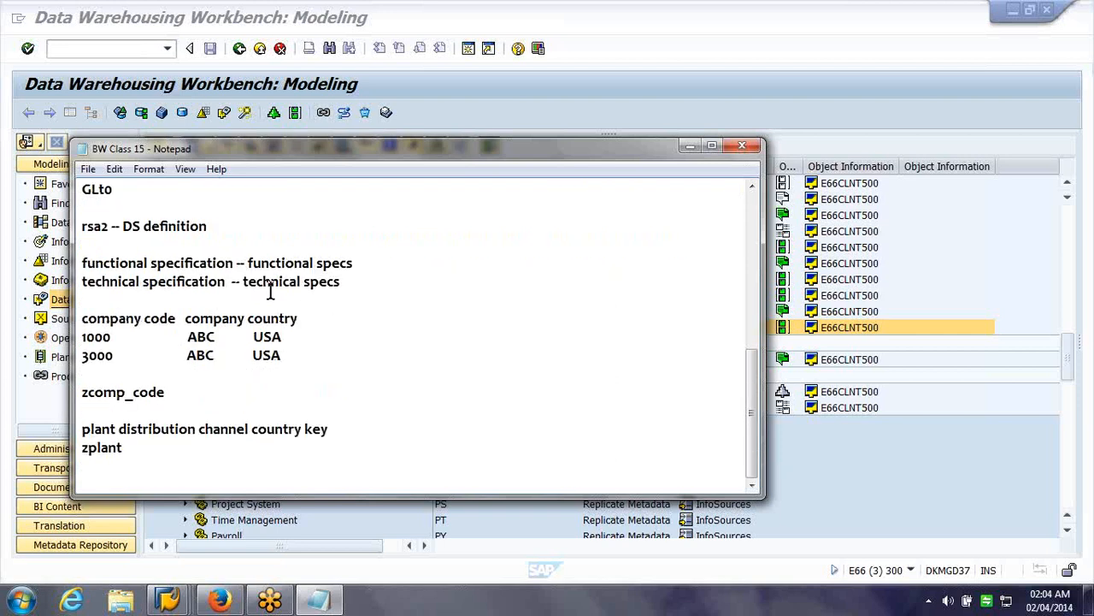
Open the desktop file "DSO file data & tech spec rough format - UPDATED" in Excel and widen column B to fit the technical names.
click(689, 148)
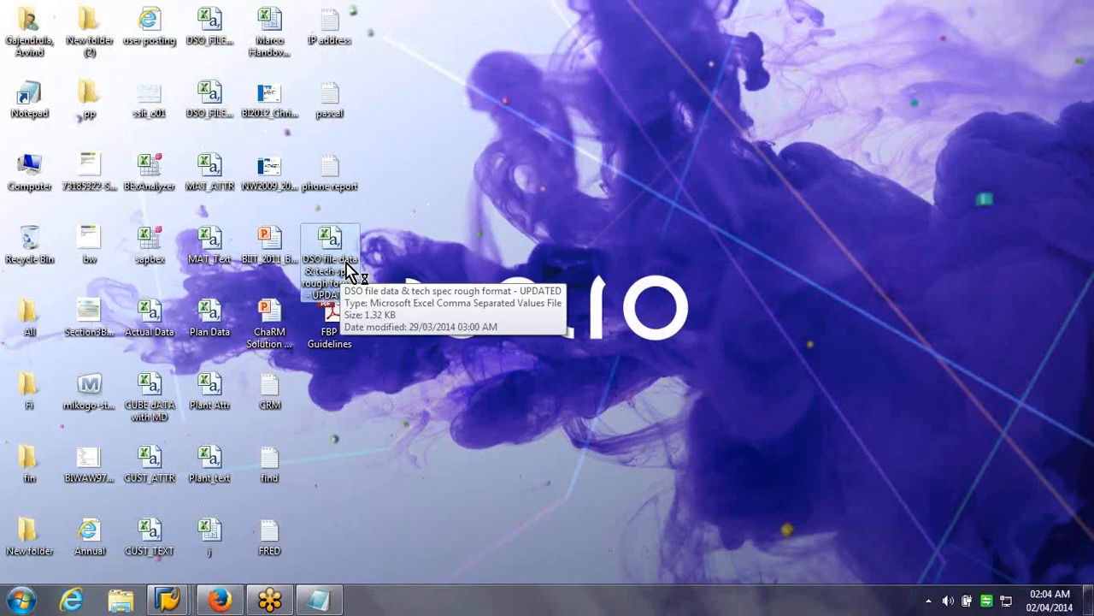
double_click(356, 272)
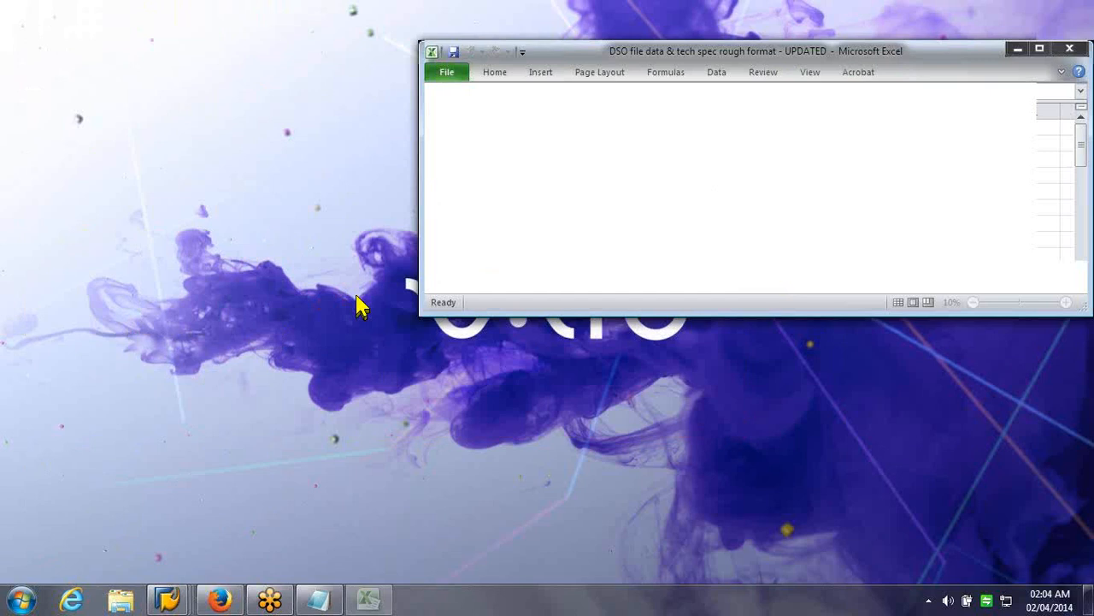
double_click(917, 54)
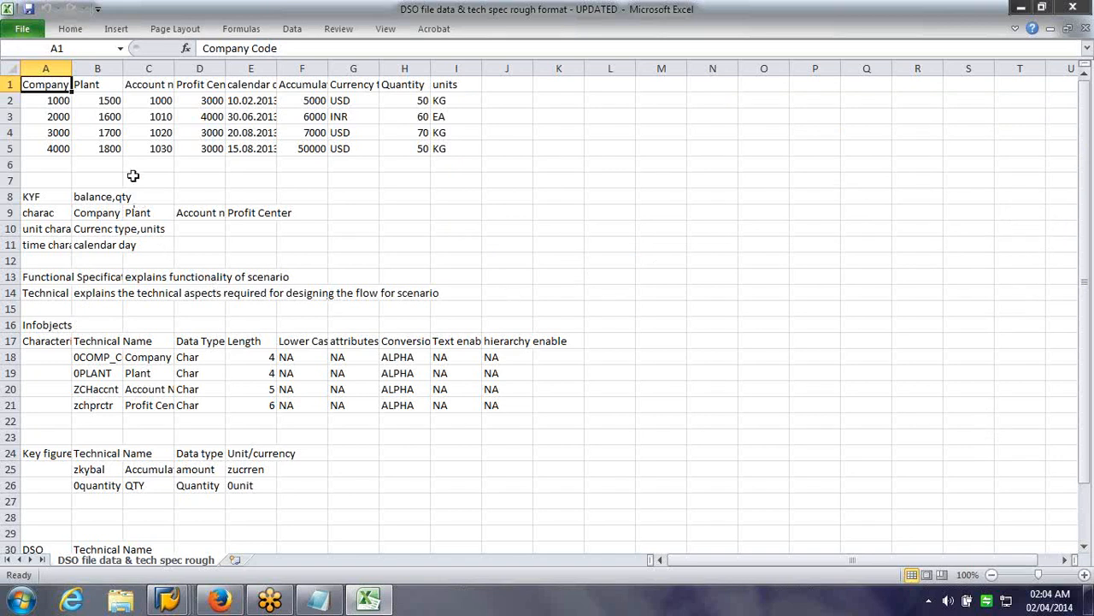
drag(126, 68, 127, 64)
drag(127, 65, 289, 92)
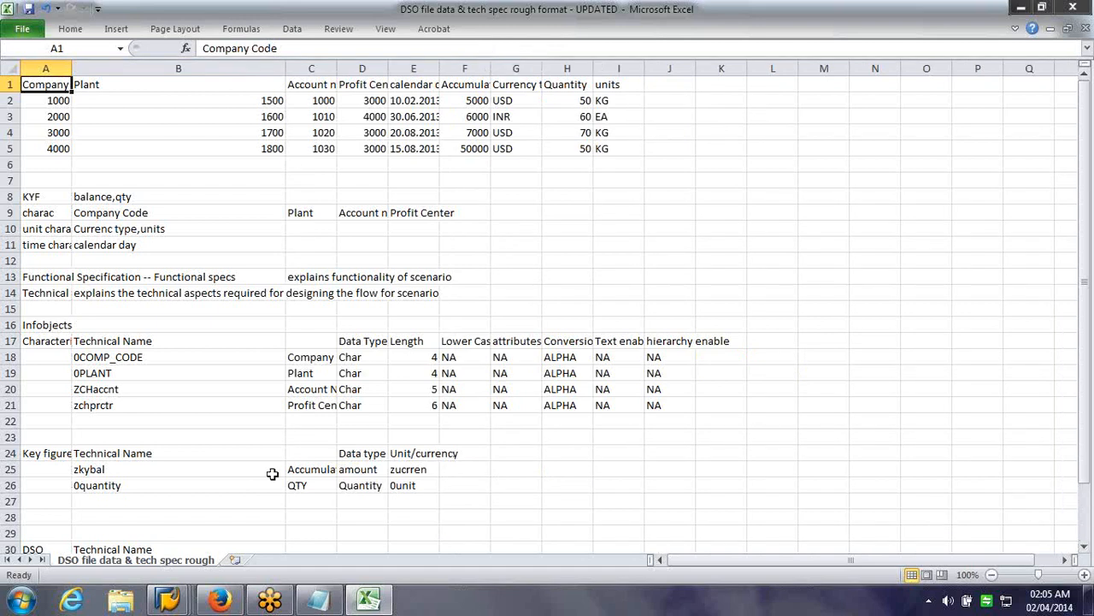
Examine the technical names of the two key figures and the account number characteristic in the specification sheet.
click(158, 472)
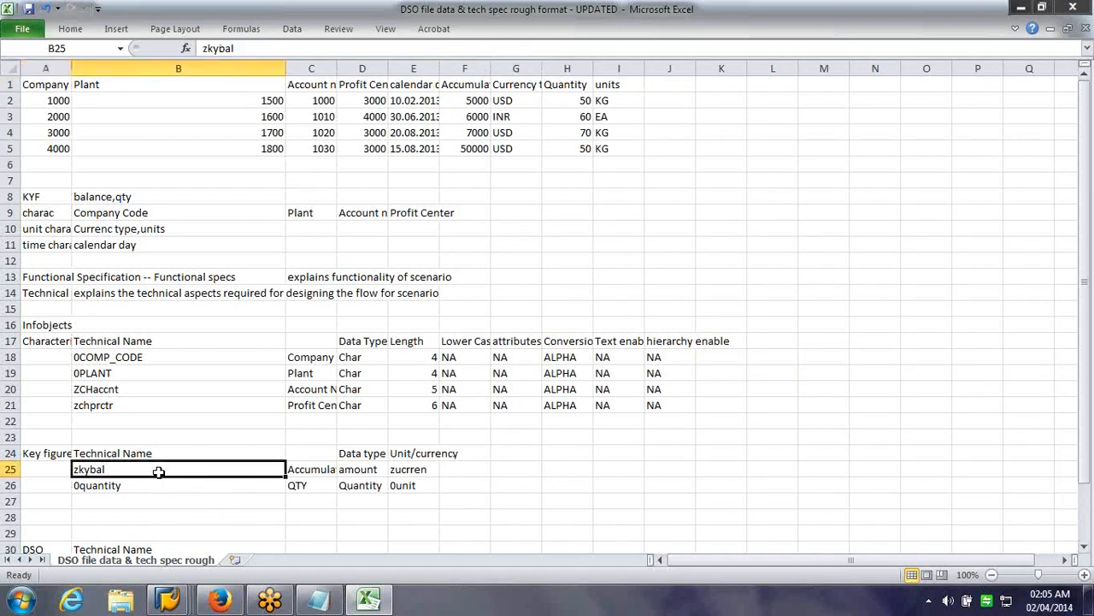
click(227, 486)
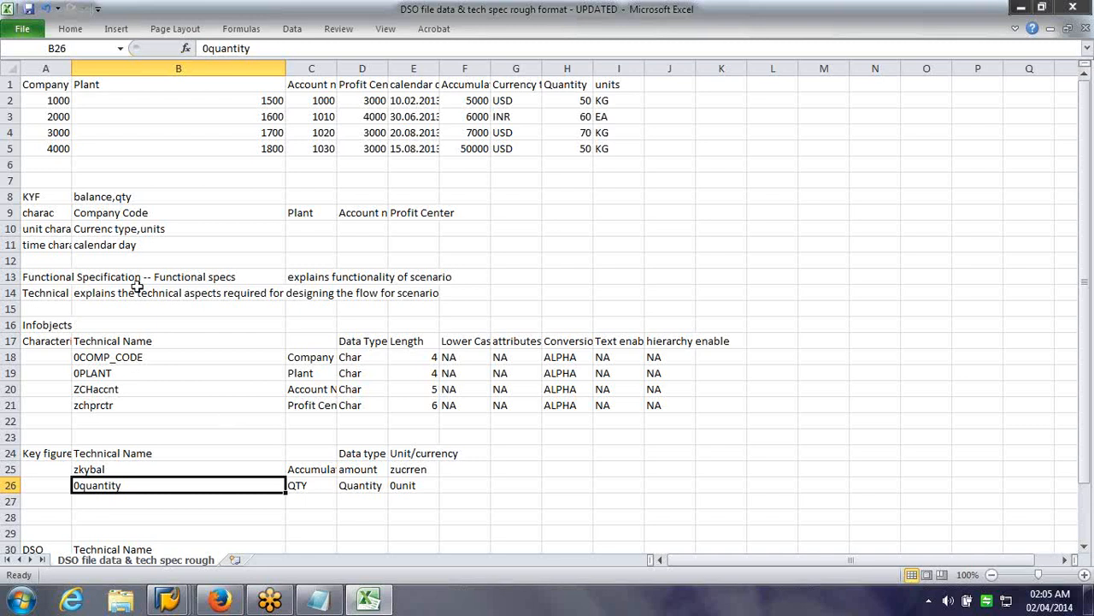
click(219, 390)
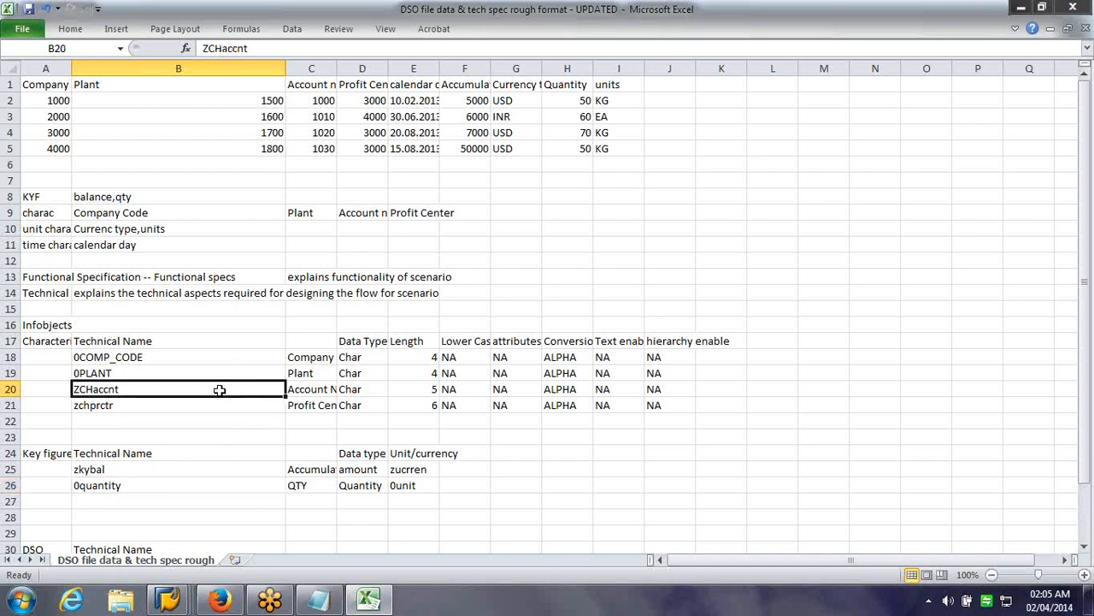
Switch to SAP Logon and log on to the BI7 system, client 001, with the user name and account password.
click(163, 602)
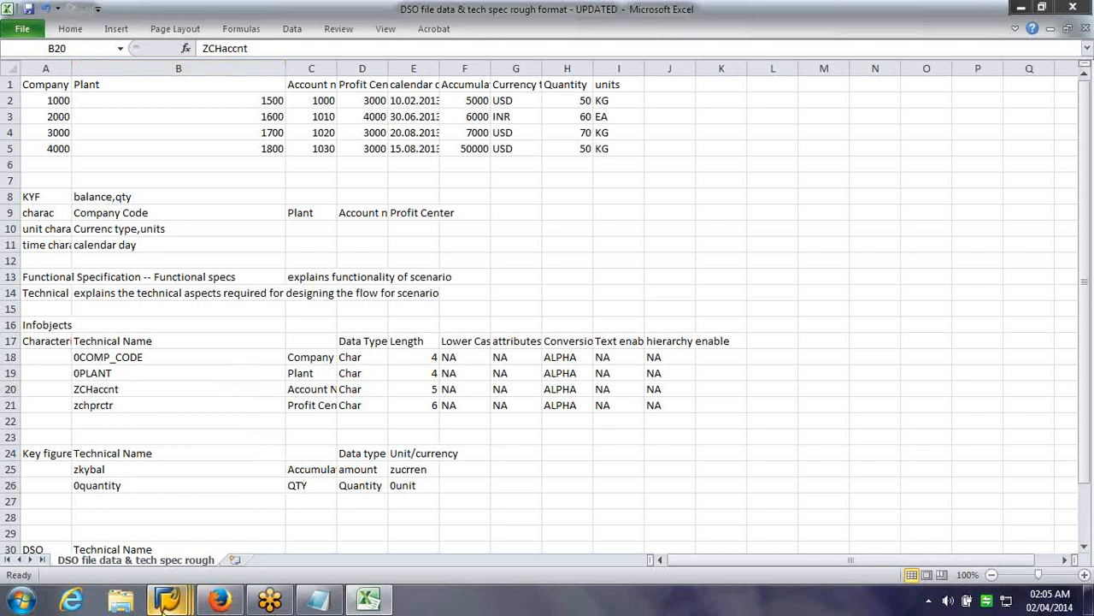
mouse_move(163, 602)
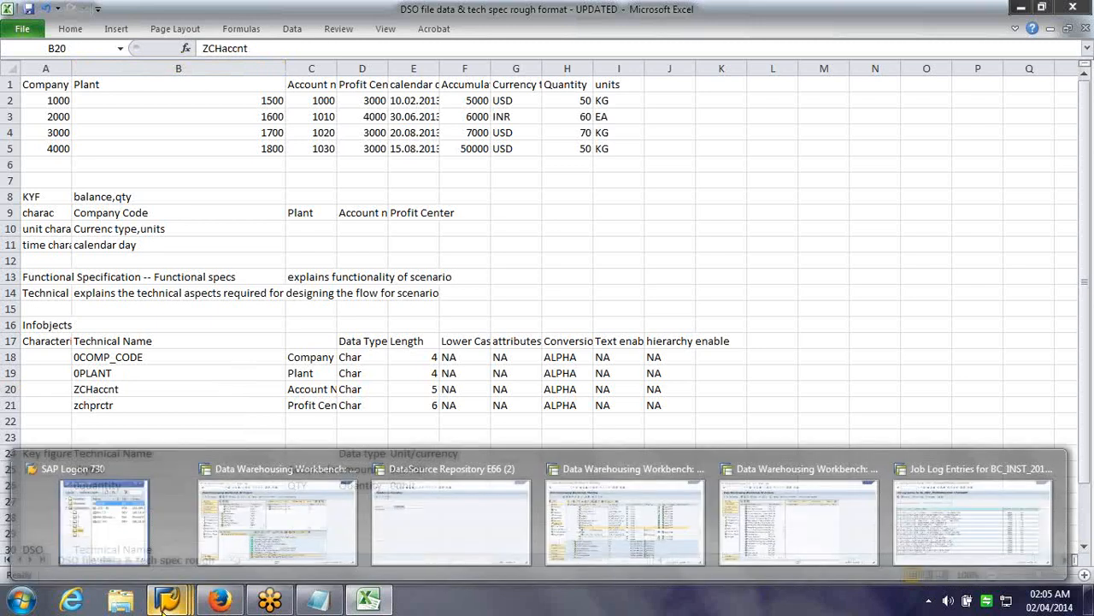
click(124, 524)
click(639, 206)
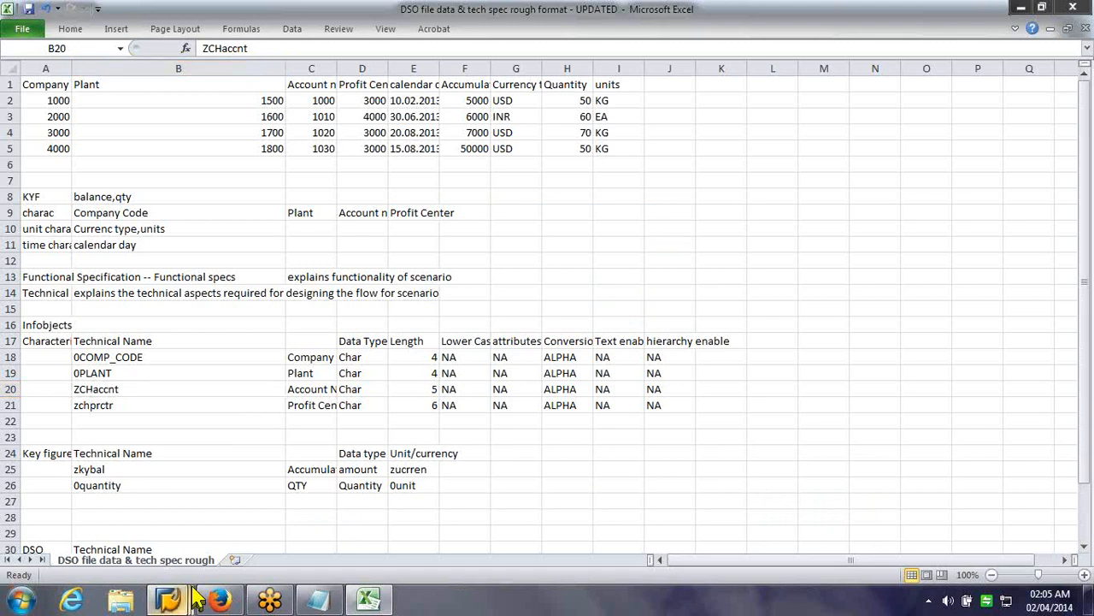
mouse_move(195, 598)
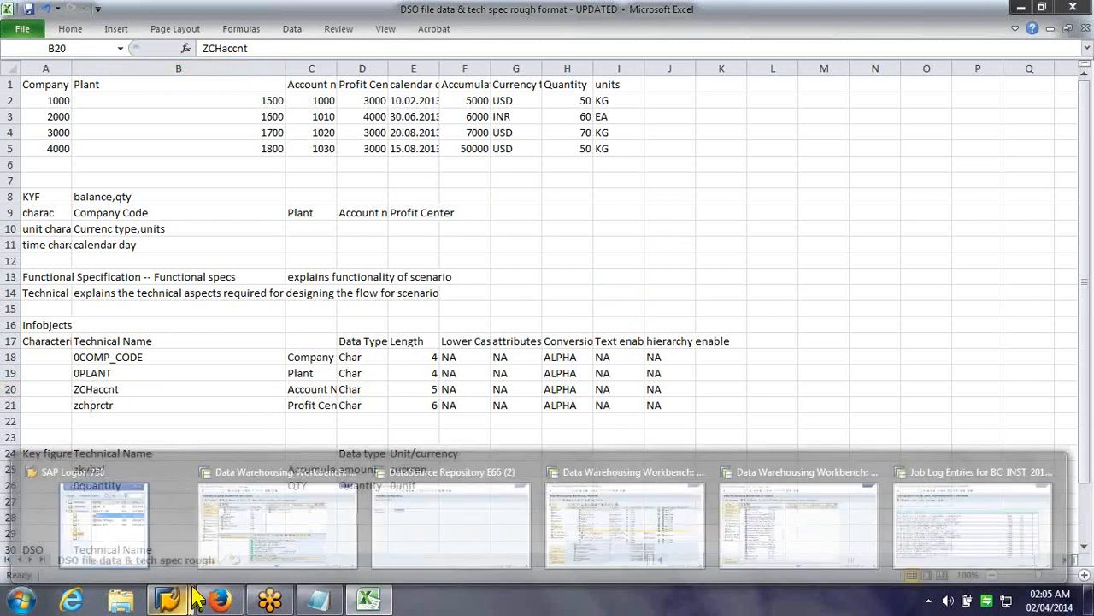
click(290, 543)
click(155, 197)
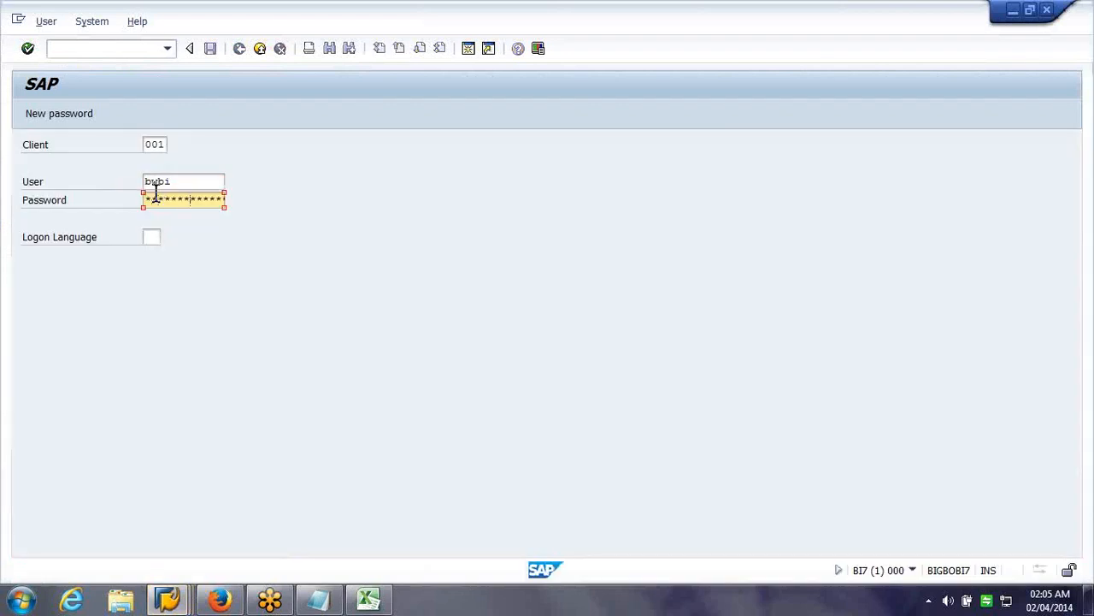
key(Return)
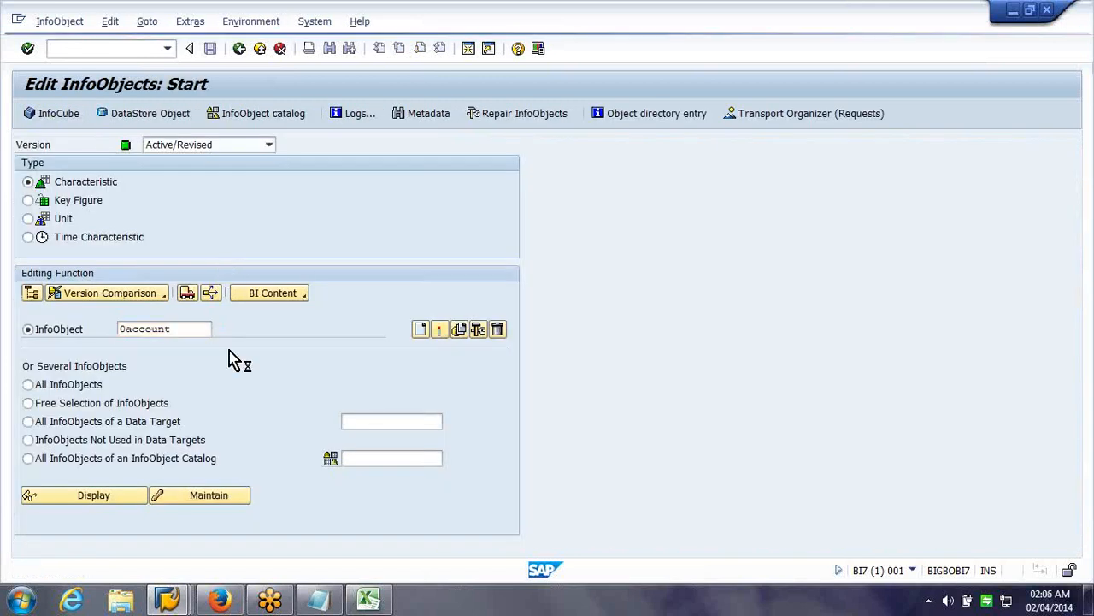
Display the characteristic 0ACCOUNT and check its compounding.
click(104, 499)
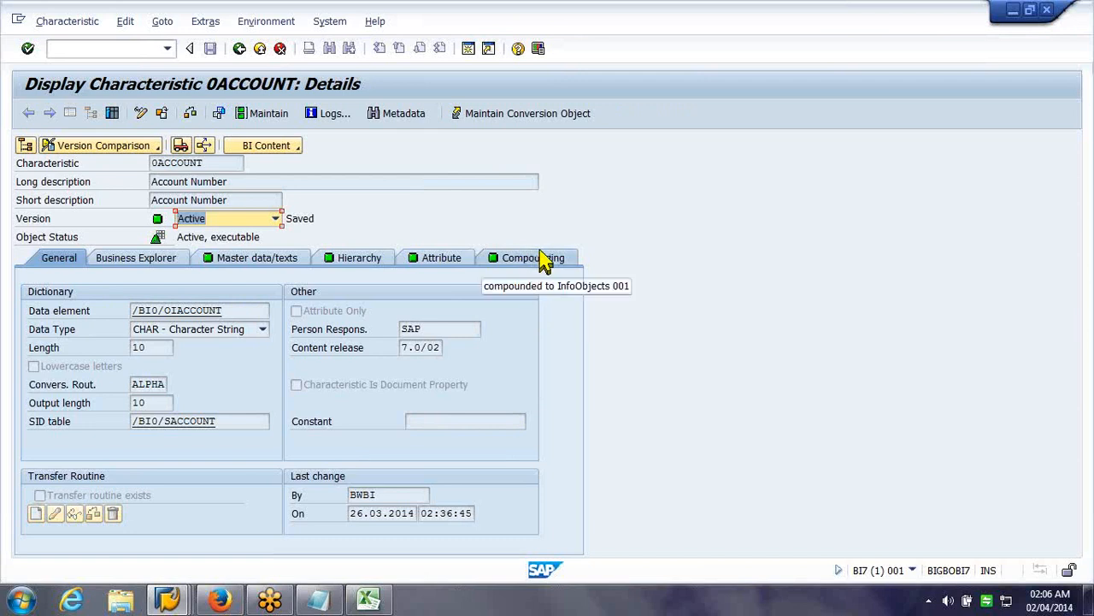
click(541, 259)
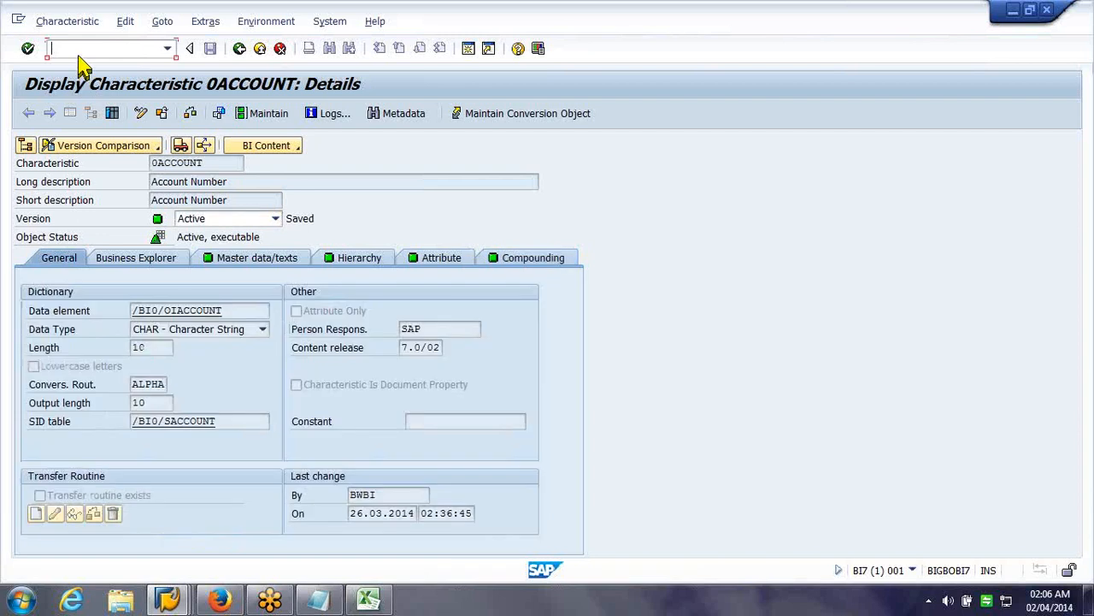
Open a second session with transaction /orsd1 and switch it to the Data Warehousing Workbench with /nrsa1.
click(53, 48)
text(/nrsa1)
key(Return)
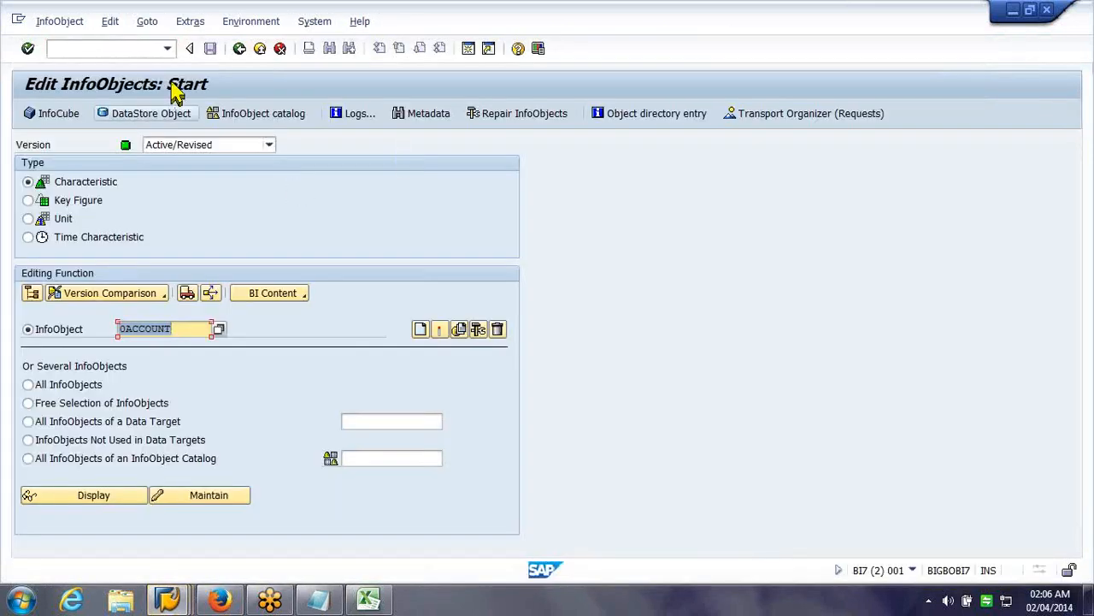
click(163, 51)
click(167, 52)
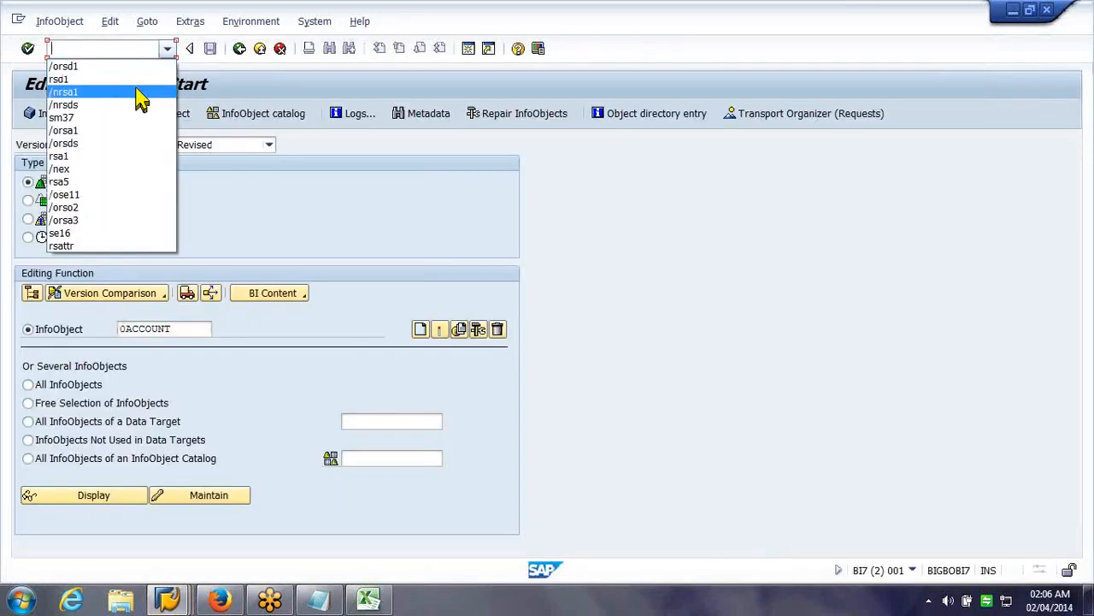
click(128, 91)
click(27, 49)
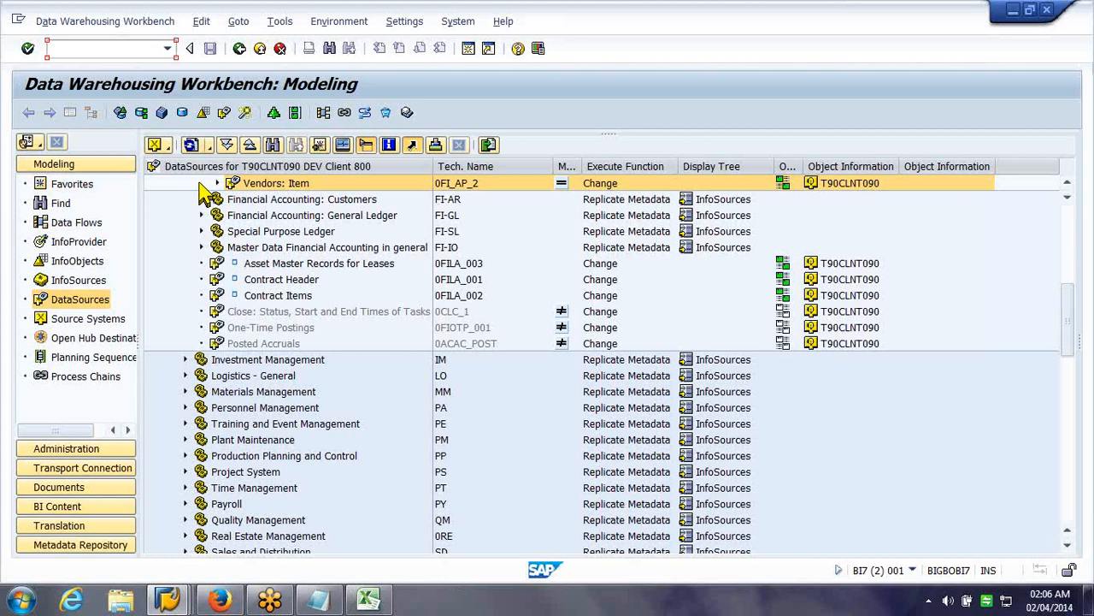
Create a standard InfoCube zcrew with the description "cube" under Infoarea for BW - SSV in the InfoProvider tree.
click(71, 243)
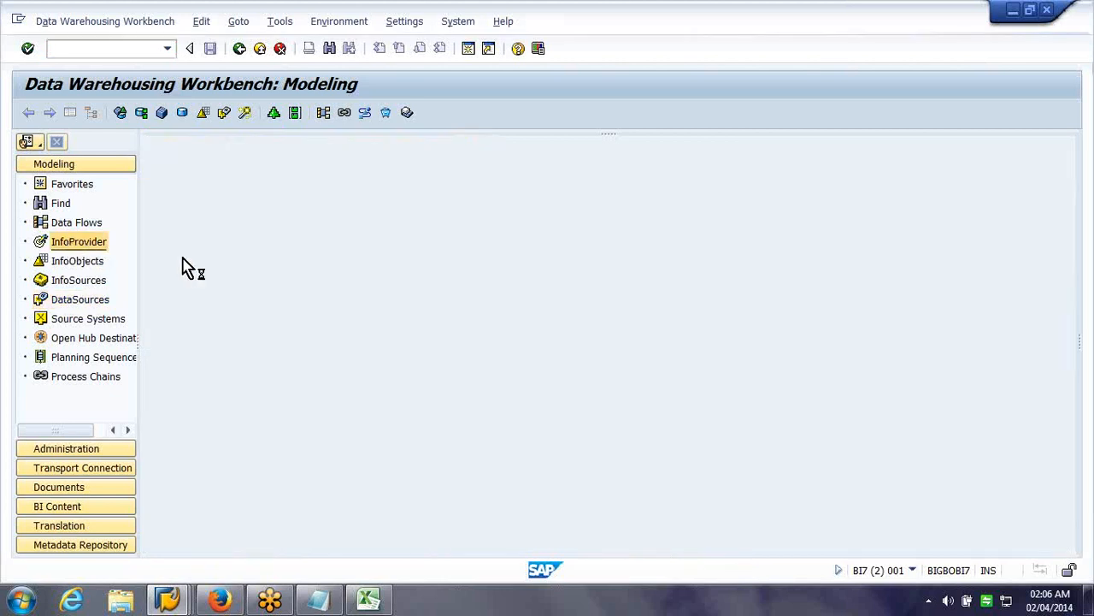
click(244, 248)
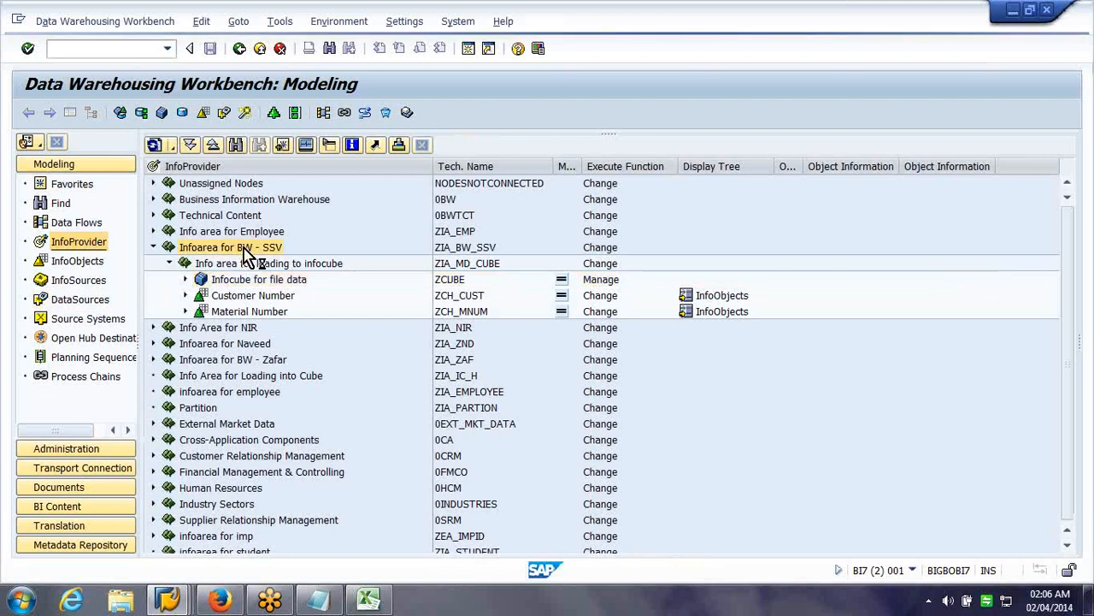
right_click(244, 248)
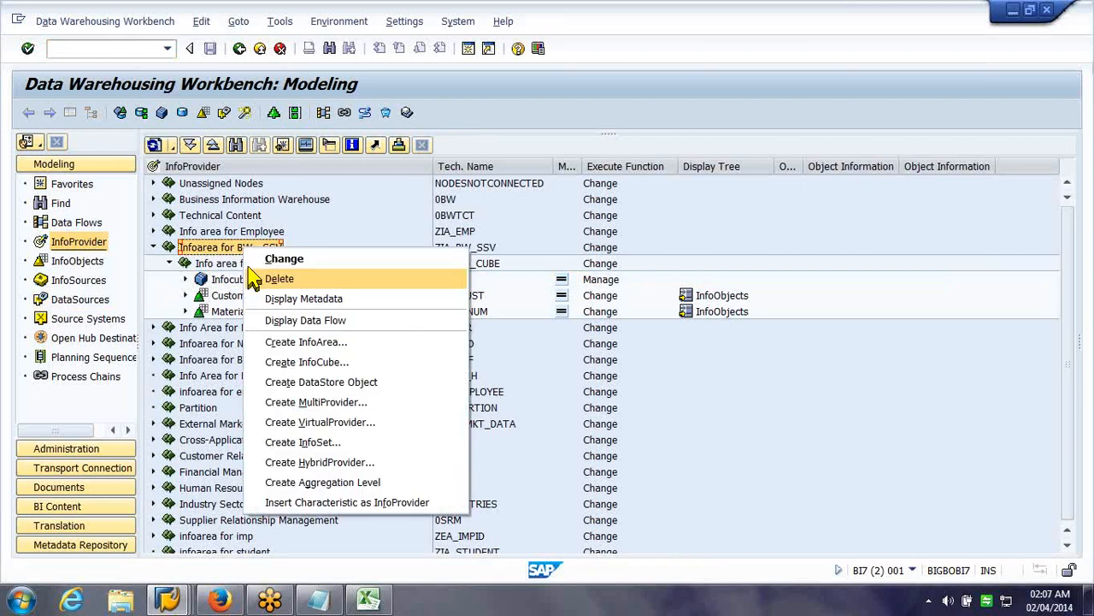
click(299, 343)
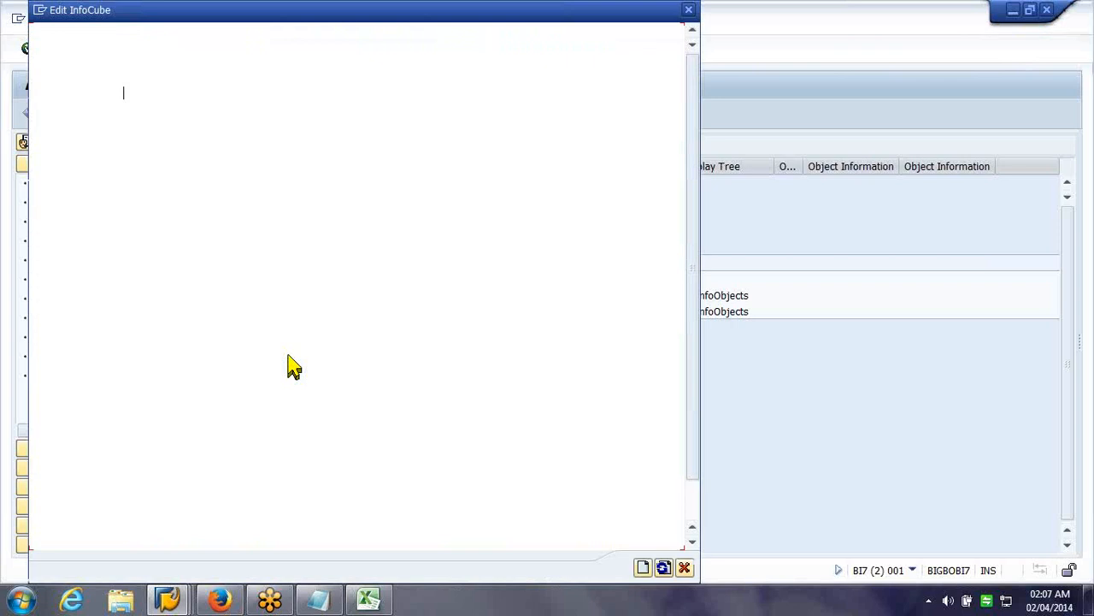
text(zcrew)
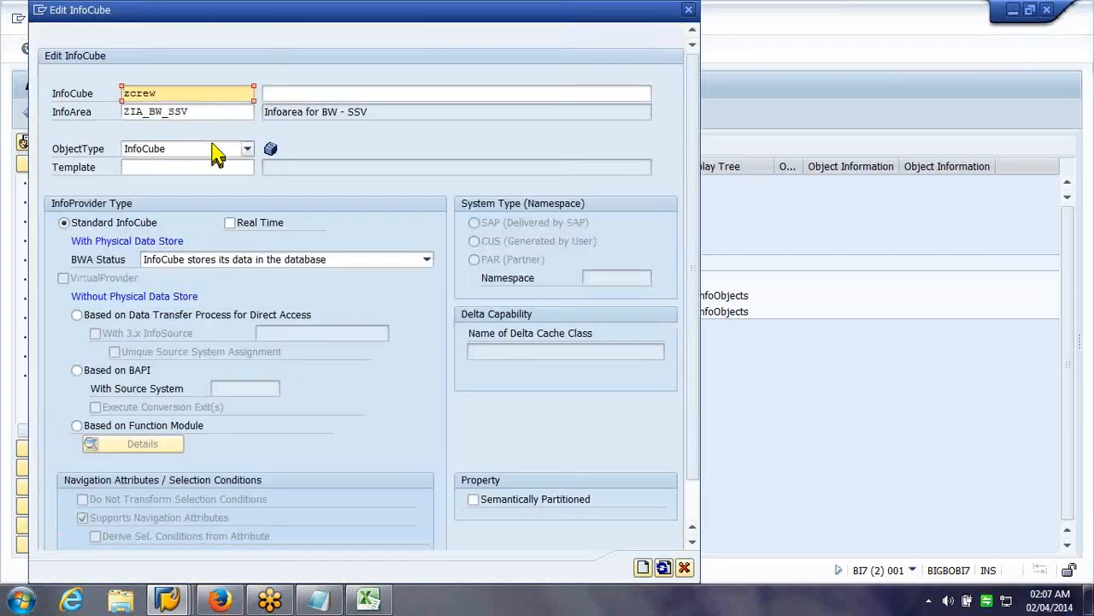
click(302, 94)
text(cub)
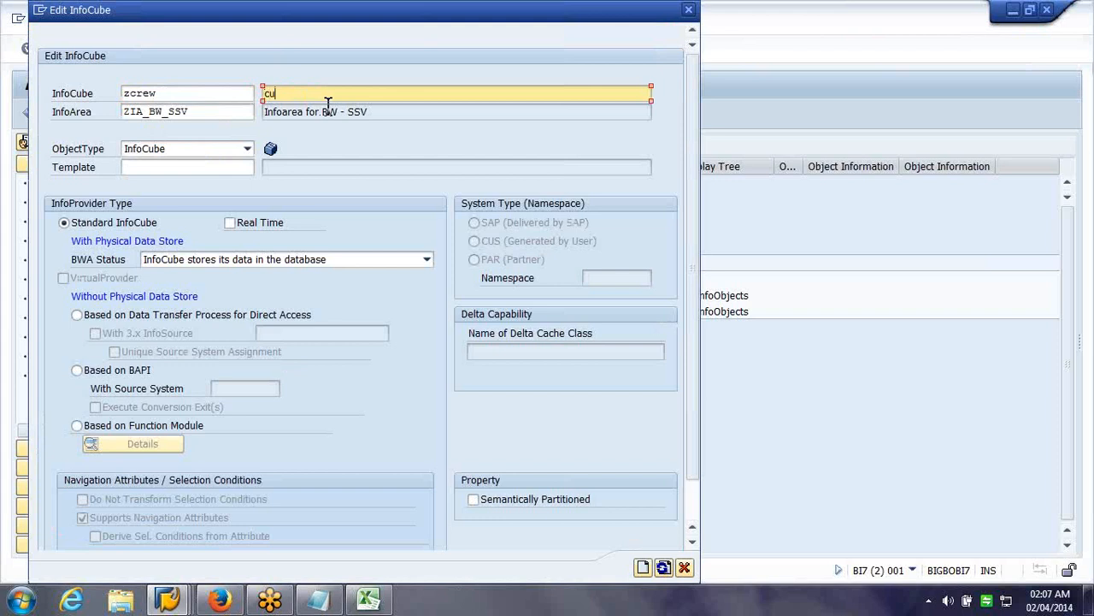
text(e)
click(644, 568)
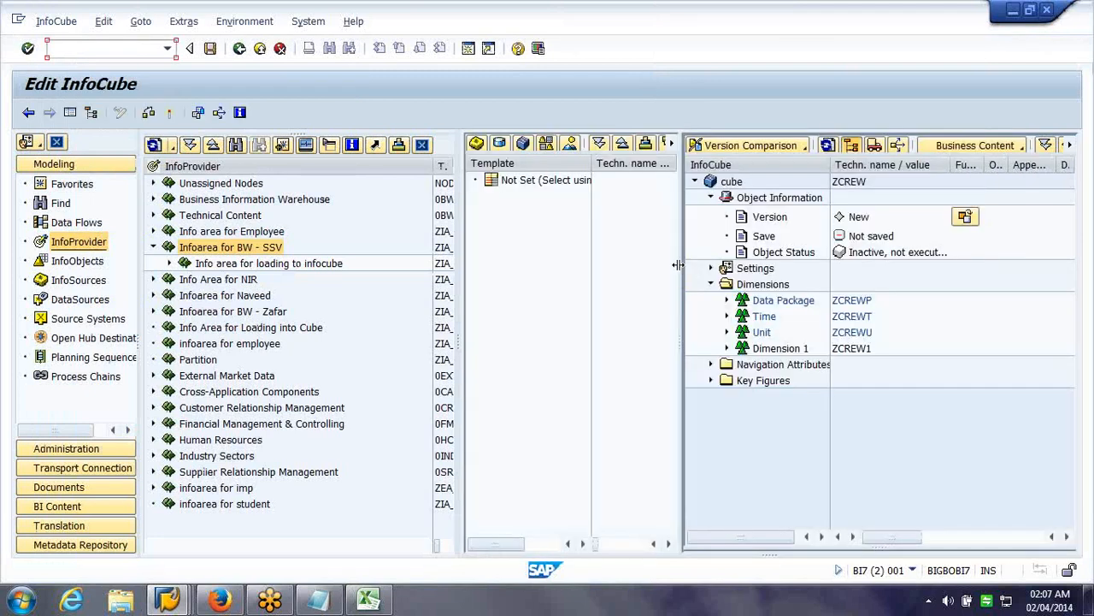
Insert the InfoObject 0account directly into Dimension 1 of the cube and expand the dimension to show its characteristics.
drag(677, 265, 639, 265)
click(725, 348)
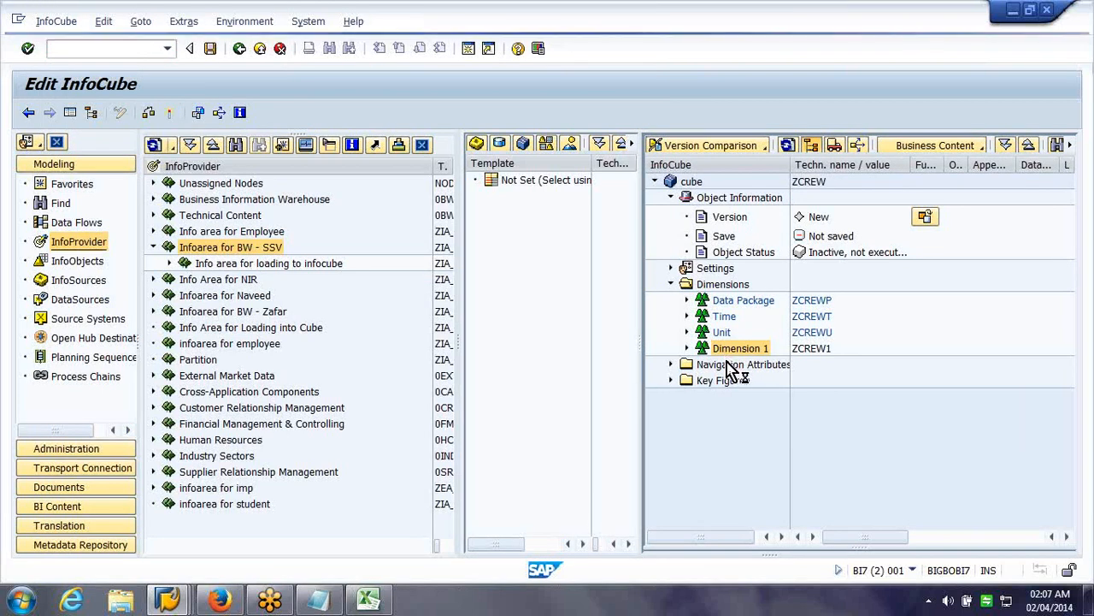
right_click(726, 354)
click(790, 434)
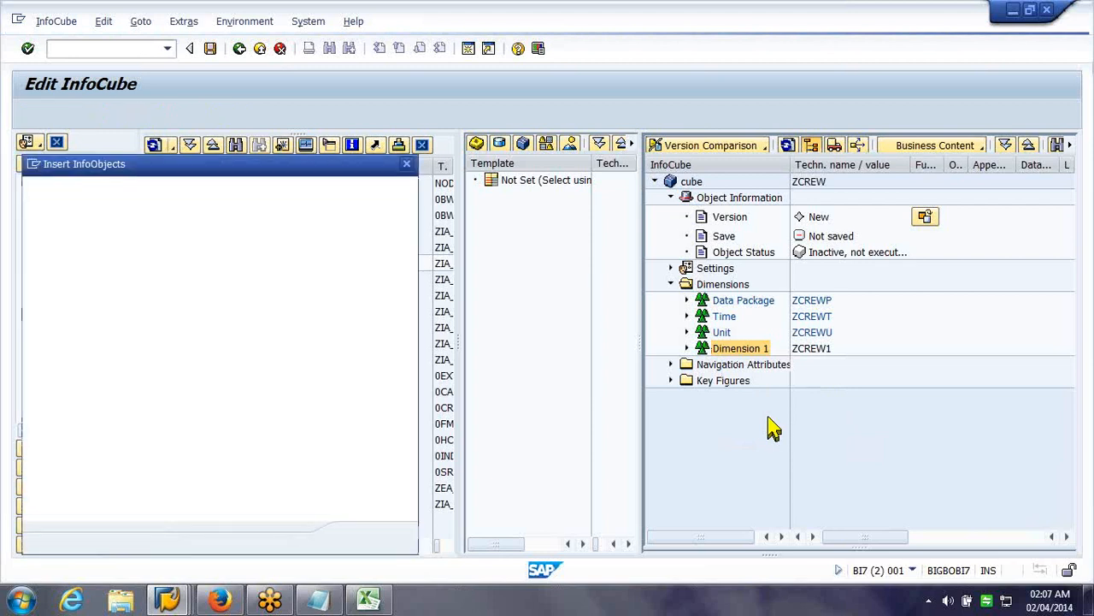
text(0account)
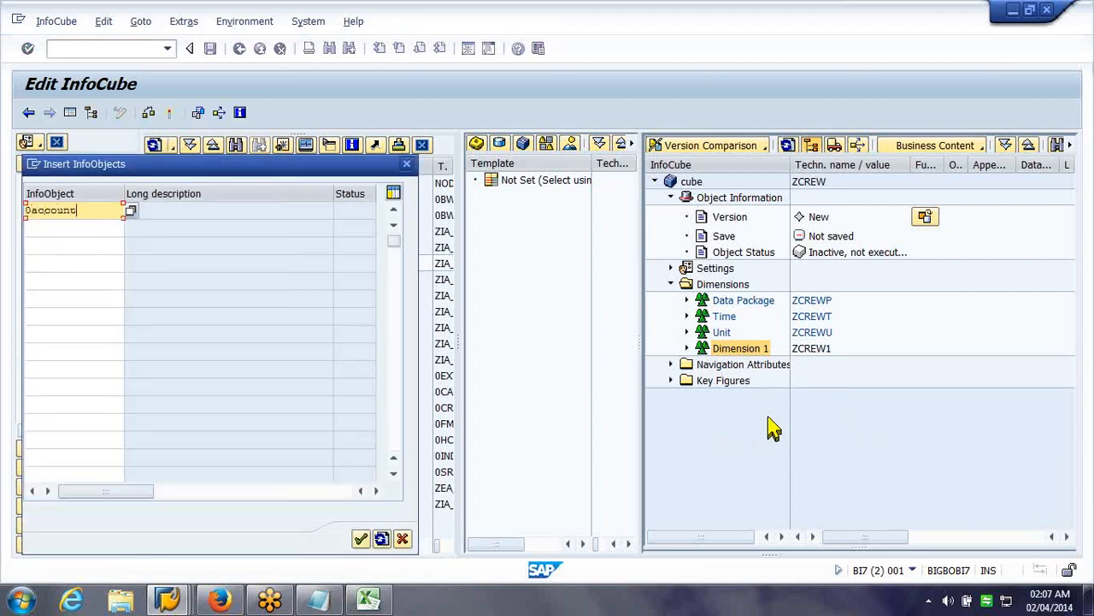
click(361, 539)
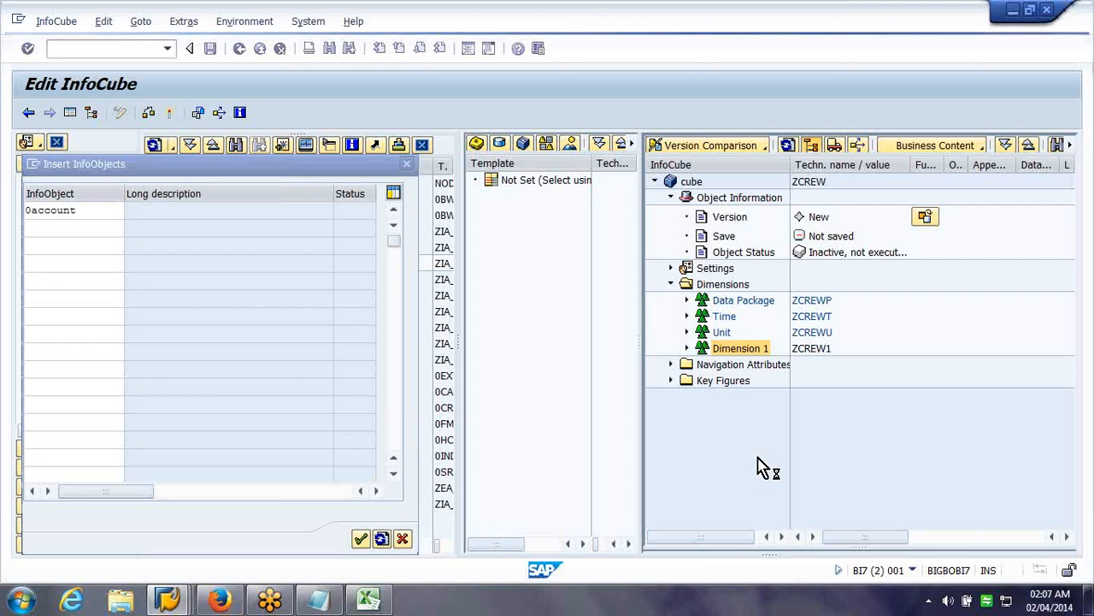
click(687, 348)
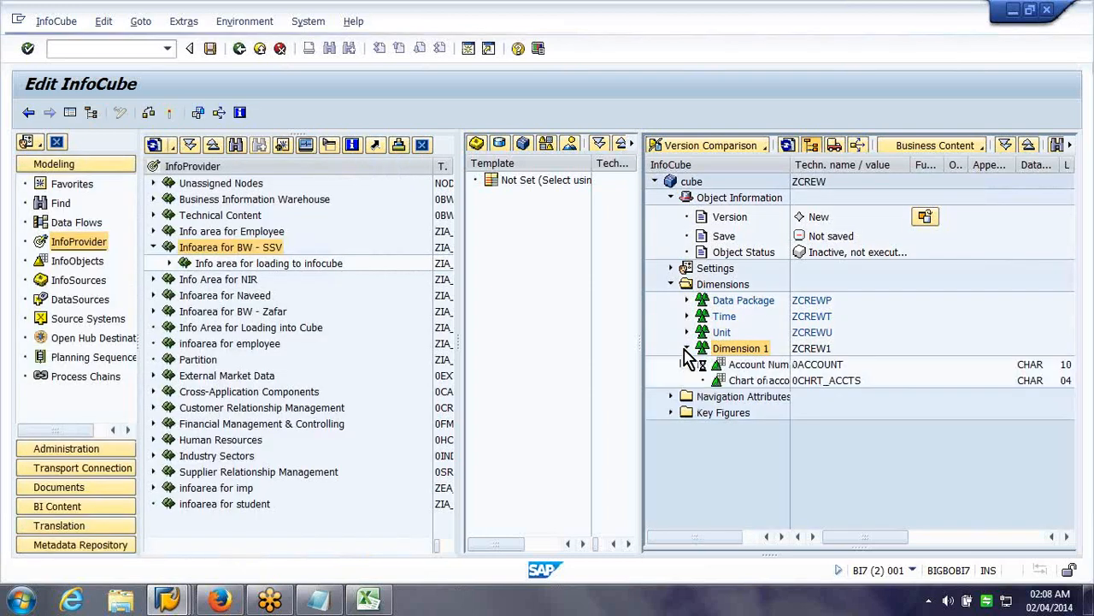
Widen the InfoCube pane and its description column to show the full names and data types of Dimension 1's characteristics.
drag(790, 167, 882, 162)
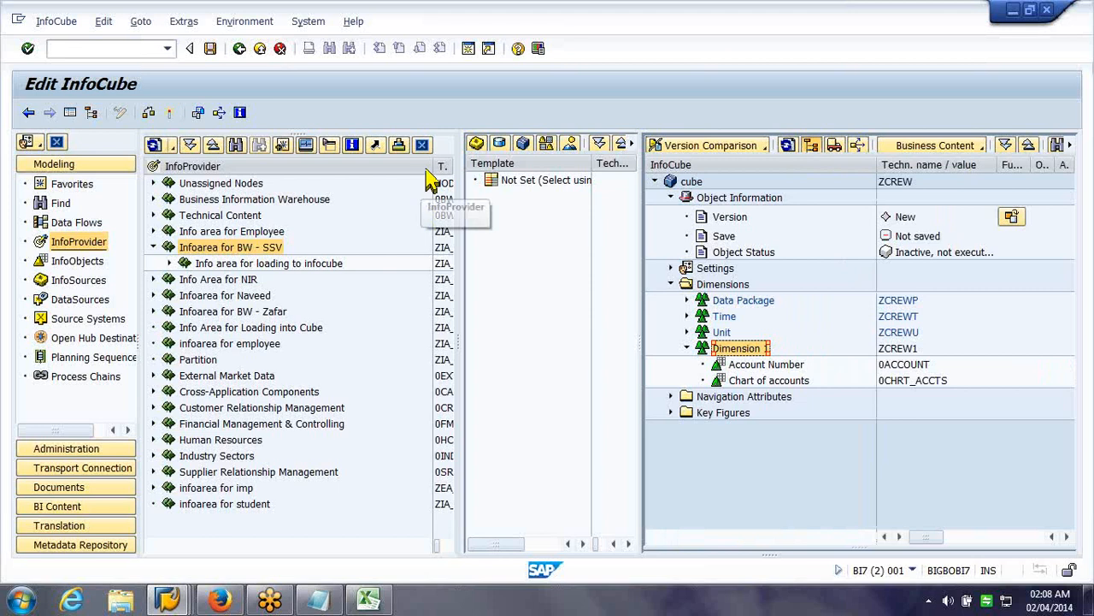
drag(429, 165, 339, 166)
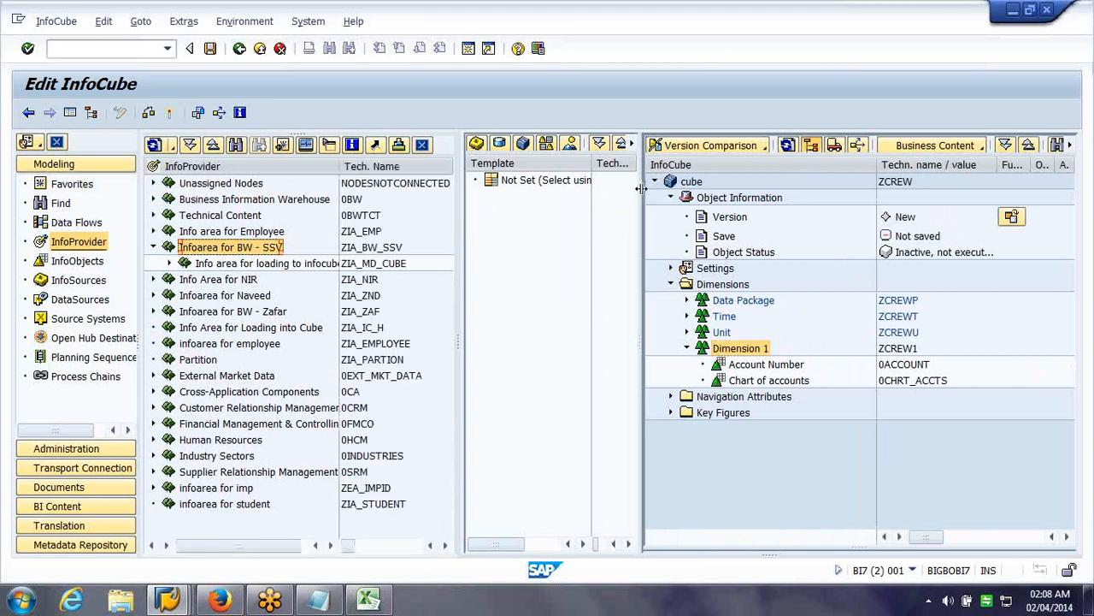
drag(640, 188, 605, 194)
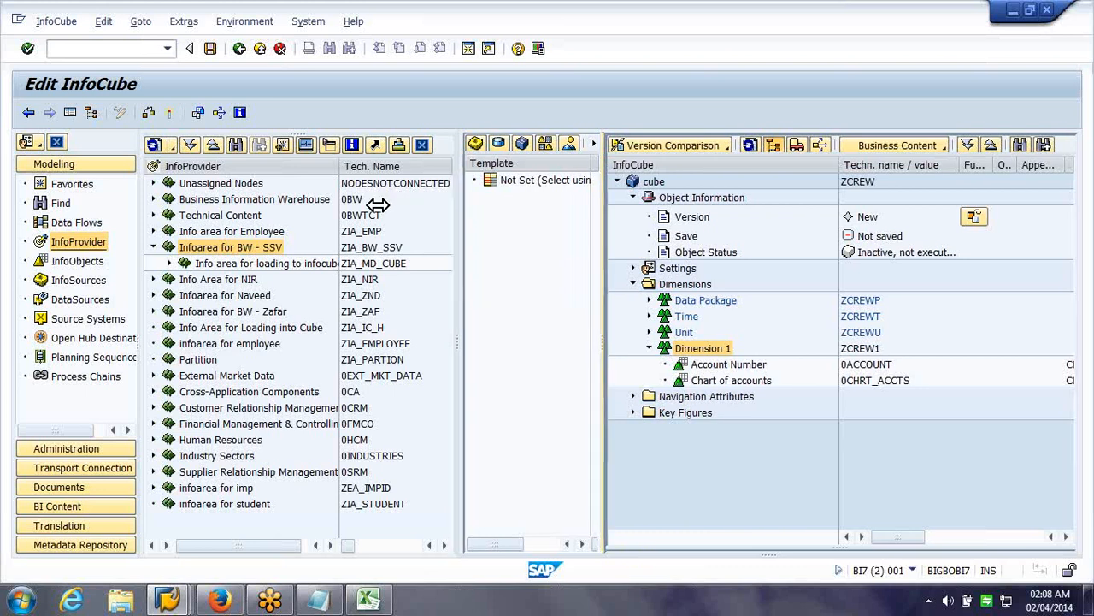
drag(377, 205, 379, 206)
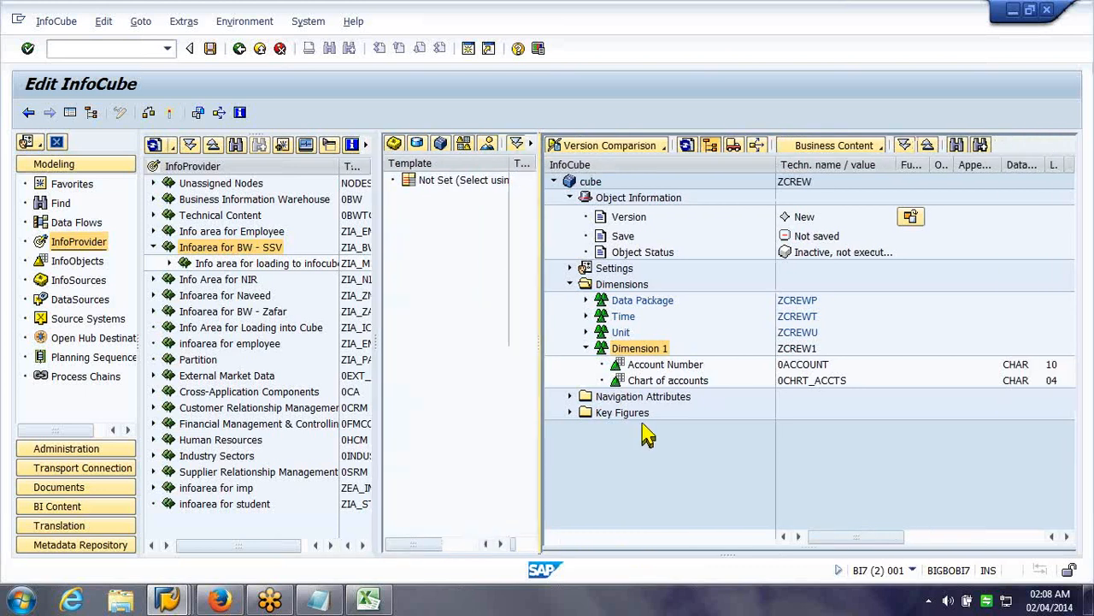
click(682, 383)
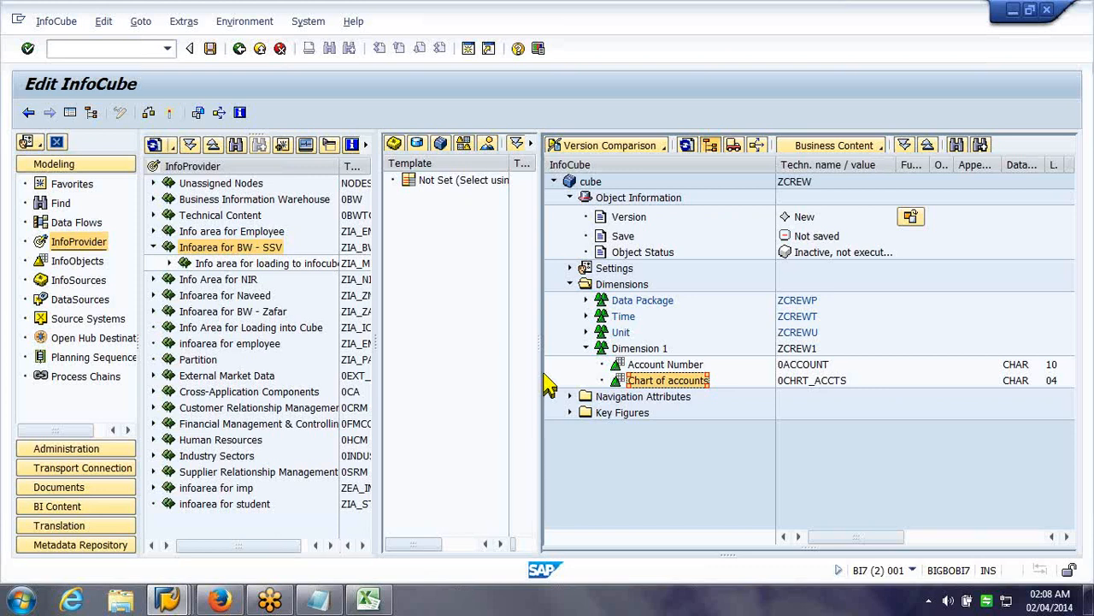
Try to insert the InfoObject 0quantity directly into the cube's Key Figures folder.
click(631, 419)
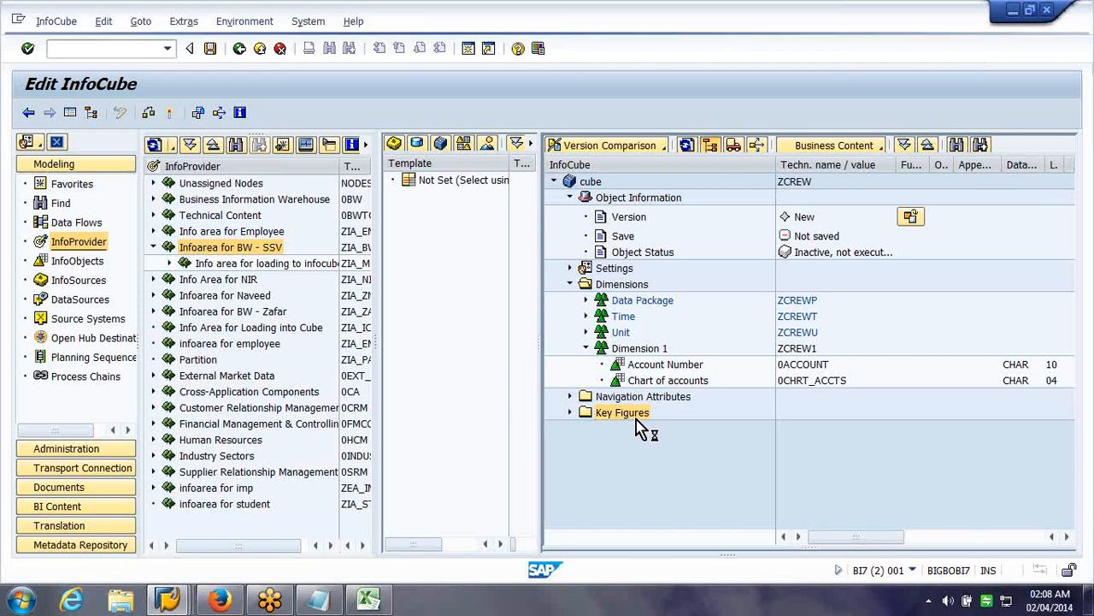
right_click(638, 427)
click(681, 513)
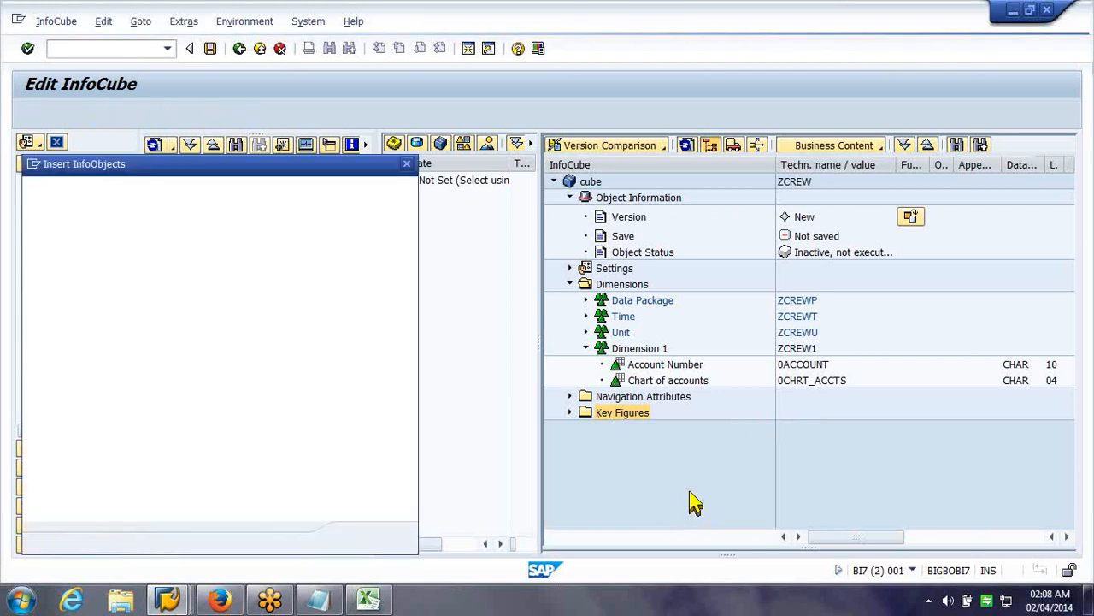
text(0qu)
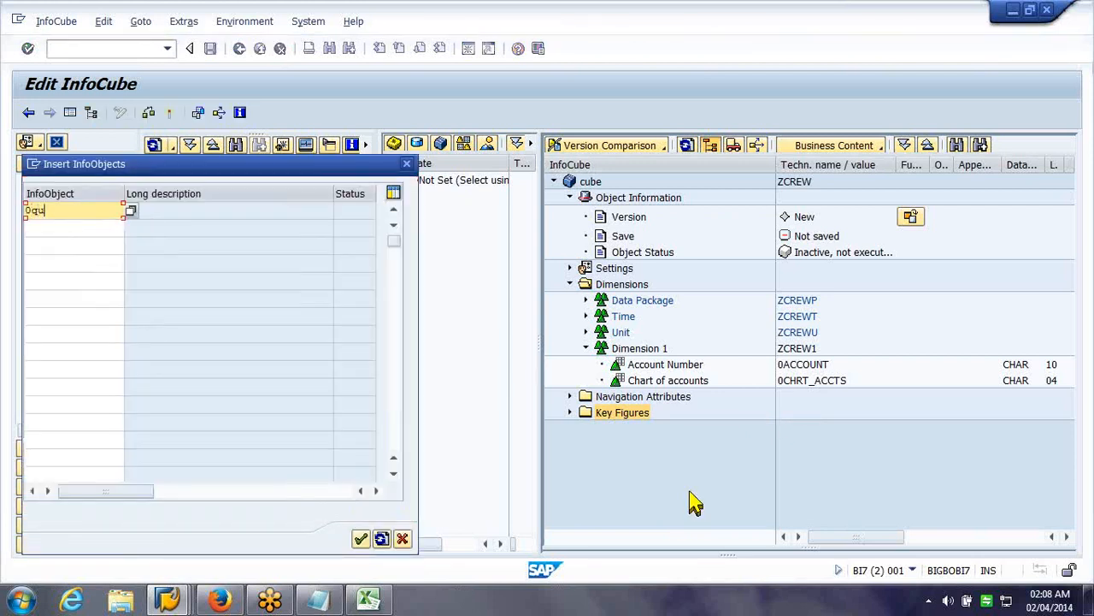
text(antity)
key(Return)
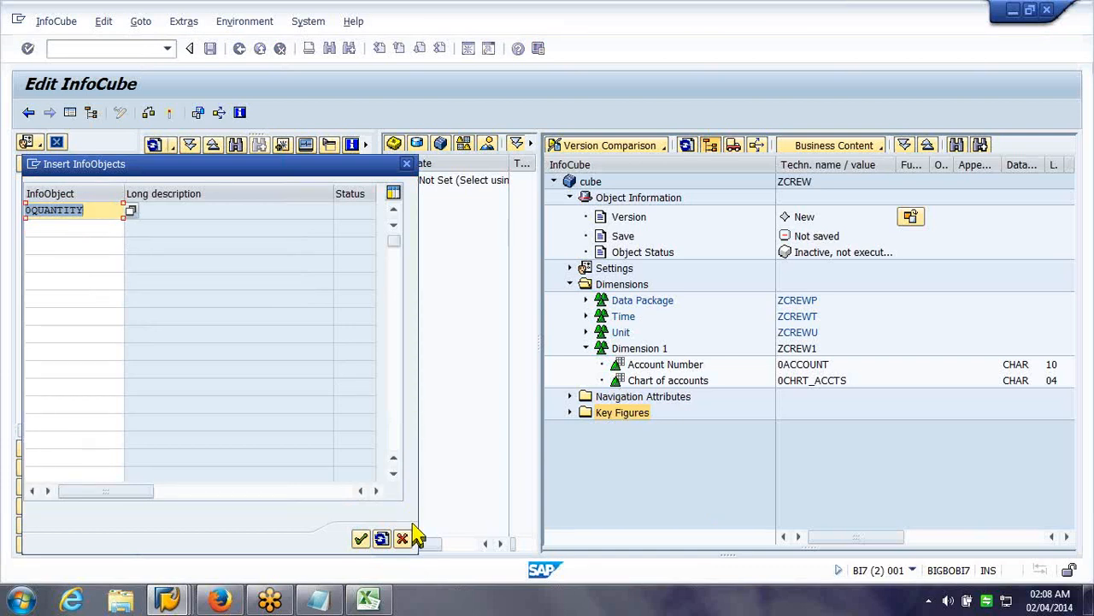
click(361, 539)
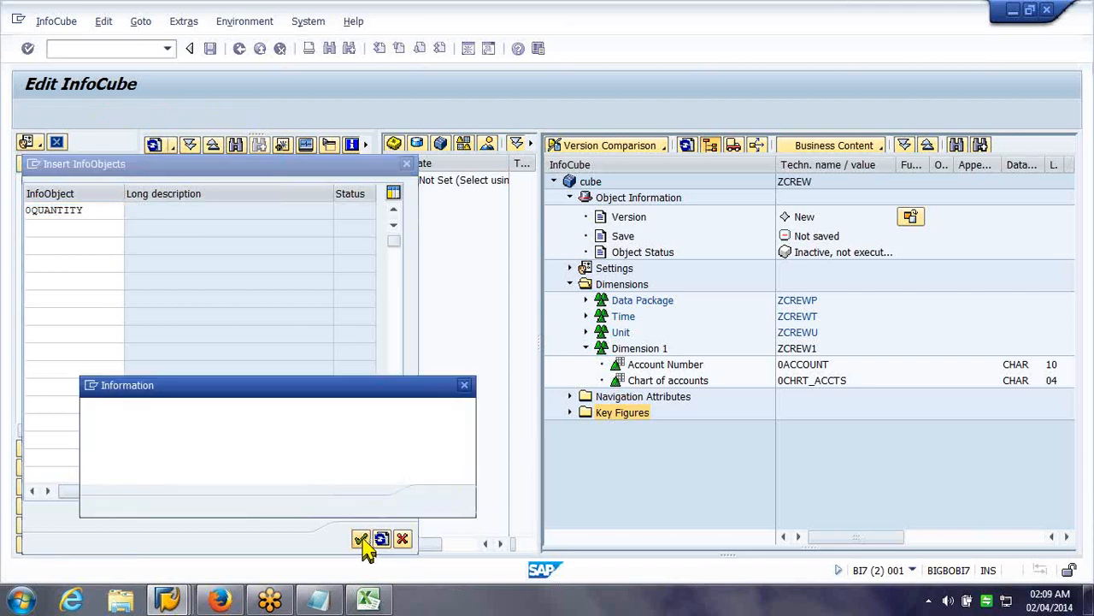
click(439, 503)
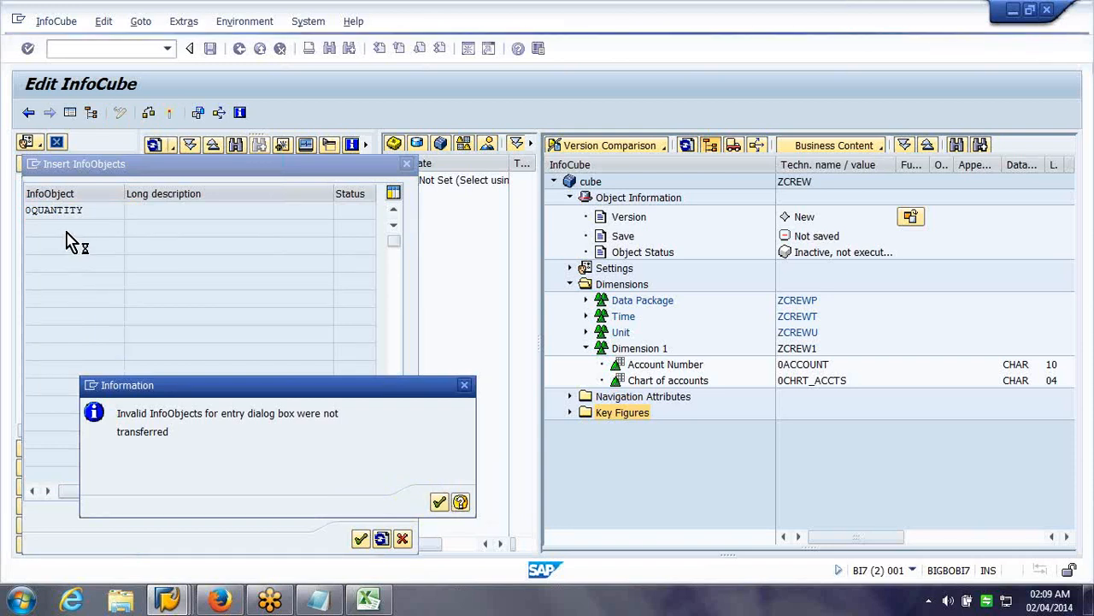
key(Return)
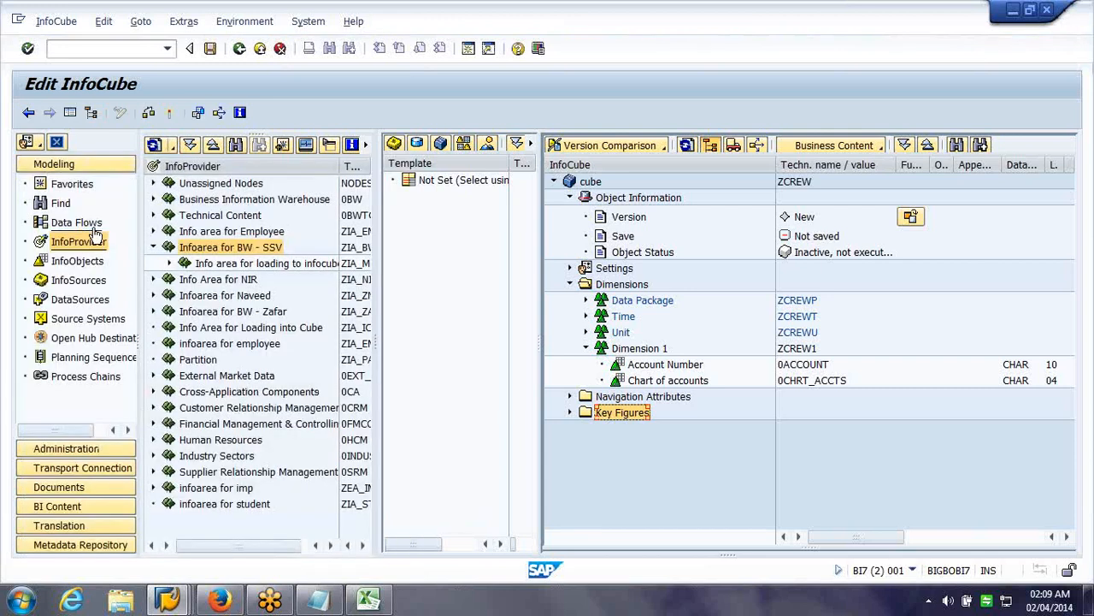
Expand the Key Figures folder and insert the InfoObject zsprice directly into it.
click(570, 414)
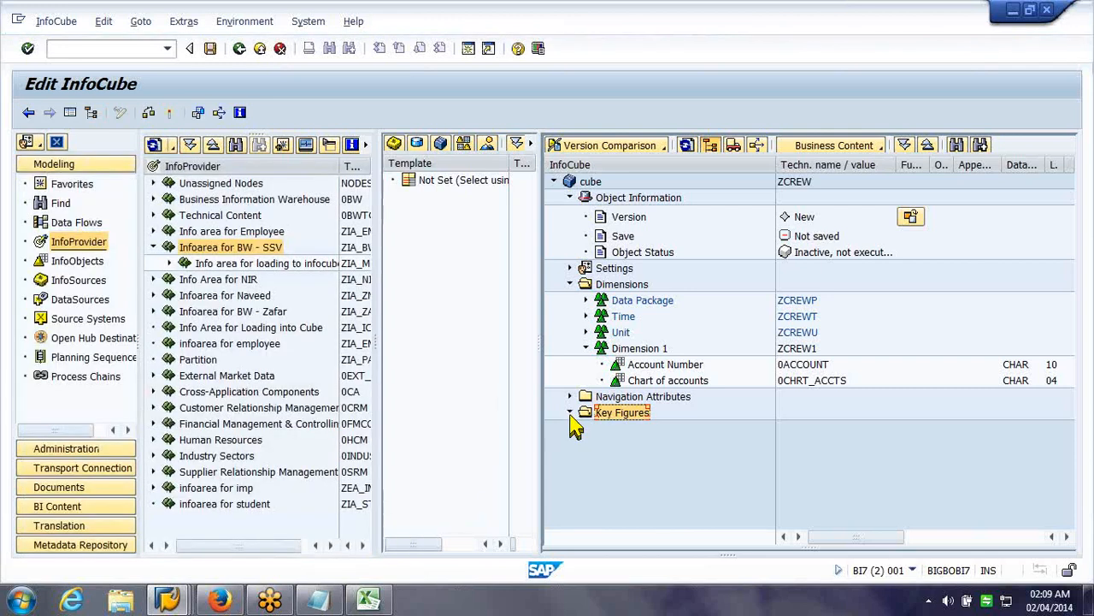
right_click(622, 420)
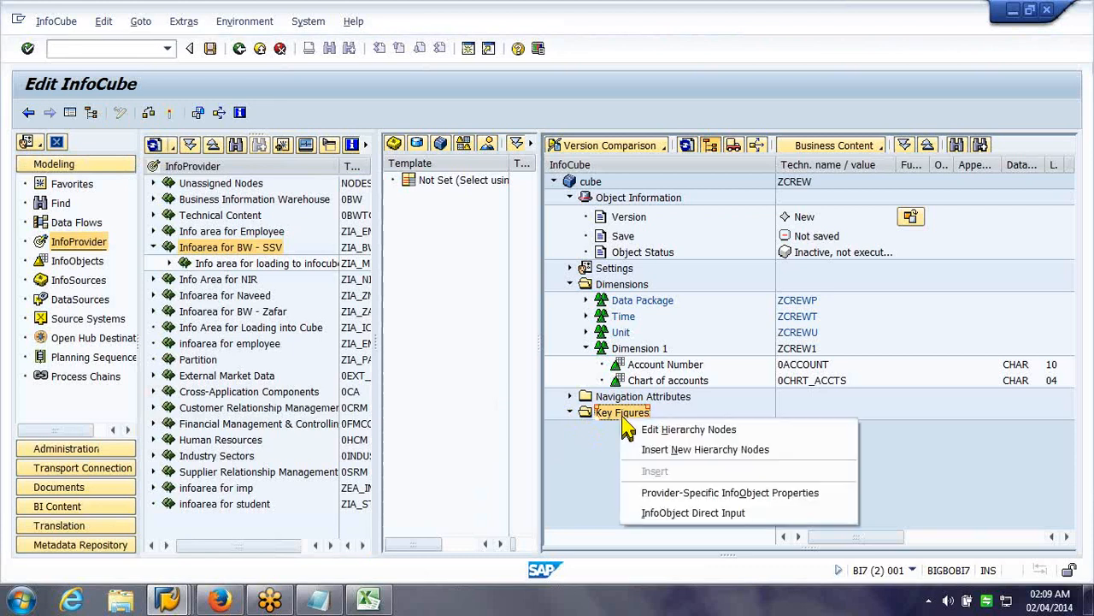
click(680, 513)
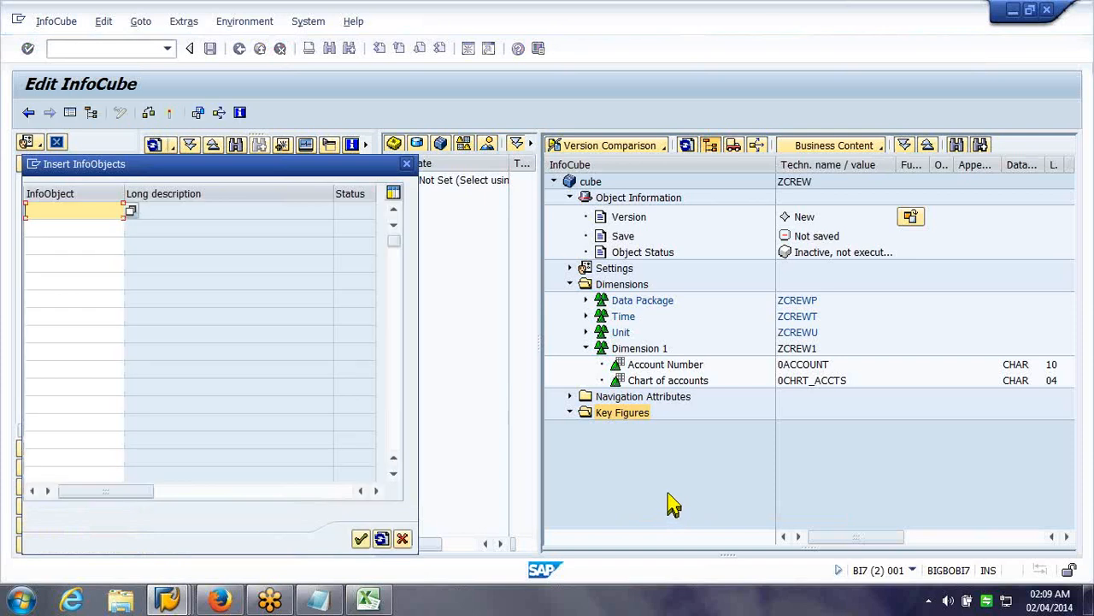
text(z)
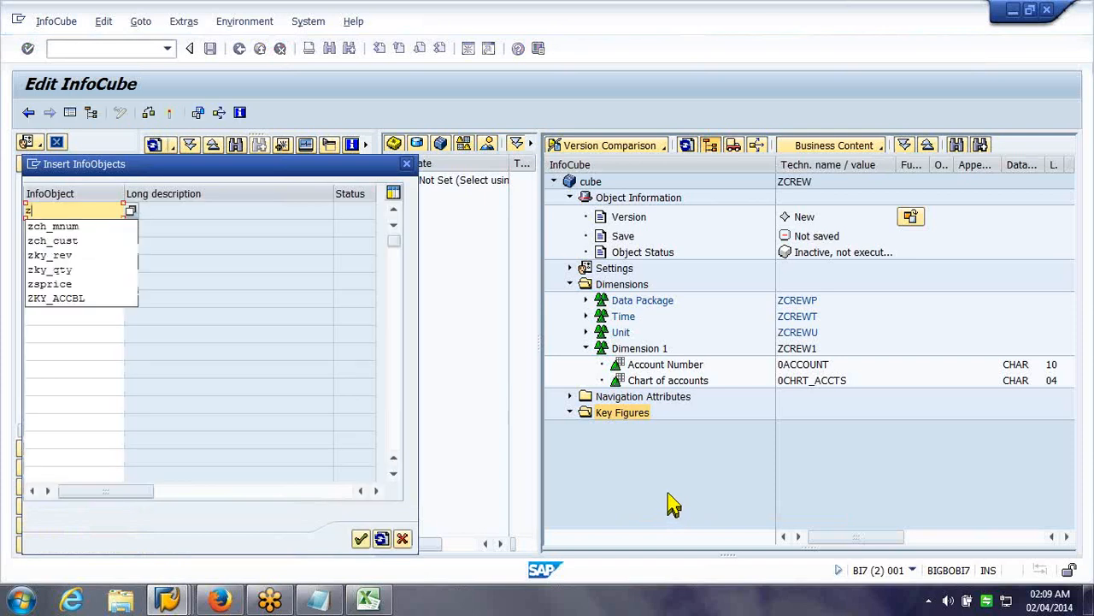
text(sprice)
key(Return)
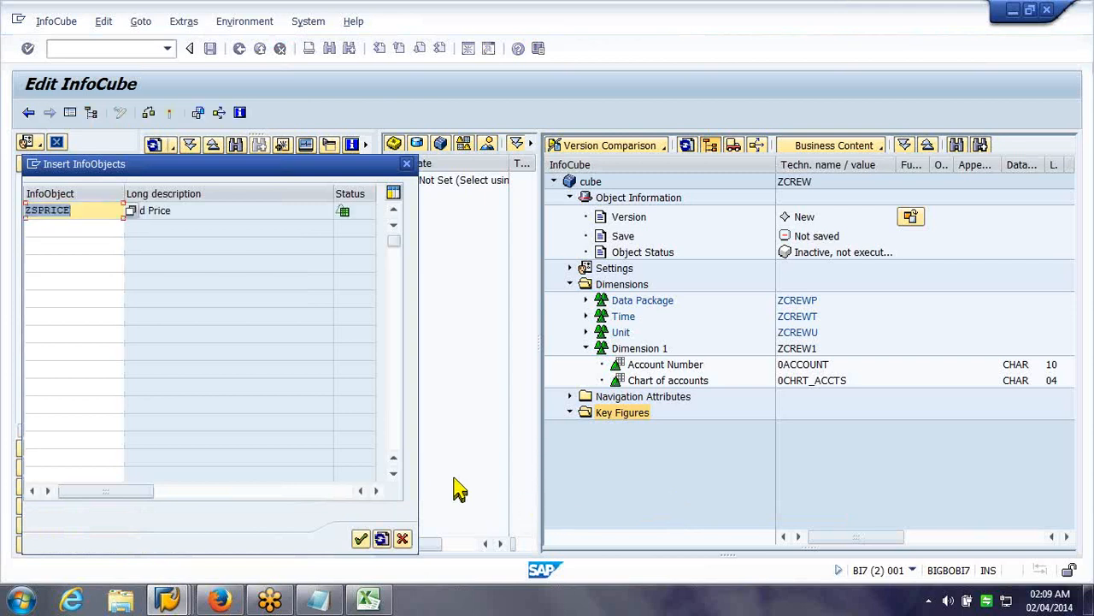
click(360, 539)
click(361, 541)
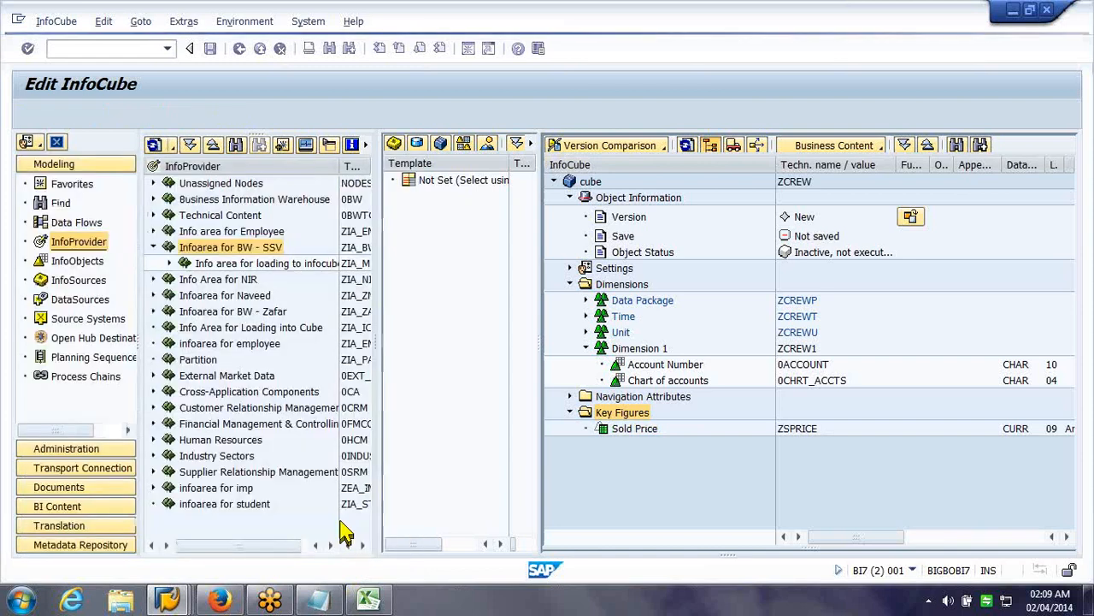
Remove Chart of accounts from Dimension 1, check the InfoCube and select the first error message in the check log.
click(658, 381)
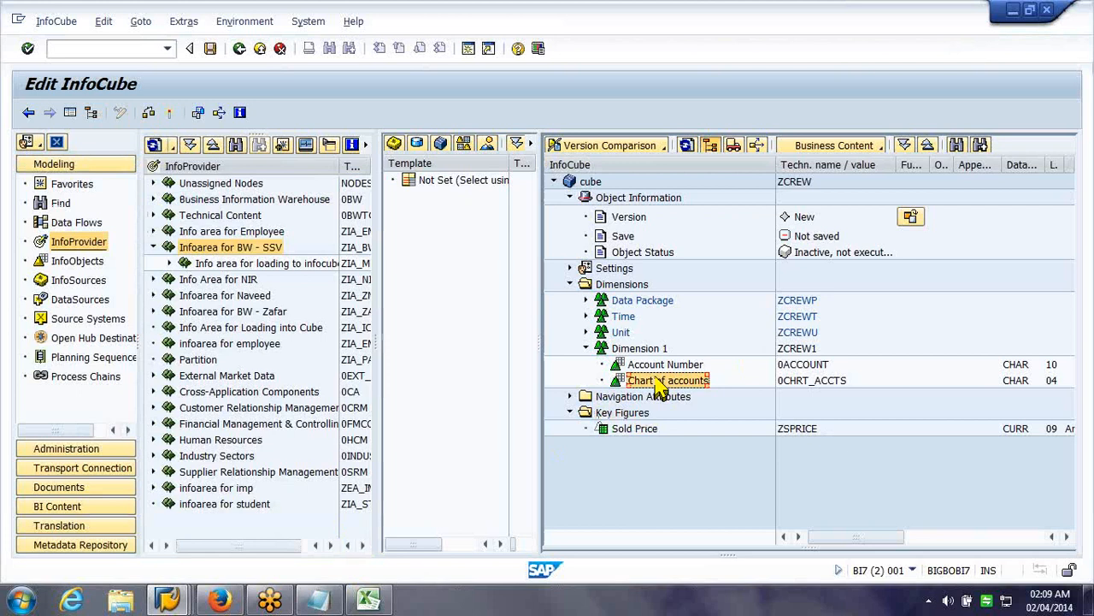
drag(659, 381, 520, 454)
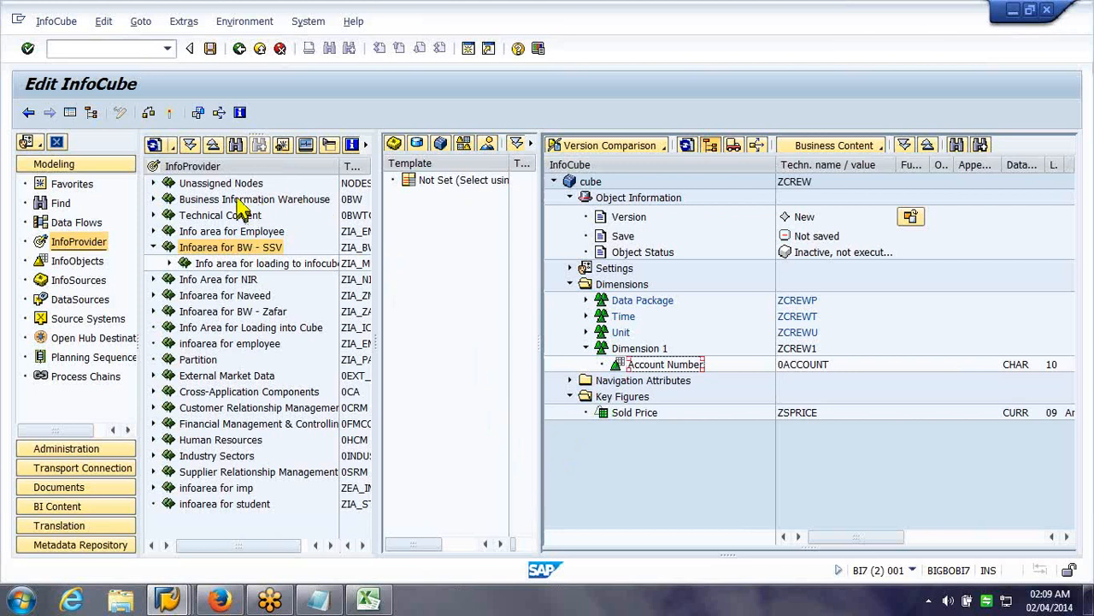
click(169, 115)
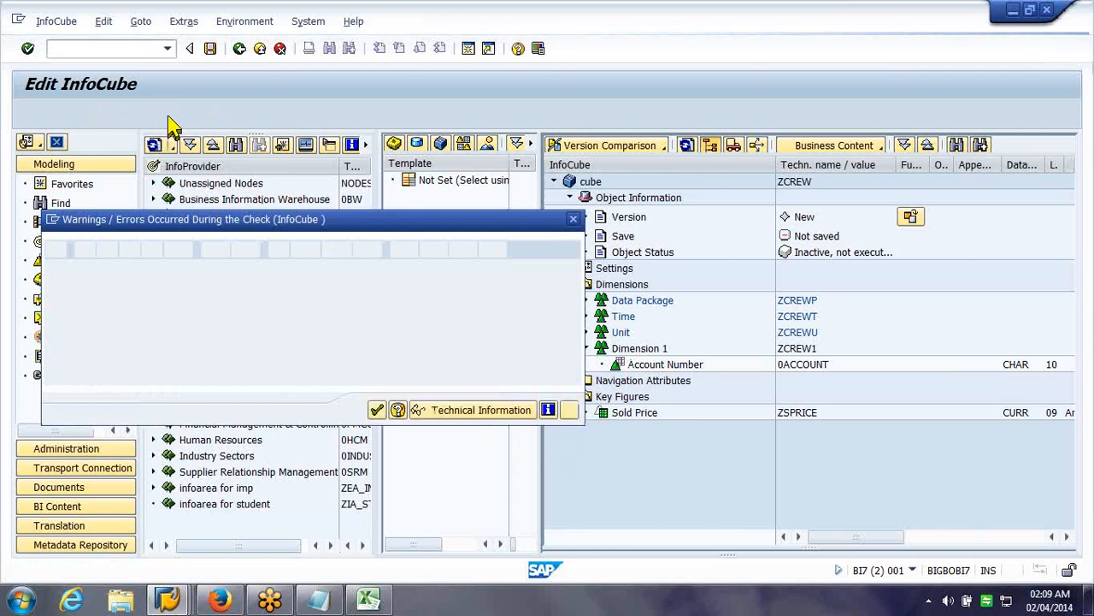
click(112, 334)
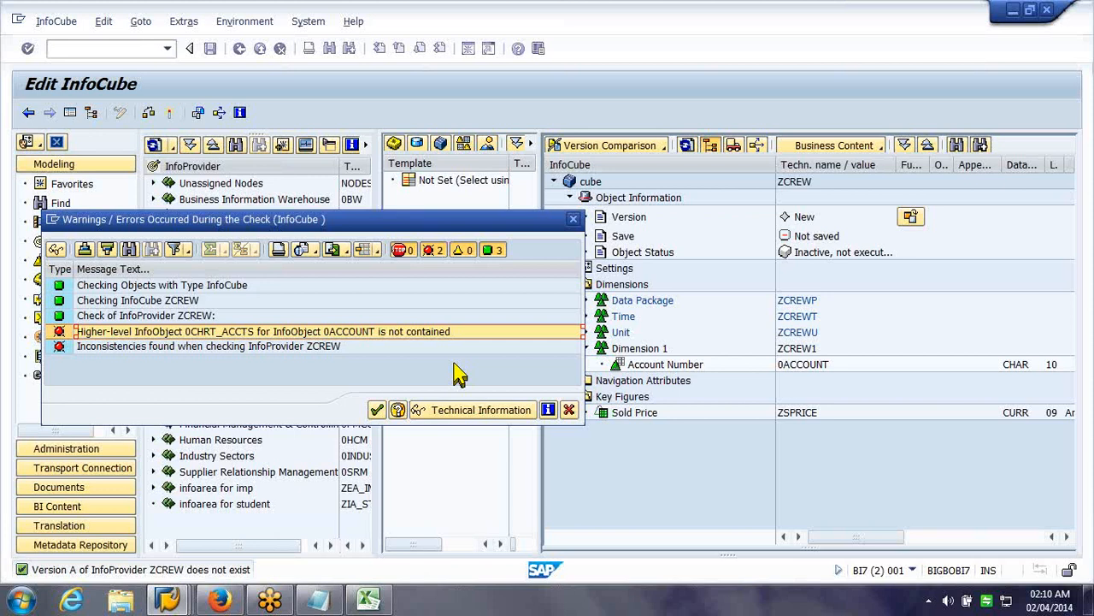
Open a new Notepad file, note "for account chart of account is superior infoobject" and minimize it.
click(318, 601)
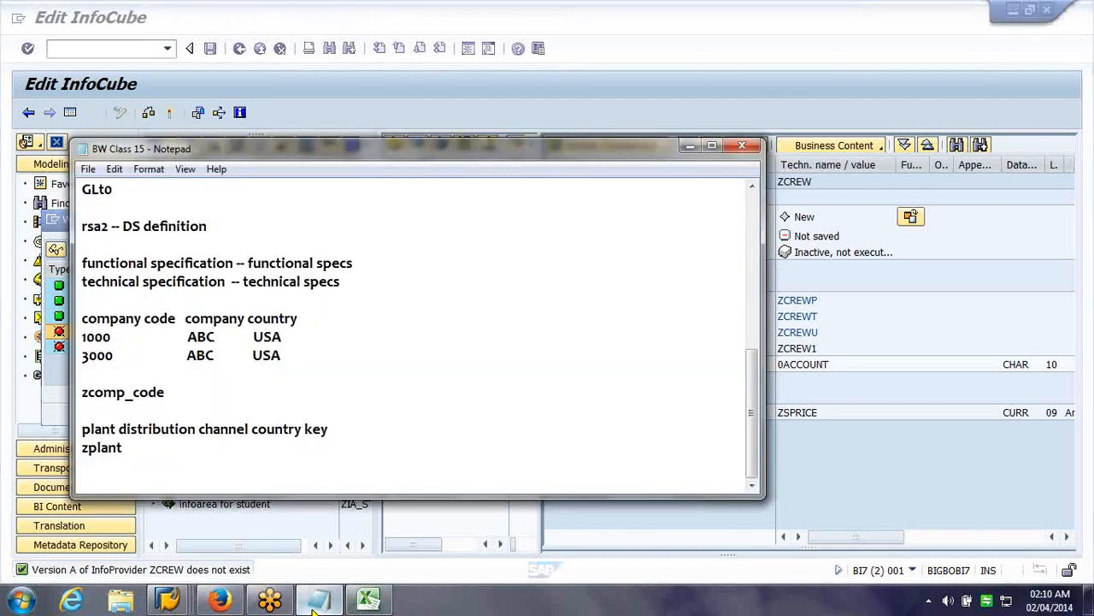
click(315, 602)
key(super)
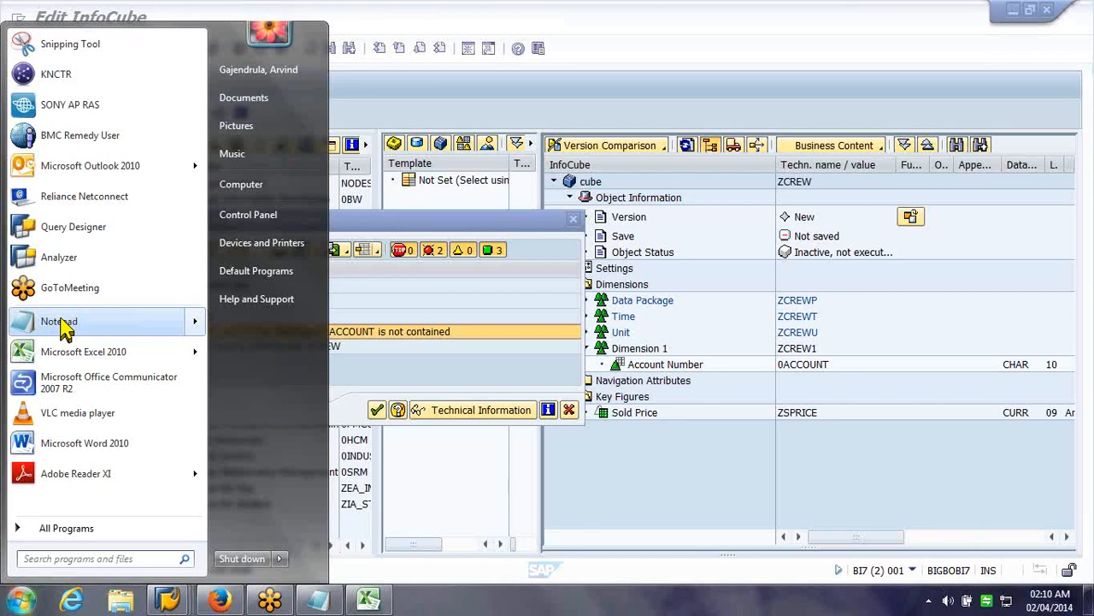
click(60, 322)
text(f acco)
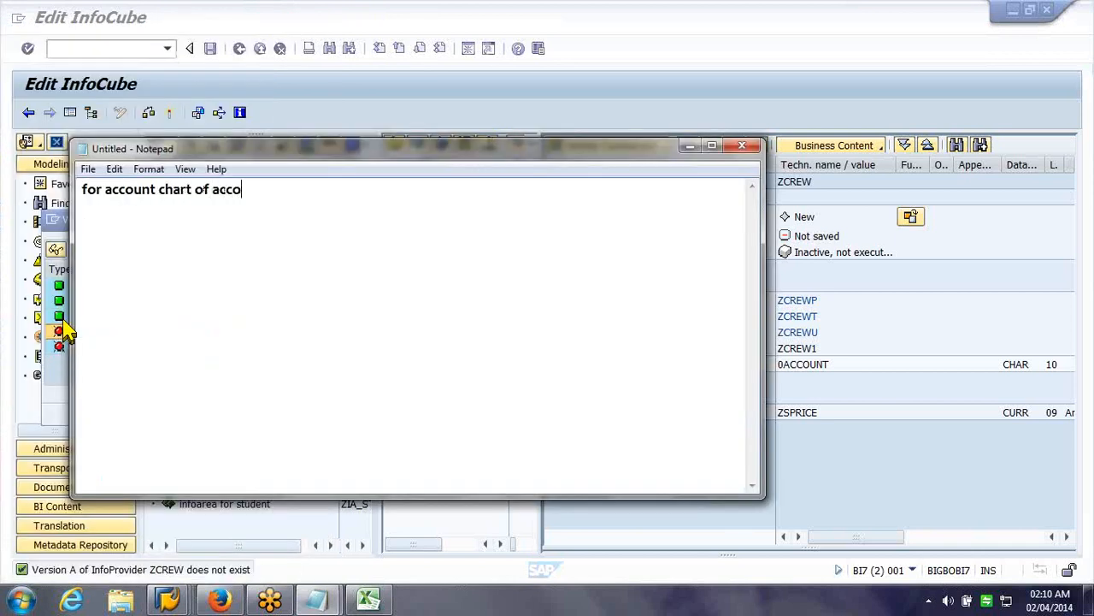
text(unt is superi)
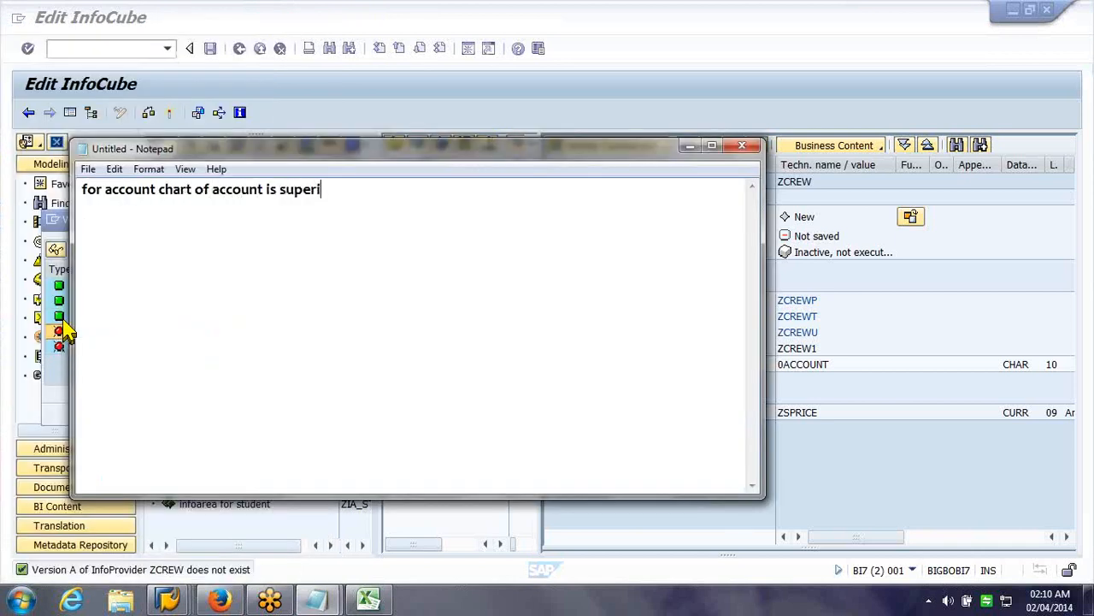
text(or infoobject)
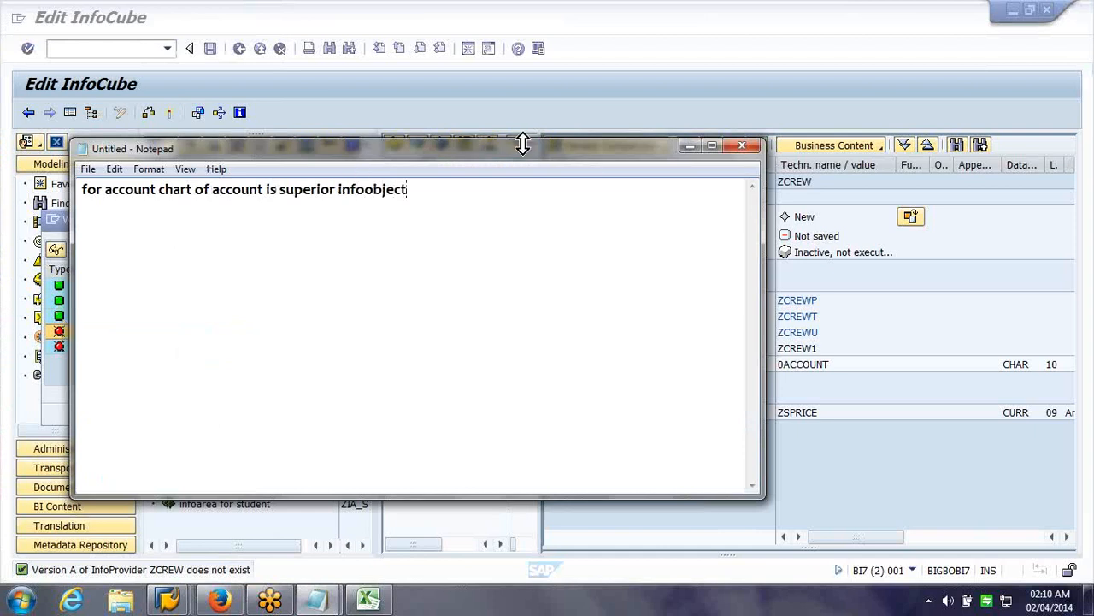
click(689, 147)
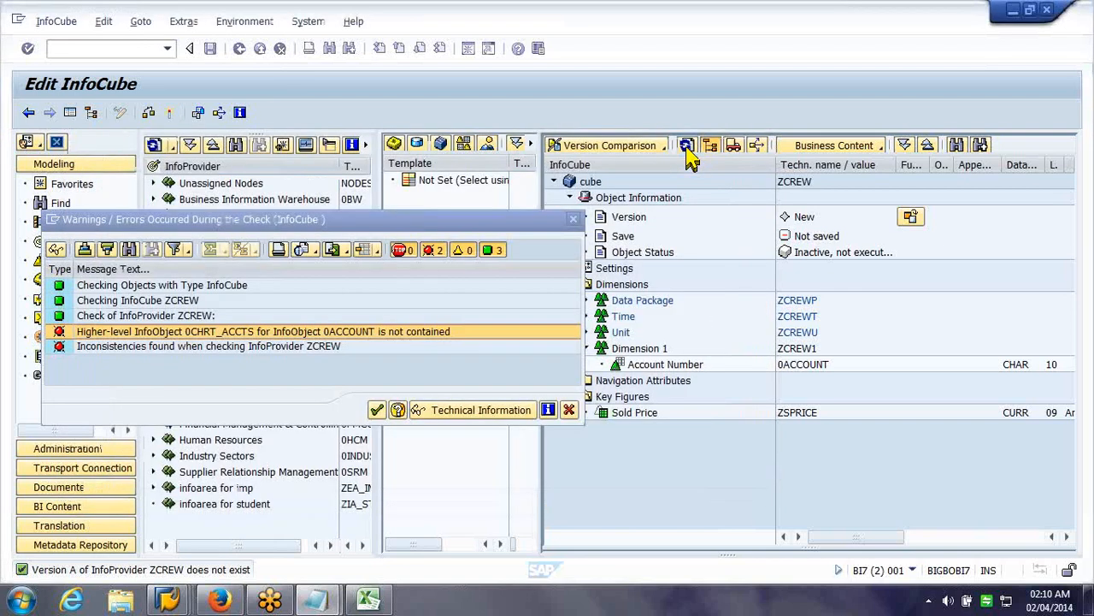
Switch to the session displaying characteristic 0ACCOUNT and view the superior InfoObject in its compounding.
click(169, 601)
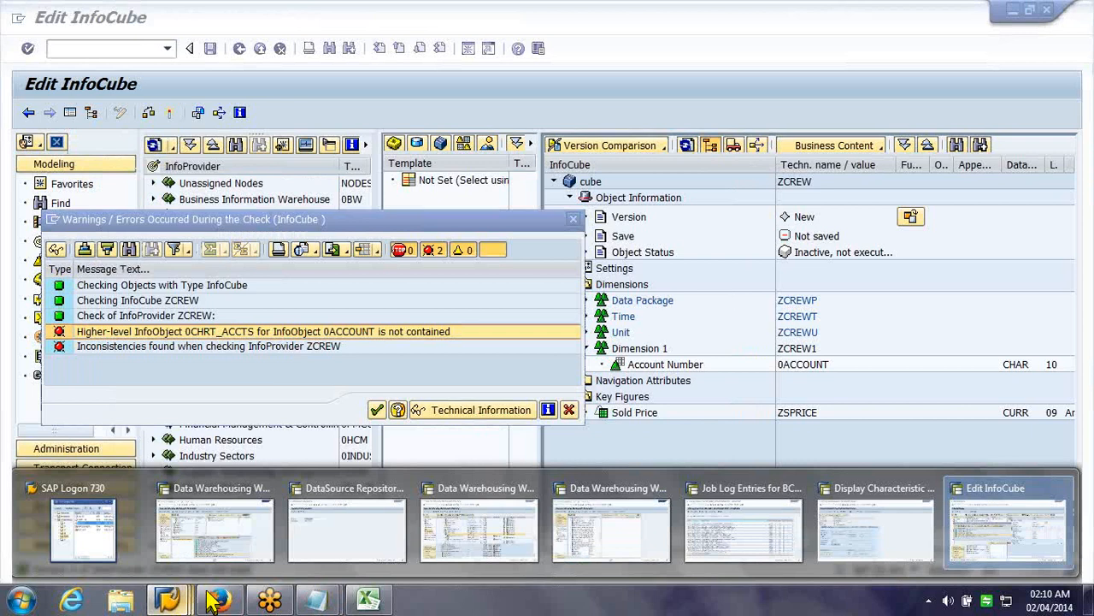
mouse_move(917, 524)
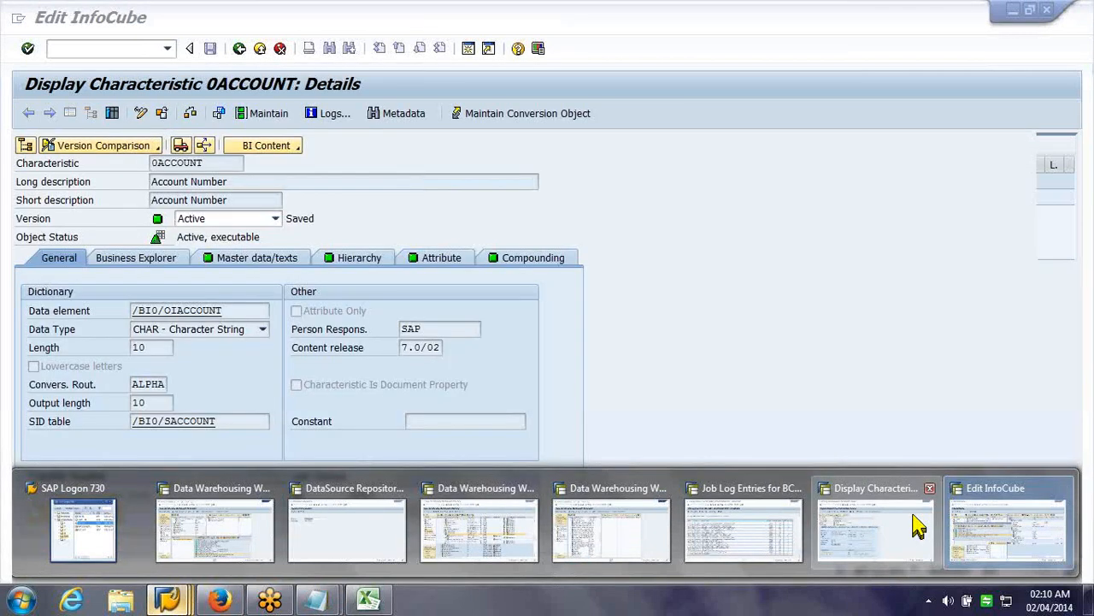
click(744, 526)
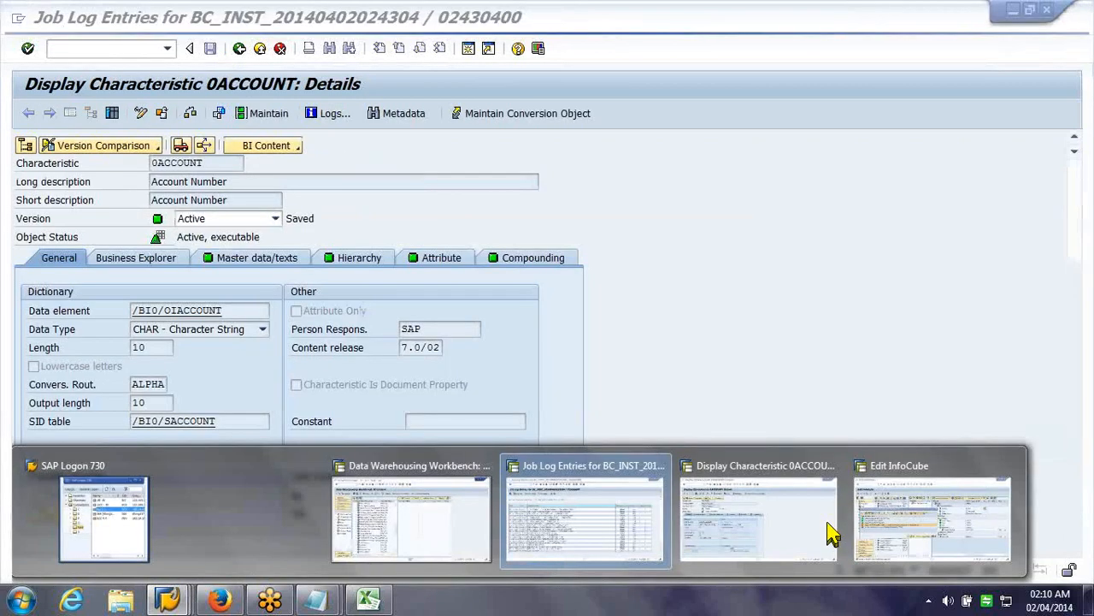
click(832, 534)
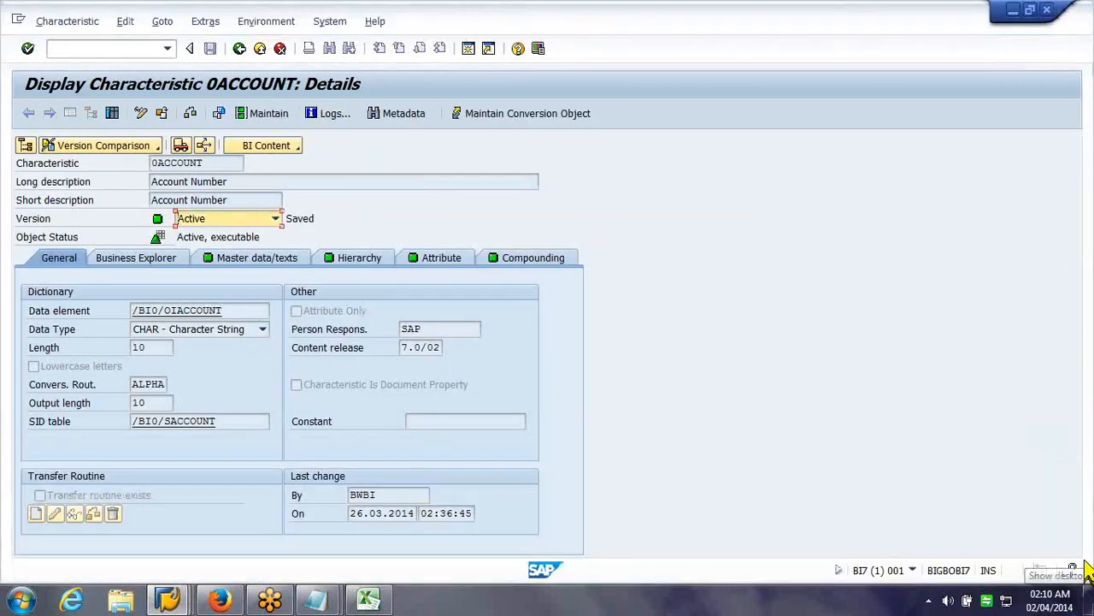
click(556, 272)
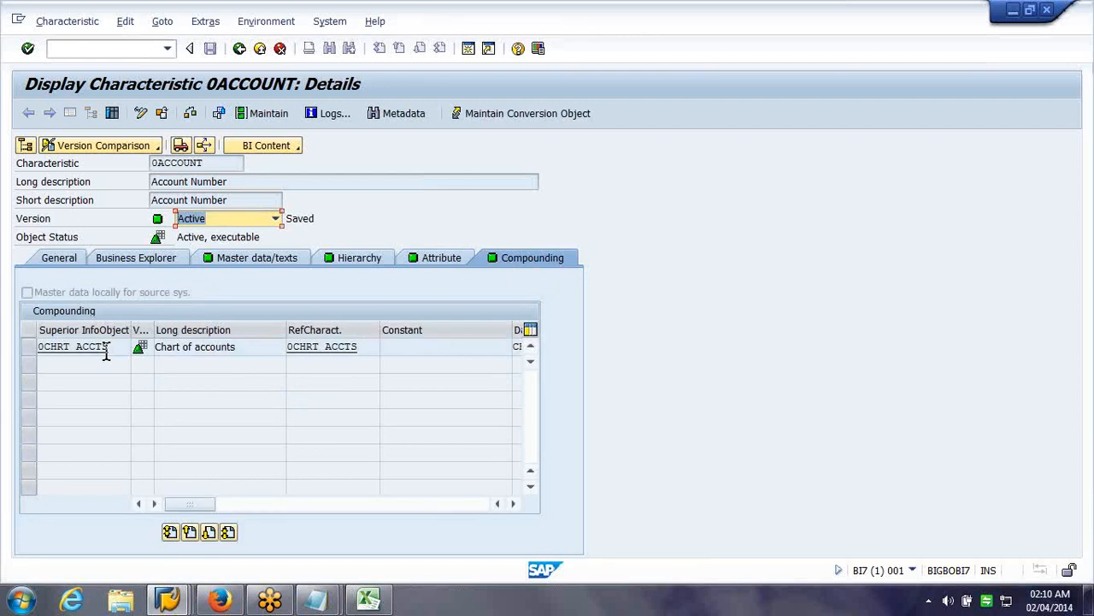
Switch to the untitled Notepad file and add a line with the spaced headings "tata steel" and "tata power".
click(318, 600)
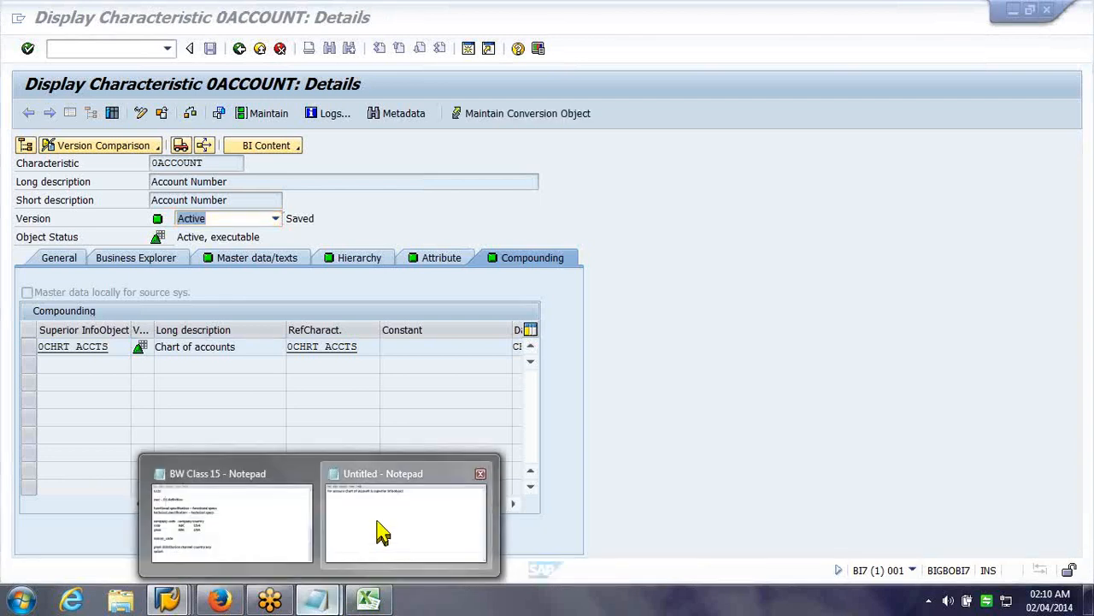
click(382, 532)
text(tata steel tata p)
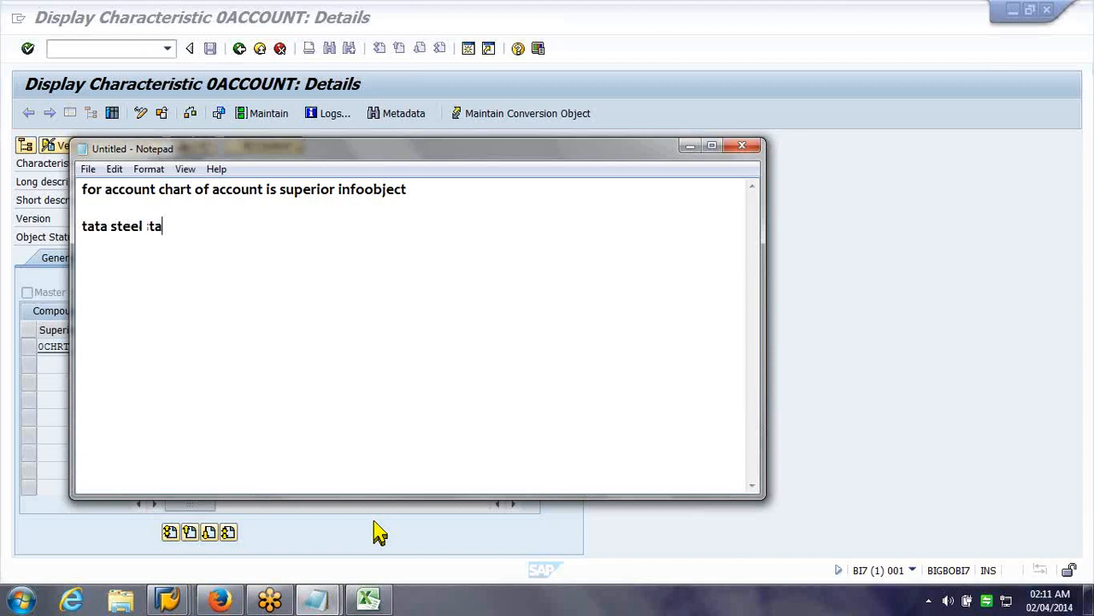
text(ower)
key(Right)
key(Right)
key(Right)
key(Right)
key(Right)
key(Right)
key(Right)
key(Right)
key(Right)
key(Right)
key(Return)
key(Return)
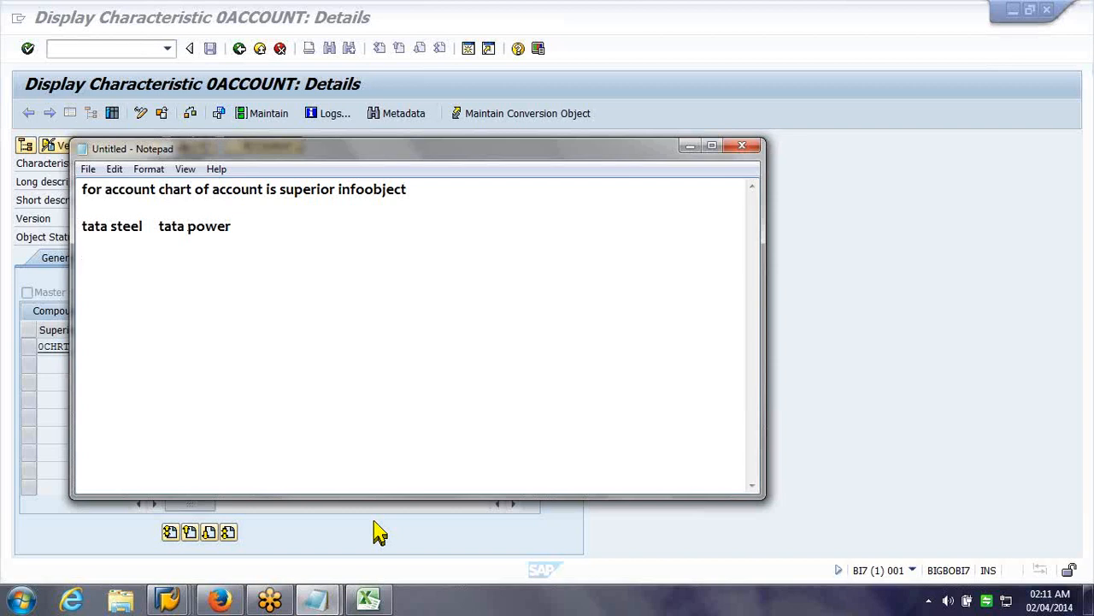
Write "single BW system" a few lines below the two company headings.
key(Return)
text(single BW syste)
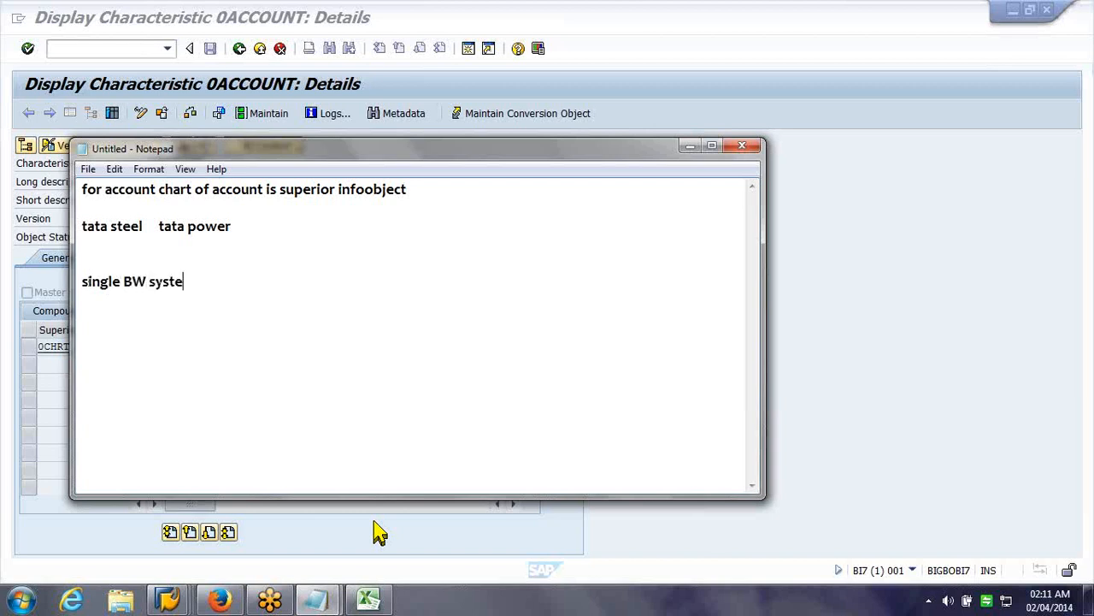
text(,m)
key(BackSpace)
text(m)
key(BackSpace)
key(BackSpace)
text(m)
List the account numbers 1000 and 1001 under both the tata steel and tata power headings.
key(Up)
key(Up)
text(1000)
key(Tab)
key(Tab)
text(1000)
key(Return)
text(1001)
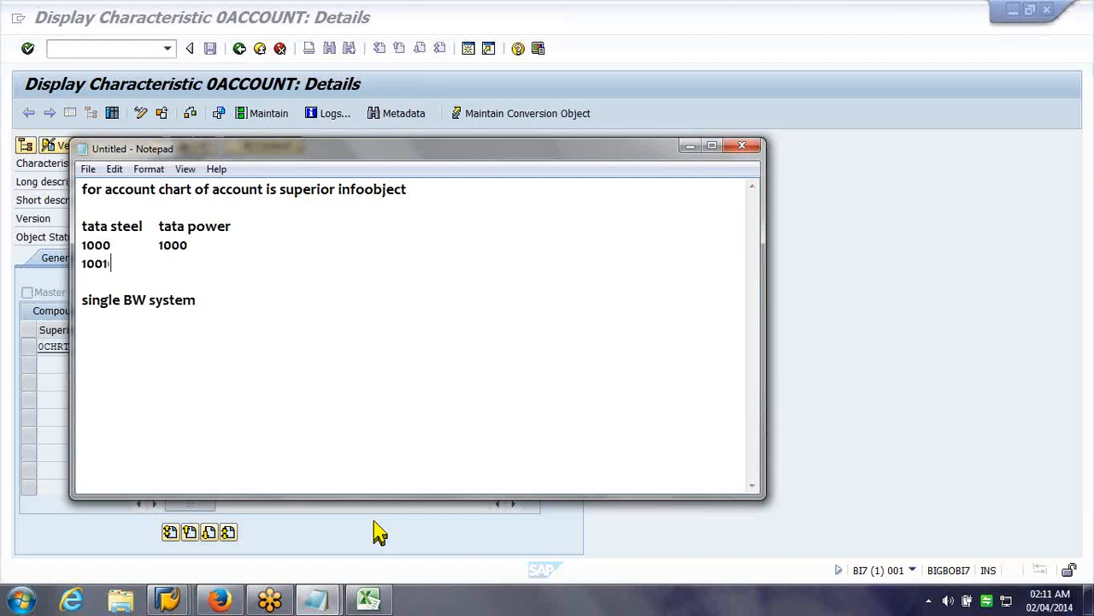
key(Tab)
key(Tab)
text(1001)
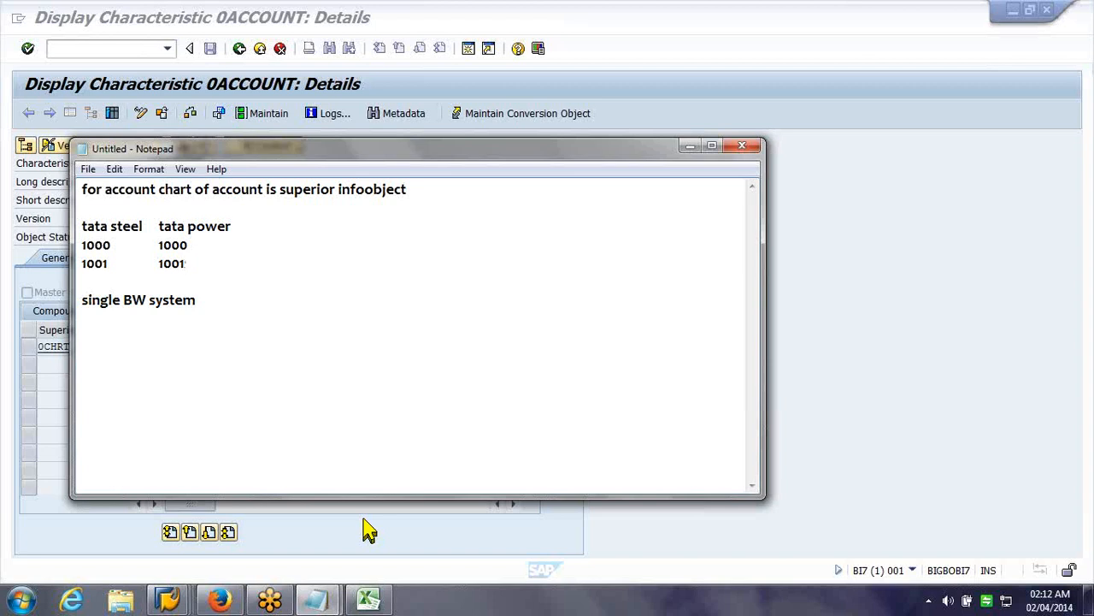
Add "0account" with the value 1000 beneath the "single BW system" line.
key(Down)
key(Down)
key(Down)
text(0account)
key(Return)
text(1000)
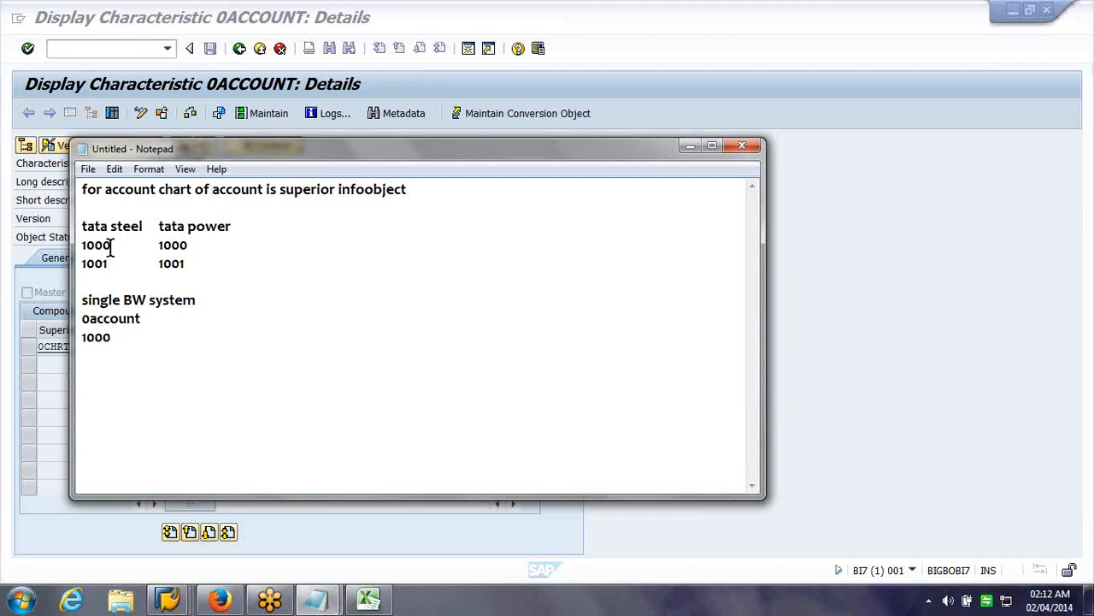
Highlight the 1000 entries under tata steel, tata power and 0account in turn to compare them.
drag(108, 245, 82, 245)
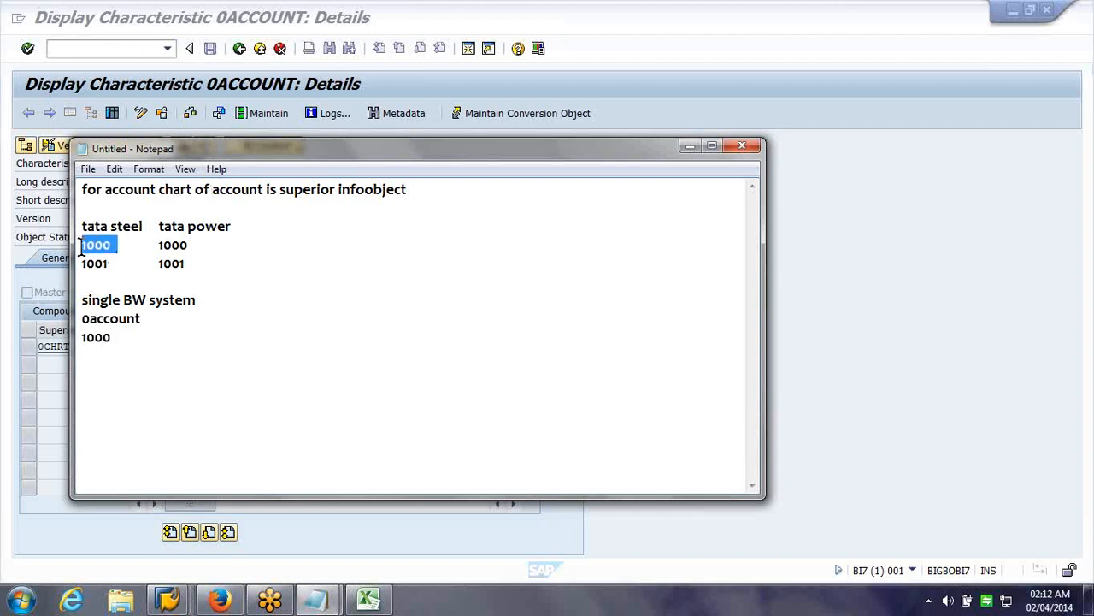
click(157, 344)
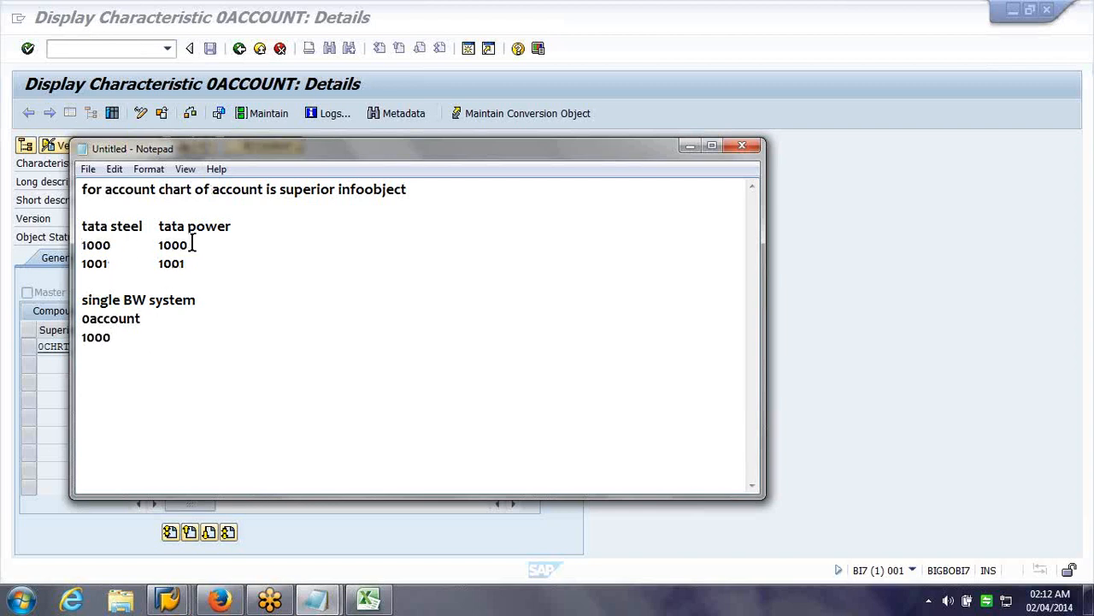
drag(190, 245, 152, 246)
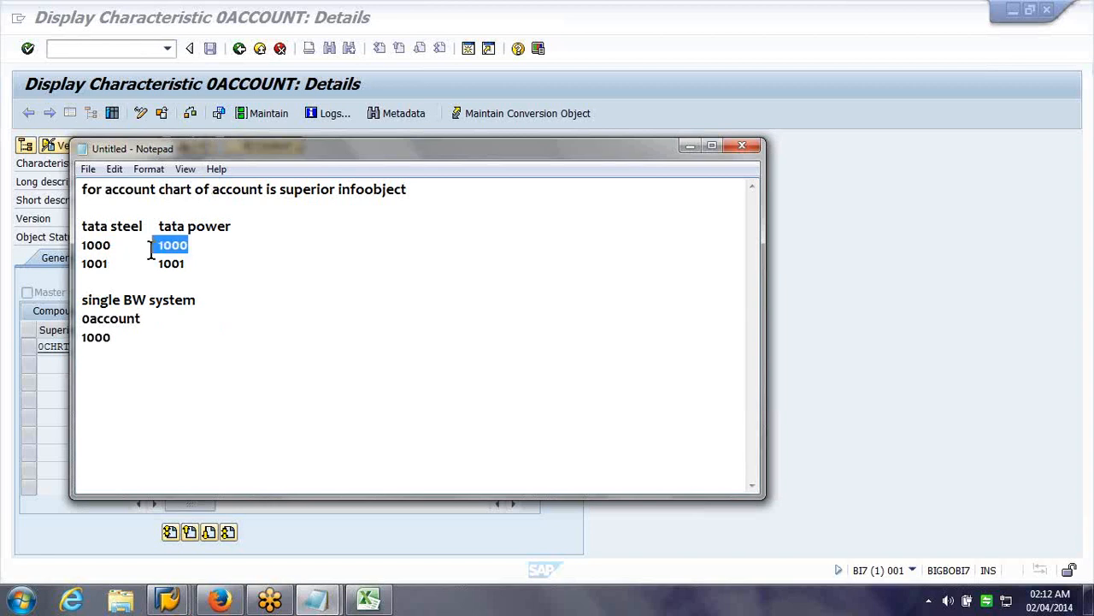
click(139, 339)
drag(133, 339, 80, 362)
click(128, 336)
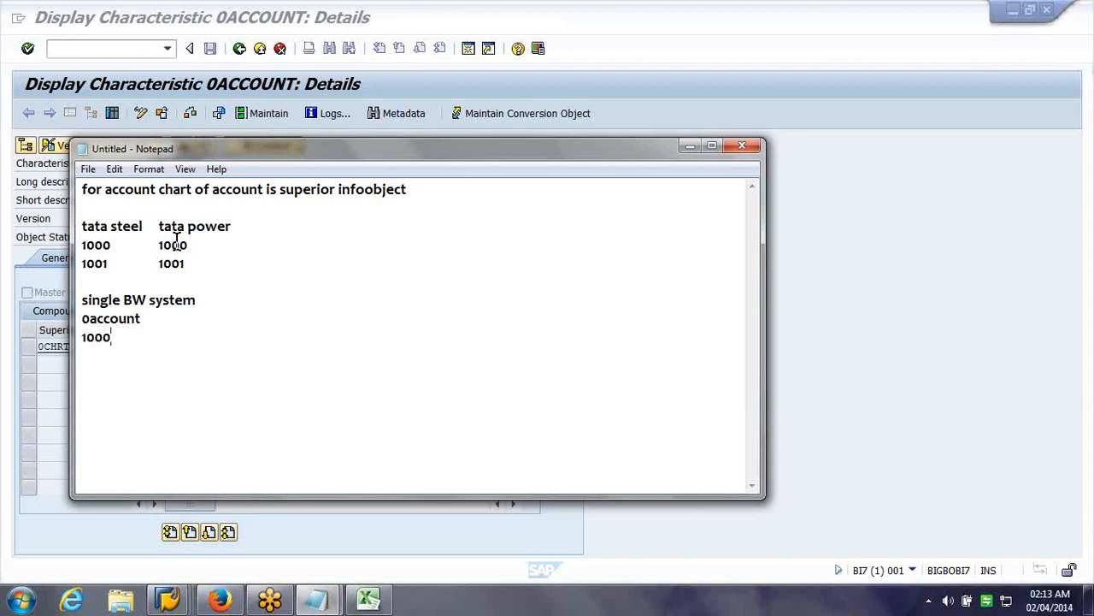
Add the note "to avoid overwriting map src sys dependency into BW" below the 0account value.
key(Return)
key(Return)
text(to avoid overwritin)
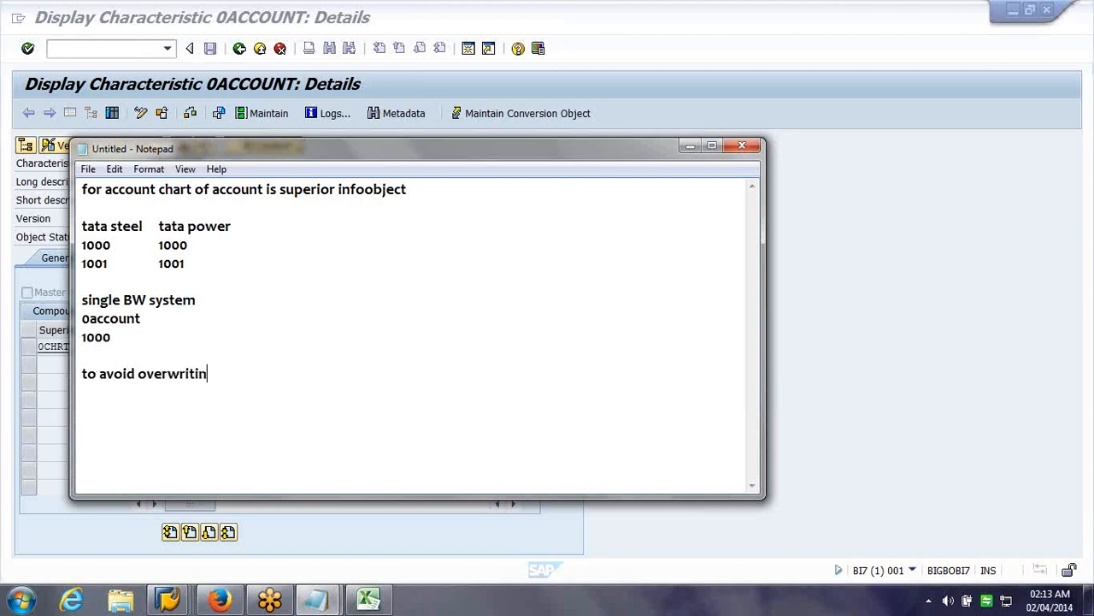
text(g ma)
key(BackSpace)
text(map src sys dependency into BW)
key(Return)
key(Return)
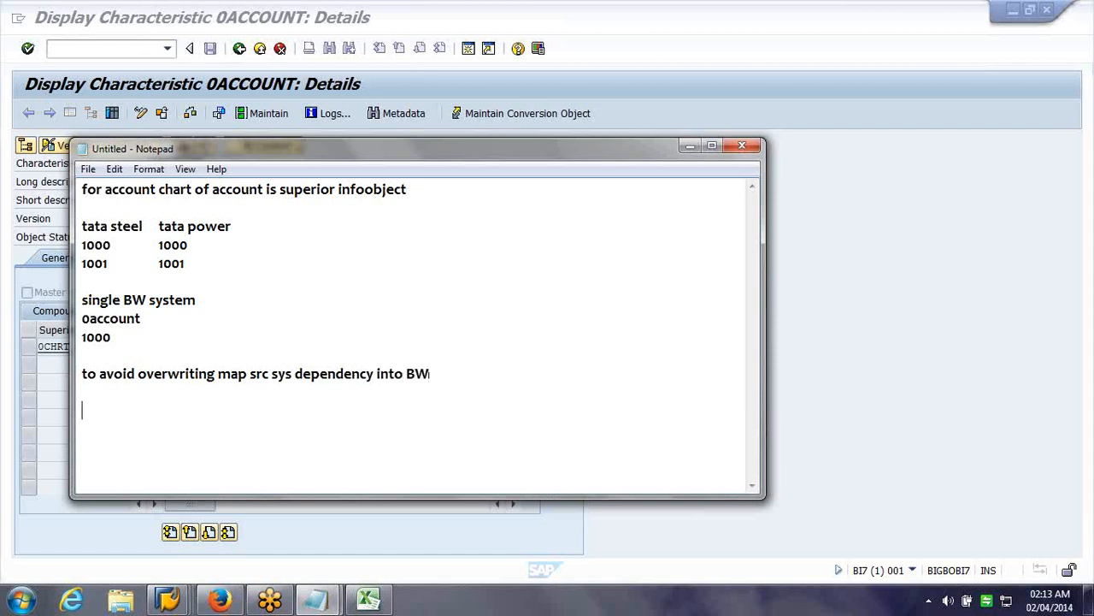
Insert a "chart of accounts" heading below the account numbers, followed by a line with tata steel and tata power.
key(Up)
key(Up)
key(Up)
key(Up)
click(281, 263)
key(Return)
key(Return)
text(chart)
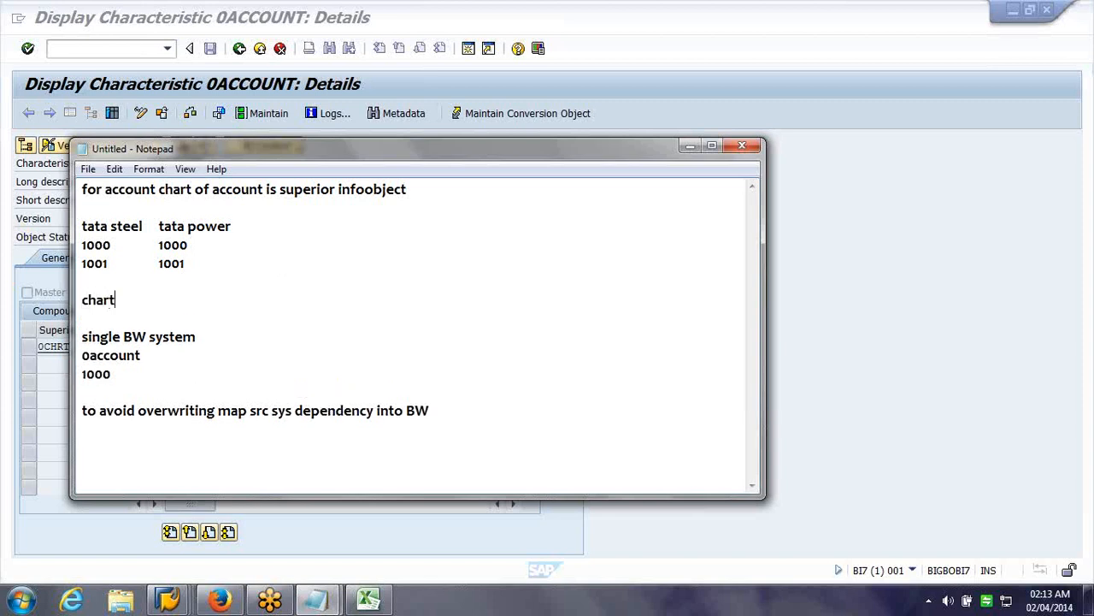
text( of accounts)
key(Return)
text(tat)
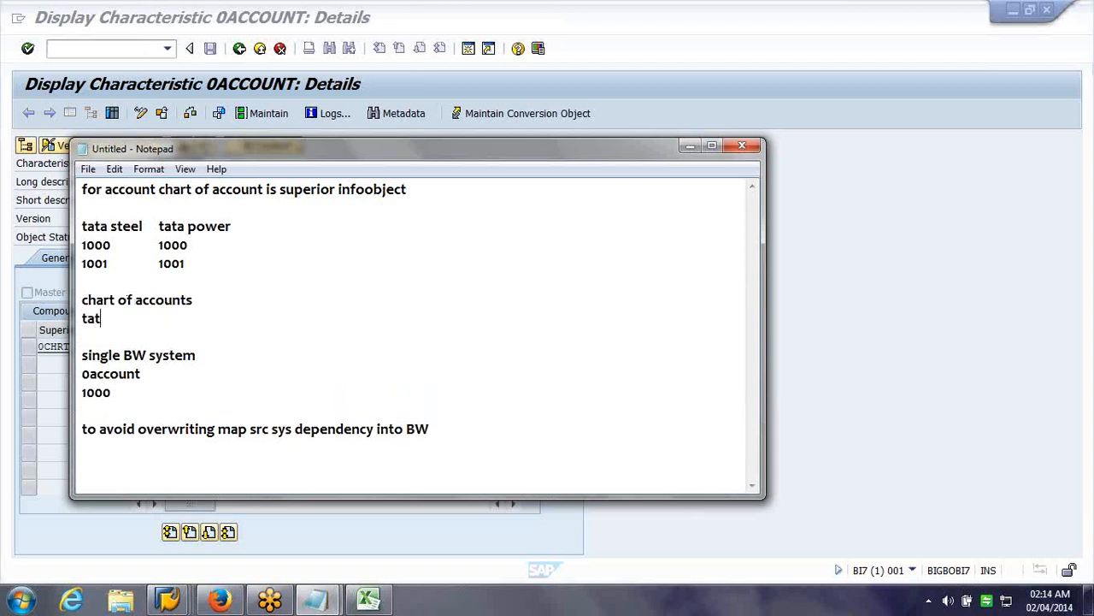
text(a steel      tatapower)
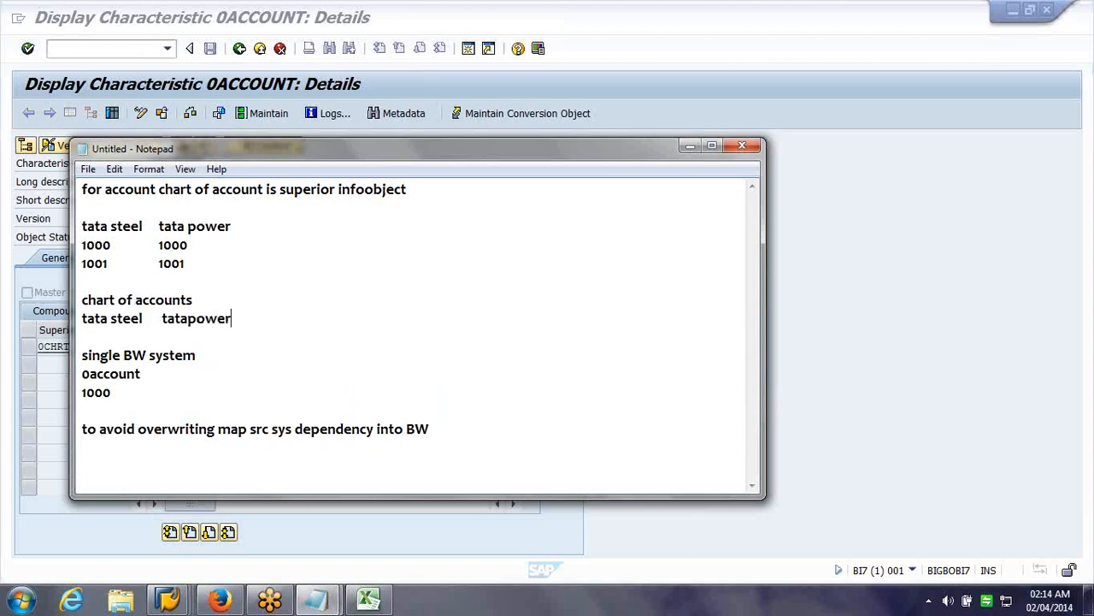
Enter the chart of accounts codes: ts under tata steel and tp under tata power.
key(Down)
key(Return)
key(Up)
text(ts            )
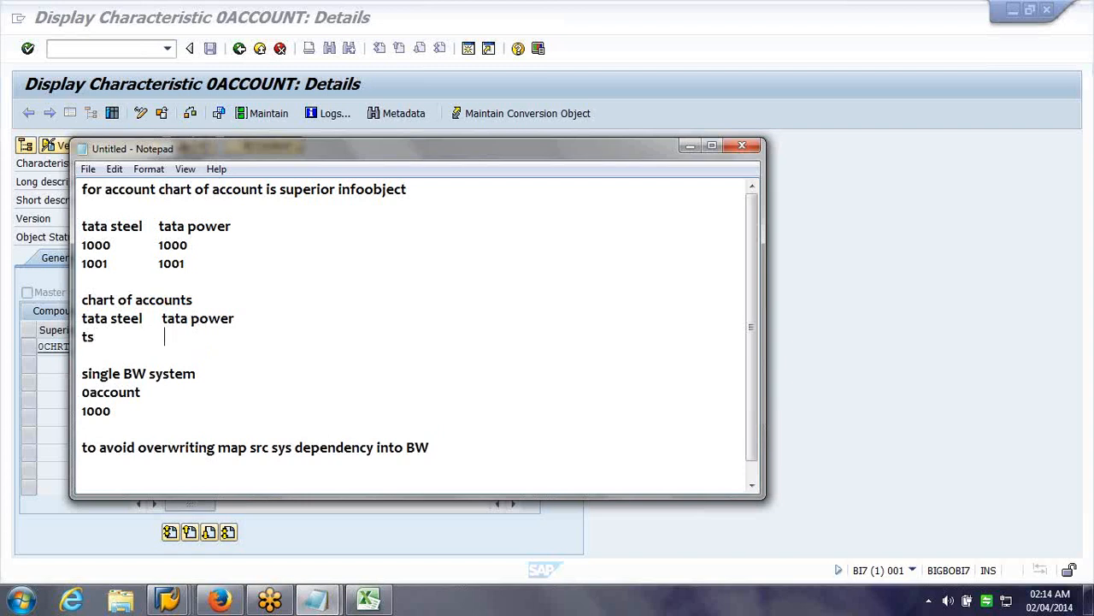
text(       tp)
Move the Notepad window higher and add the lines "1000 ts" and "1000 tp" at the end of the notes.
drag(639, 142, 646, 102)
key(ctrl+End)
key(Return)
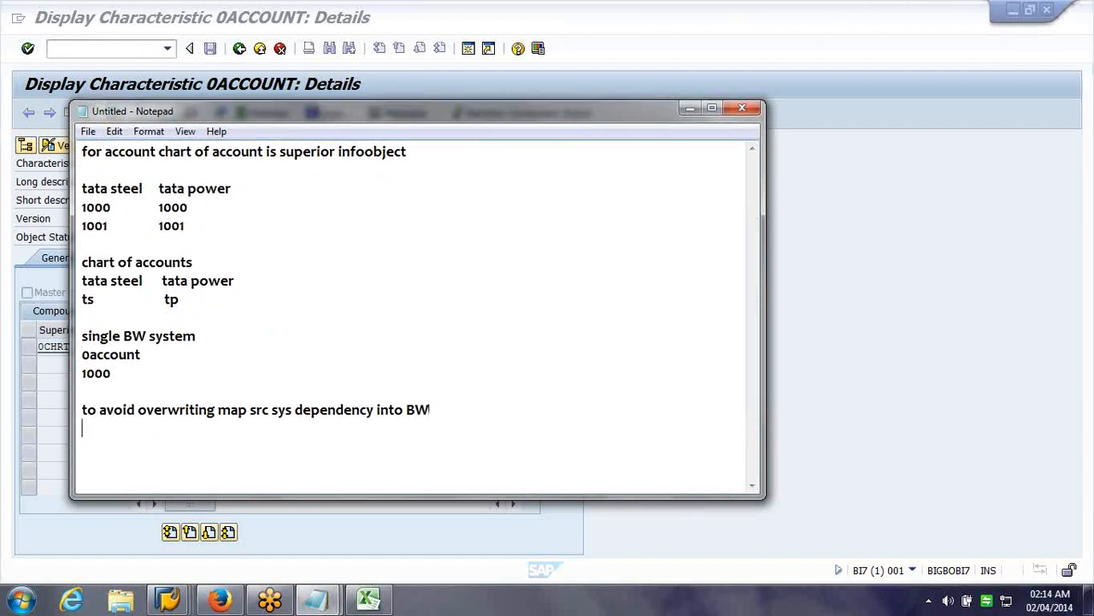
key(Return)
text(1000,)
key(BackSpace)
text(t)
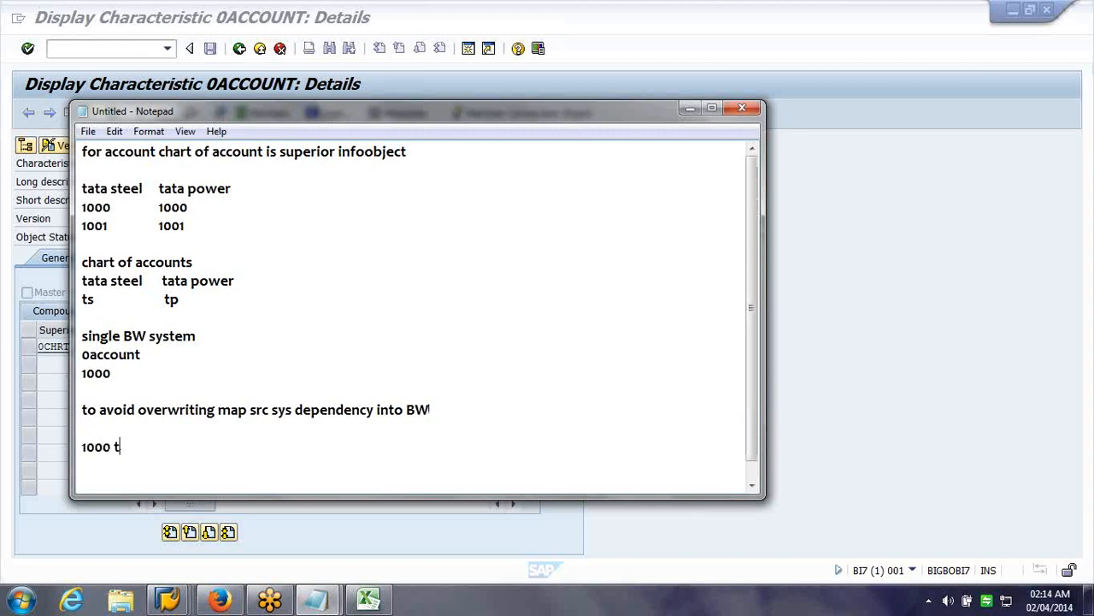
text(s)
key(Return)
text(1000 tp)
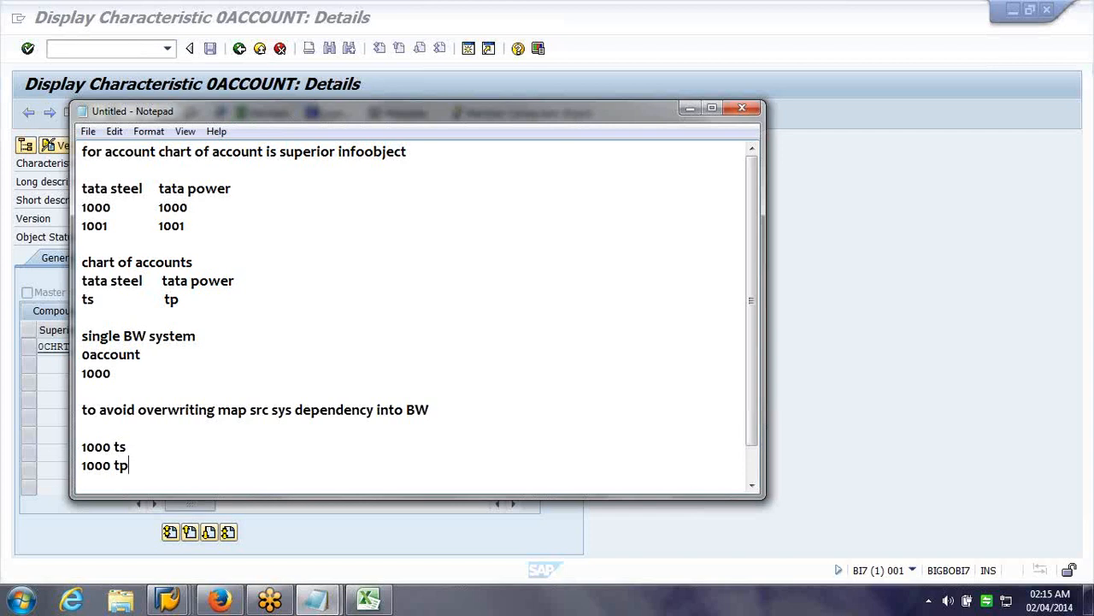
Add the heading line "mat num mat typ" below the 1000 tp entry.
key(Return)
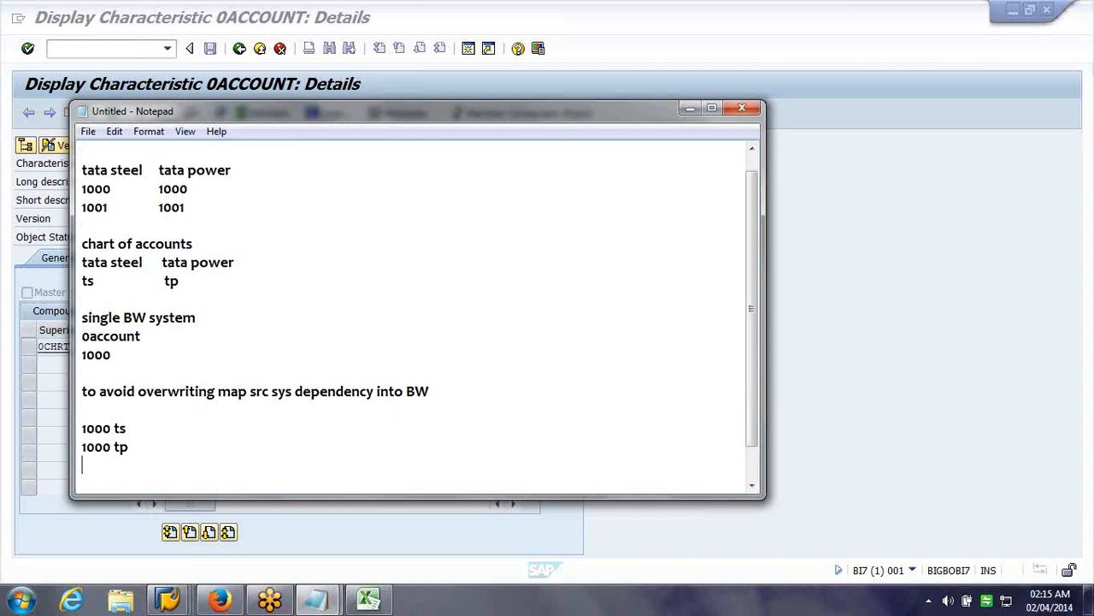
key(Return)
scroll(411, 316, down, 2)
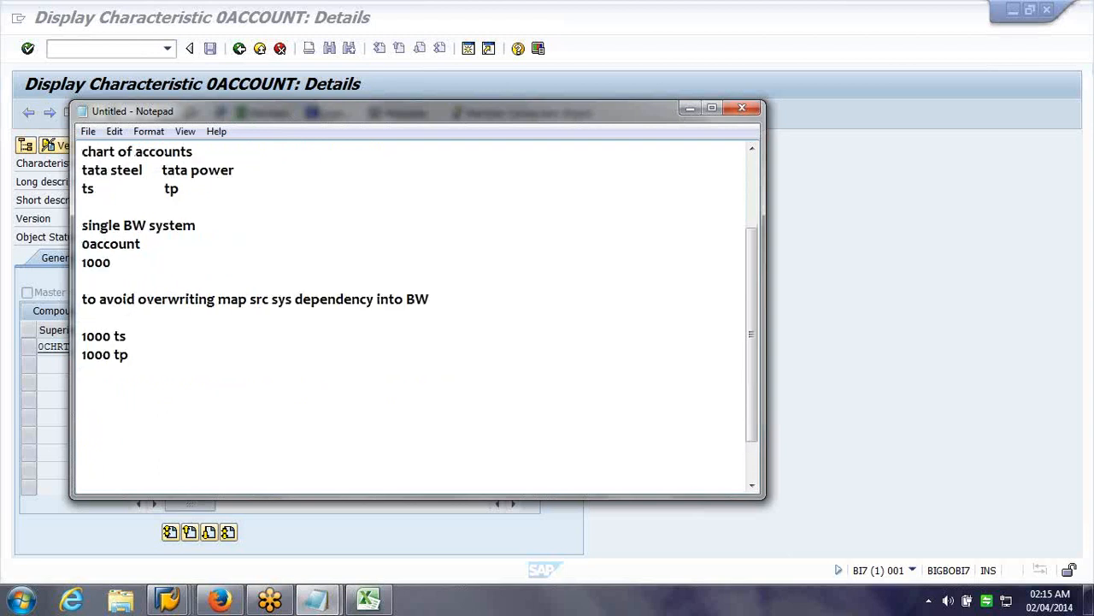
text(mat ni)
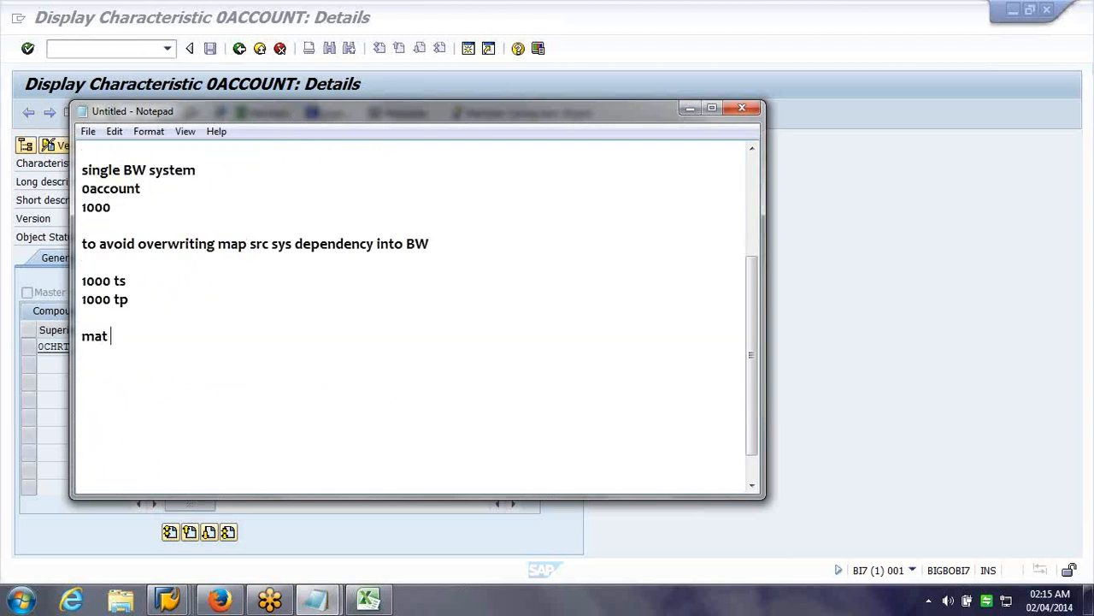
text(u)
key(BackSpace)
key(BackSpace)
text(um mat ty)
text(o)
key(BackSpace)
text(p)
key(Return)
Enter material 101 with type A and, a few lines below, material 101 with type B.
text(101)
key(Tab)
text(A)
key(Return)
key(Return)
key(Return)
text(101)
key(Tab)
text(B)
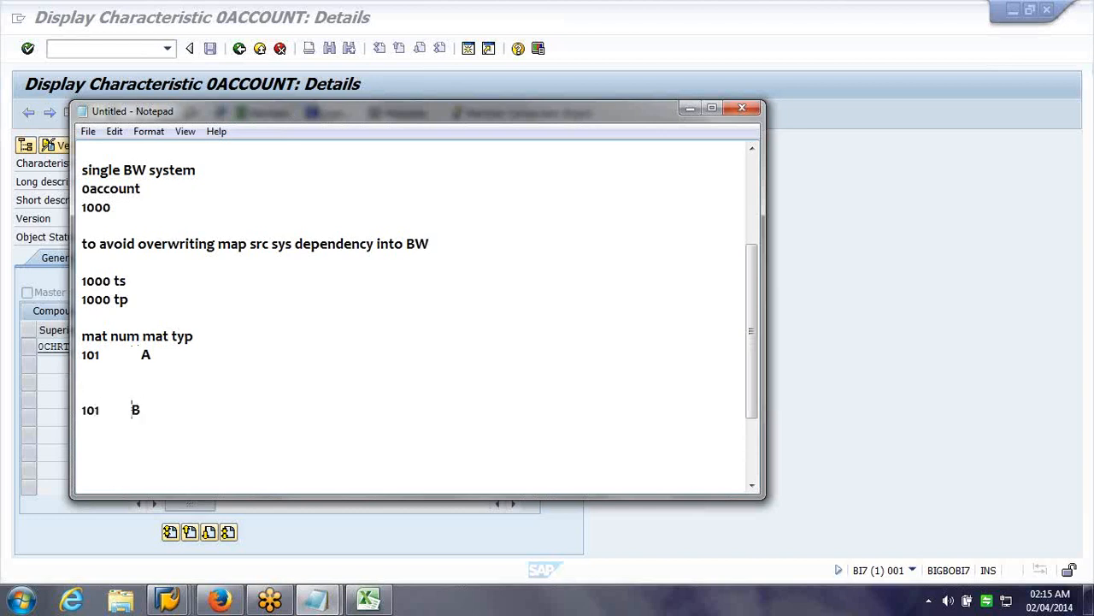
Add the explanation "because attr is not part of primary key" below the material example.
key(Return)
key(Return)
text(because attr is not p)
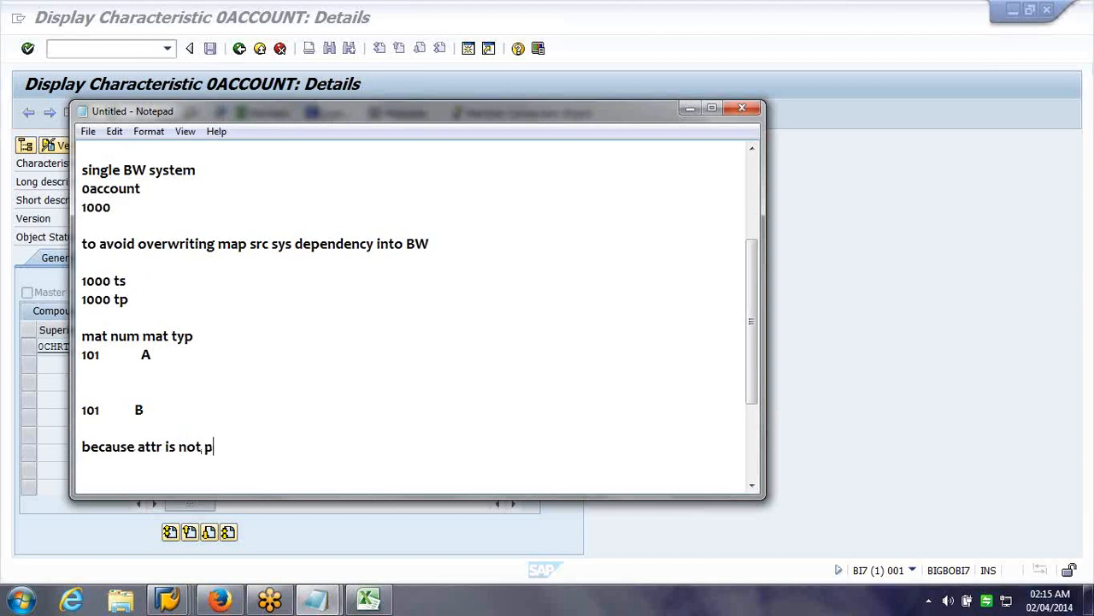
text(art of primary key)
key(Return)
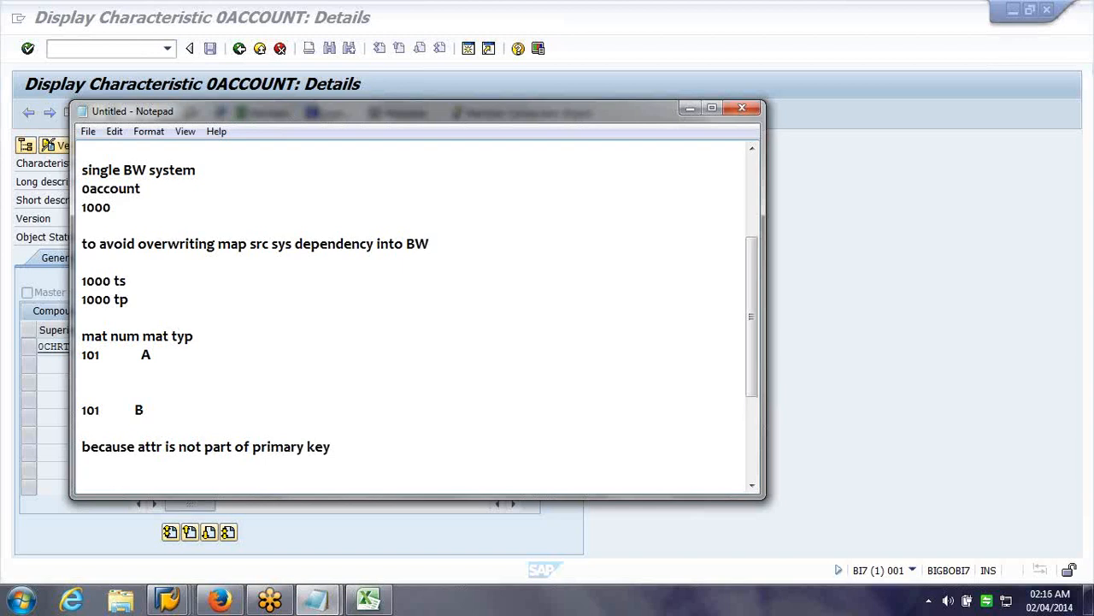
Write "but in our case we need to add to our primary key so we go with compounding" and begin inserting "uniqueness" before "primary key".
text(but in our case we neee)
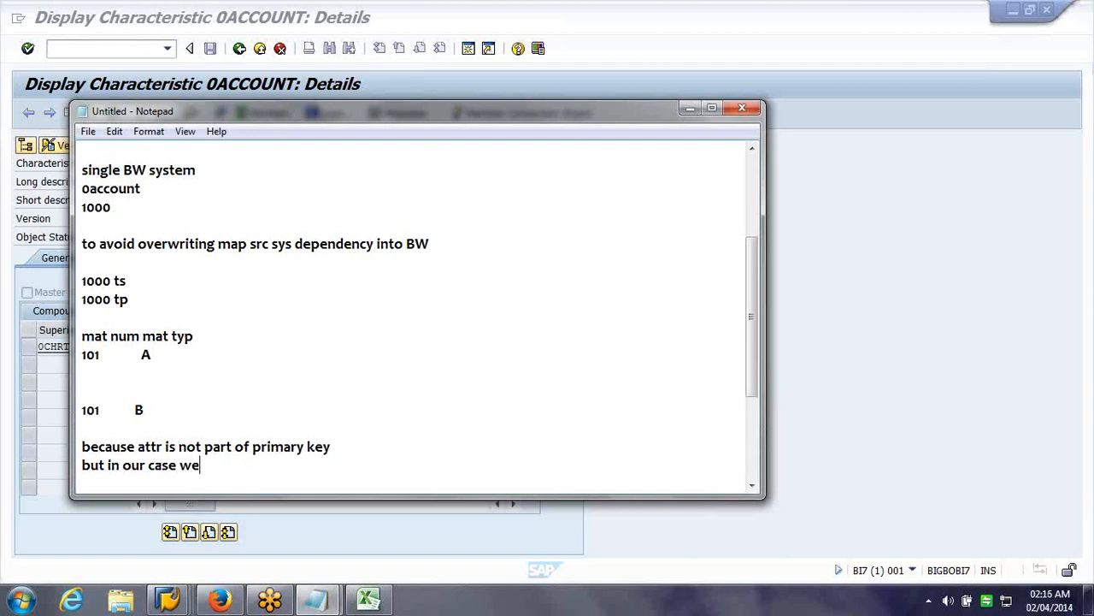
key(BackSpace)
text(d to aff)
key(BackSpace)
key(BackSpace)
text(dd to out)
key(BackSpace)
text(r p)
text(rimary key)
text( so we g)
text(o e)
key(BackSpace)
text(with com)
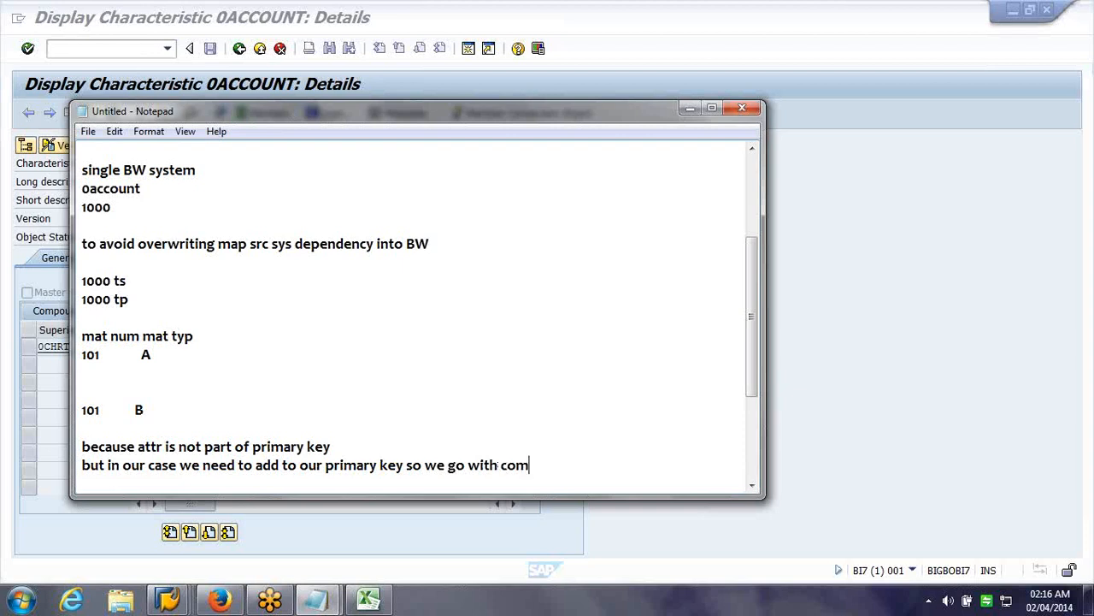
text(poundingunique)
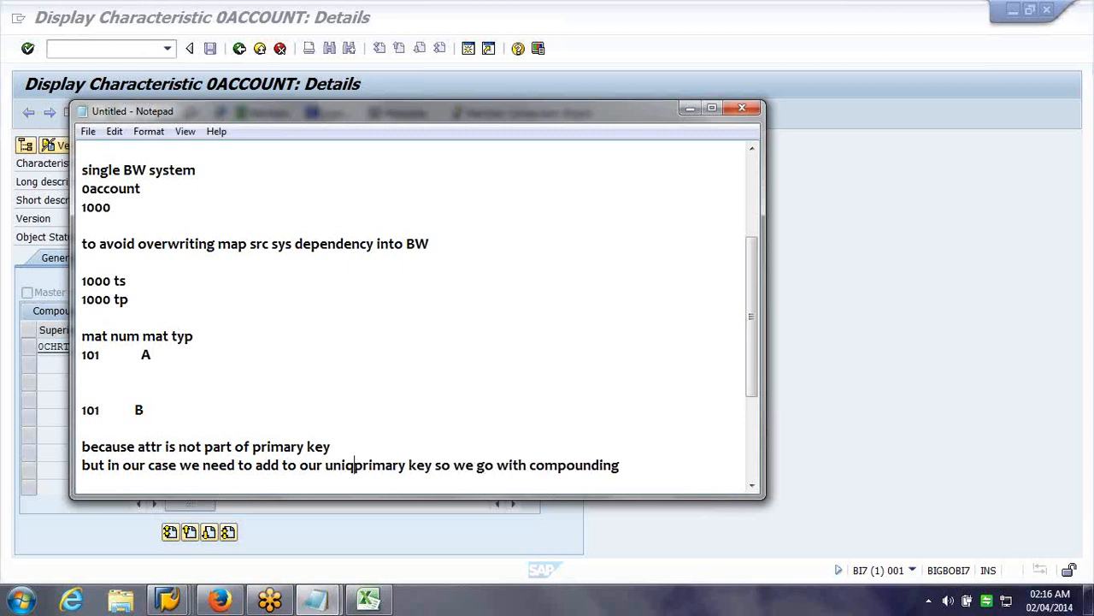
Complete the inserted words so that the line reads "uniqueness to our primary key".
text(ness rt)
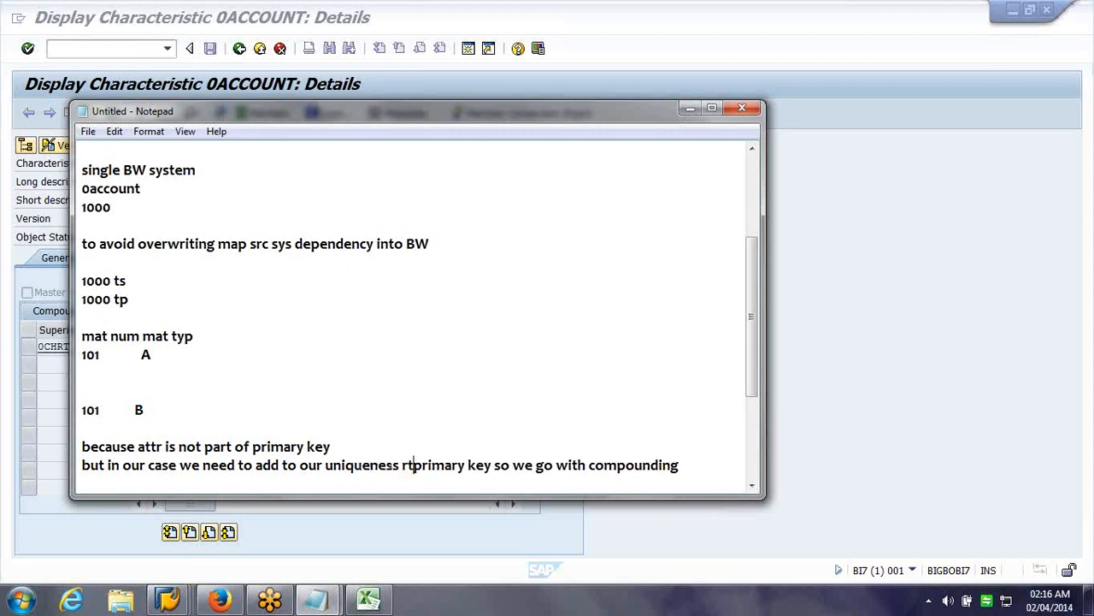
key(BackSpace)
text(to )
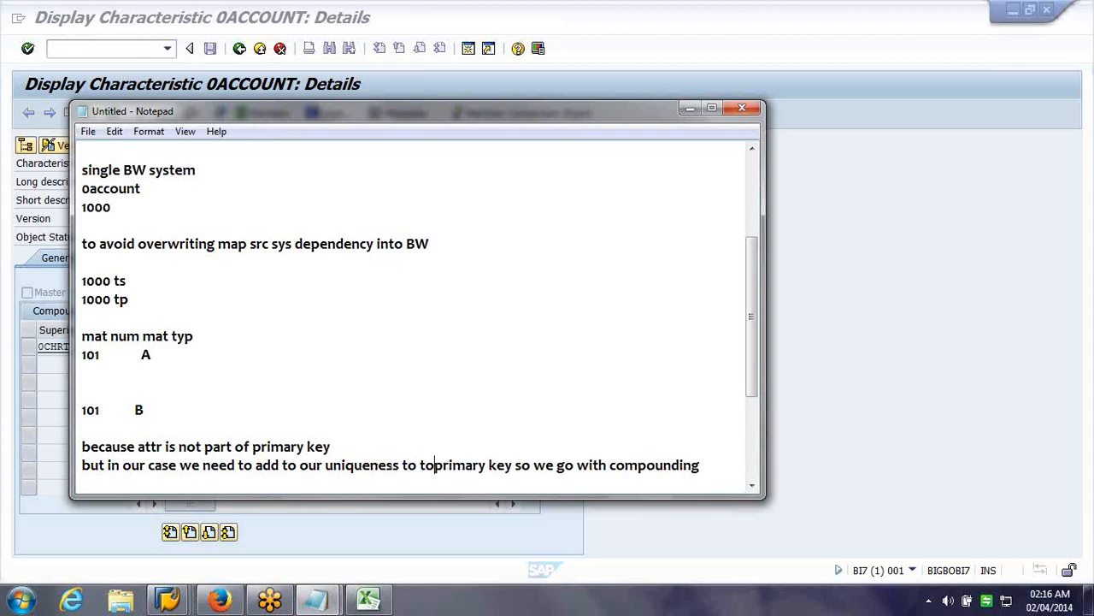
text(our)
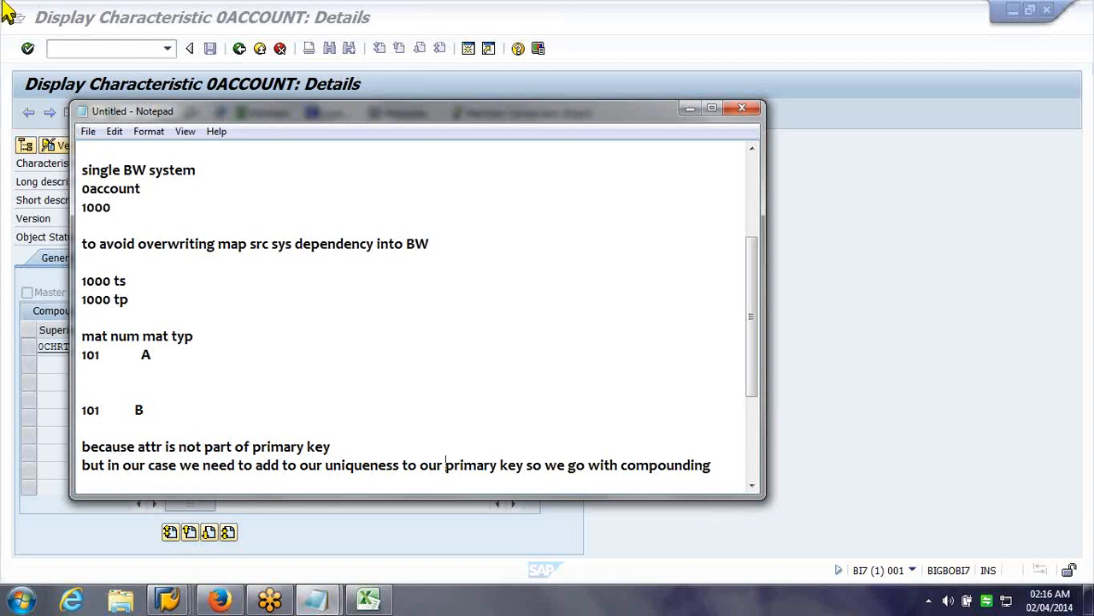
Finish the compounding explanation by adding "attribute." after "so we go with compounding".
scroll(158, 163, down, 2)
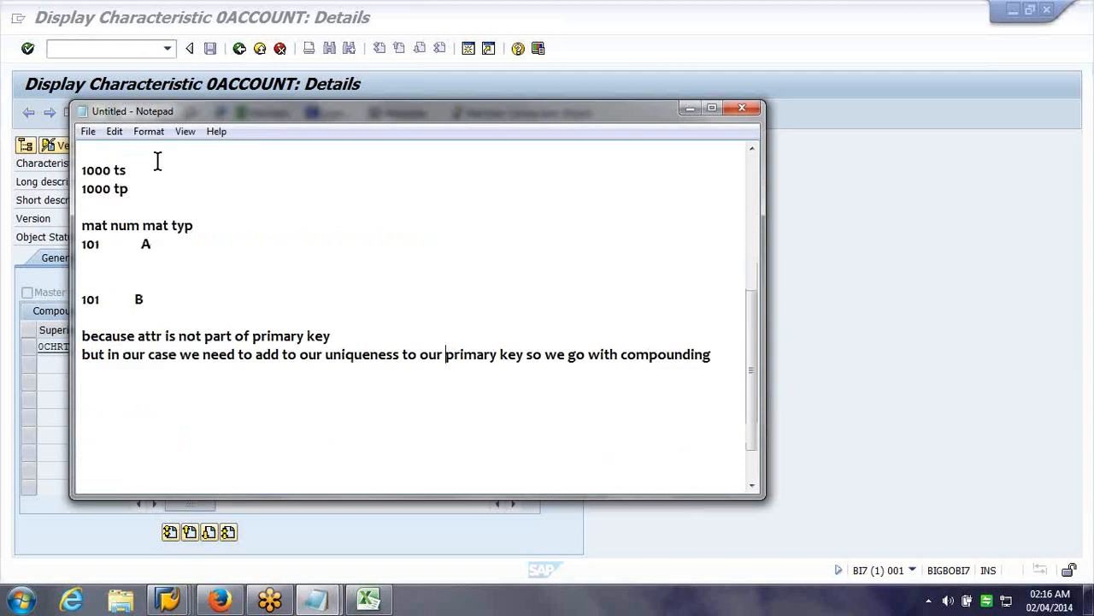
scroll(157, 162, down, 1)
scroll(513, 359, up, 3)
click(741, 472)
text(at)
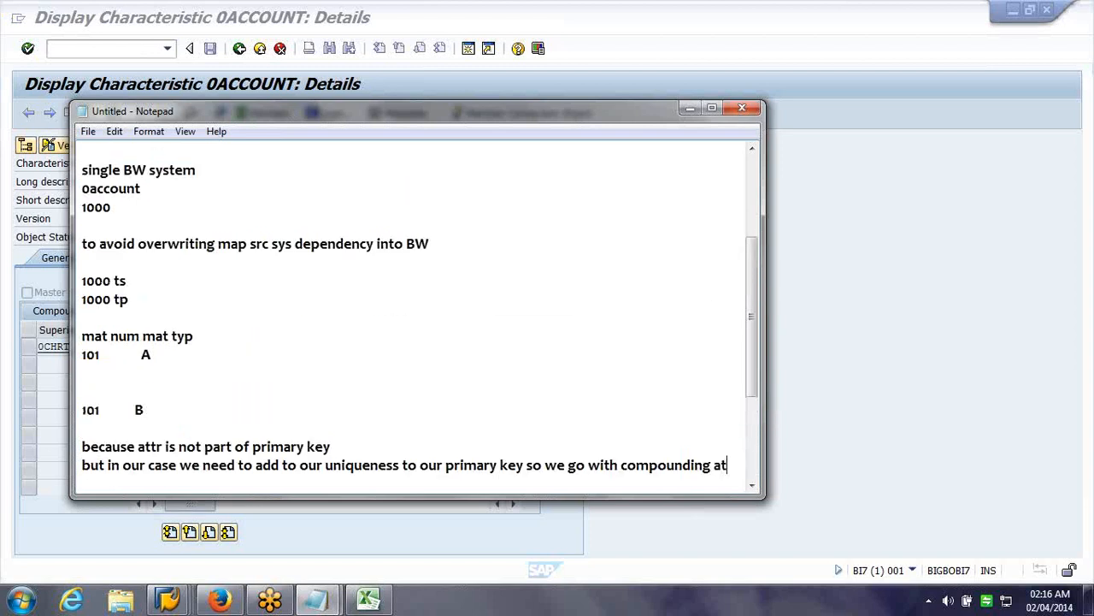
text(tribu)
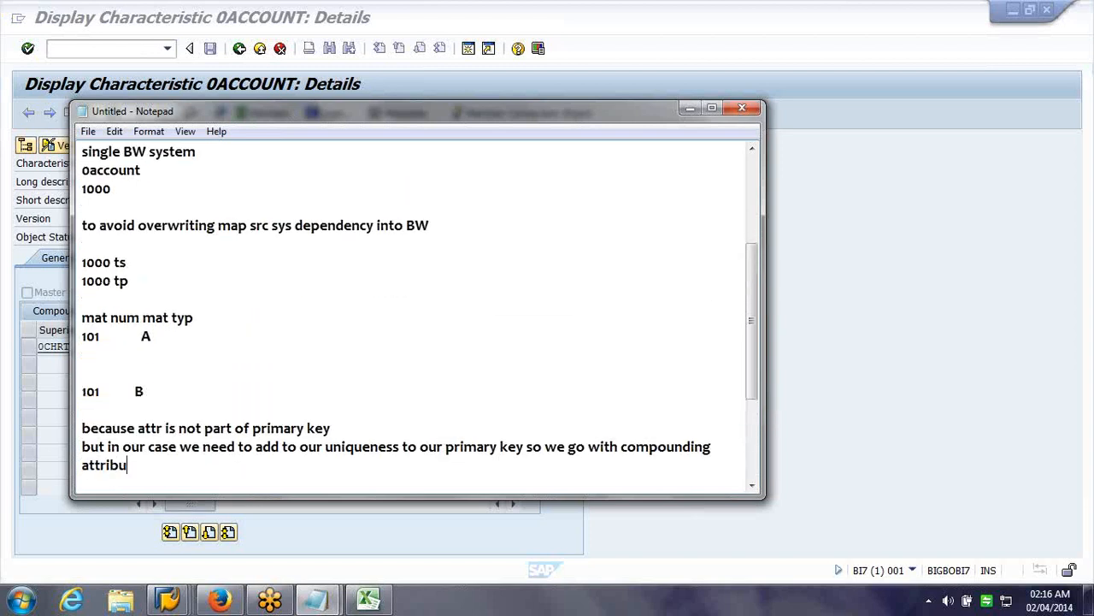
text(te.)
Add a separate line reading "by this the compounded object becomes part of primary key and avoids the overwriting".
key(Return)
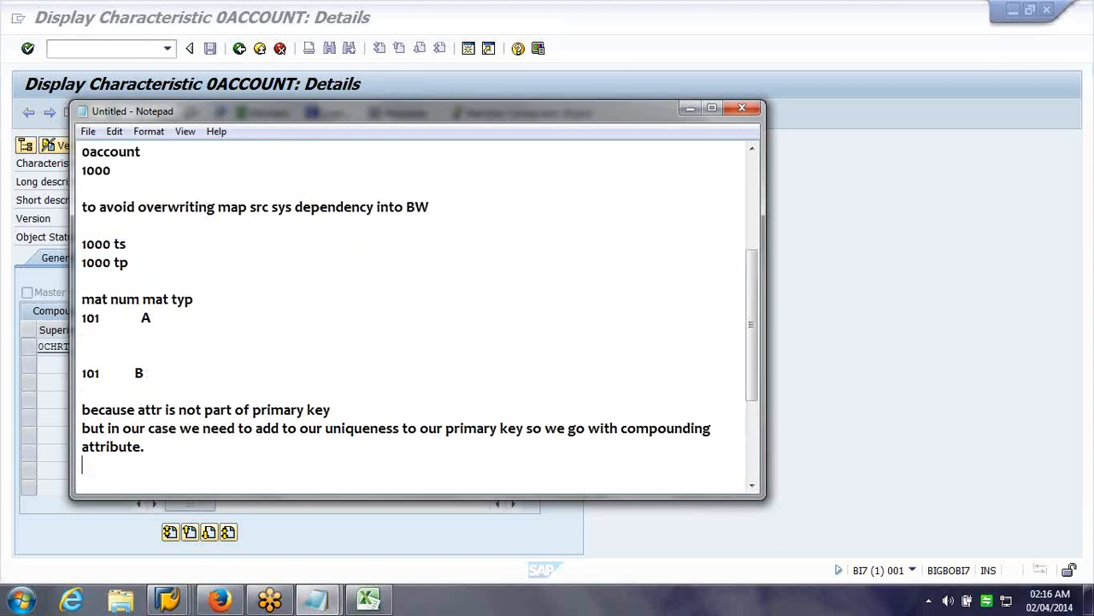
key(Return)
text(by this)
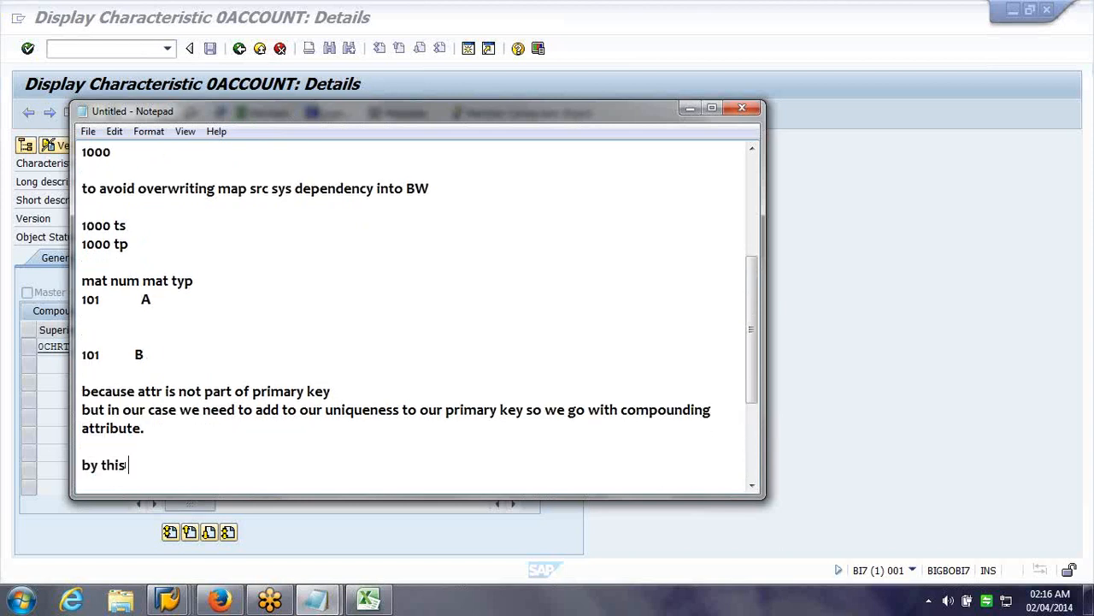
text( the compounded obje)
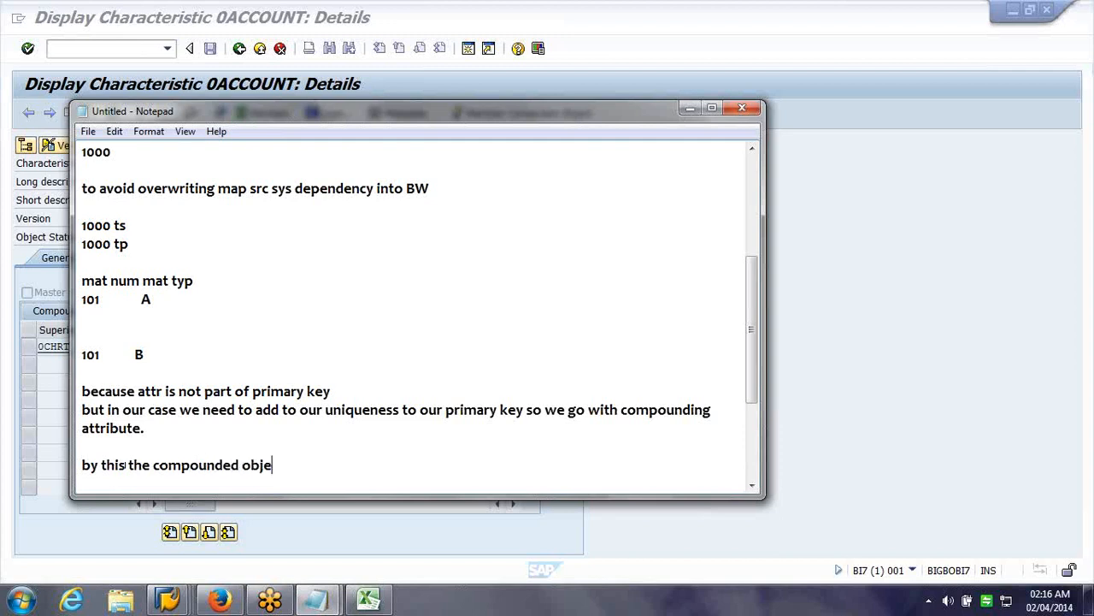
text(ct becomes)
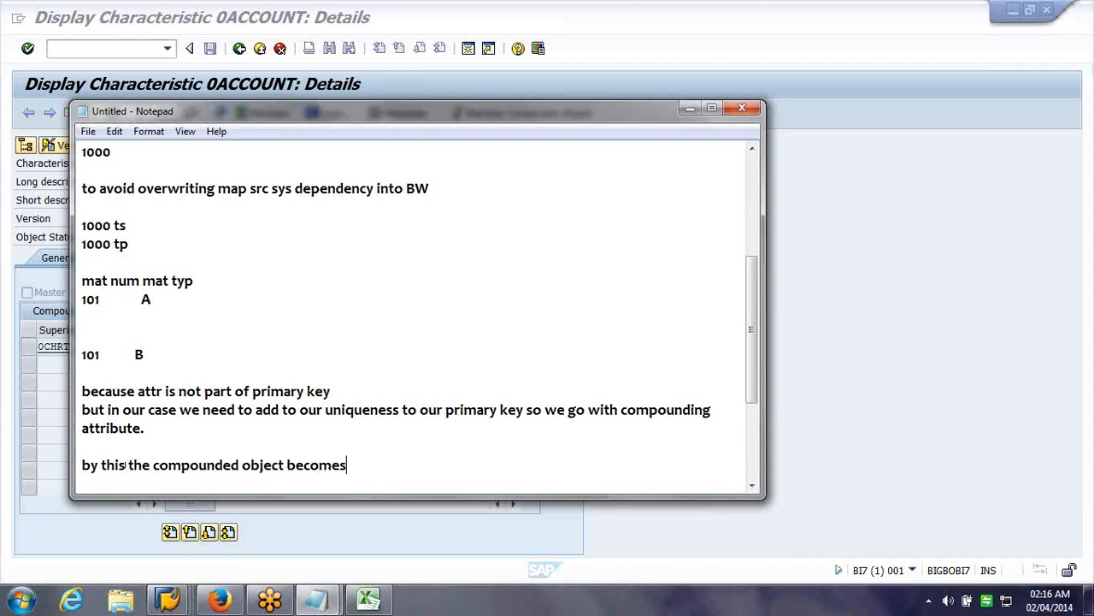
text( part of primary key and )
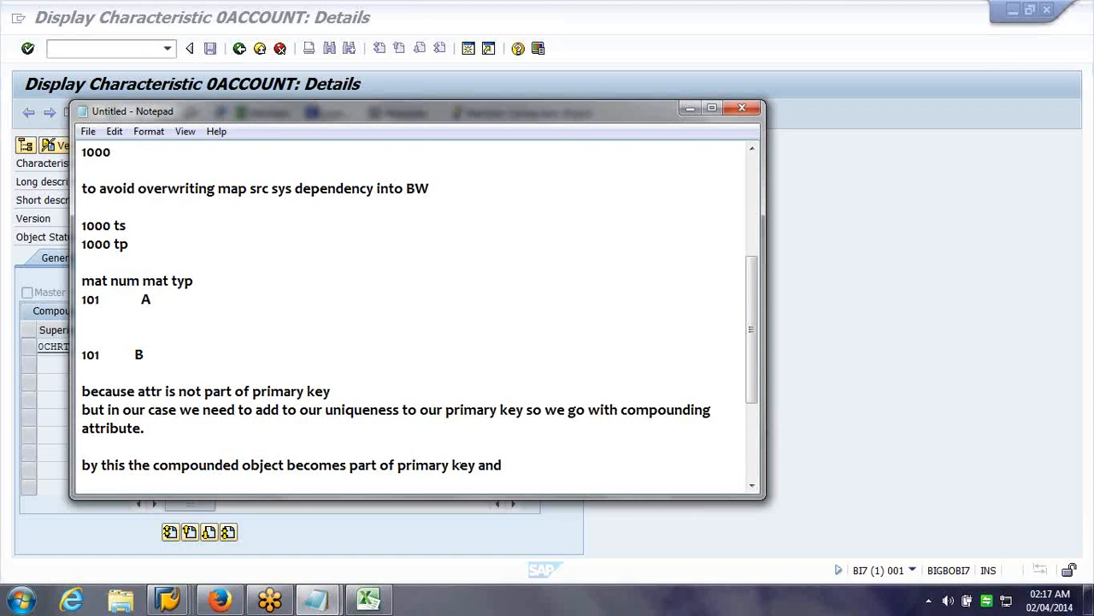
text(h)
key(BackSpace)
text(avois)
key(BackSpace)
text(ds the ov)
text(r)
key(BackSpace)
text(erwriting)
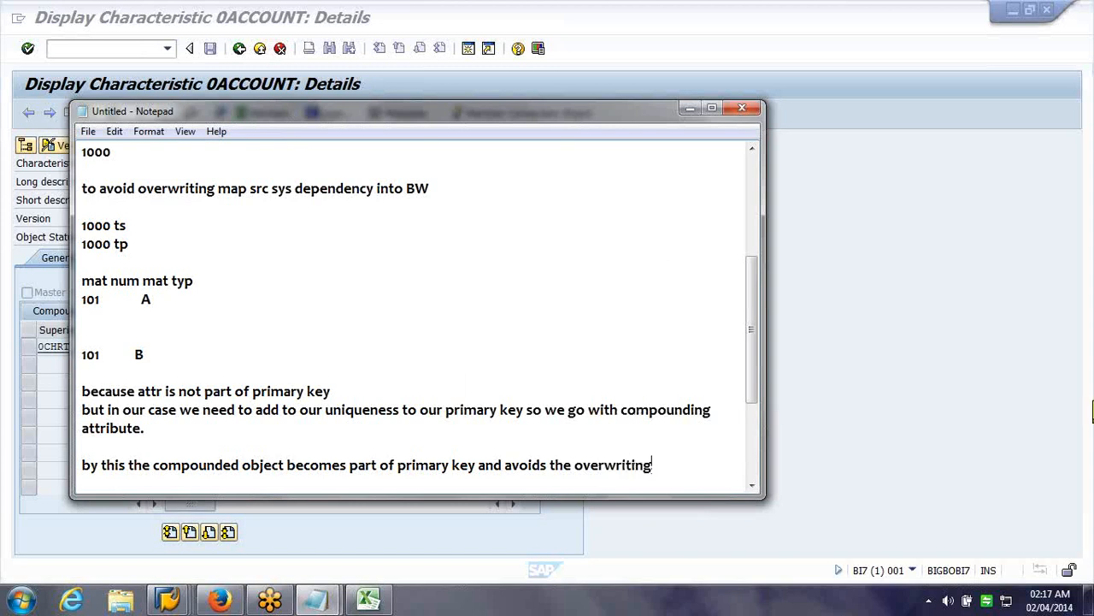
Switch to the SAP display of 0ACCOUNT and open its master data table /BI0/PACCOUNT to examine the key fields.
click(927, 338)
mouse_move(168, 598)
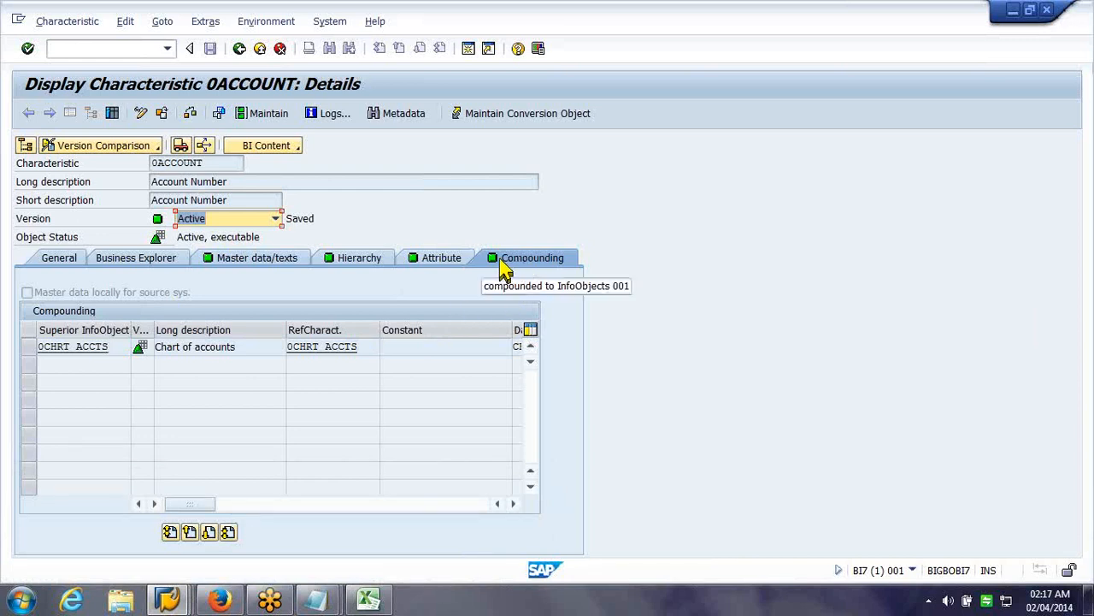
click(259, 266)
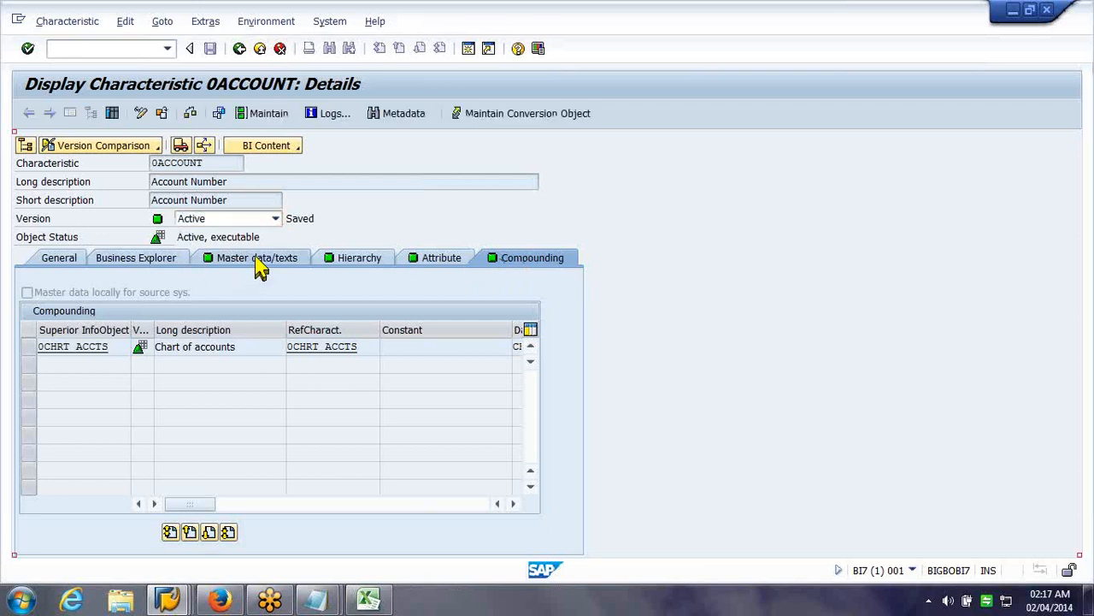
click(451, 262)
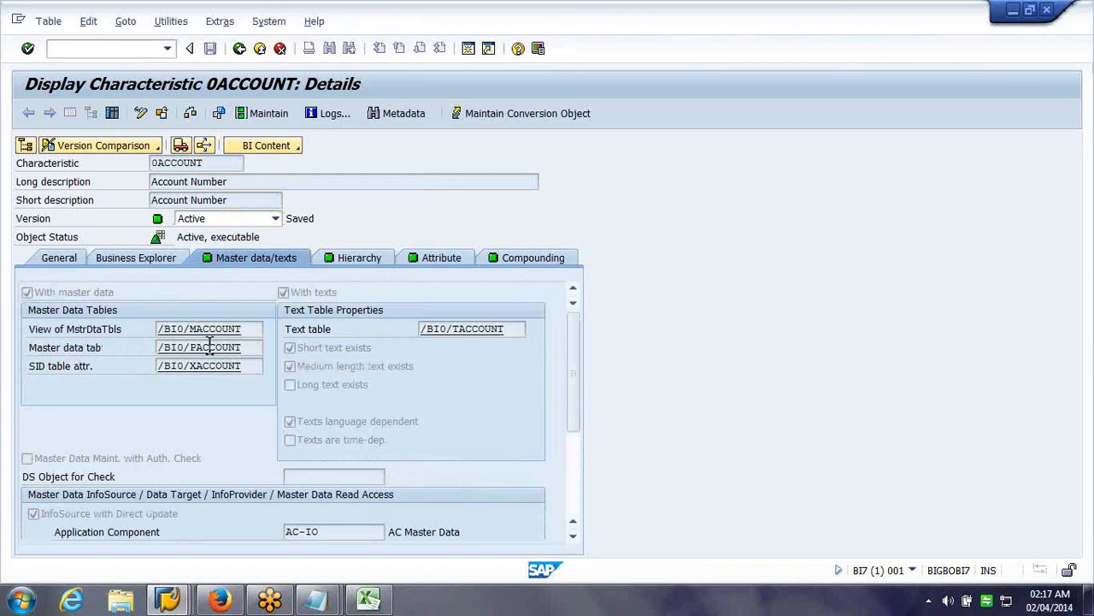
click(50, 275)
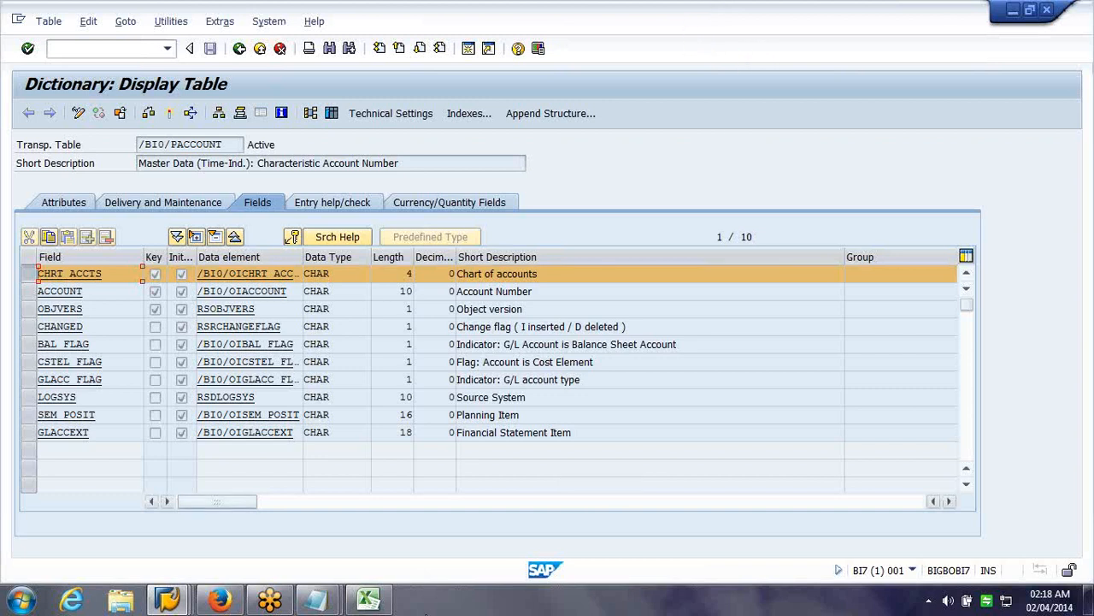
Return to the untitled Notepad notes and highlight the "1000 ts" and "1000 tp" entries for review.
click(342, 601)
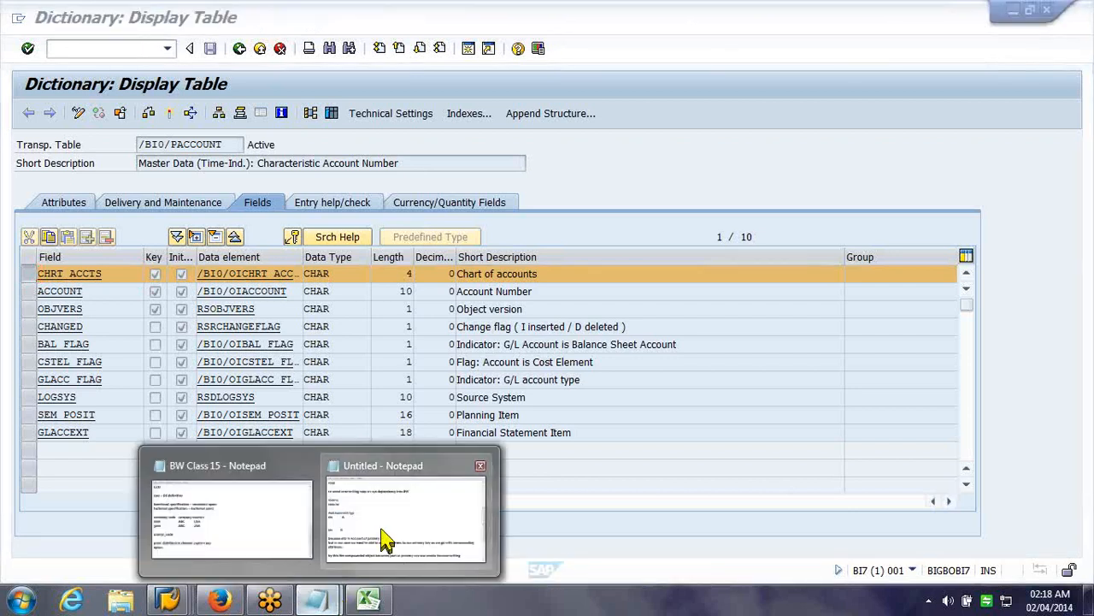
click(385, 539)
drag(83, 225, 130, 242)
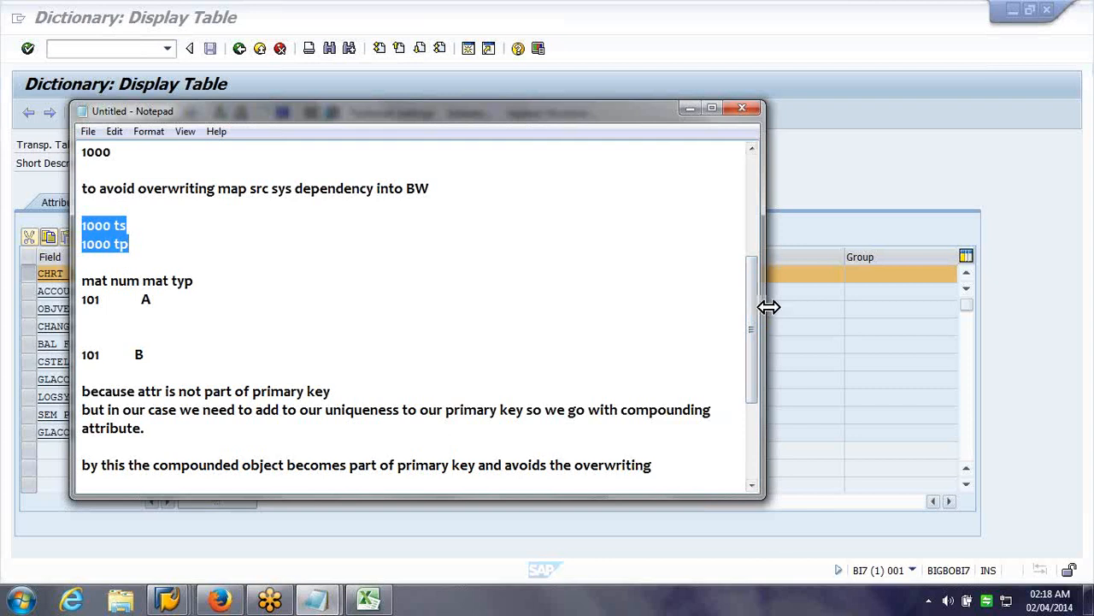
drag(769, 306, 802, 306)
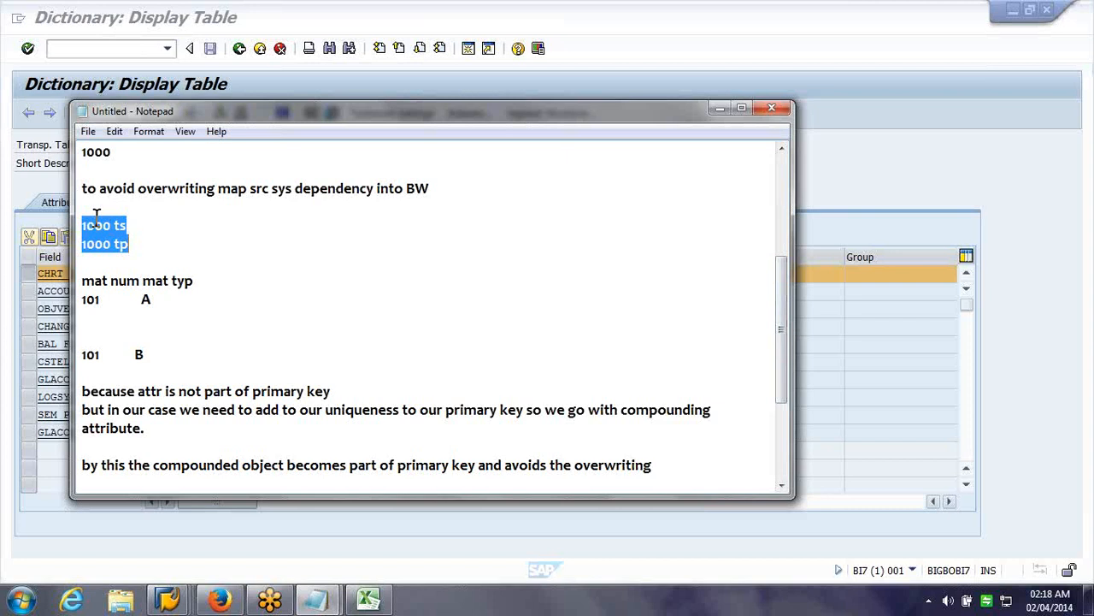
click(147, 237)
drag(139, 225, 67, 223)
click(242, 240)
drag(71, 256, 70, 255)
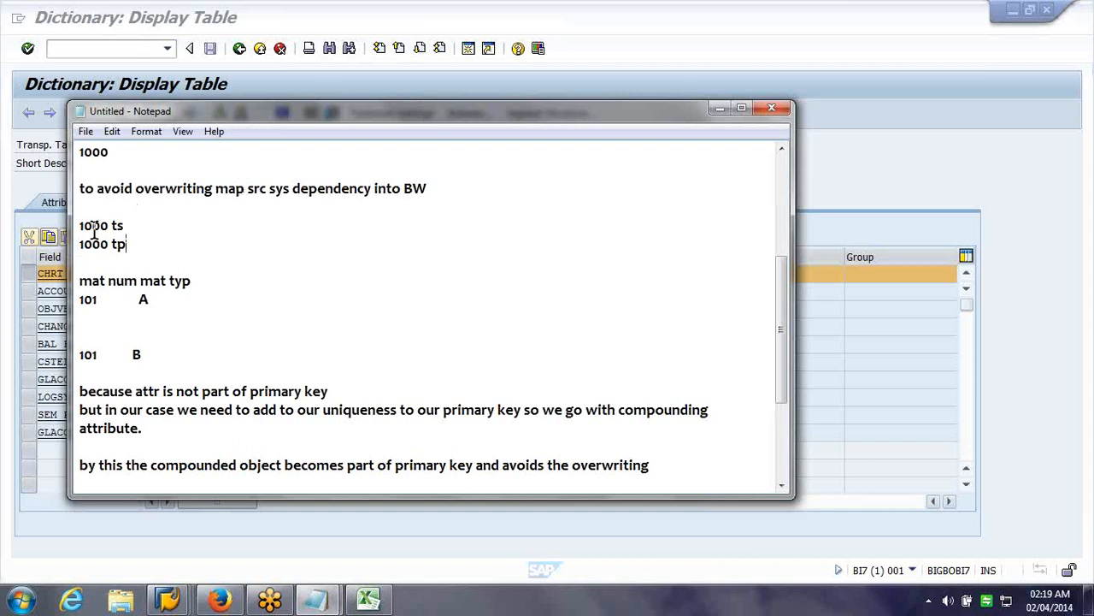
Add the statement "without account there can be chart of account" below the overwriting explanation.
scroll(384, 316, down, 3)
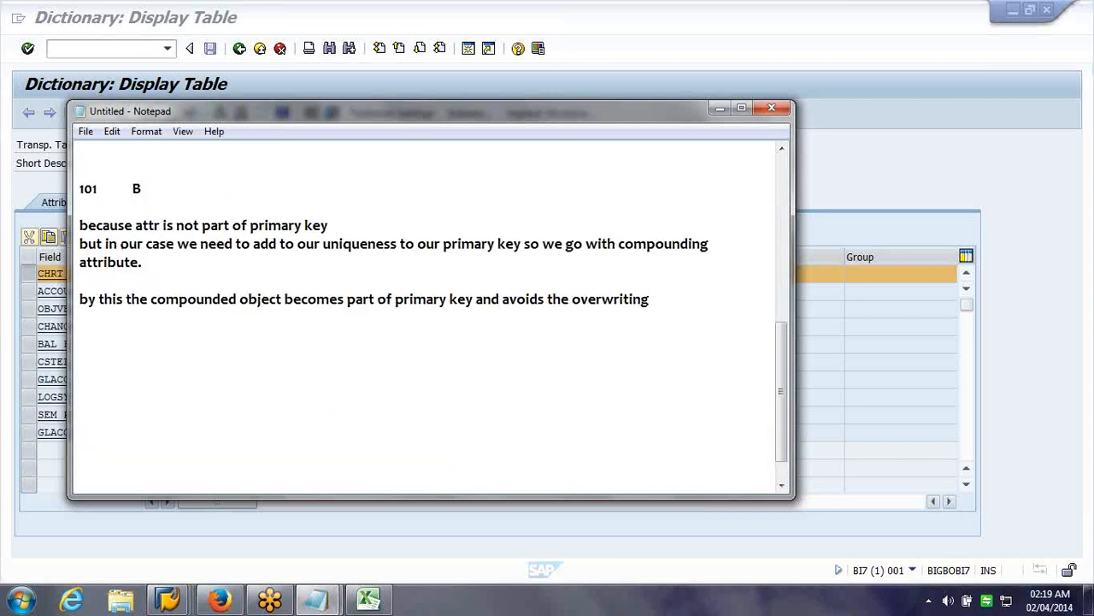
text(without account)
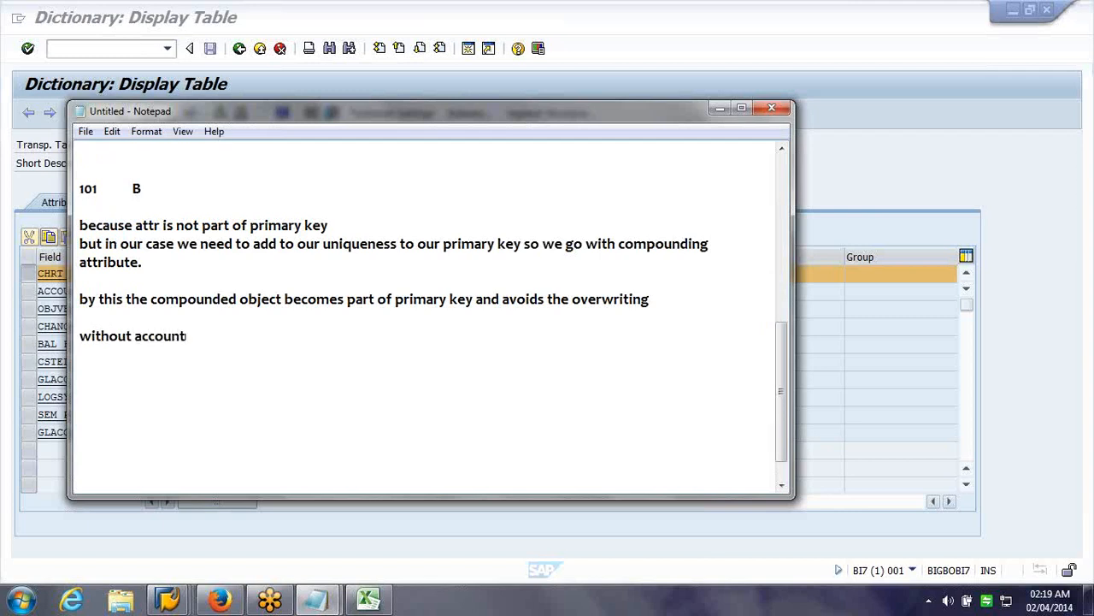
text( there can be chart of a)
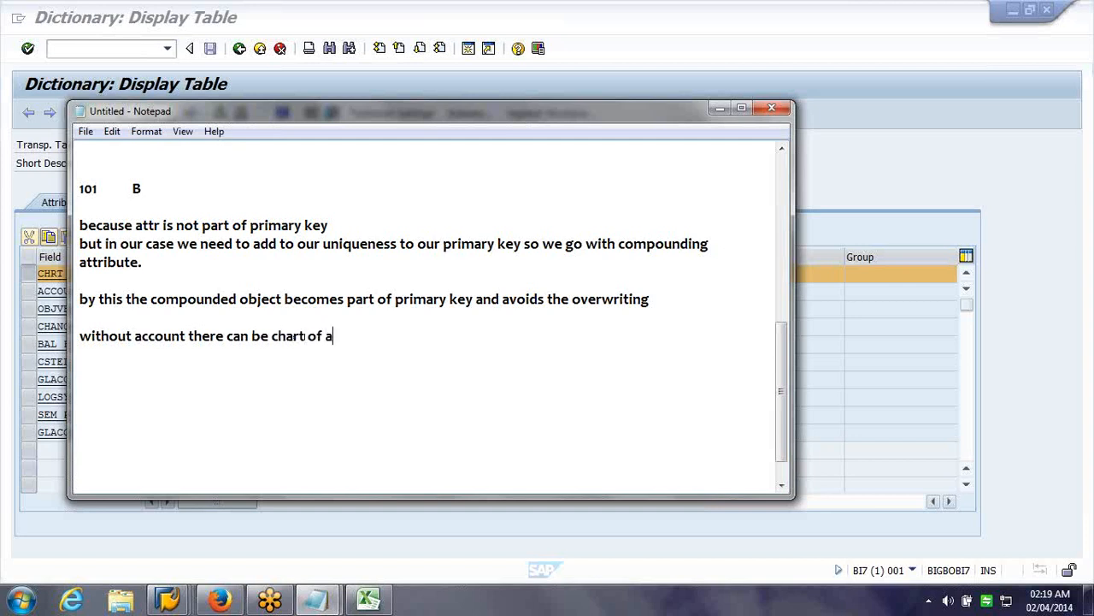
text(ccount)
key(Return)
Duplicate the statement "without account there can be chart of account" on the line directly below it.
drag(669, 339, 670, 294)
key(ctrl+c)
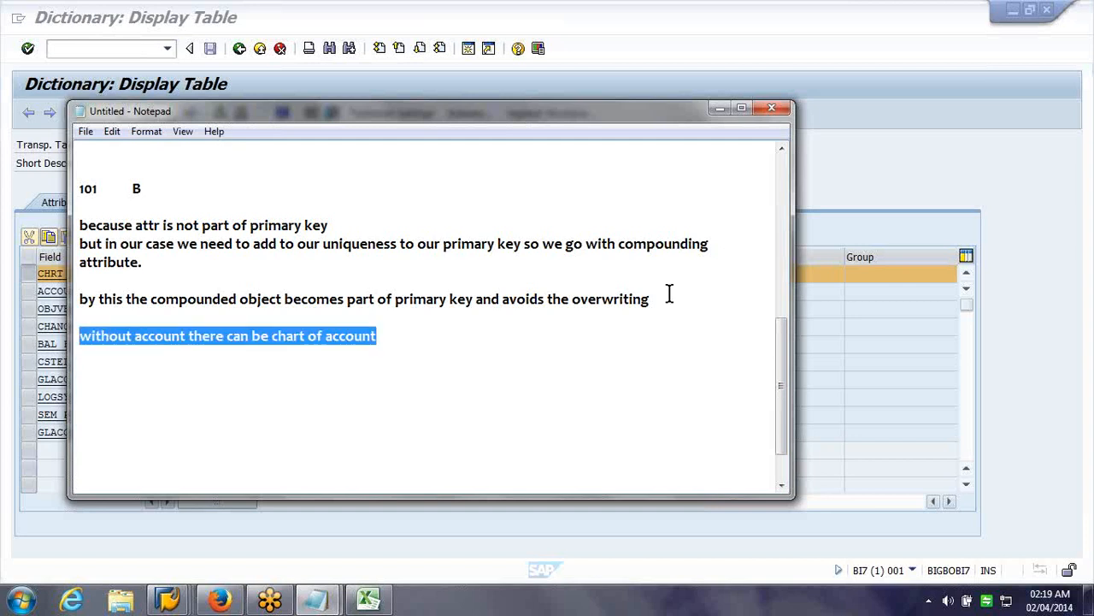
key(Down)
key(ctrl+v)
key(Up)
key(Right)
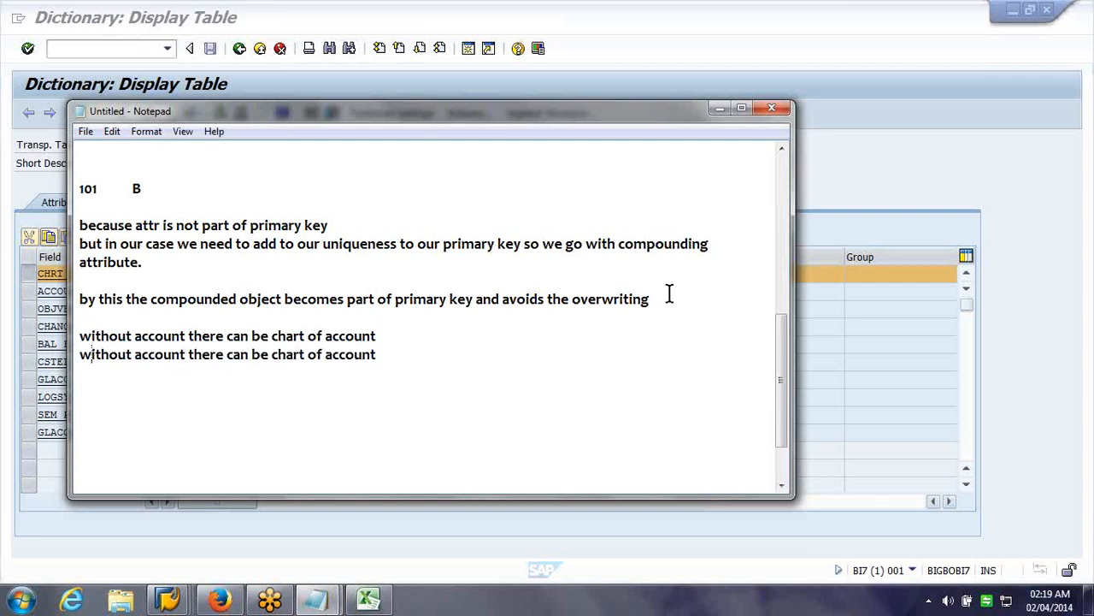
Reword the duplicated statement to read "without chart of account there can be account".
key(ctrl+Right)
text(chart of)
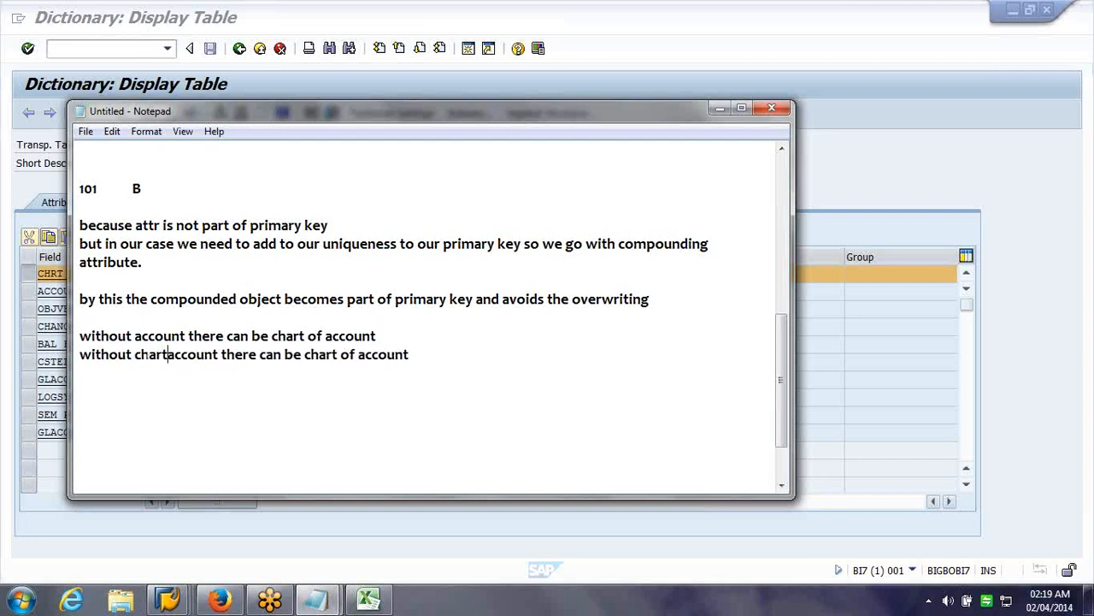
key(Right)
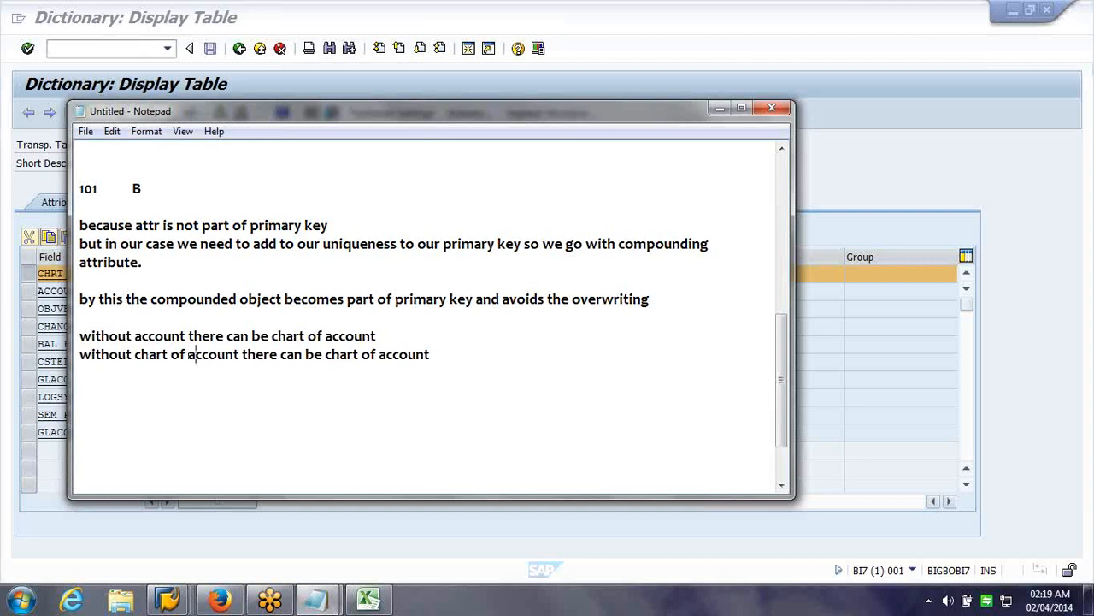
key(Delete)
key(Delete)
key(Delete)
key(Delete)
key(Delete)
key(Delete)
key(Delete)
key(Delete)
key(Delete)
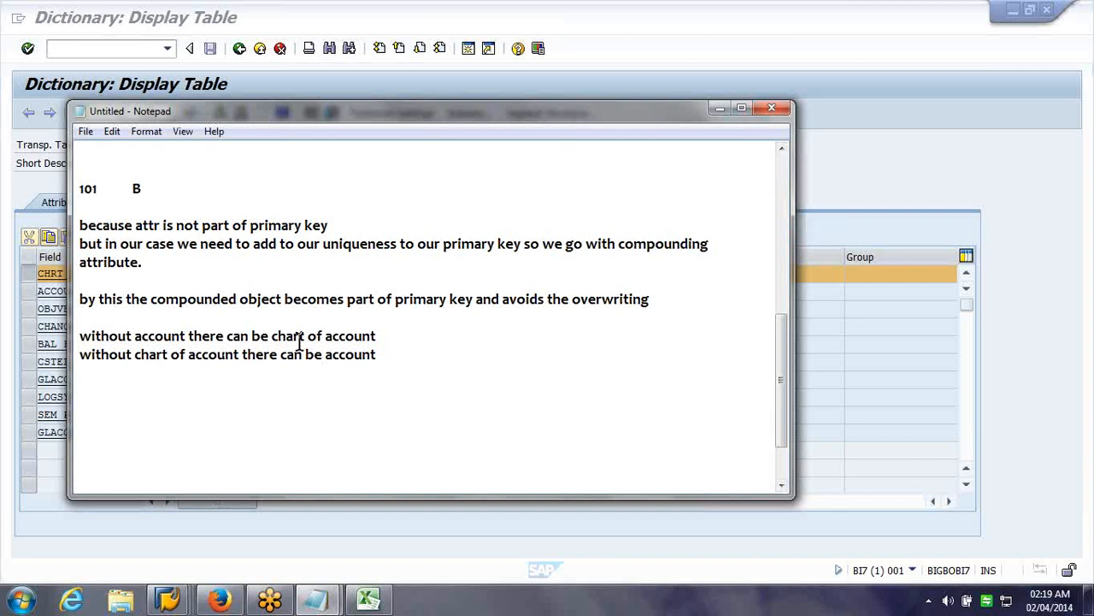
Mark the first statement with "-- T" and the second statement with "-- F".
click(384, 339)
text(->)
text( --)
text(  T)
key(Down)
text(F)
Add a separate line reading "account is compounded to superior info object chart of account".
key(Return)
key(Return)
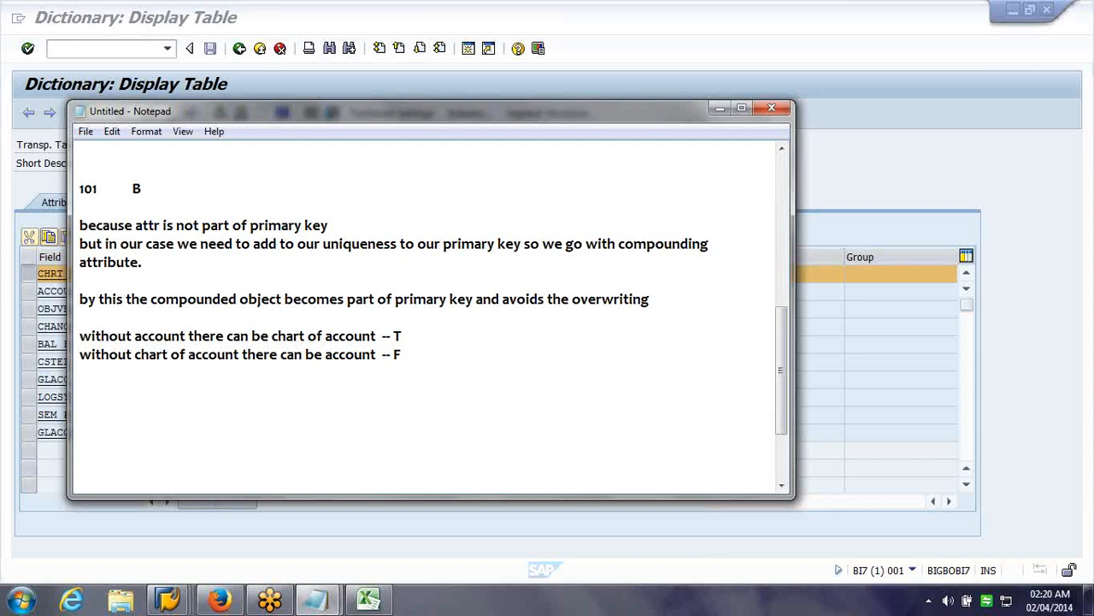
text(account is compounded to superior info o)
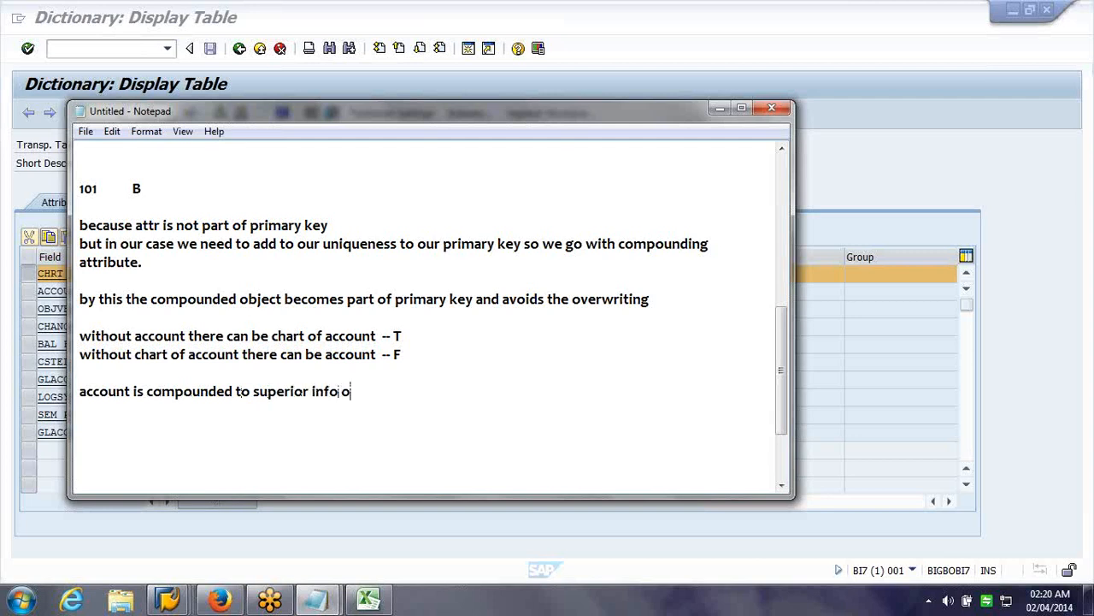
text(bject chart of acoc)
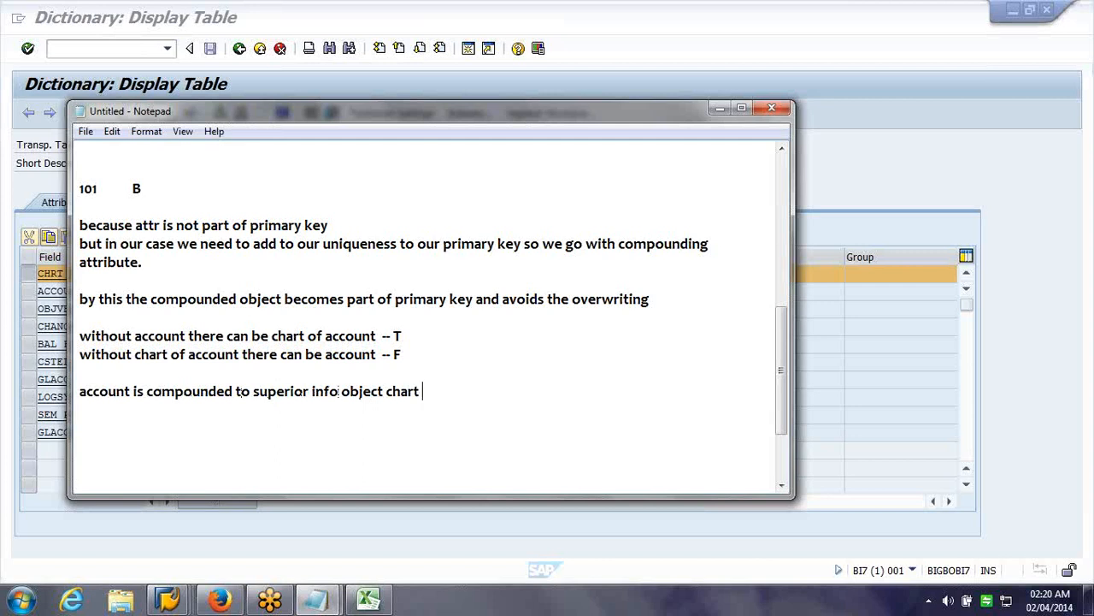
key(BackSpace)
key(BackSpace)
text(count)
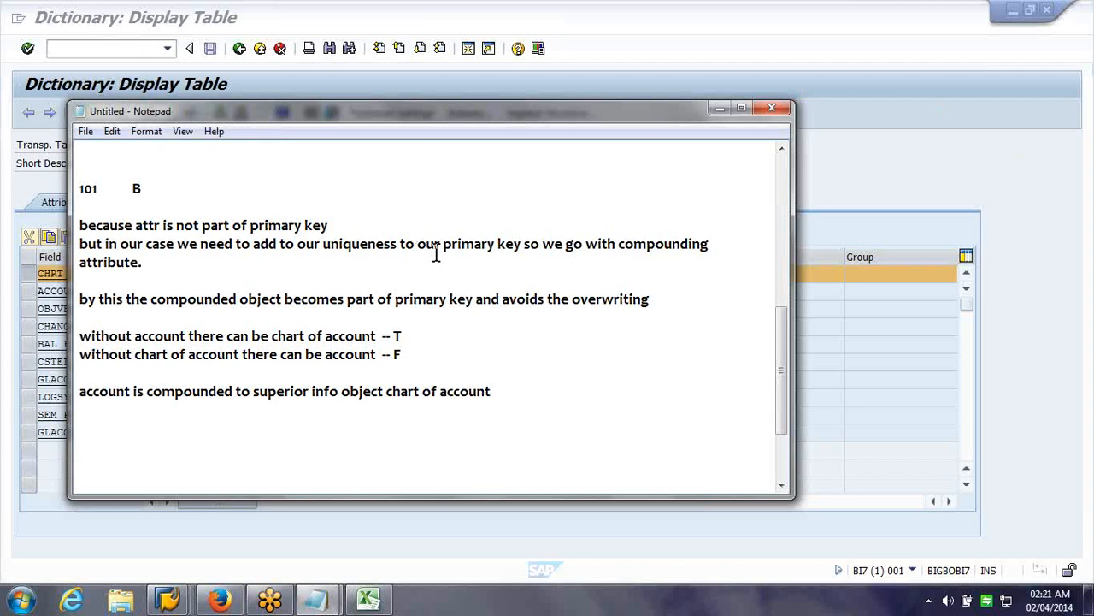
Remove the extra "to our" before "uniqueness" so the line reads "we need to add uniqueness to our primary key".
click(298, 243)
text(y)
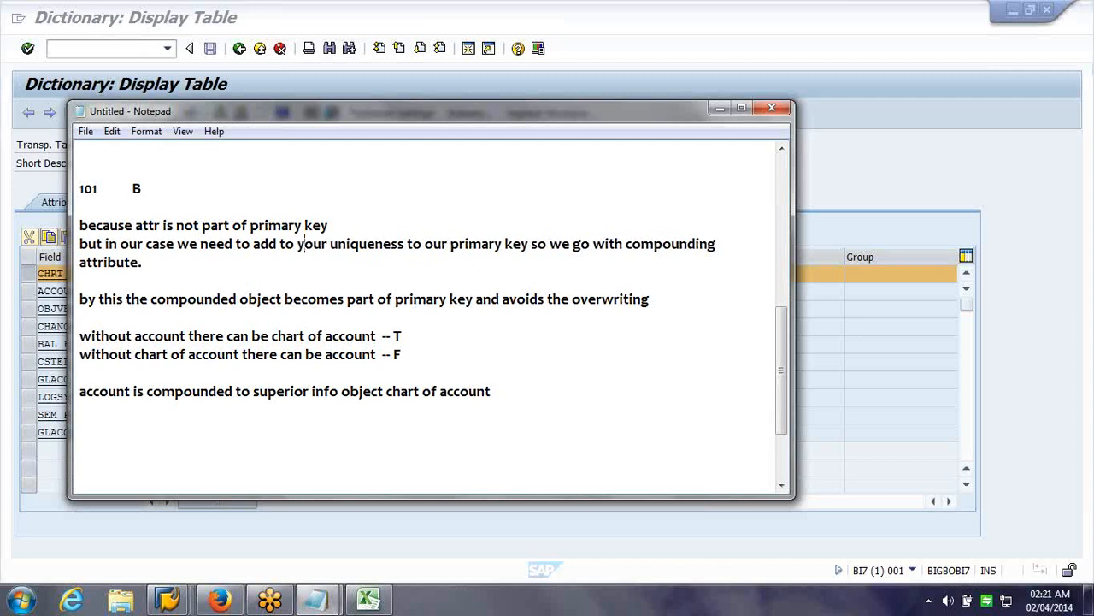
key(BackSpace)
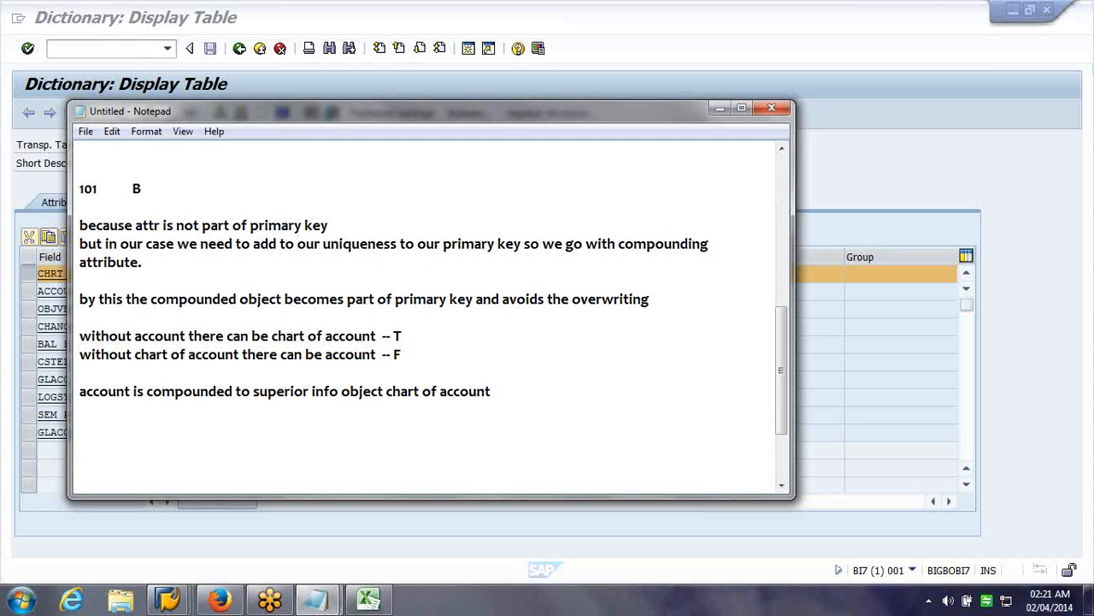
key(Delete)
key(Delete)
key(Delete)
key(Delete)
key(BackSpace)
key(BackSpace)
key(BackSpace)
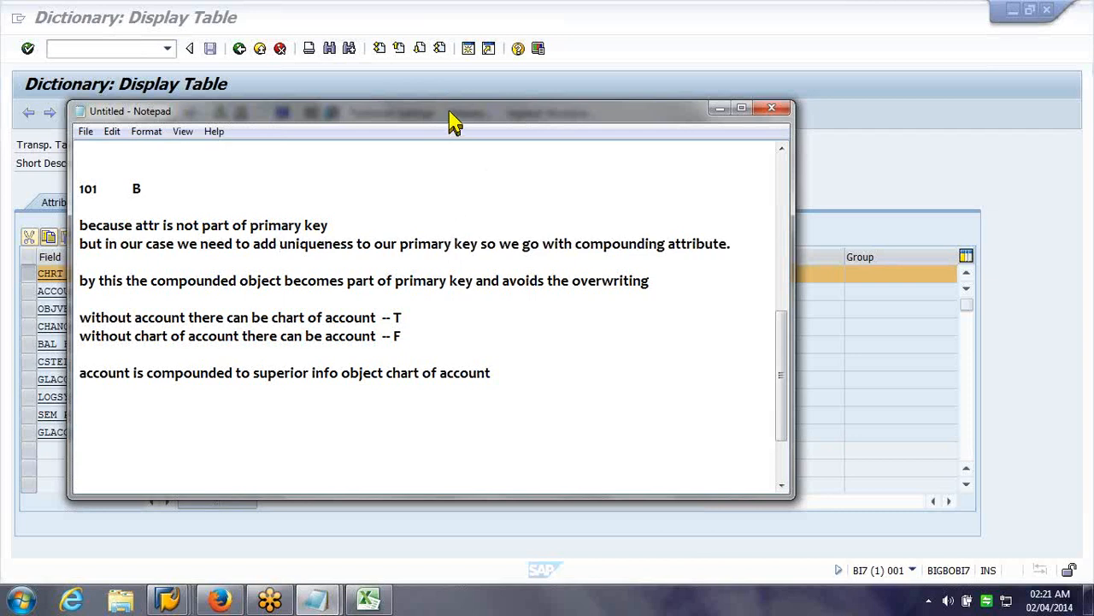
Move the notes window aside and switch to the SAP Edit InfoCube session to review the ZCREW check messages.
drag(488, 124, 521, 119)
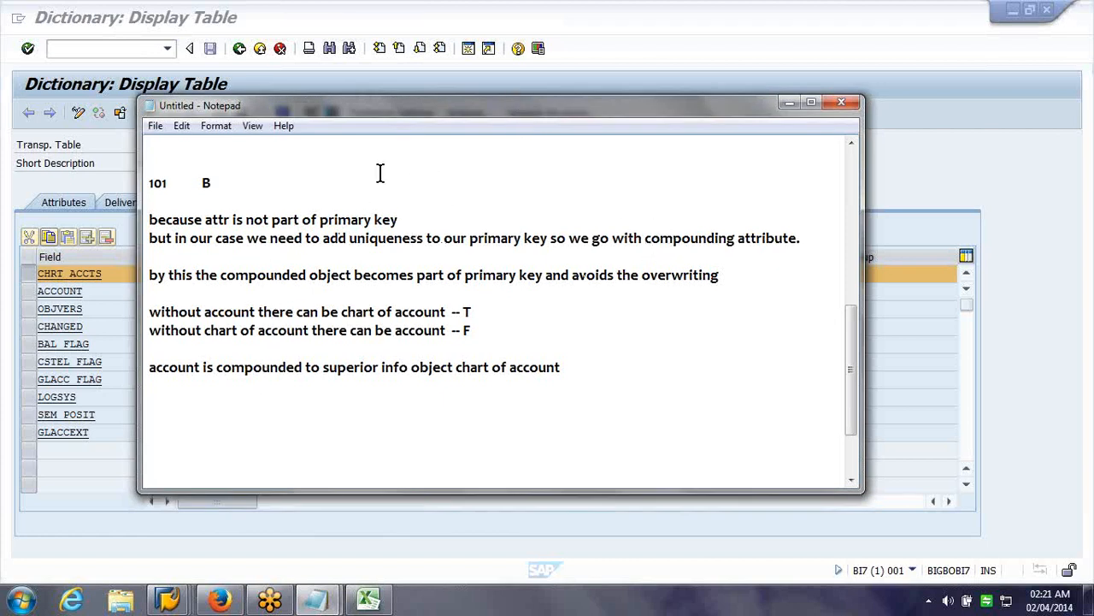
click(174, 600)
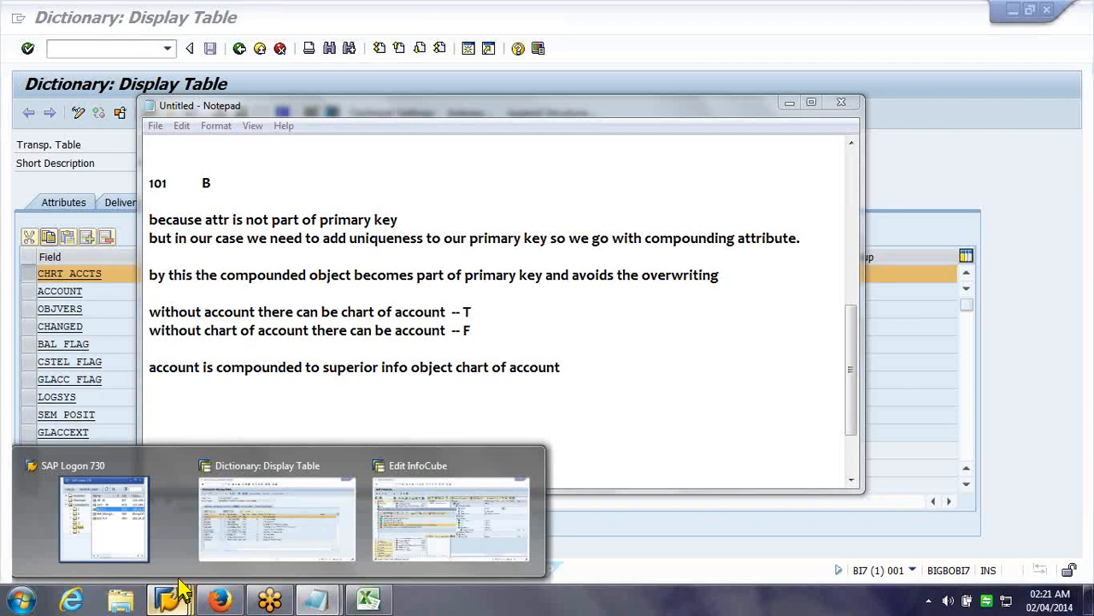
click(420, 511)
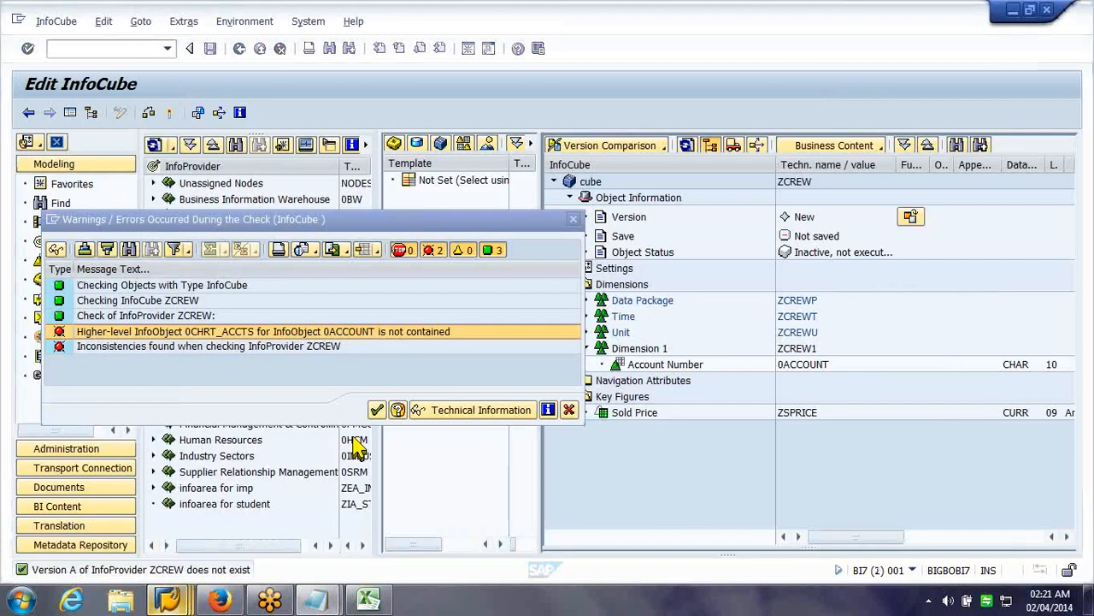
Dismiss the ZCREW check messages, activation notice and log, and briefly consult the InfoObject specification in the Excel workbook.
click(568, 410)
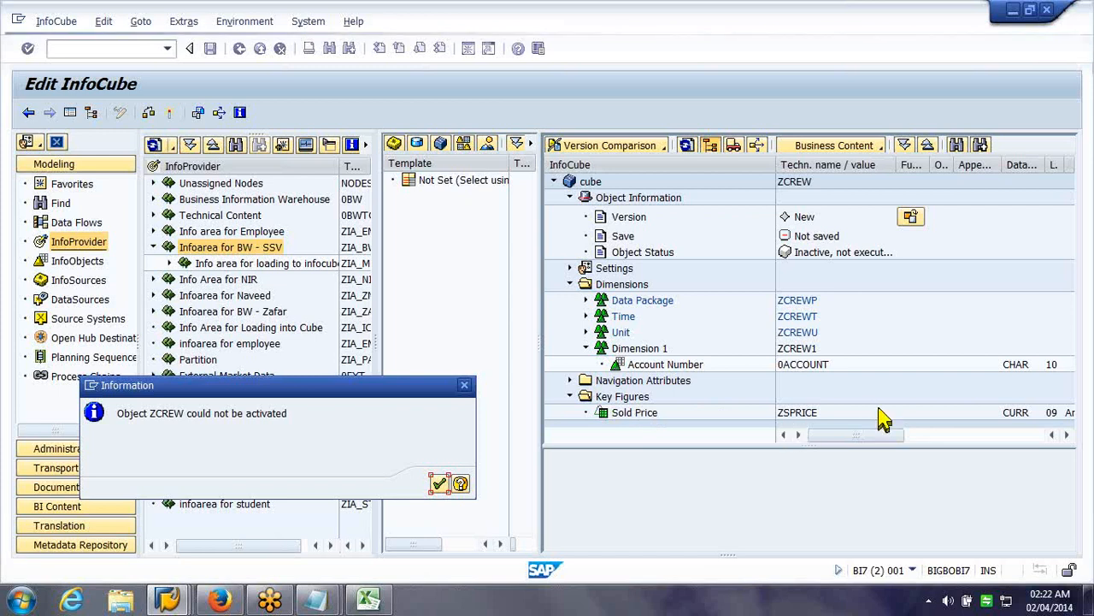
key(Return)
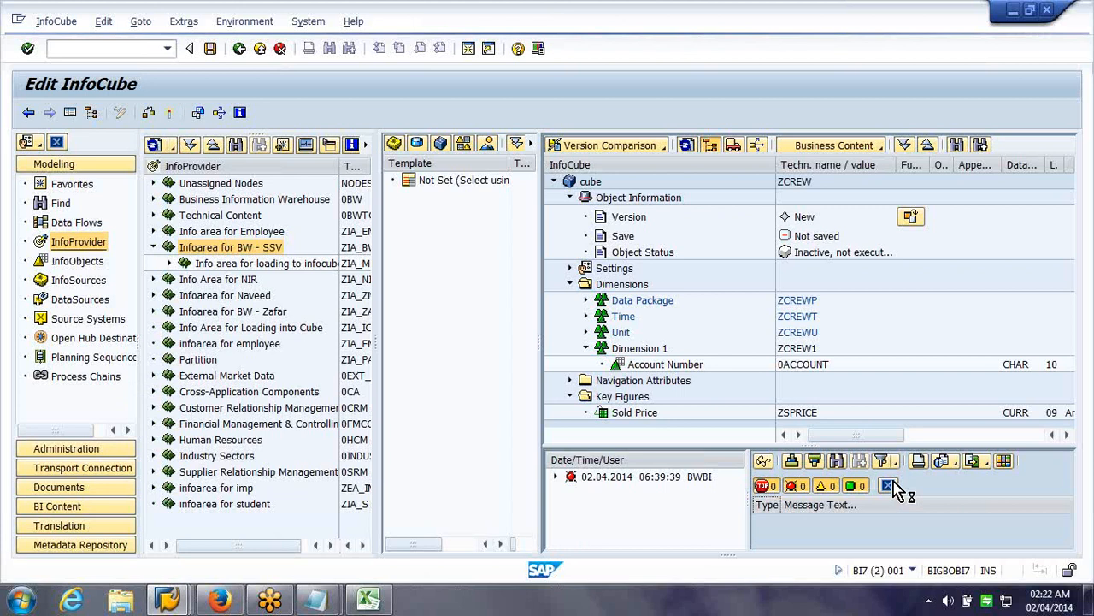
click(888, 485)
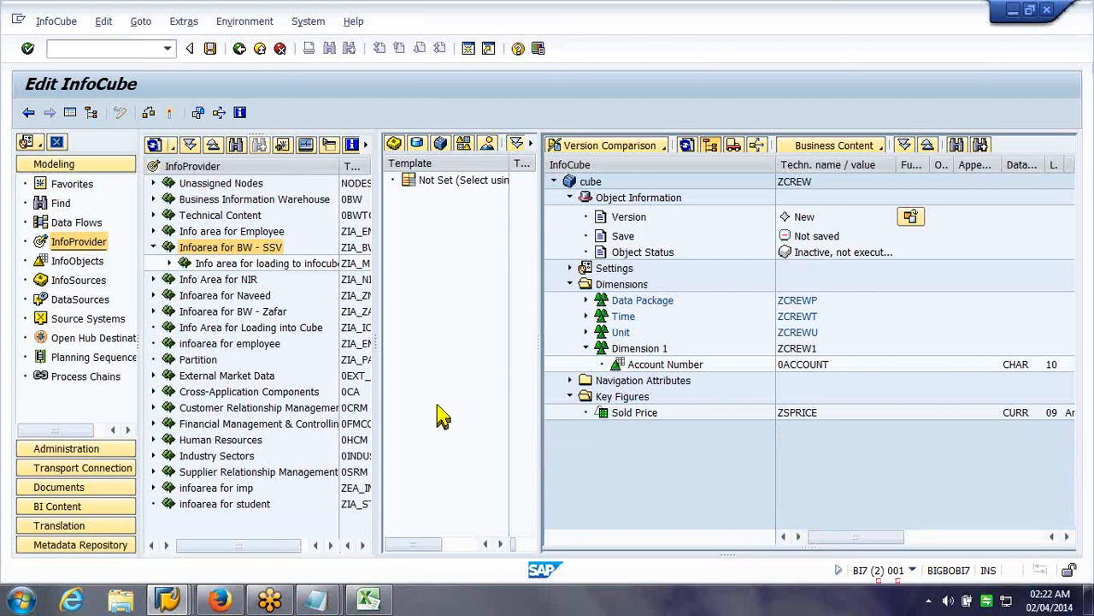
click(394, 601)
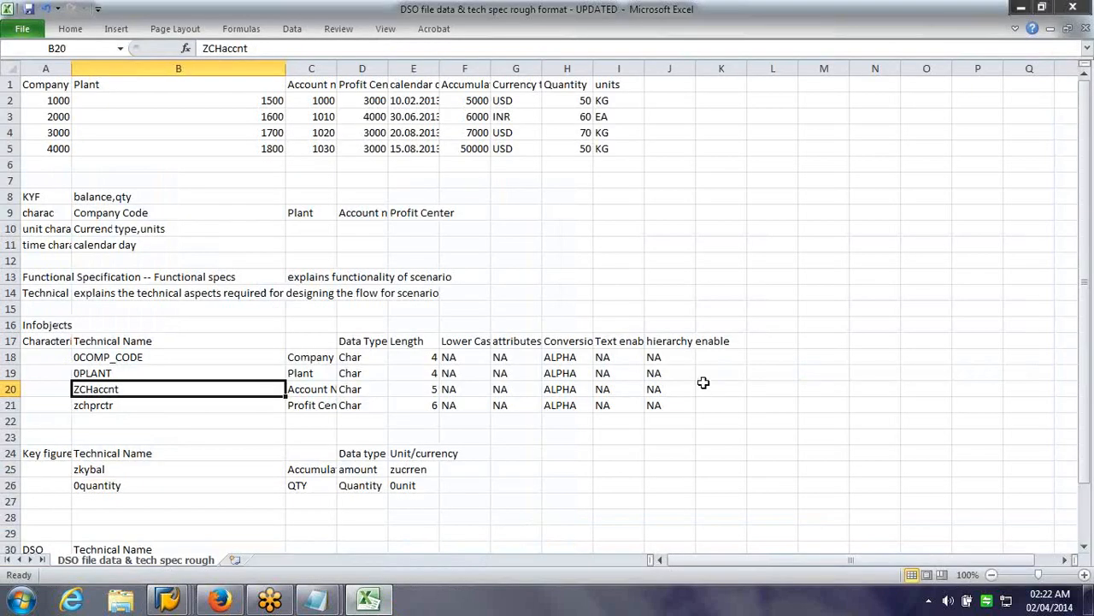
click(1023, 12)
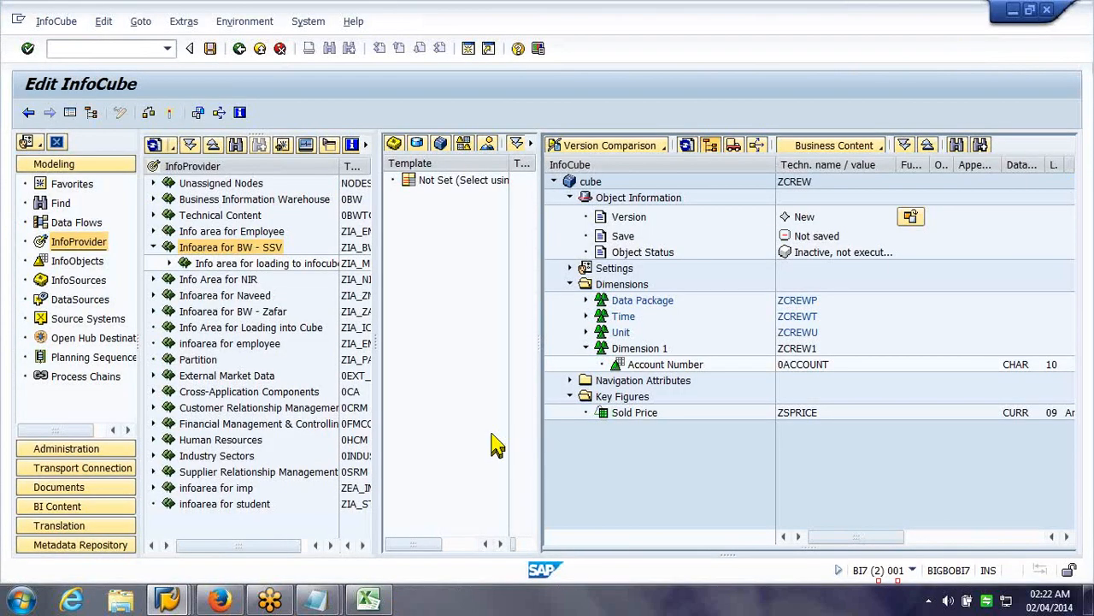
Switch to the Dictionary session and return from table /BI0/PACCOUNT to the 0ACCOUNT characteristic details.
click(175, 602)
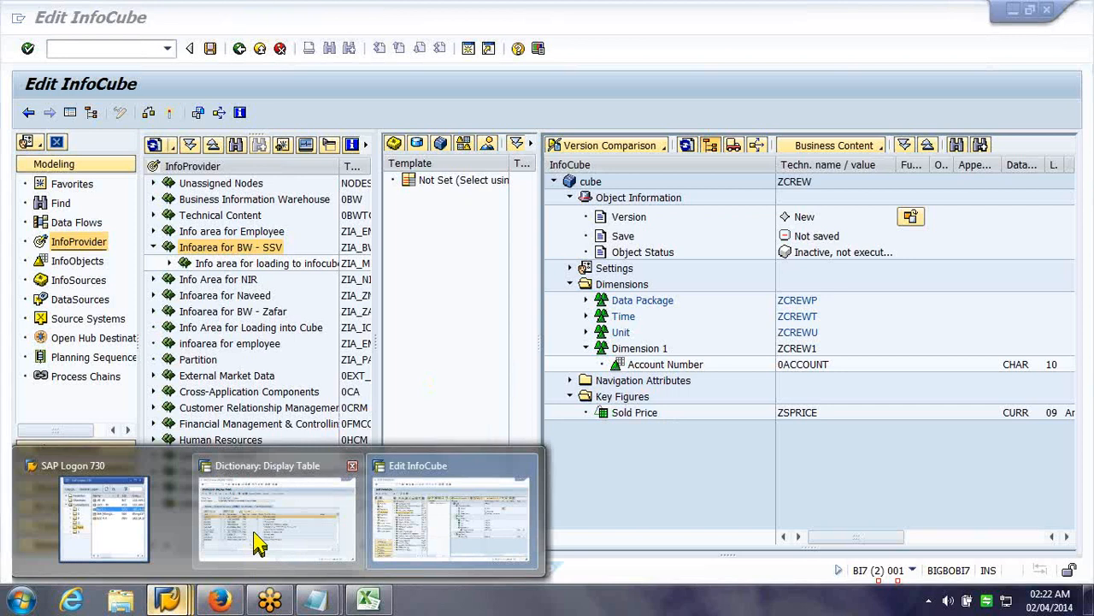
click(259, 530)
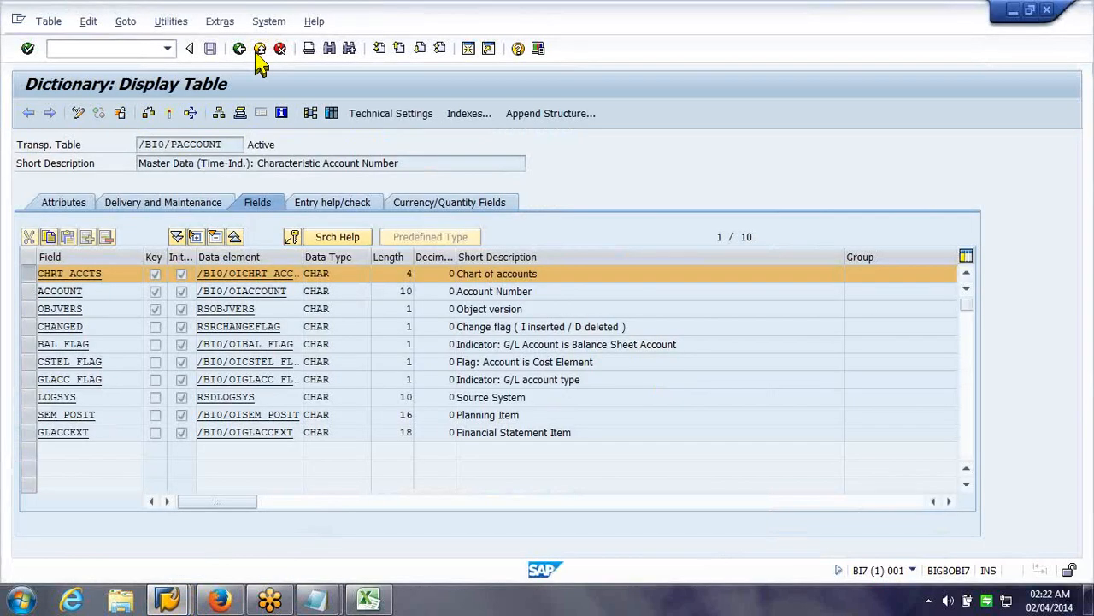
click(258, 52)
Display the other InfoObject 0PROFIT_CTR and examine its compounding settings.
click(205, 146)
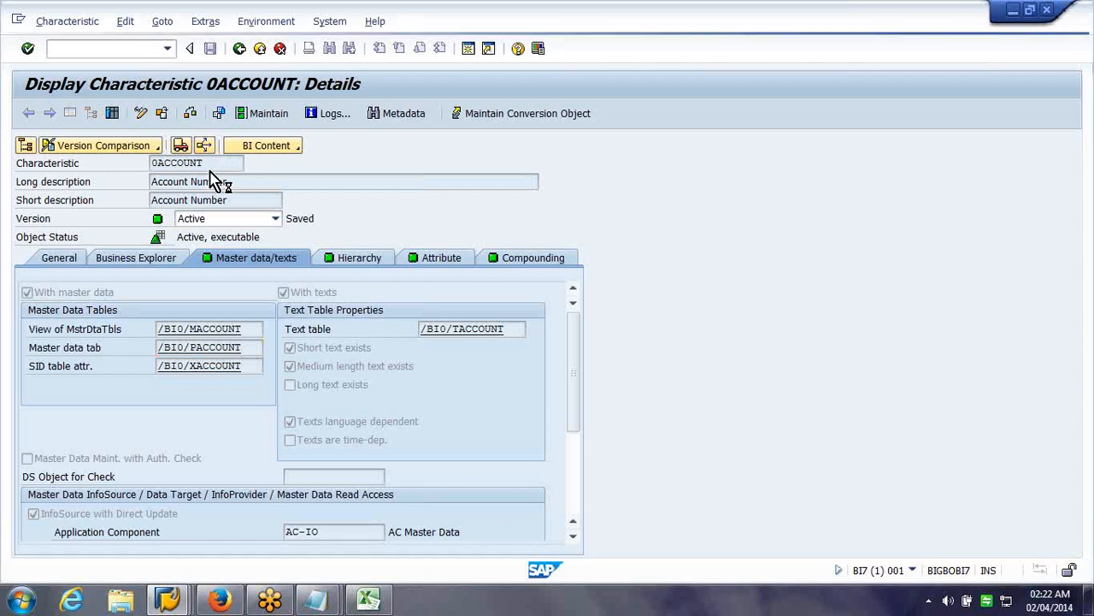
text(0p)
key(Down)
key(Down)
key(Return)
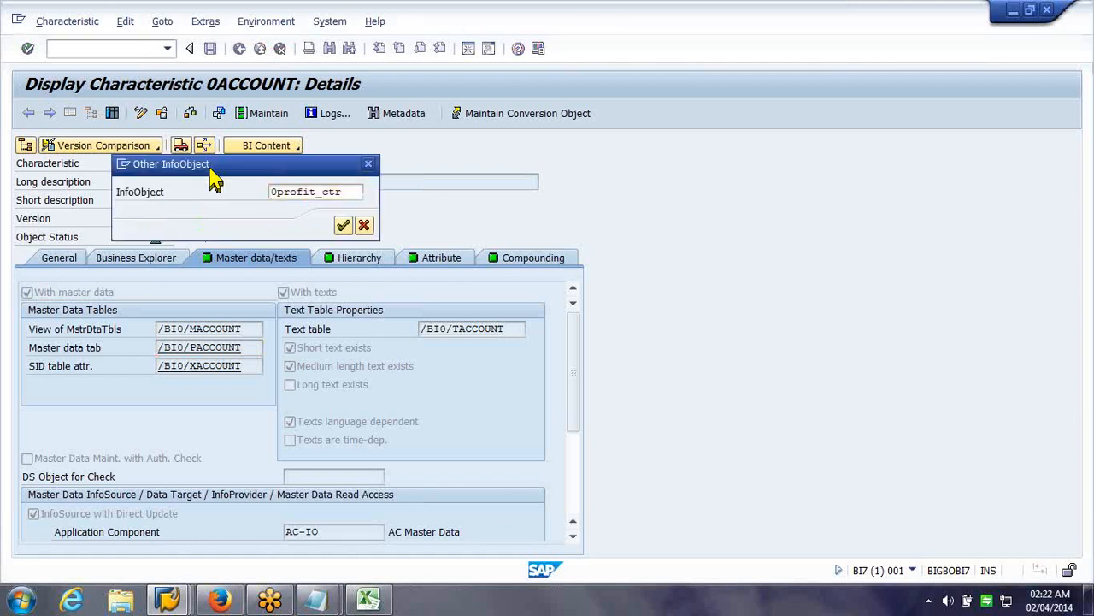
key(Return)
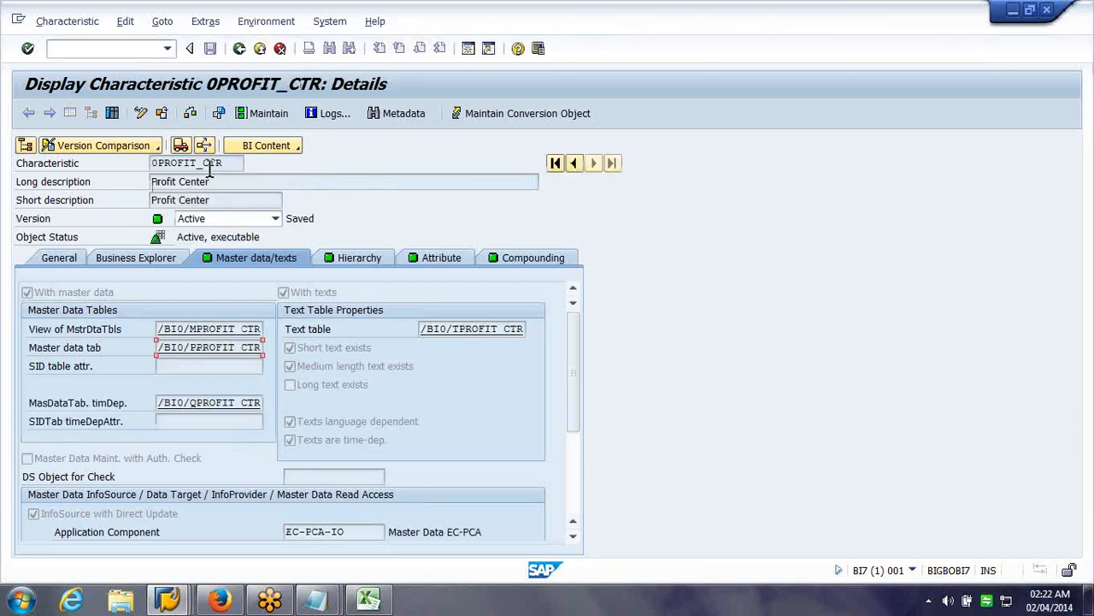
click(554, 263)
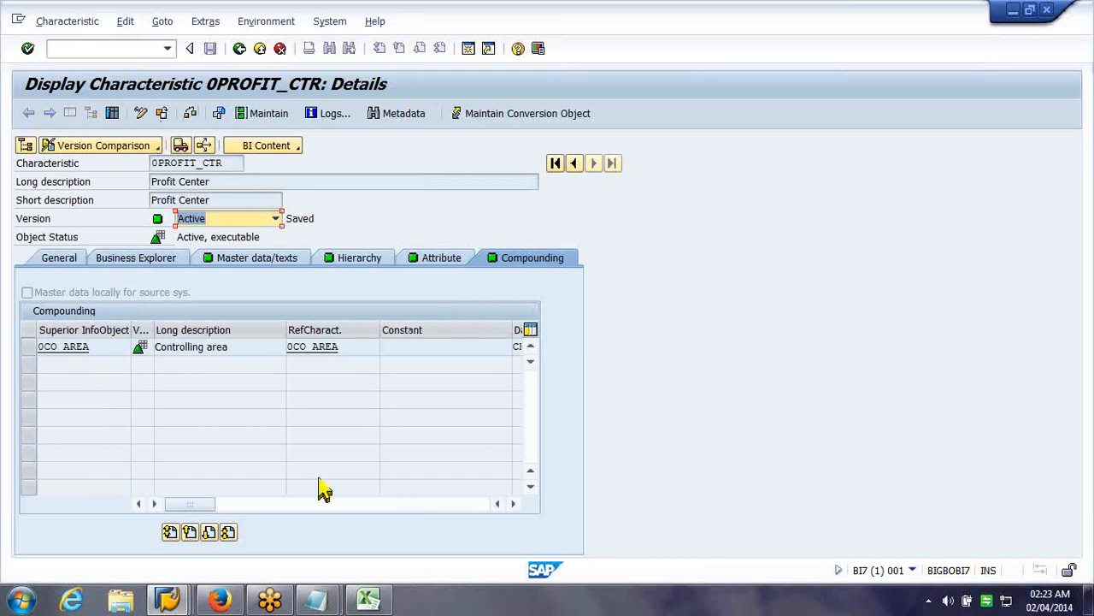
In the Excel specification, set the length of ZCHaccnt to 4.
mouse_move(361, 602)
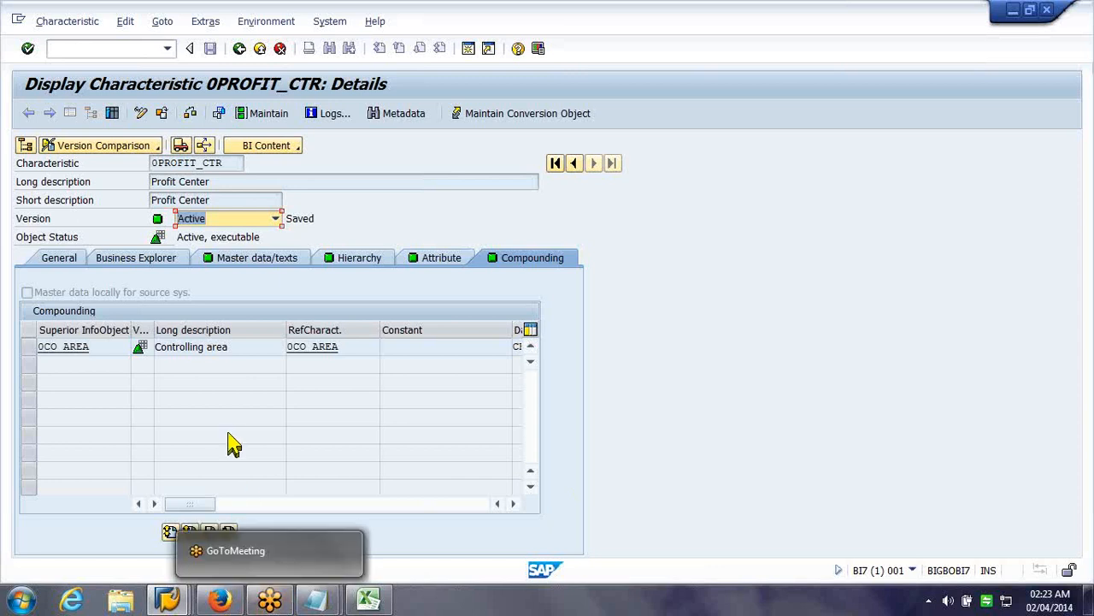
click(381, 598)
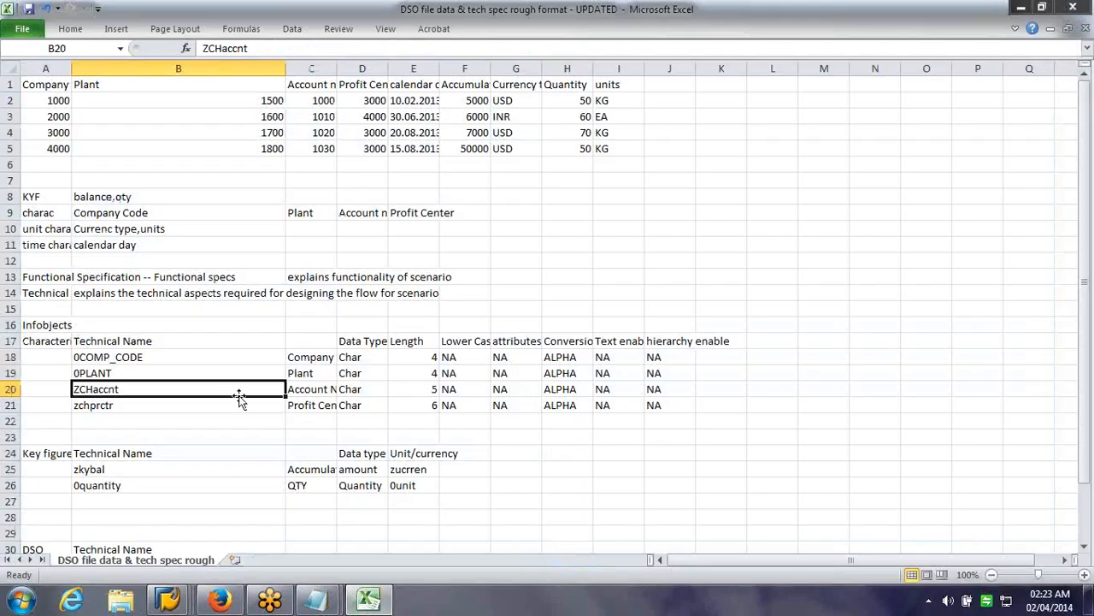
double_click(431, 392)
text(4)
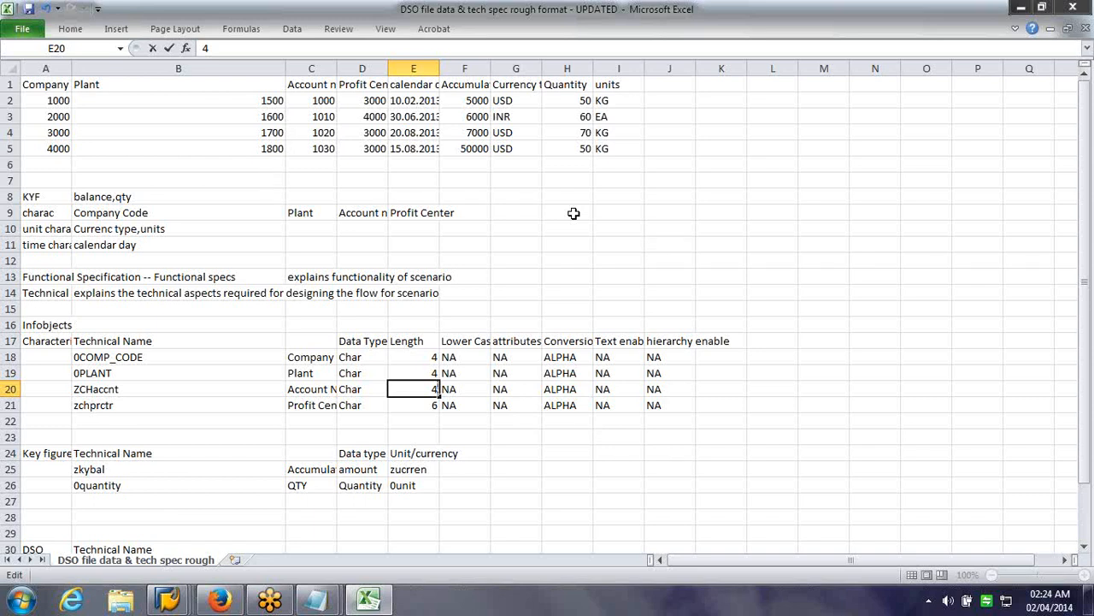
Exit InfoObject maintenance in SAP to SAP Easy Access, and select the sample data A1:I5 in the Excel workbook.
click(1022, 10)
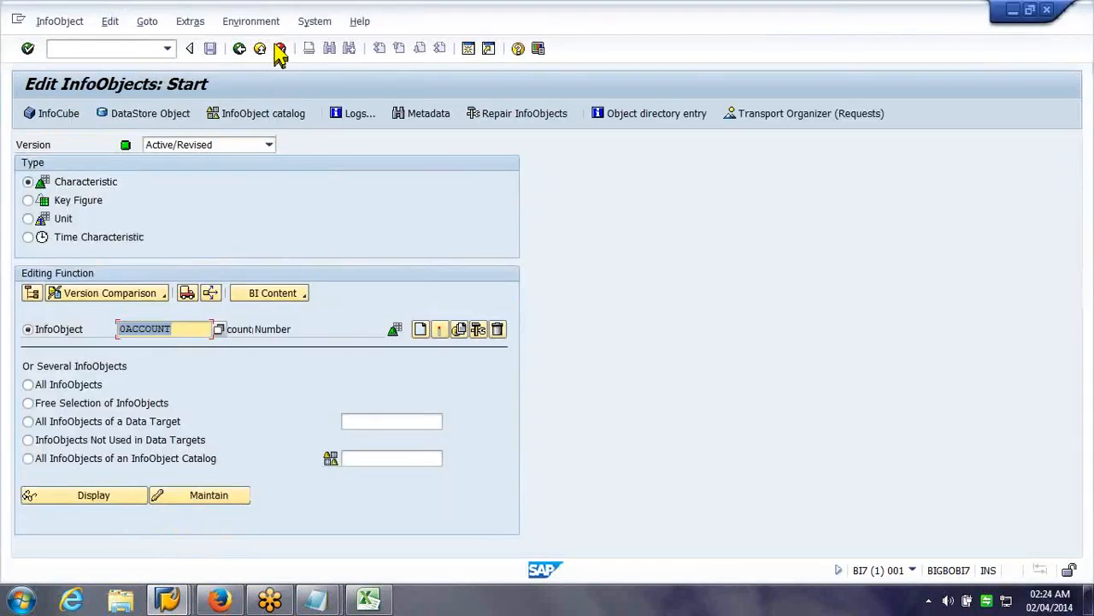
click(279, 49)
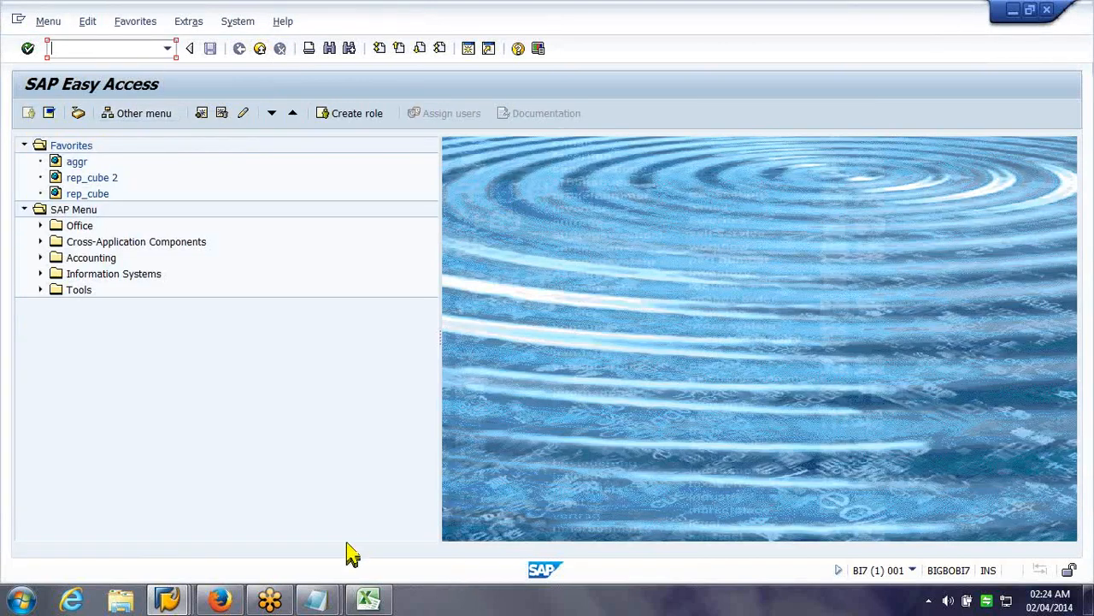
click(370, 601)
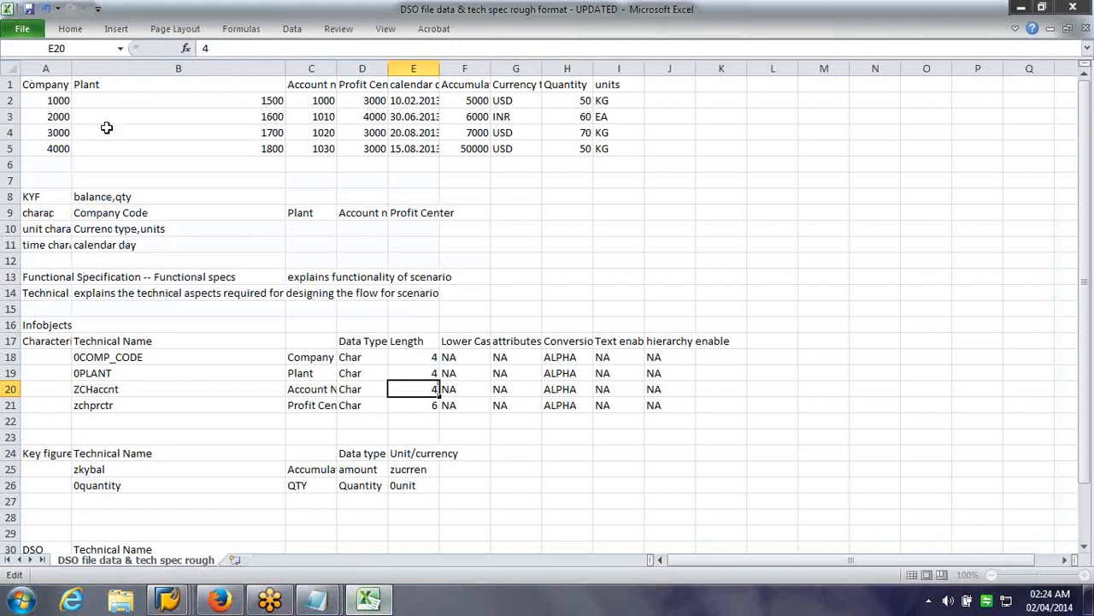
drag(43, 84, 617, 147)
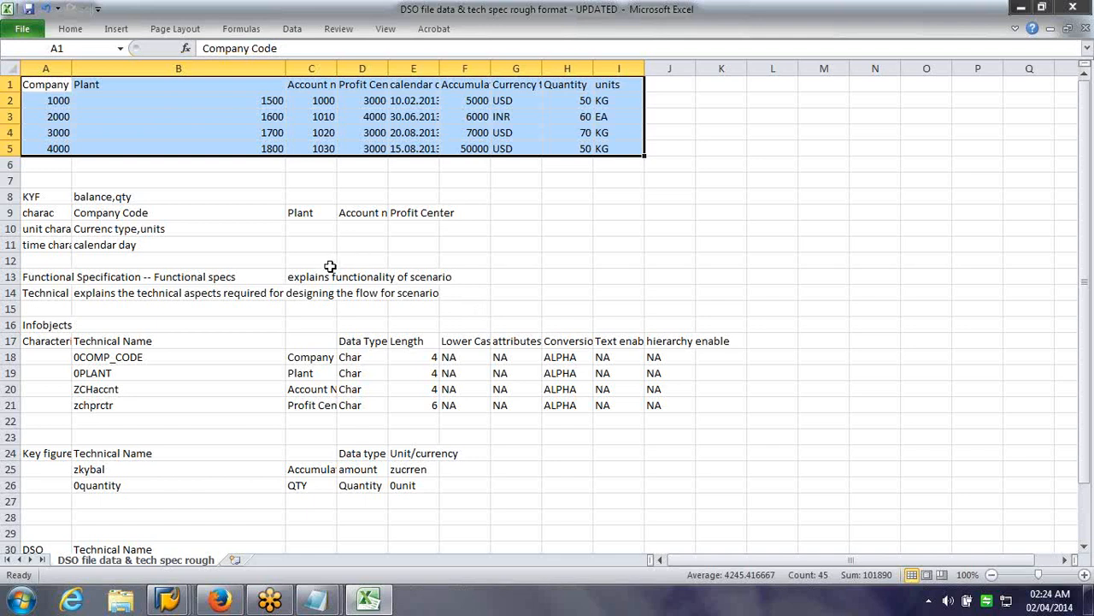
Switch to the untitled Notepad notes and add the heading "Steps to load td from file to DSO" with a dashed underline.
click(309, 601)
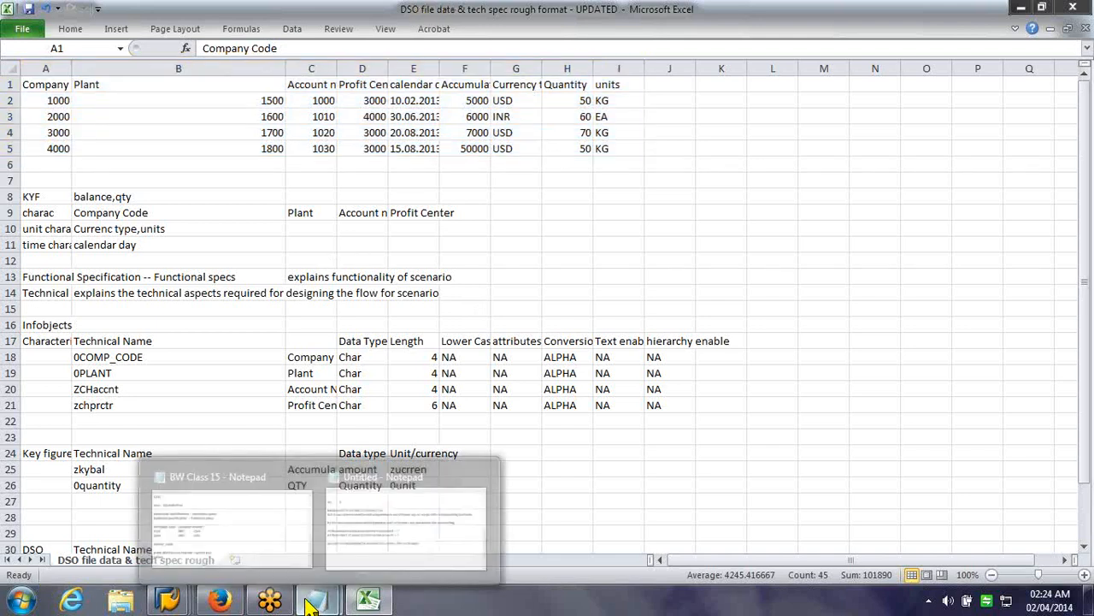
click(380, 518)
text(Steop)
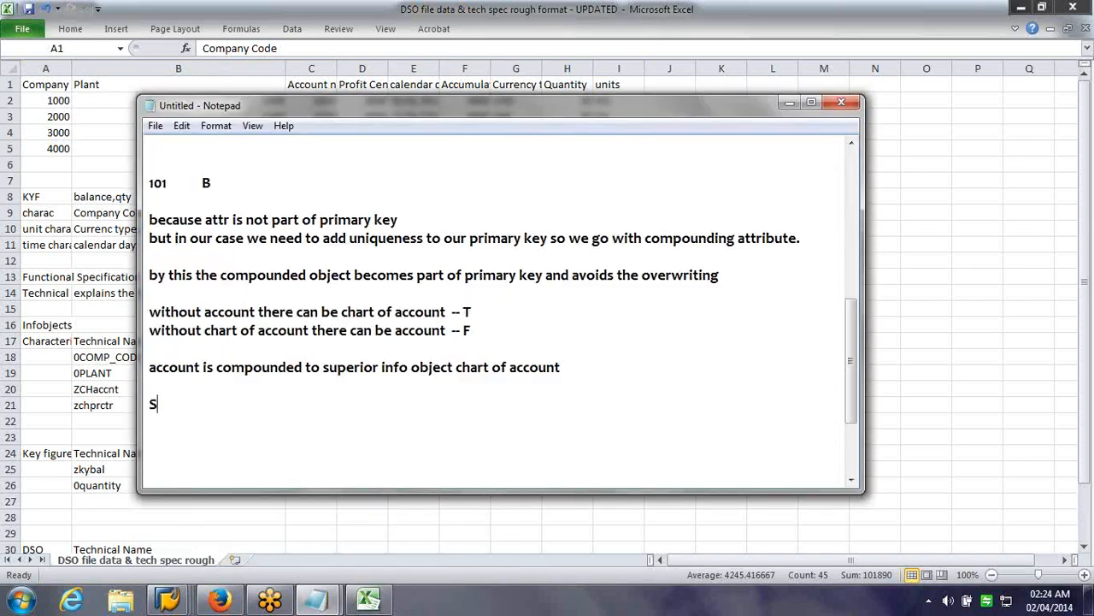
key(BackSpace)
key(BackSpace)
text(ps to load t)
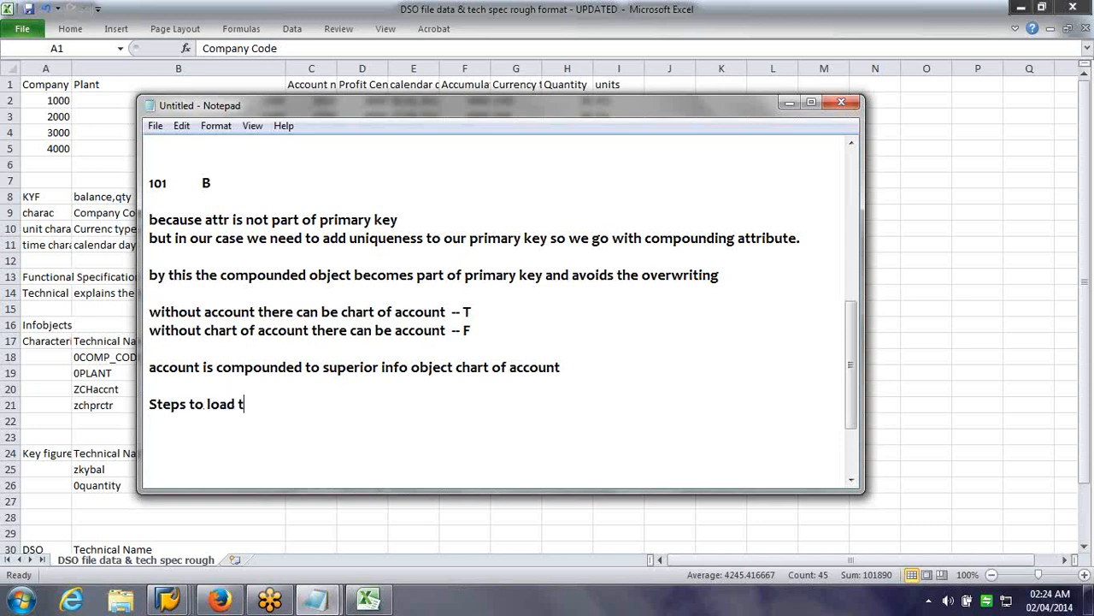
text(d from file to DSO)
key(Return)
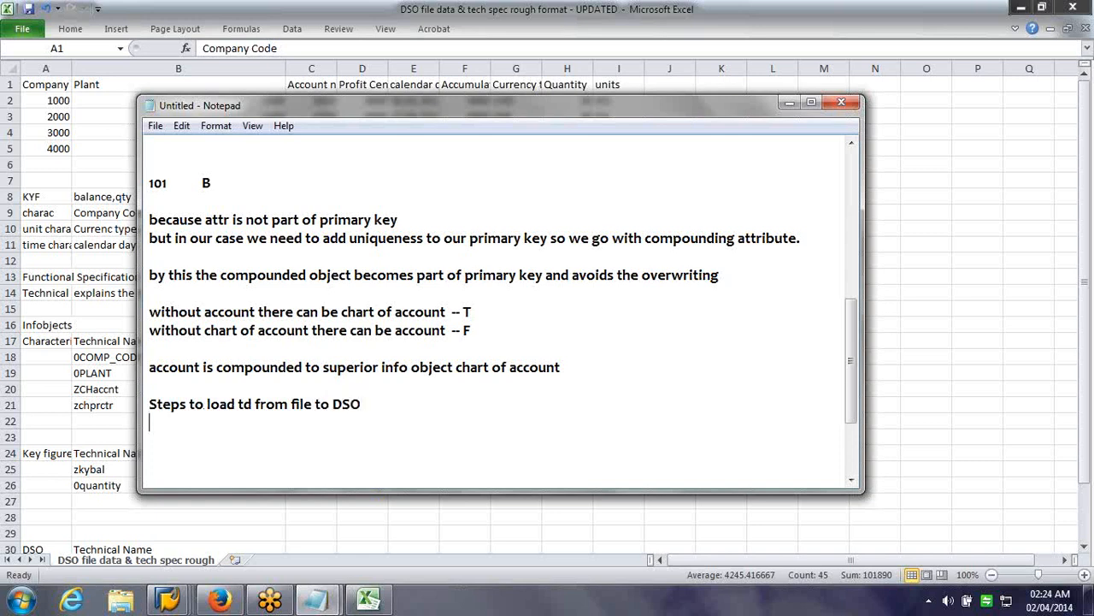
text(-------------------------------------------------------)
key(Return)
key(Return)
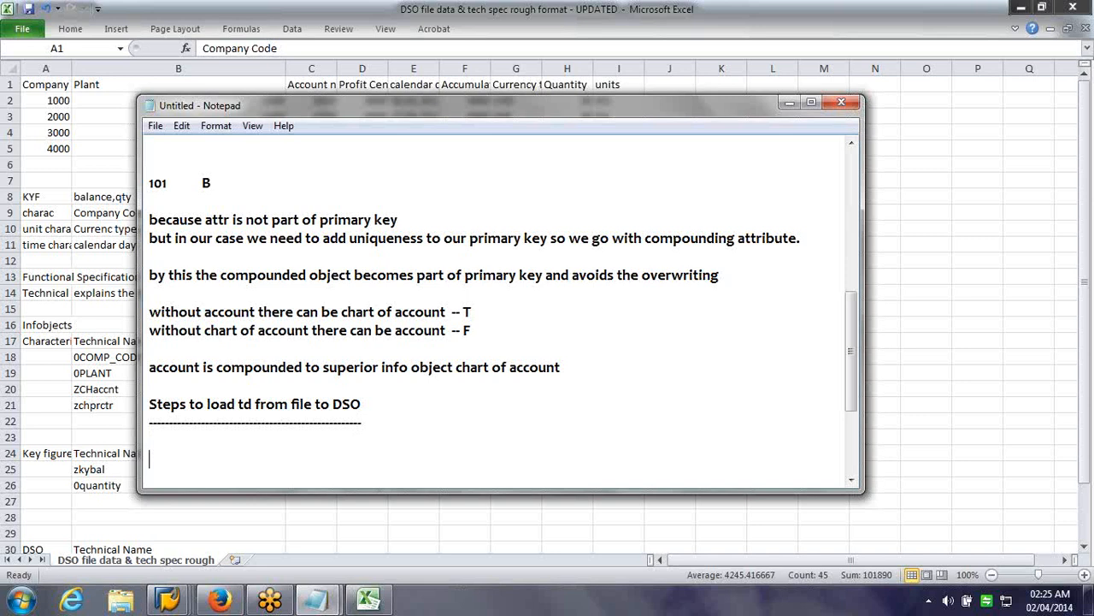
Add a block of blank lines below the dashed underline to make room for the list of steps.
key(Return)
key(Return)
key(Return)
key(Return)
key(Return)
key(Return)
key(Return)
key(Return)
key(Return)
key(Return)
key(Return)
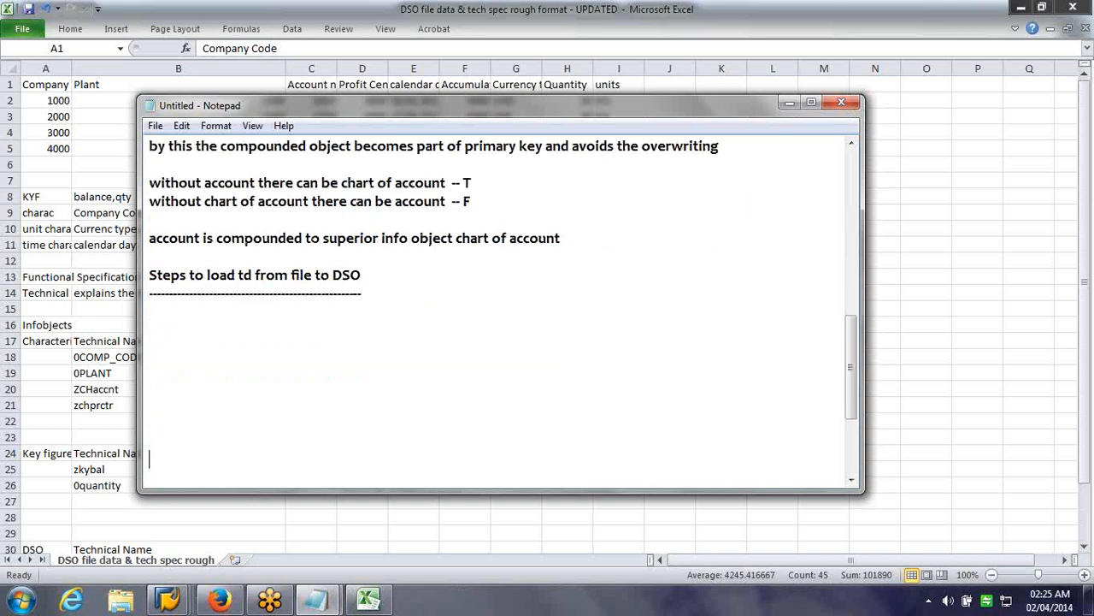
Below the heading, add the lines "1)create infooarea" and "2)create inoobject catalogs and create infoobjects".
click(513, 238)
text(1)create infooarea)
key(Return)
text(2)create inoobject catalog)
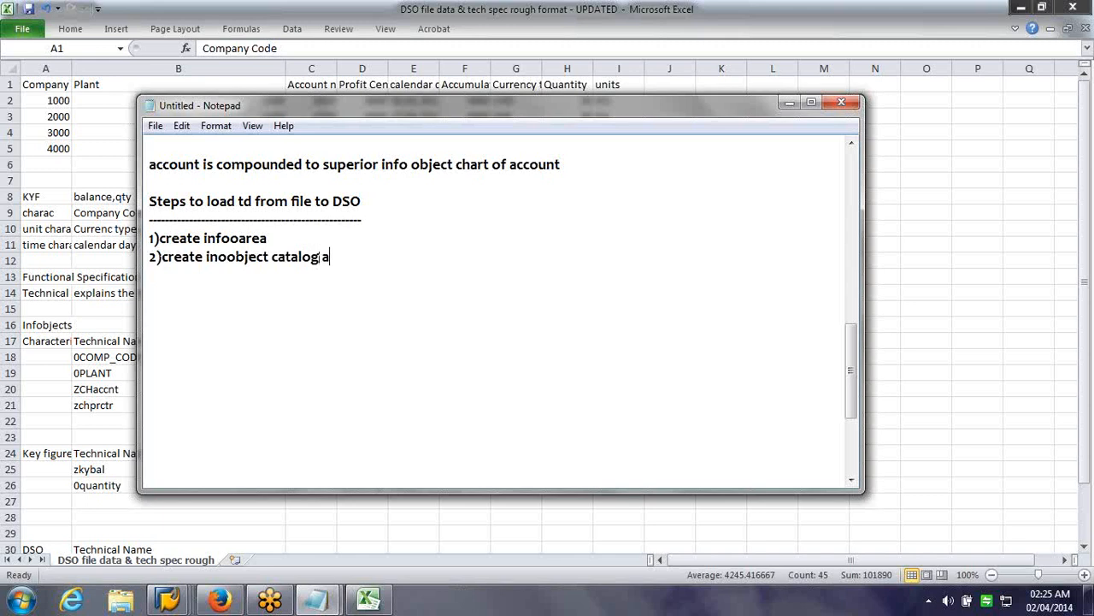
text(s d)
key(BackSpace)
text(ad)
key(BackSpace)
text(nd create infoobjects)
key(Return)
Add "3)choose the src sys" as the third item, moving the create app text onto its own line.
text(3)create)
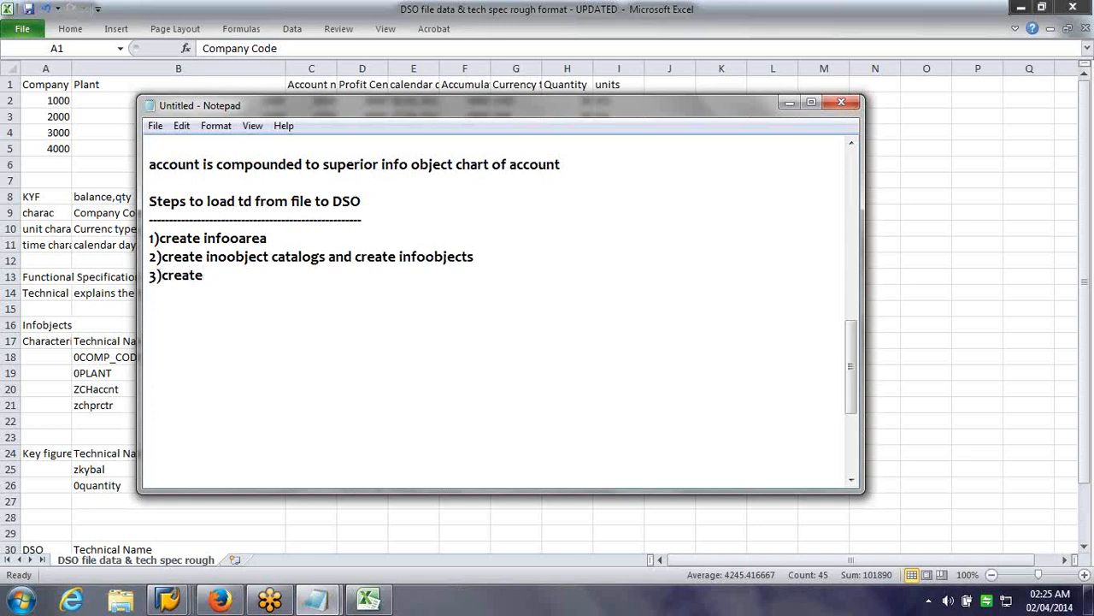
text( app)
click(170, 274)
text(hoose the src sy)
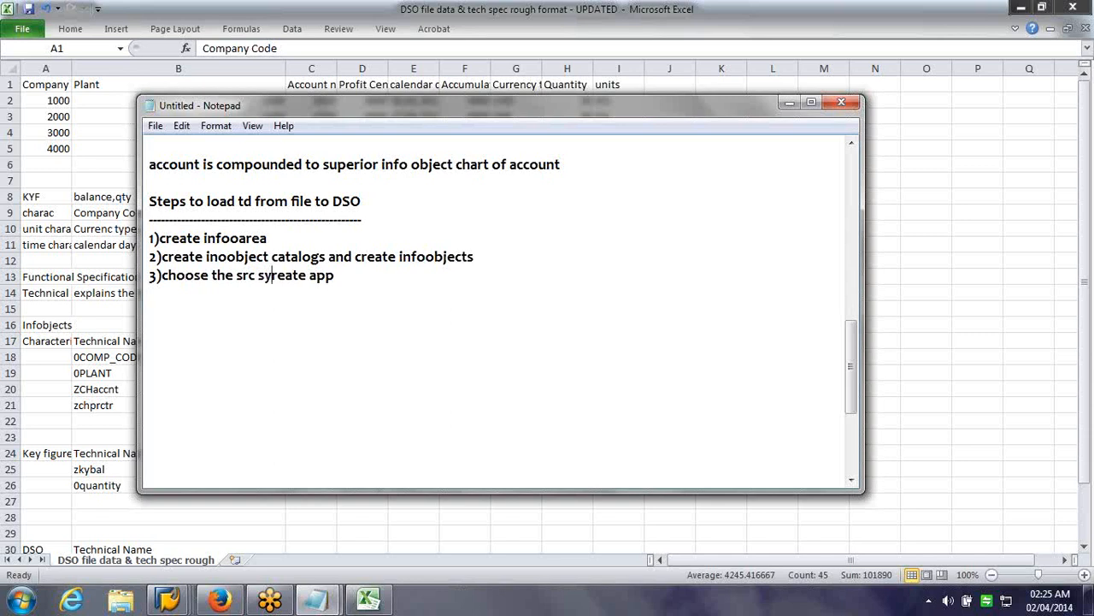
text(s)
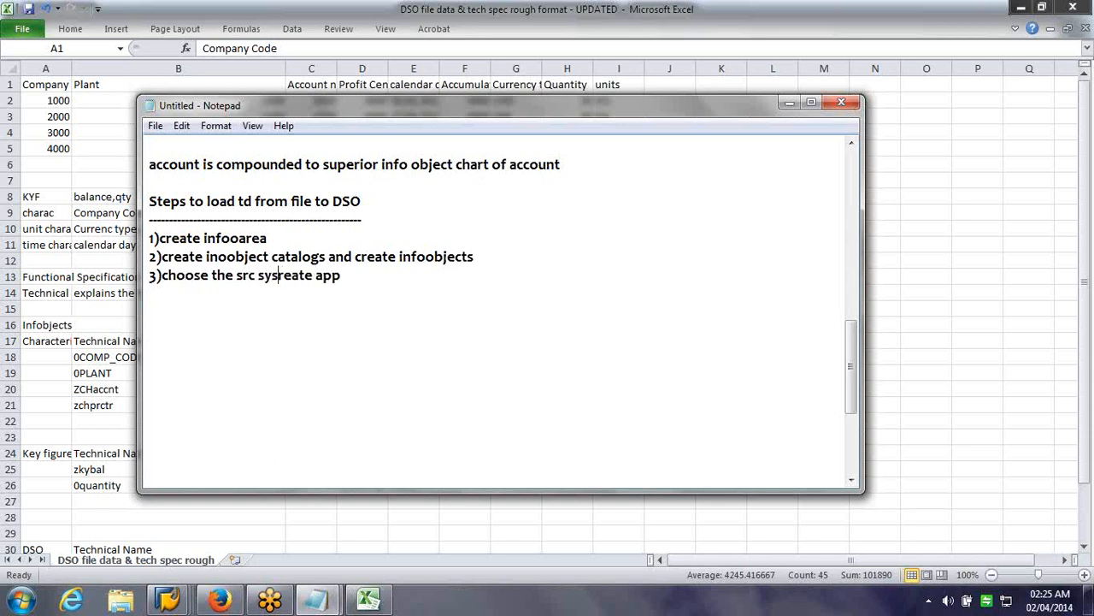
key(Return)
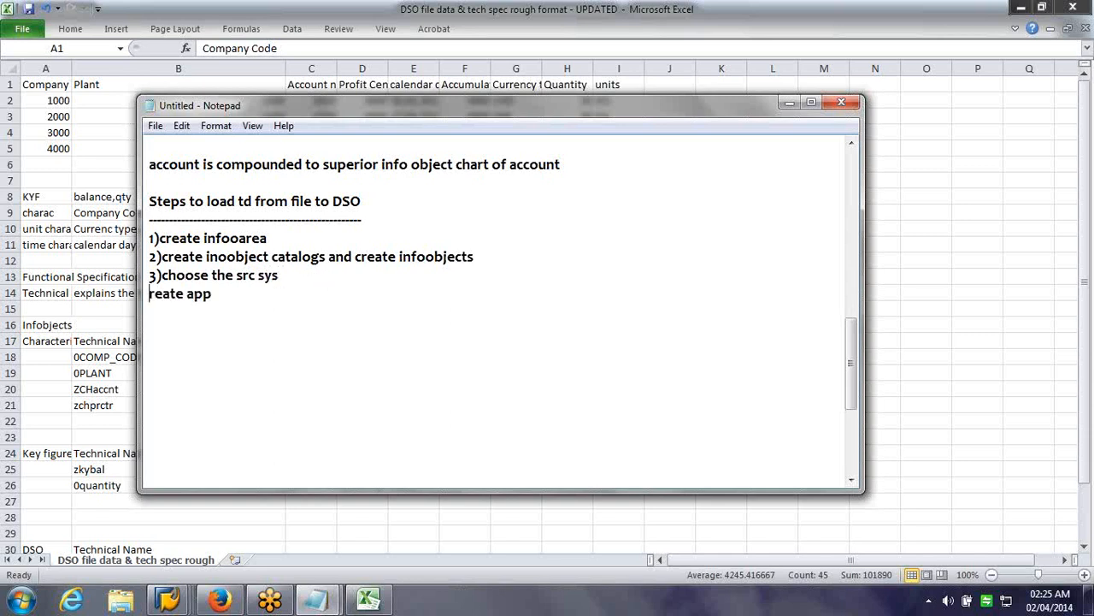
Complete the fourth item as "4)create appl component and create DS", correcting the spelling of component.
text(4)
text(create app)
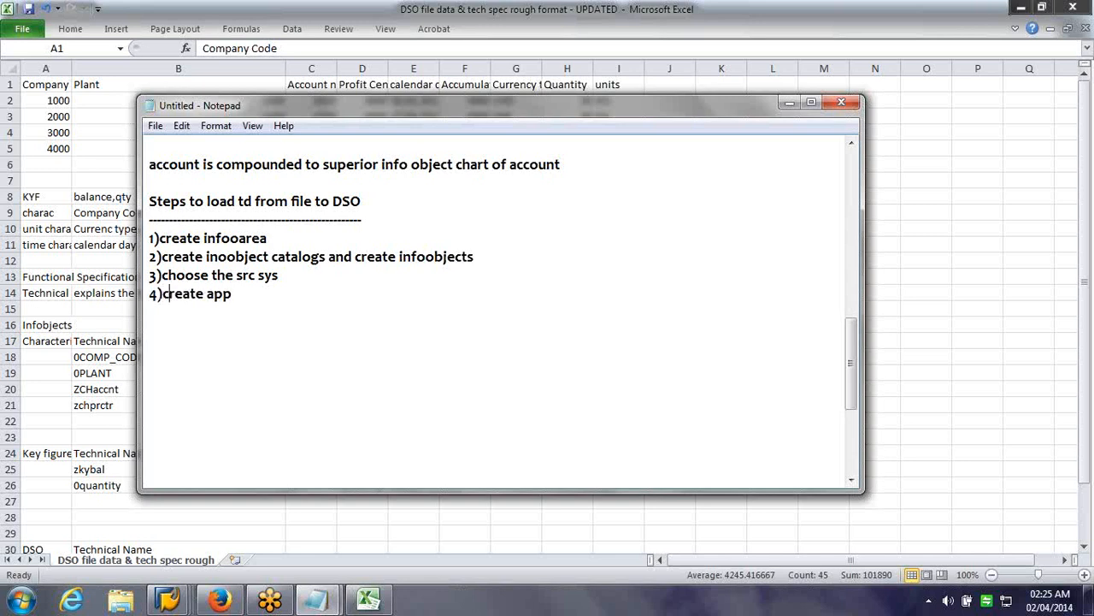
text(l componenet and)
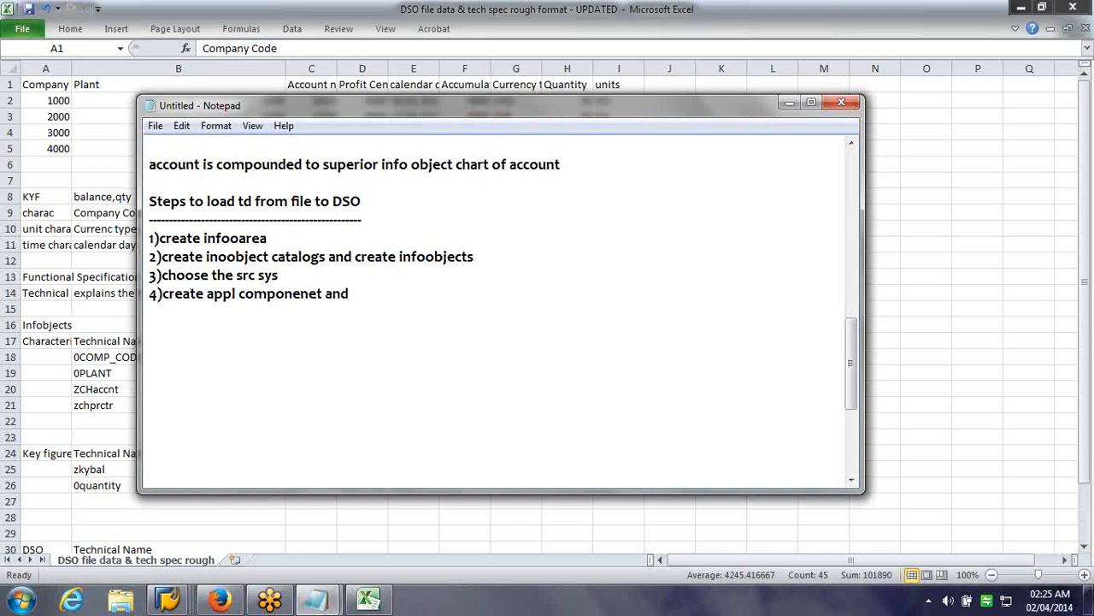
key(Left)
key(Left)
key(BackSpace)
key(Right)
key(Right)
key(Right)
key(Right)
key(Right)
key(Return)
text(create DS)
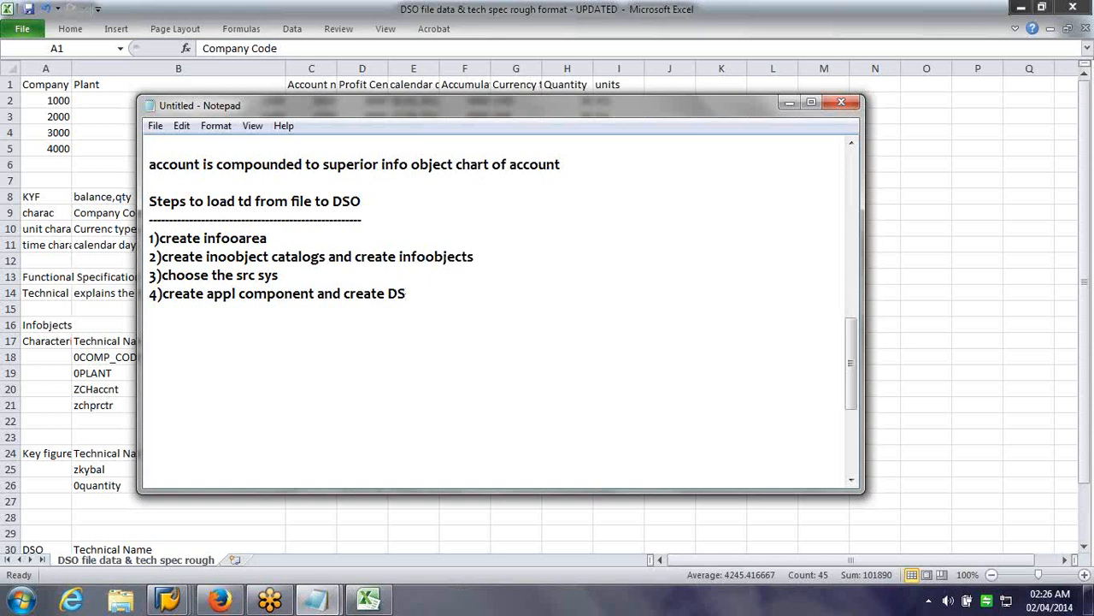
Add the lines "5)create DSO" and "6)create & execute infopackage" to the list.
key(Return)
text(5)create DSO)
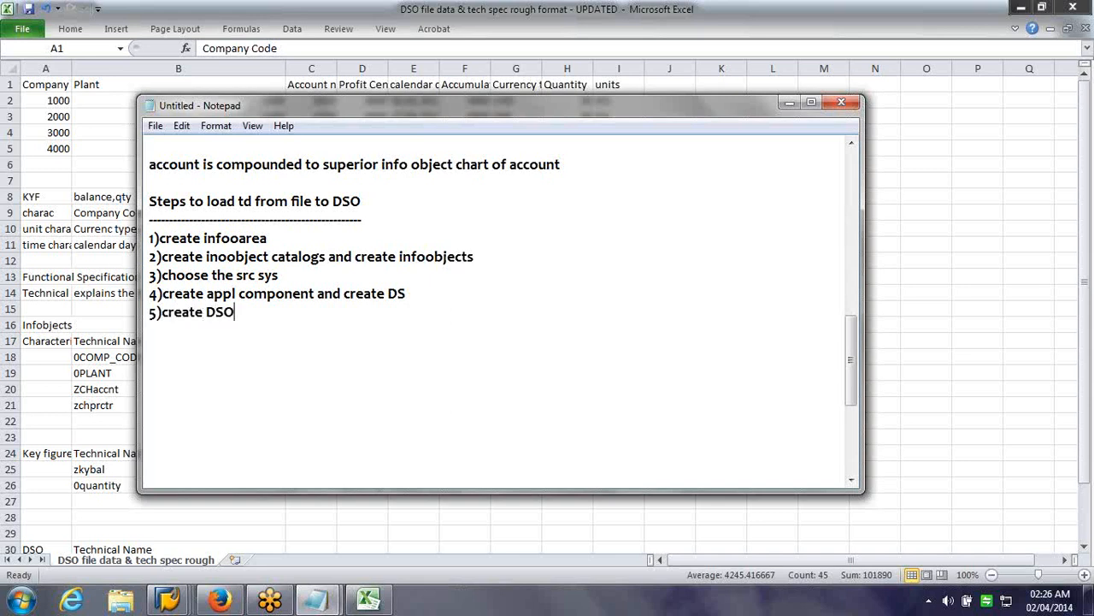
key(Return)
text(6)create)
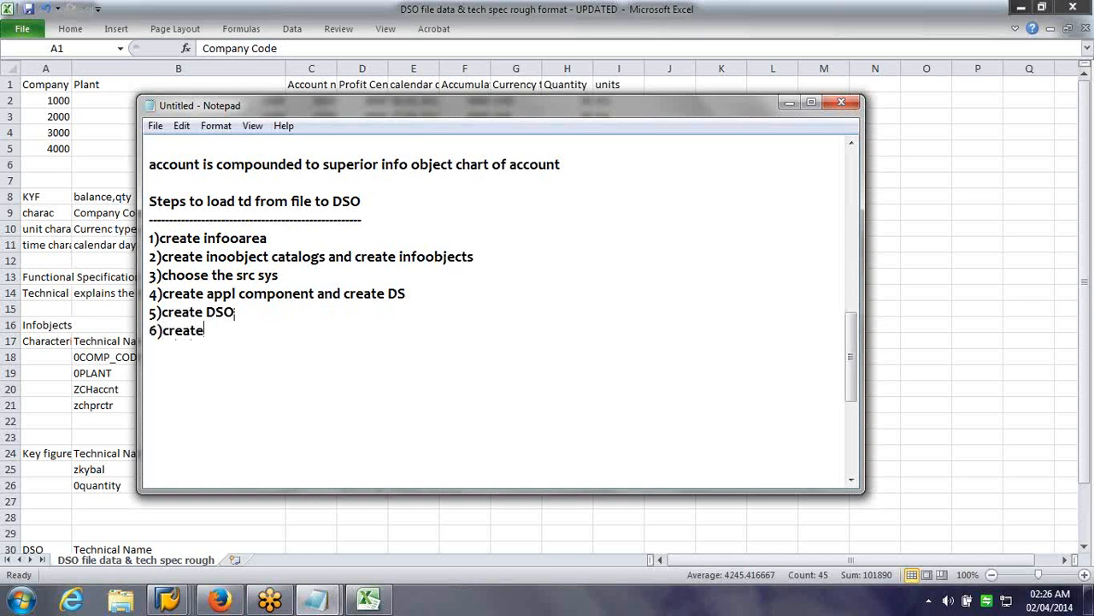
text( & execute infopackage)
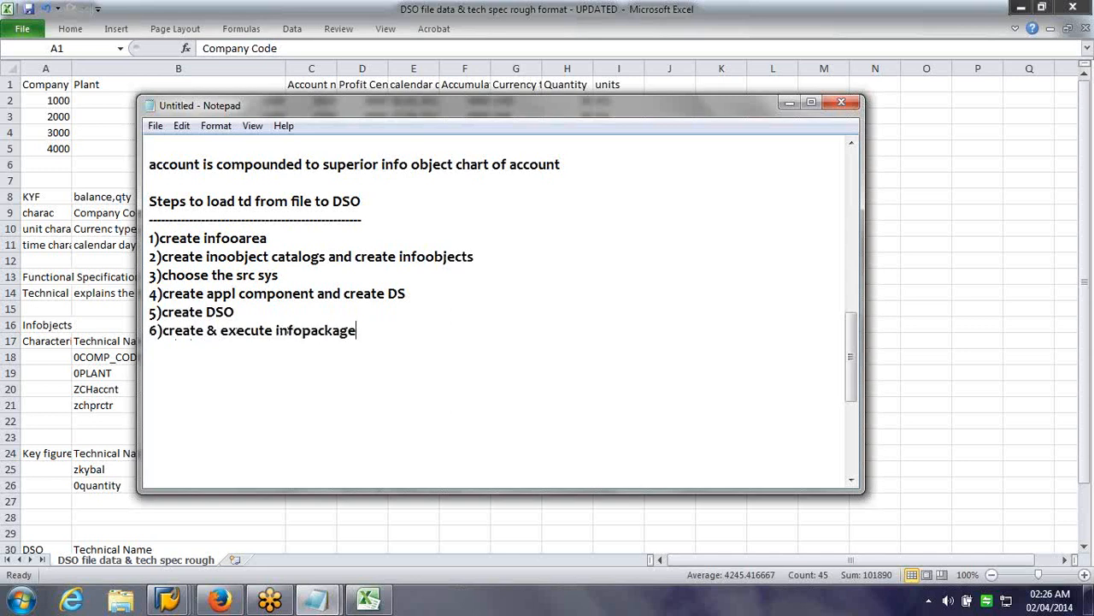
Add the line "7)create & execute DTP" to the list of loading steps.
key(Return)
text(7)create & exx)
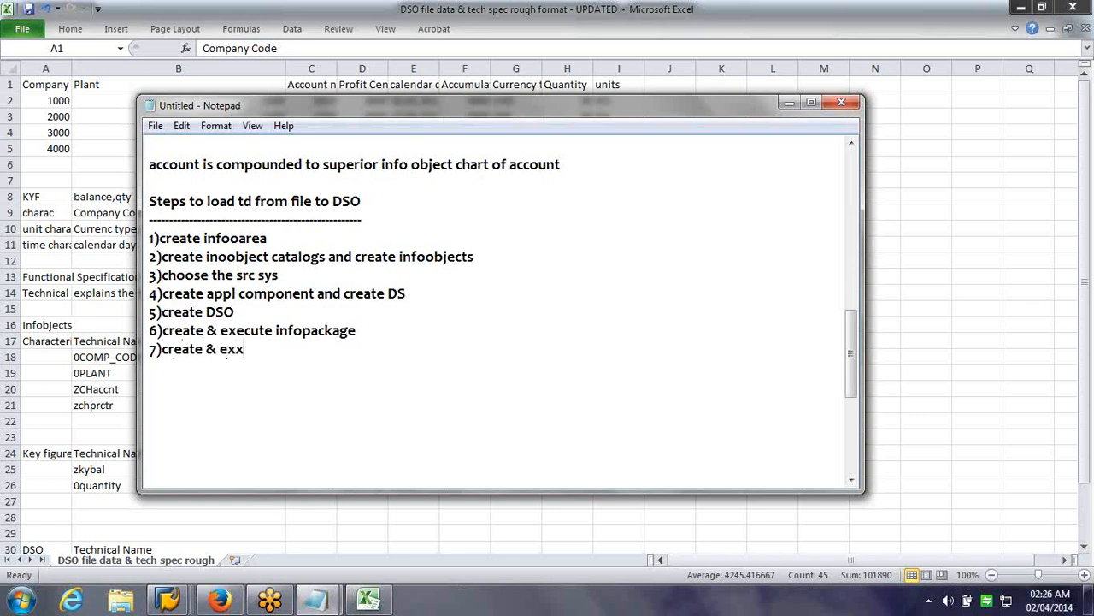
key(BackSpace)
text(ecute DTP)
key(Return)
Add the line "8)activate request in DSO" as the eighth item.
text(8))
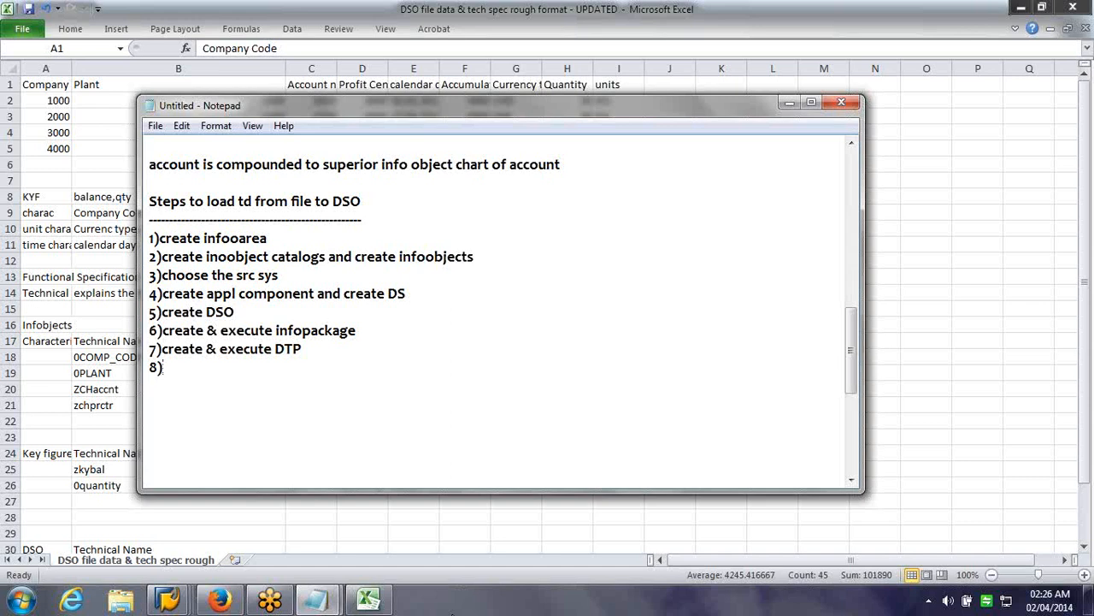
text(activate DSO)
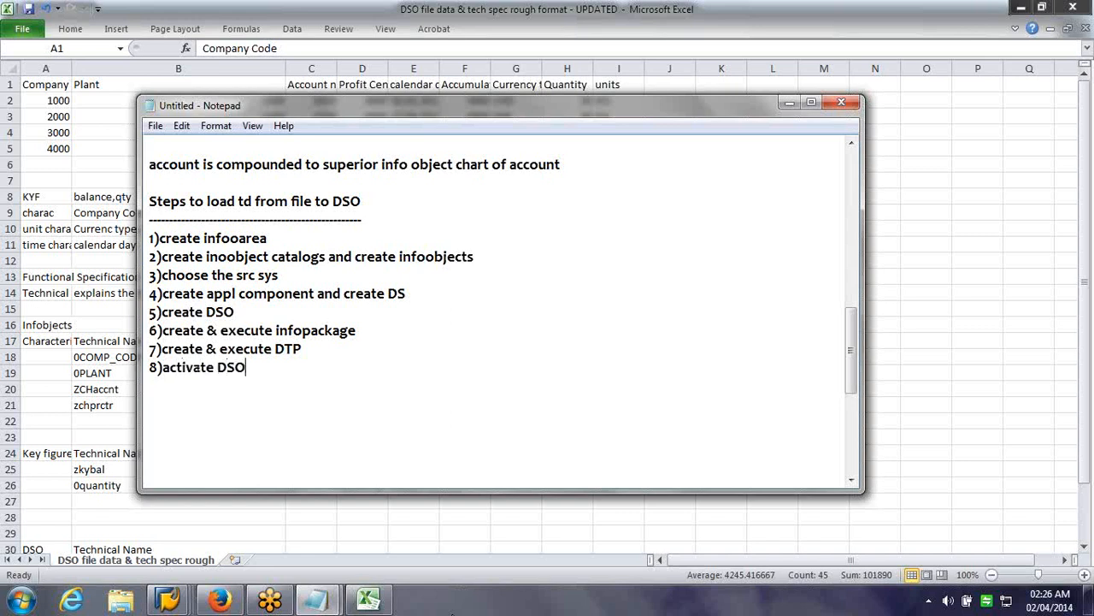
key(BackSpace)
key(BackSpace)
key(BackSpace)
text(request in DSO)
key(Return)
Make "administer data target" the eighth item and move "activate request in DSO" to item "9)".
text(9))
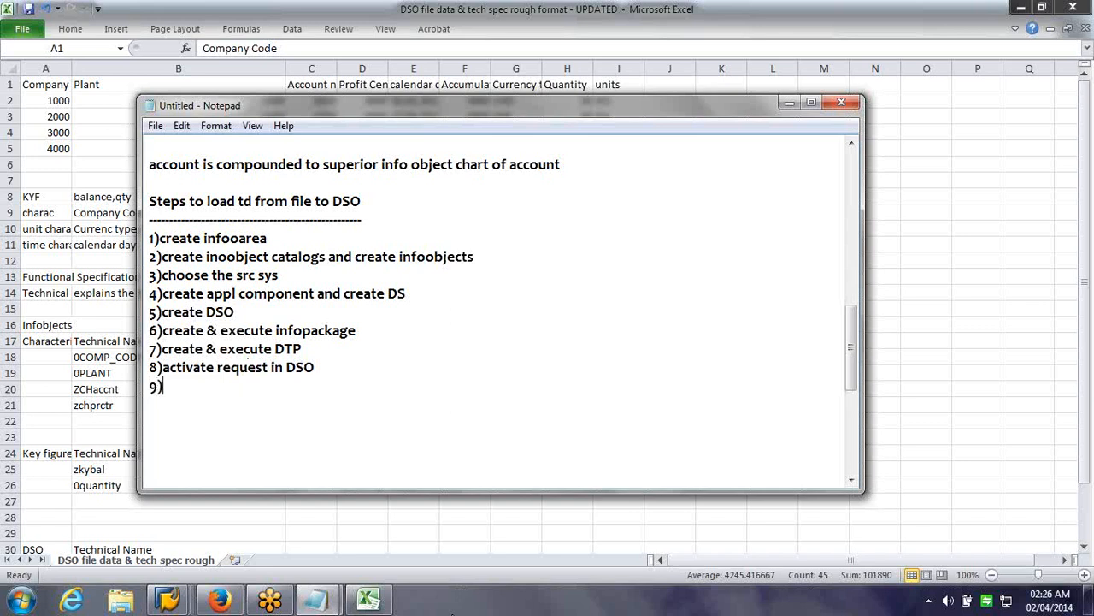
key(Up)
text(adminis)
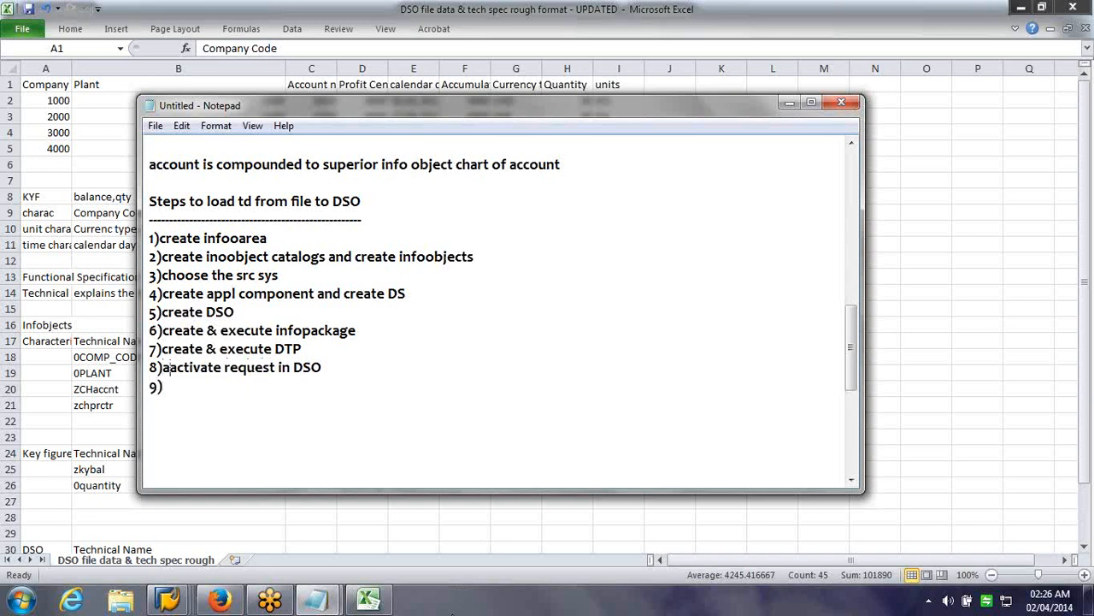
text(ter data ta)
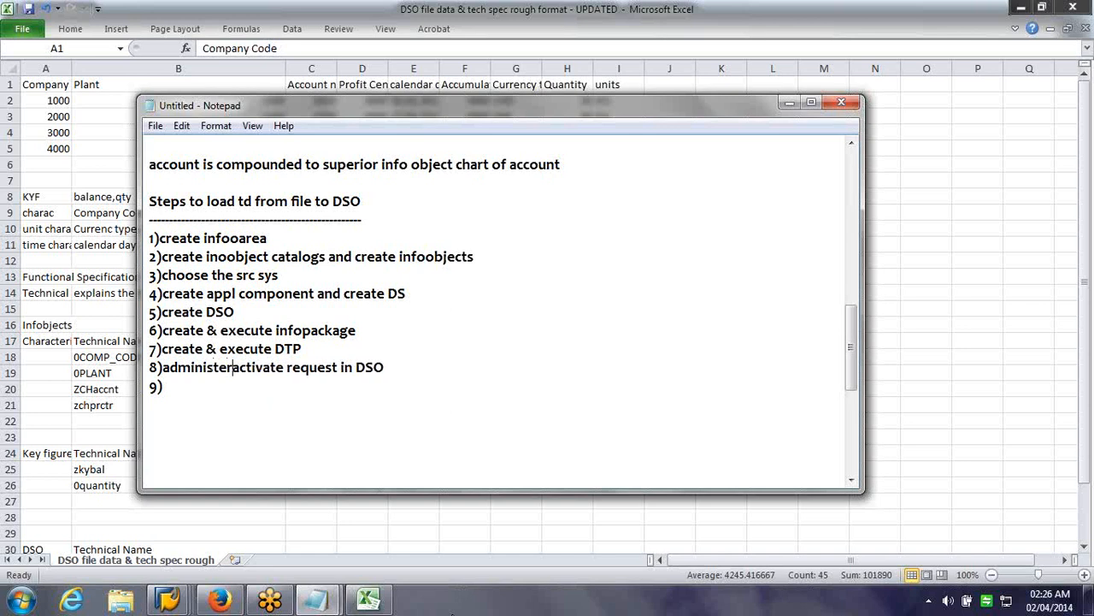
text(rget)
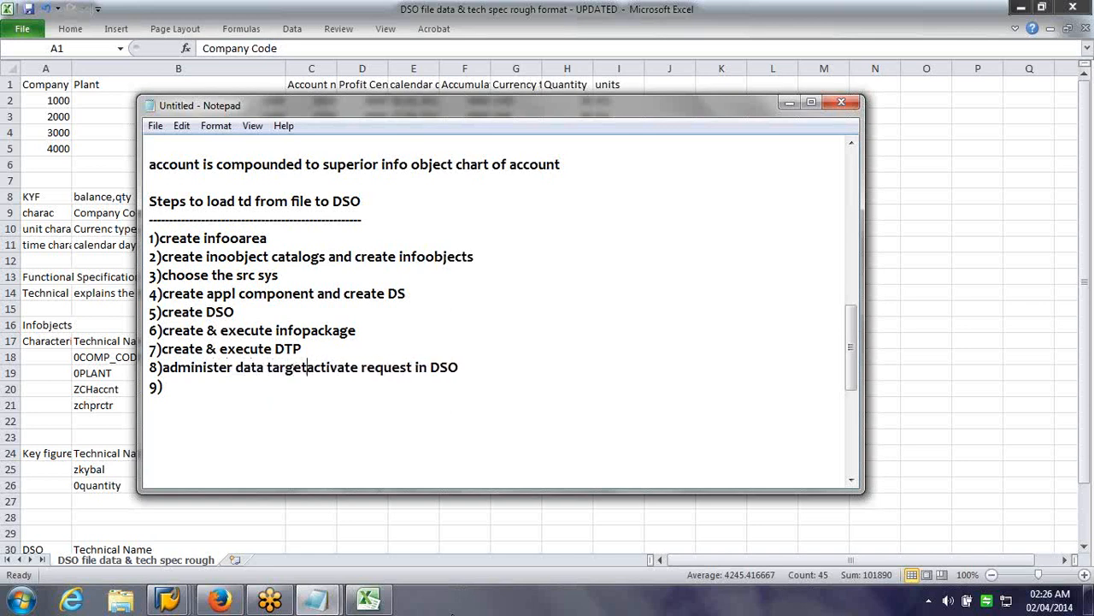
key(ctrl+shift+End)
key(shift+Up)
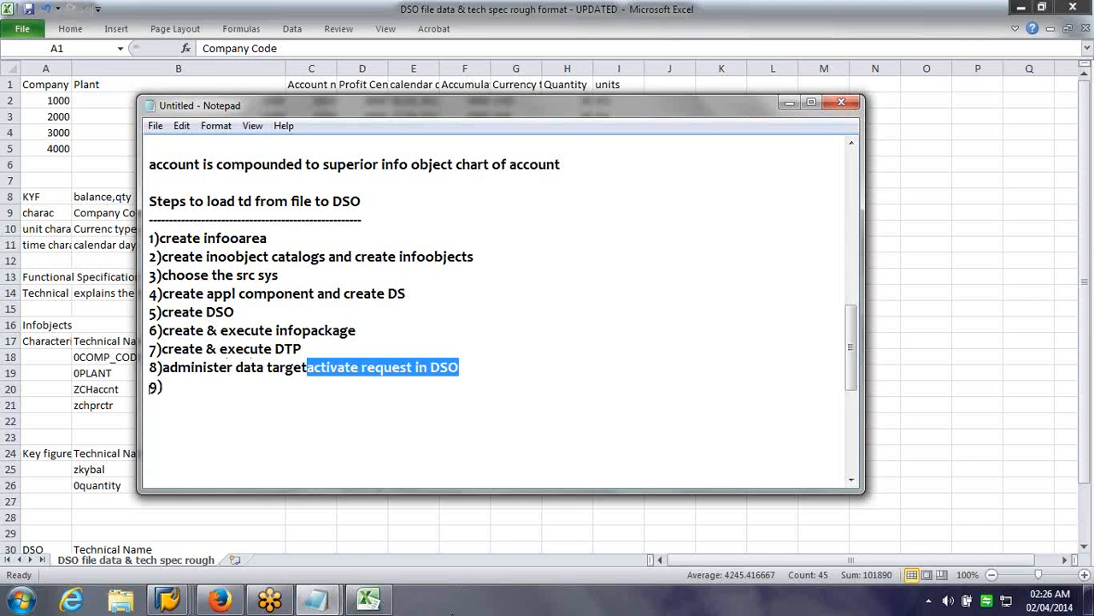
key(ctrl+x)
key(Return)
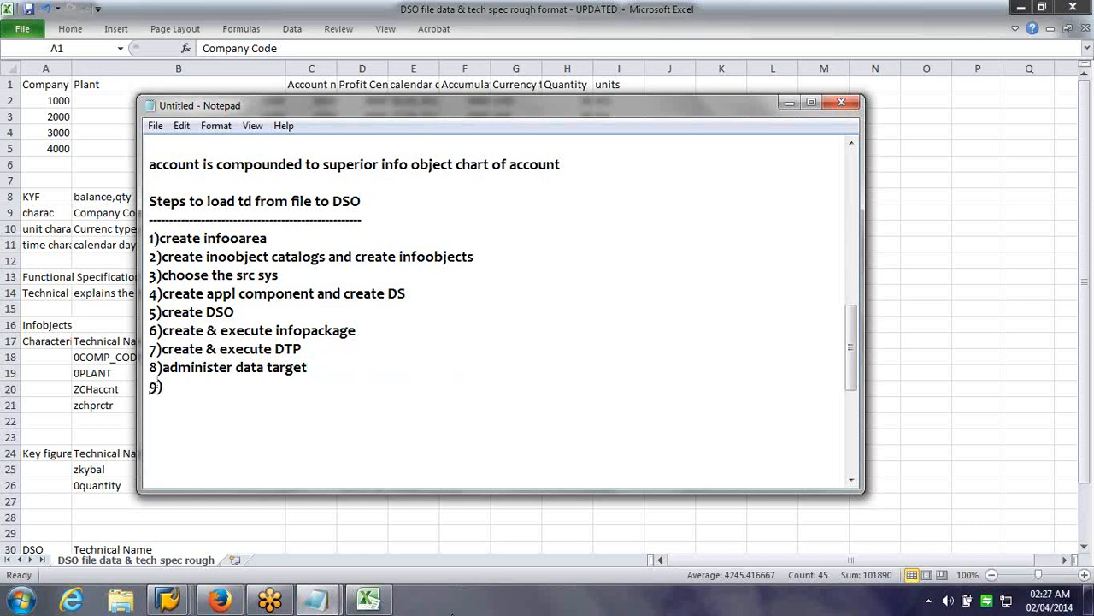
key(ctrl+v)
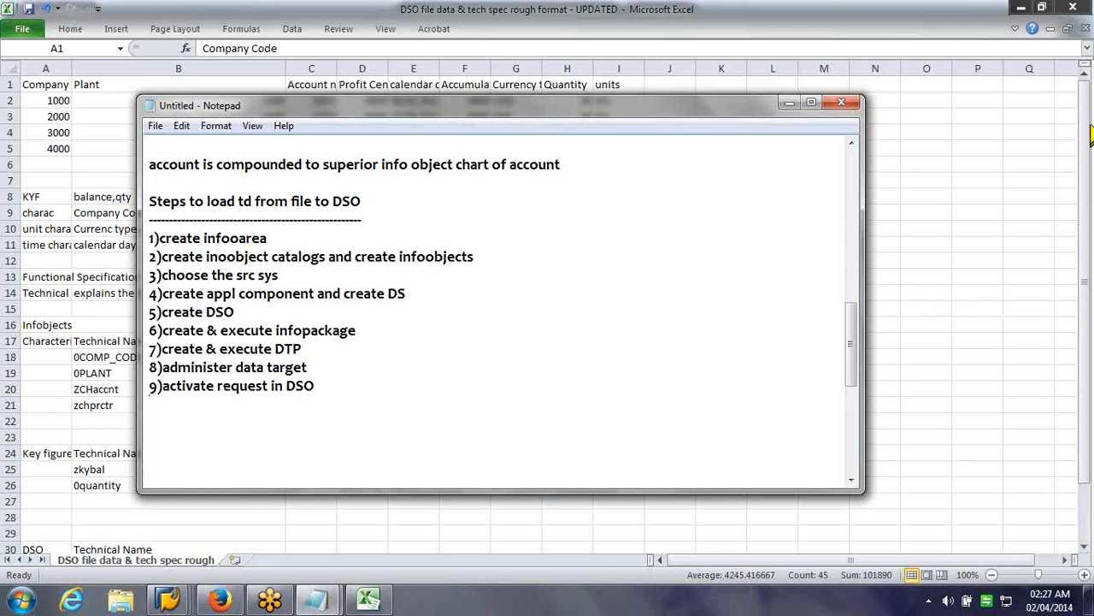
Switch to the SAP Edit InfoCube window.
click(169, 600)
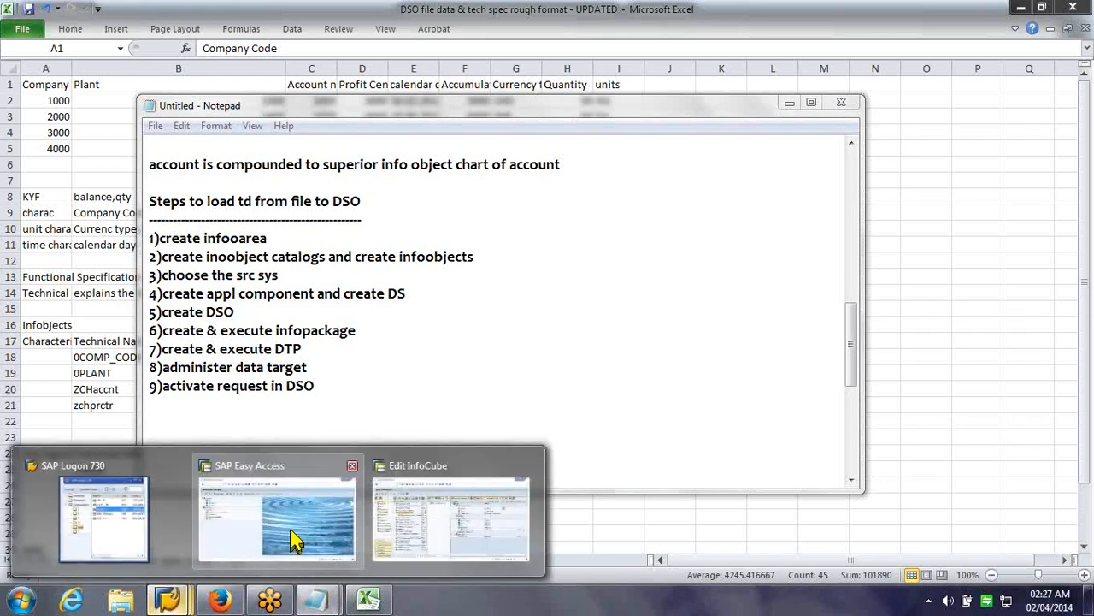
mouse_move(476, 533)
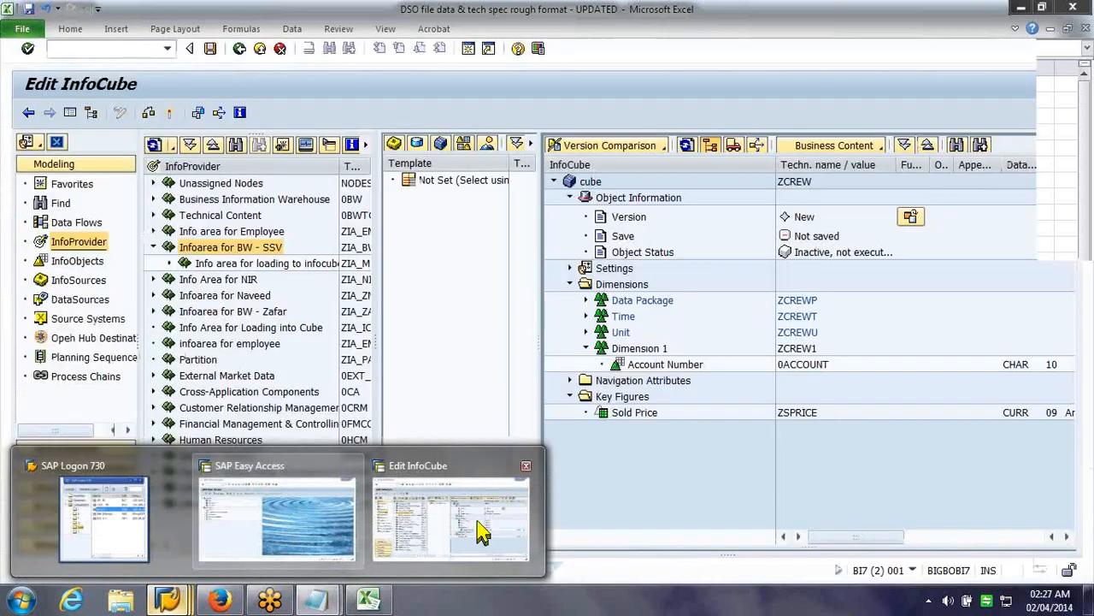
click(483, 532)
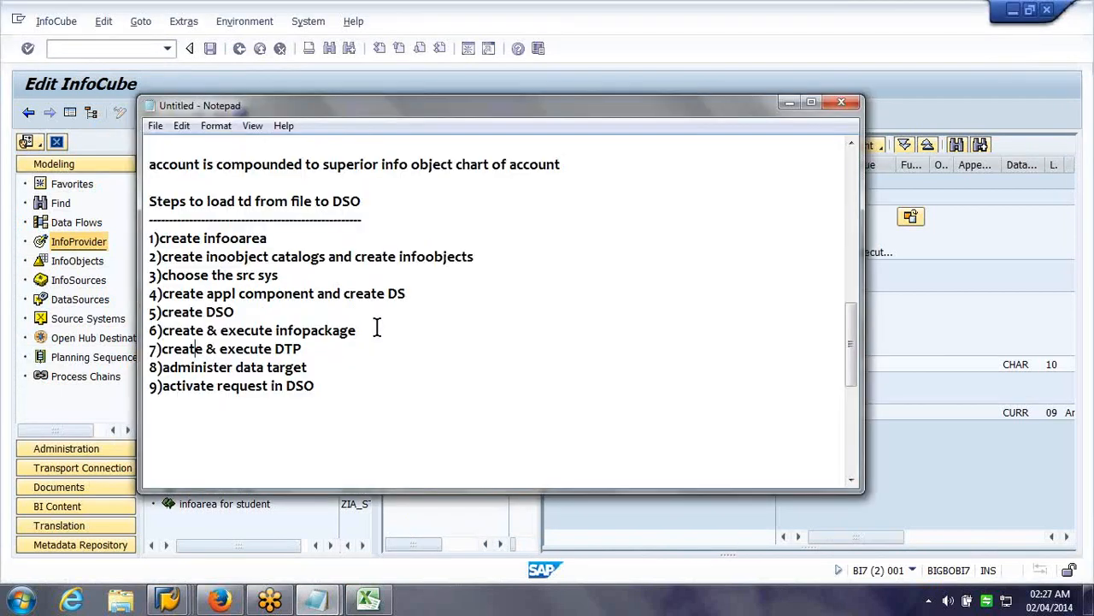
In the Notepad list, renumber the DTP, administer data target and activate request lines as 8, 9 and 10.
key(Home)
key(Delete)
text(8)
key(Down)
key(BackSpace)
text(9)
key(Down)
key(BackSpace)
text(10)
Insert the line "7)define transformation" above the create & execute DTP item.
key(Up)
key(Up)
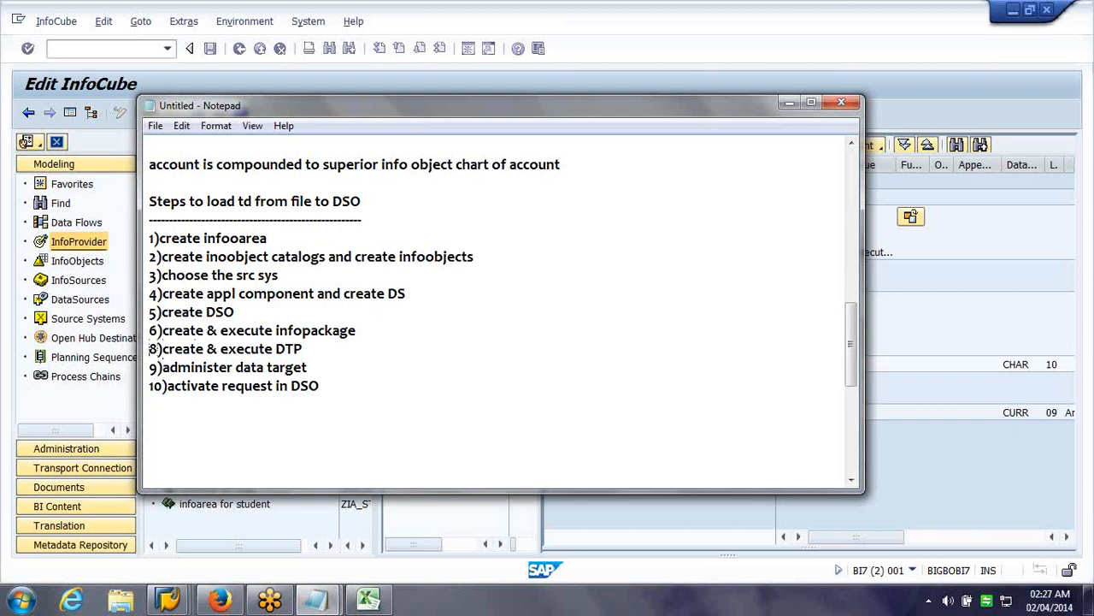
key(Return)
key(Up)
text(8)
key(BackSpace)
text(7)def)
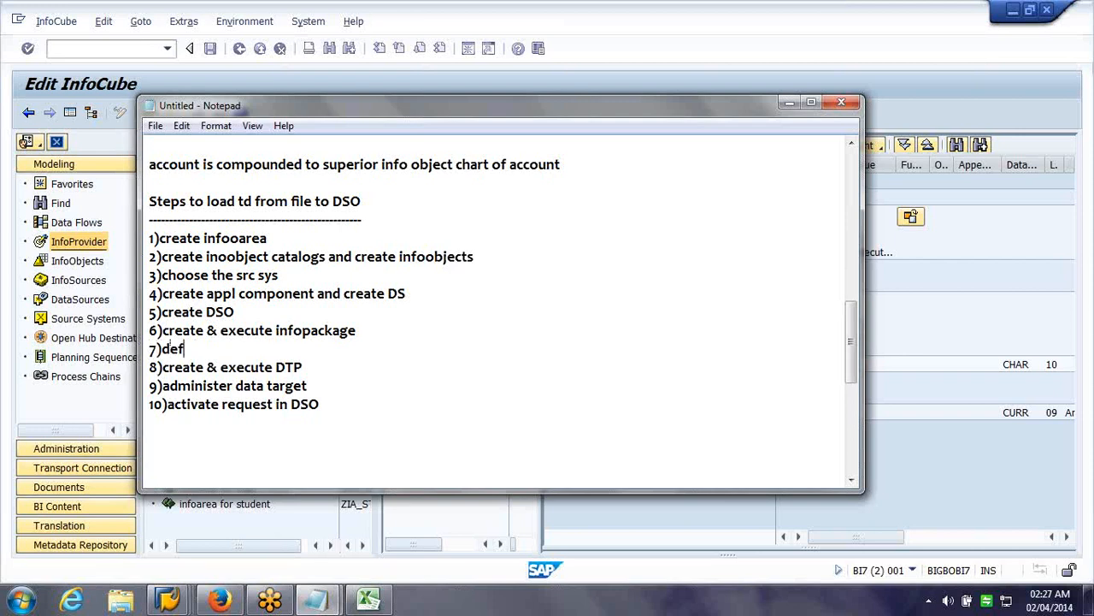
text(ine transformation)
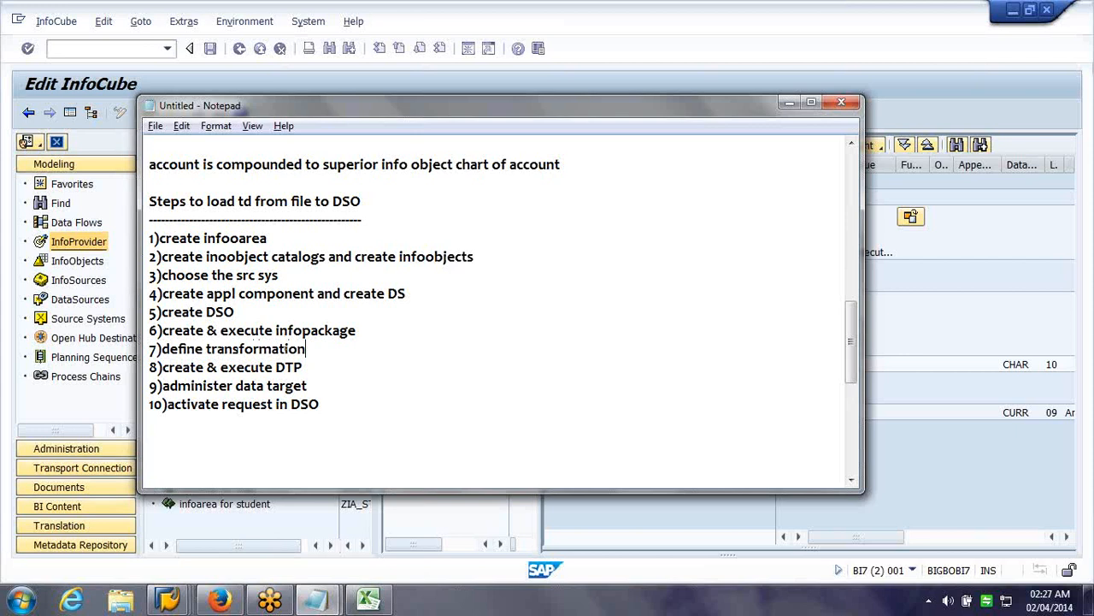
Switch to SAP and leave the InfoCube editor for the Data Warehousing Workbench modeling view.
key(alt+Tab)
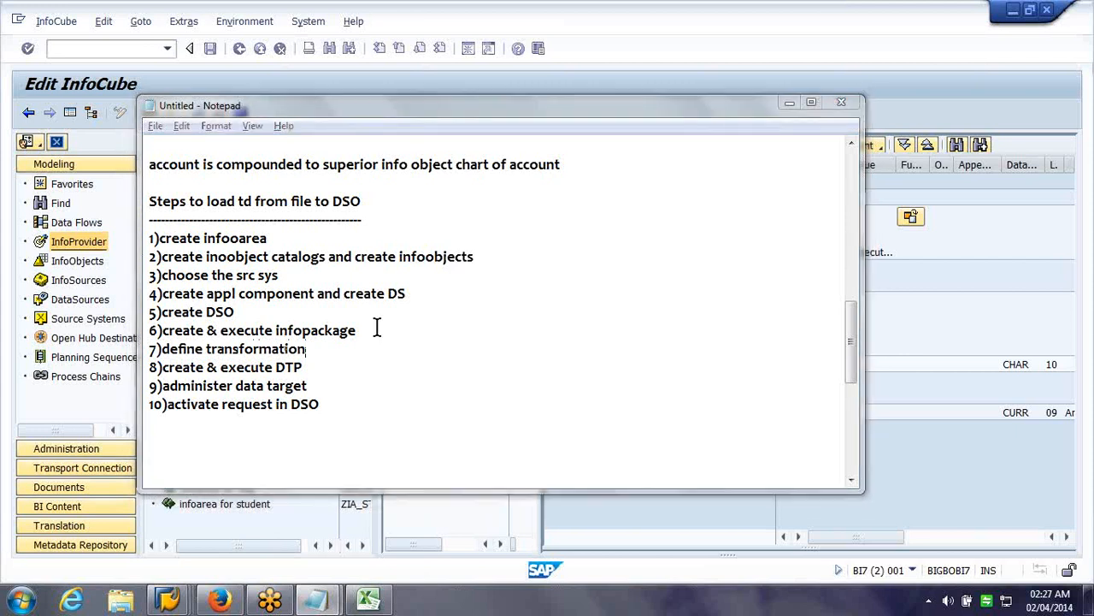
click(318, 600)
click(310, 379)
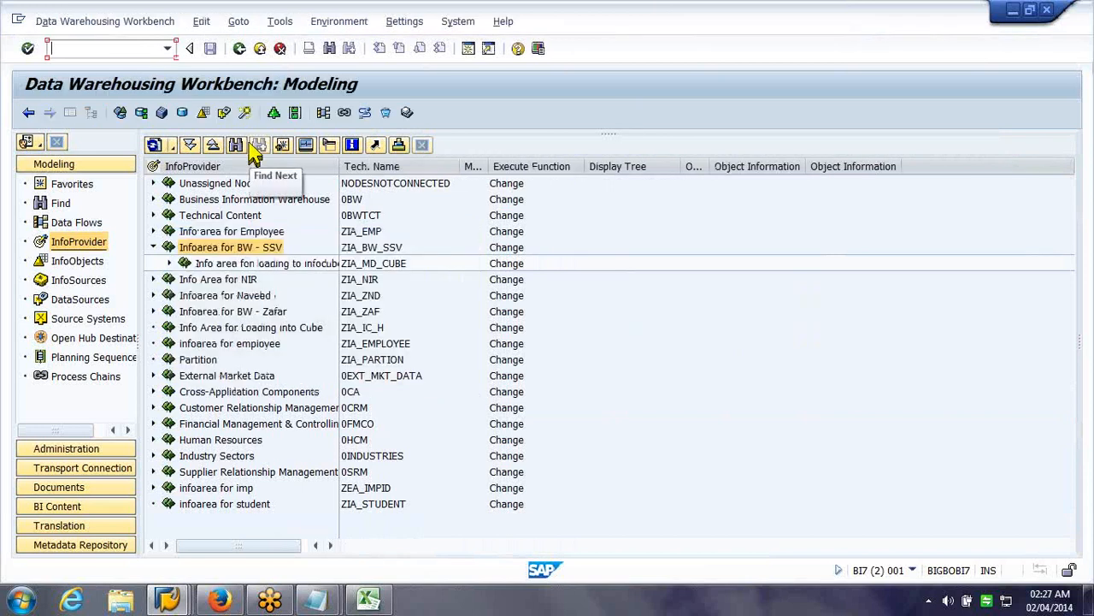
Expand the infoarea ZIA_ZAF in the InfoProvider tree and widen the tree column to fit the full descriptions.
click(233, 315)
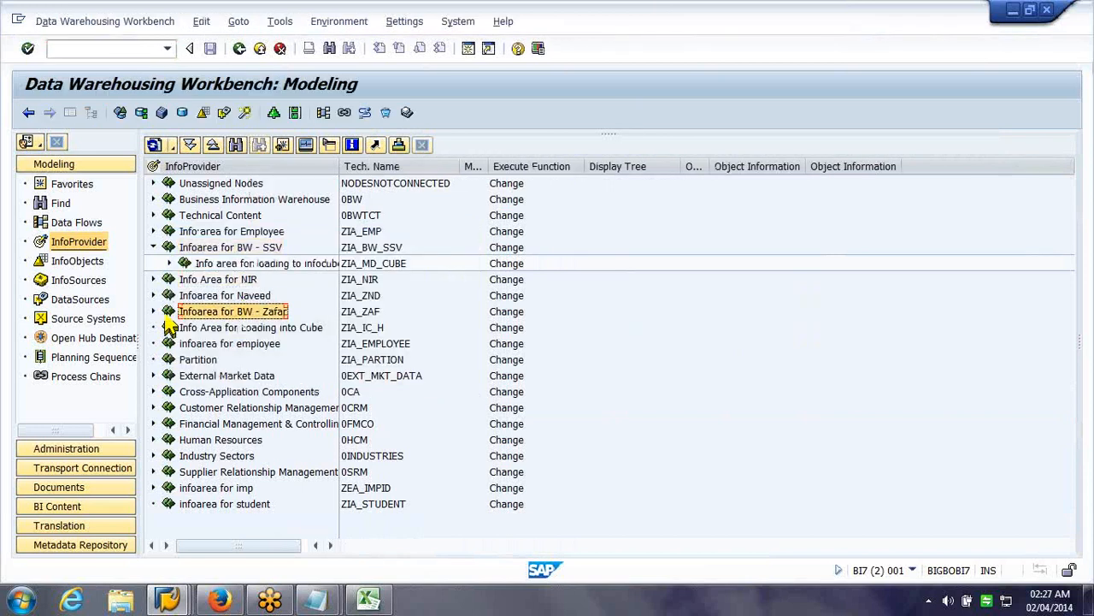
click(154, 312)
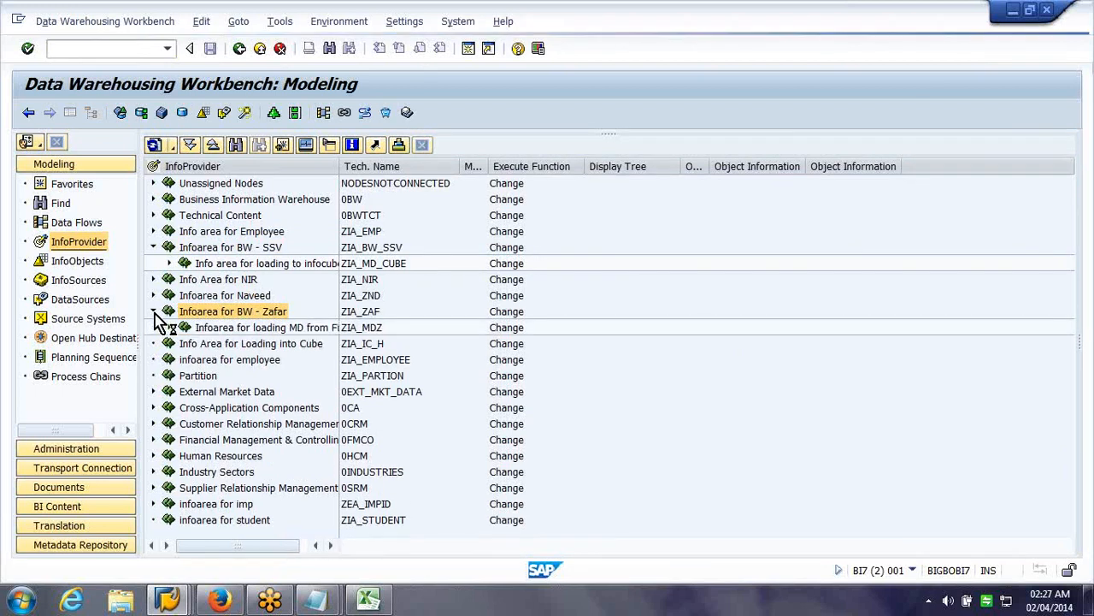
drag(339, 167, 411, 167)
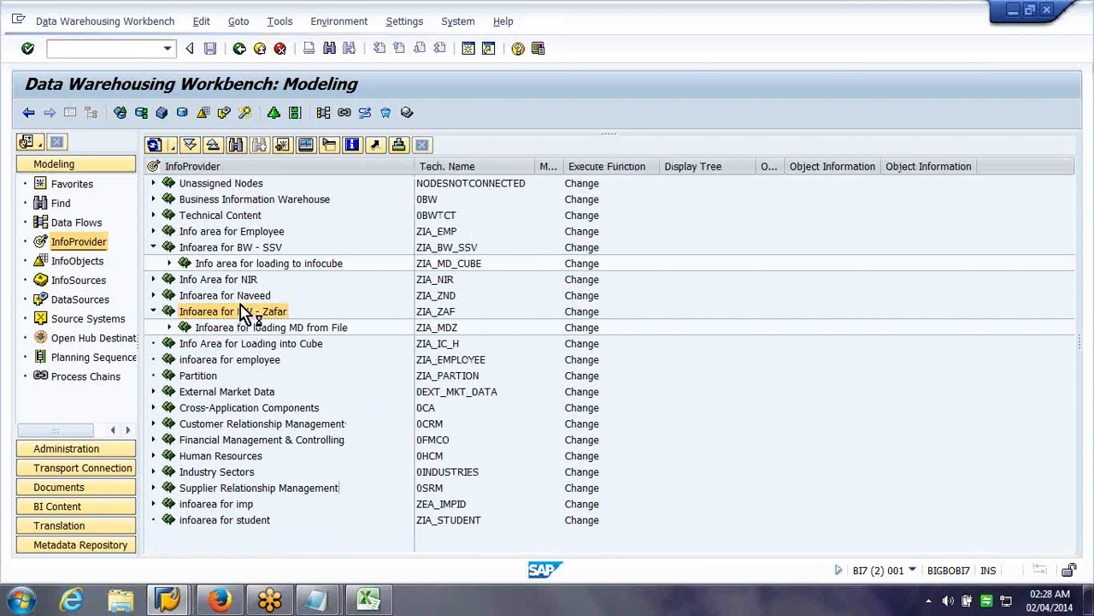
Create the infoarea zia_zfd under ZIA_ZAF with the long description "Infoarea for loading data from file to DSO".
right_click(259, 355)
click(290, 410)
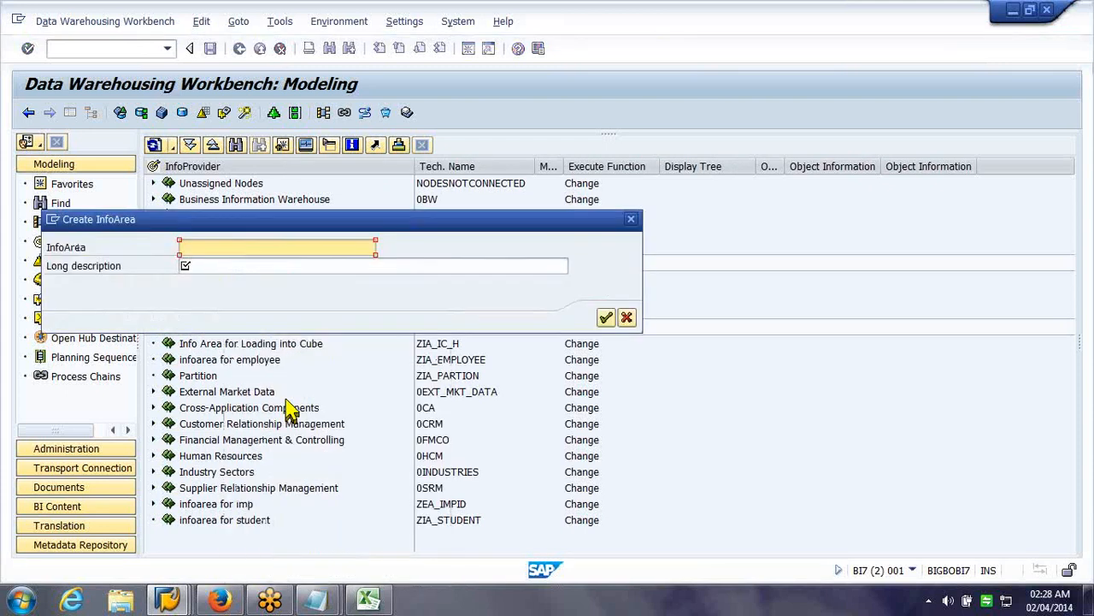
text(za)
key(BackSpace)
text(ia_zfd)
key(Tab)
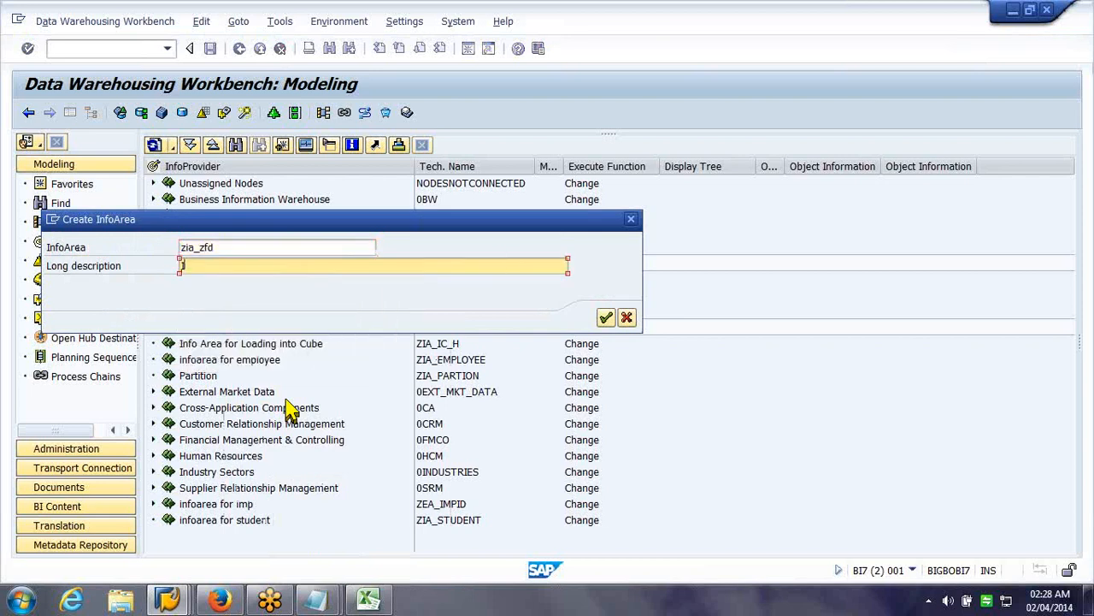
text(fid)
key(BackSpace)
key(BackSpace)
key(BackSpace)
text(Infoarea for loading data from file to DSO)
key(Return)
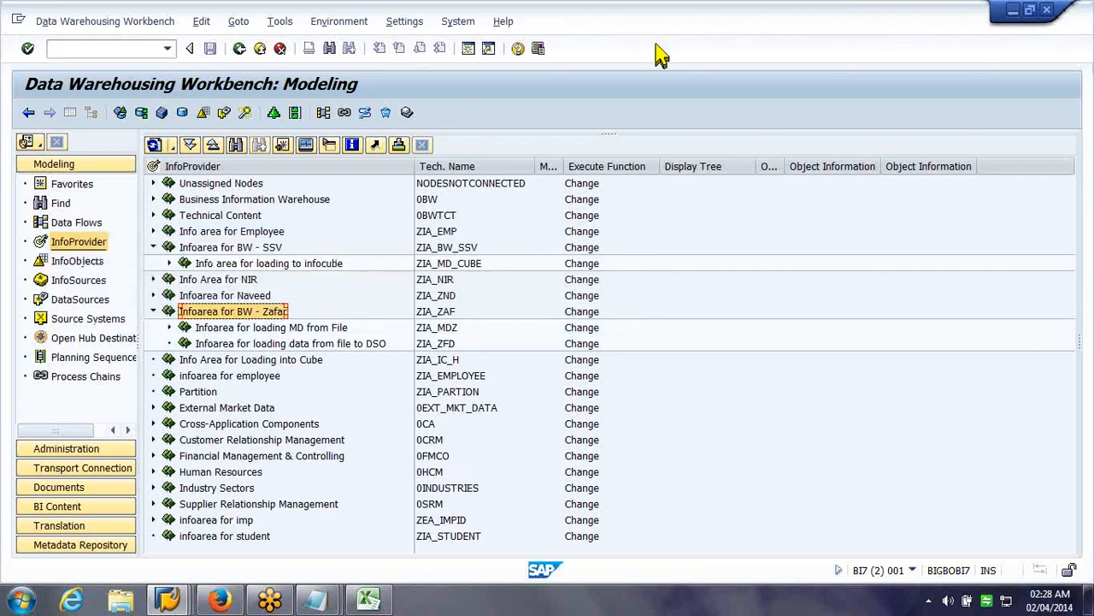
In the InfoObjects tree, collapse the infoarea ZIA_BW_SSV and expand ZIA_ZAF.
click(63, 264)
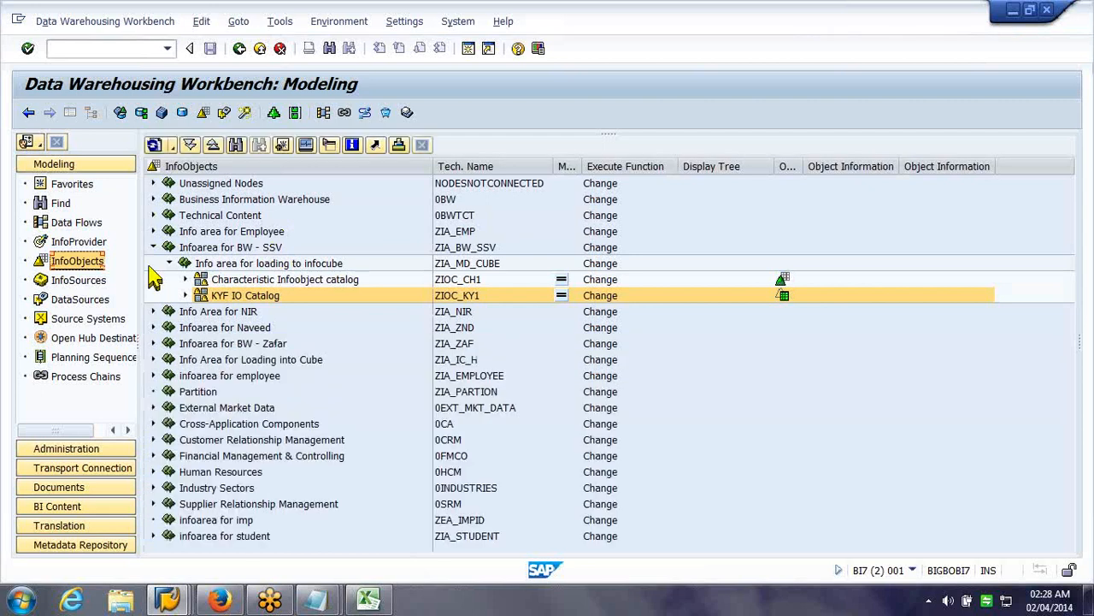
click(153, 247)
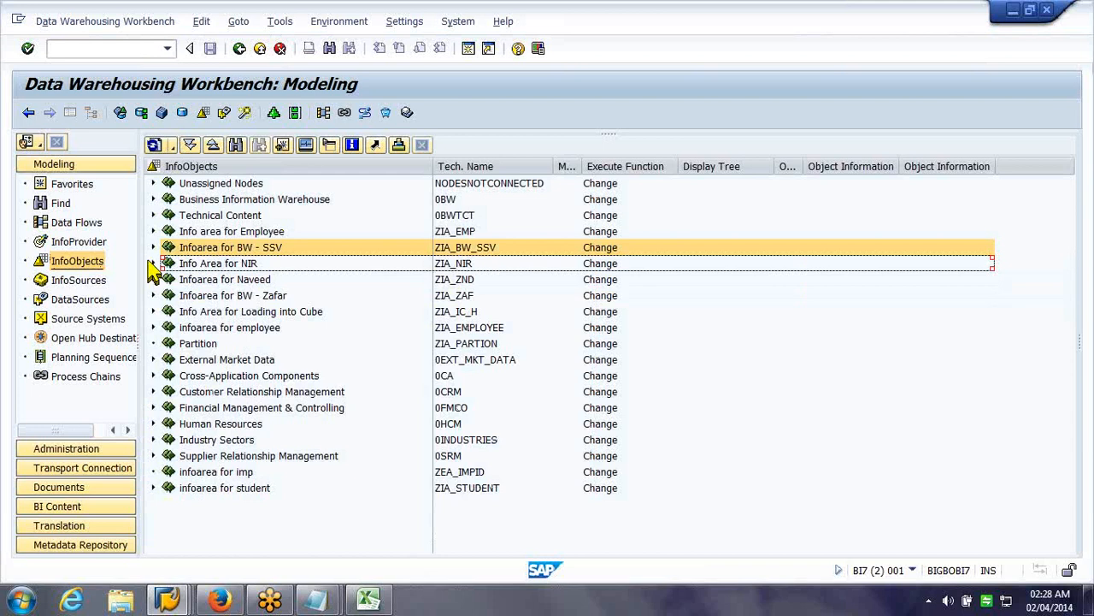
click(153, 295)
Create the characteristic InfoObject catalog zioc_ch33 under infoarea ZIA_ZFD, described as "Characteristic IO Catalog".
click(229, 328)
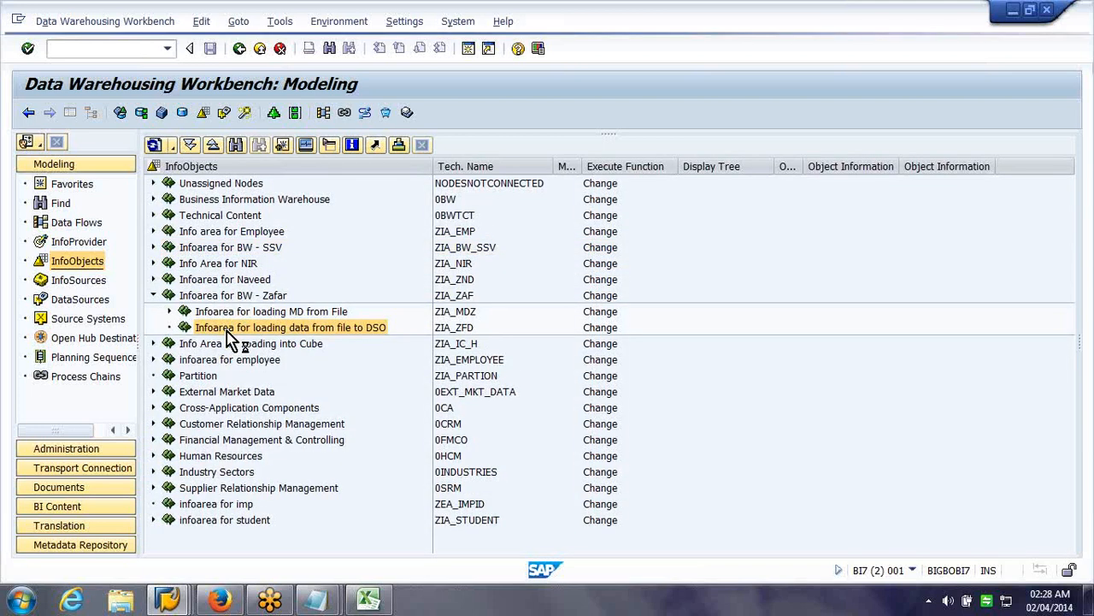
right_click(231, 337)
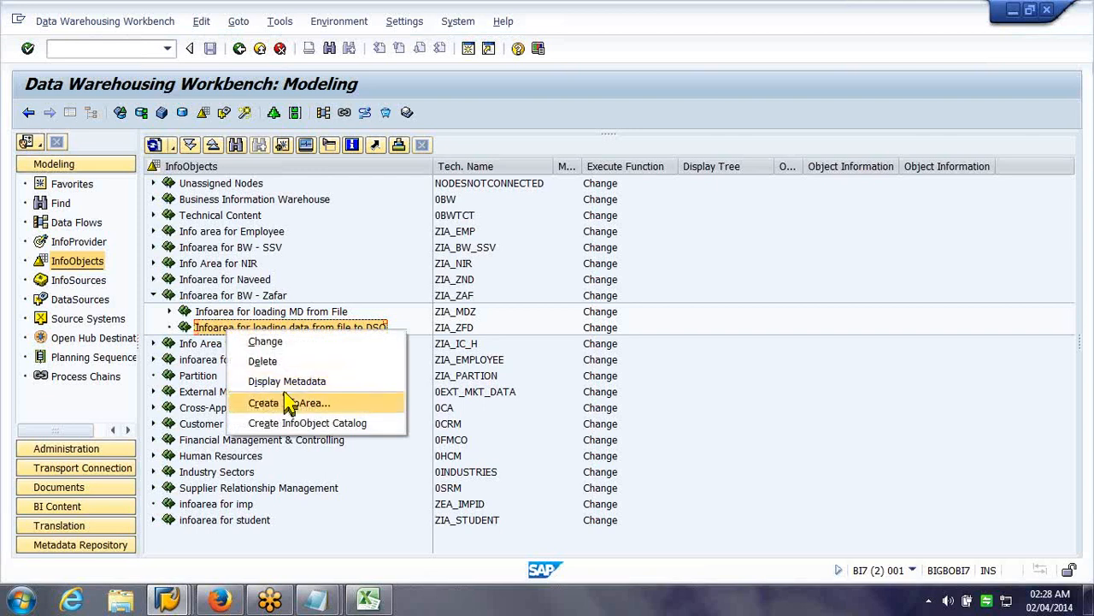
click(289, 403)
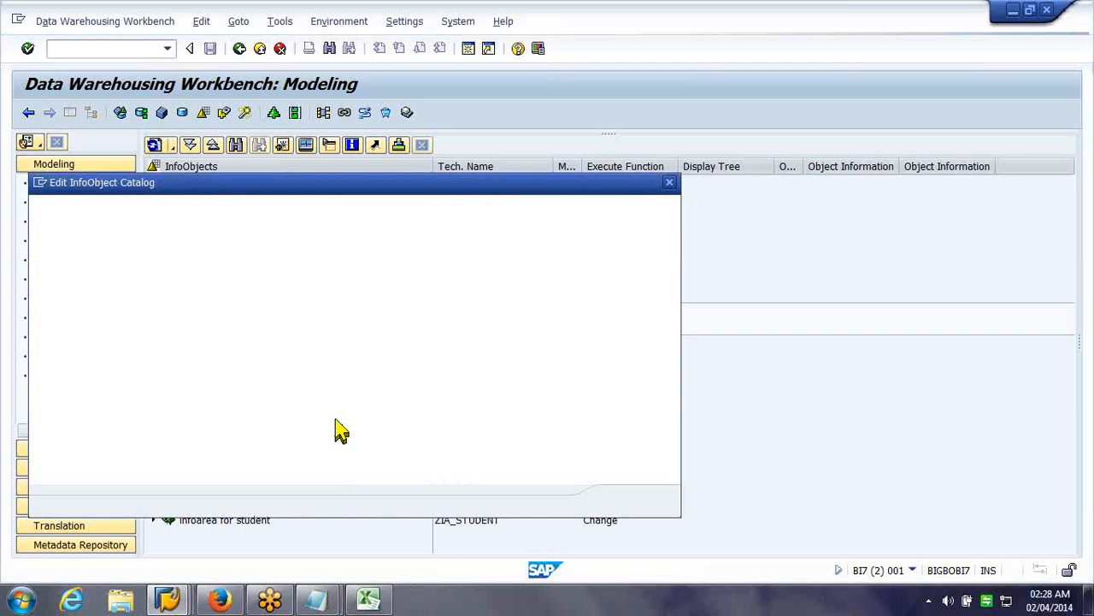
text(zioc_c)
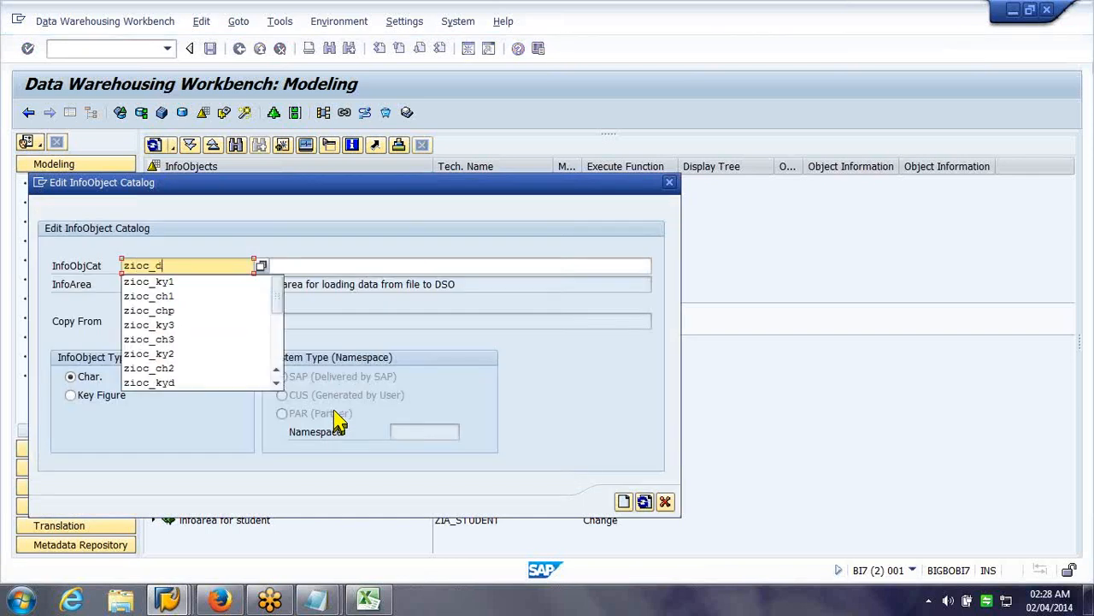
text(so)
key(BackSpace)
key(BackSpace)
key(BackSpace)
text(ch33)
key(Tab)
text(Cha)
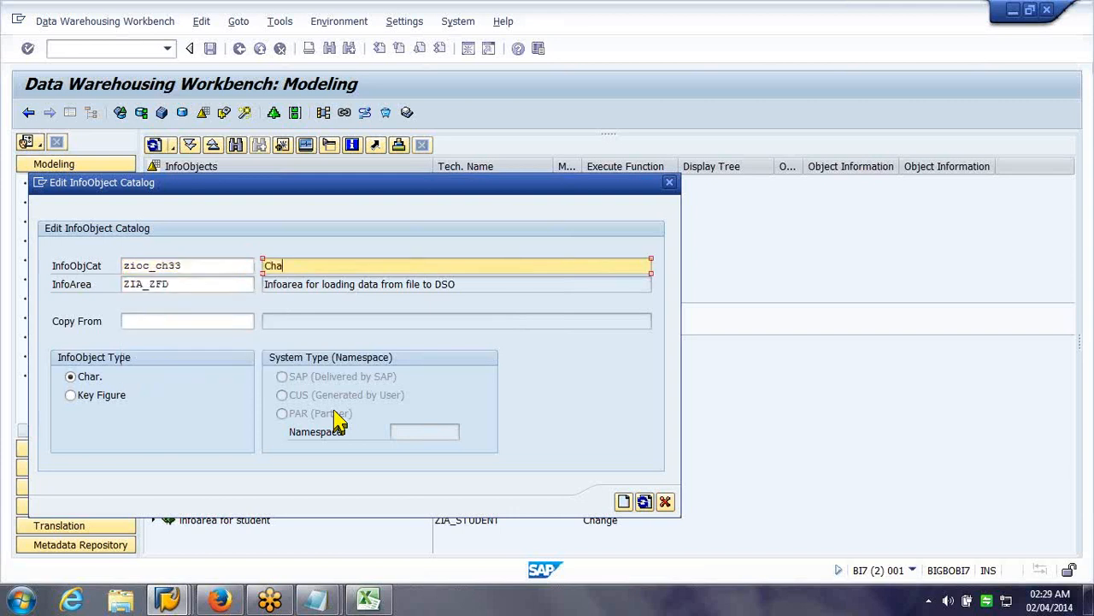
text(racteristic IO Catalog)
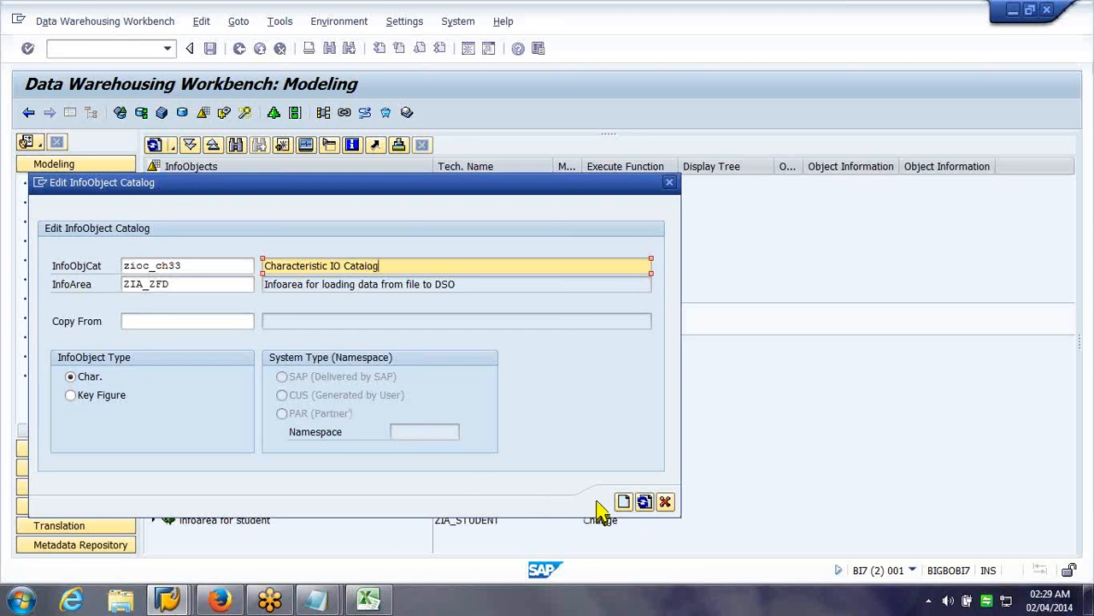
click(632, 503)
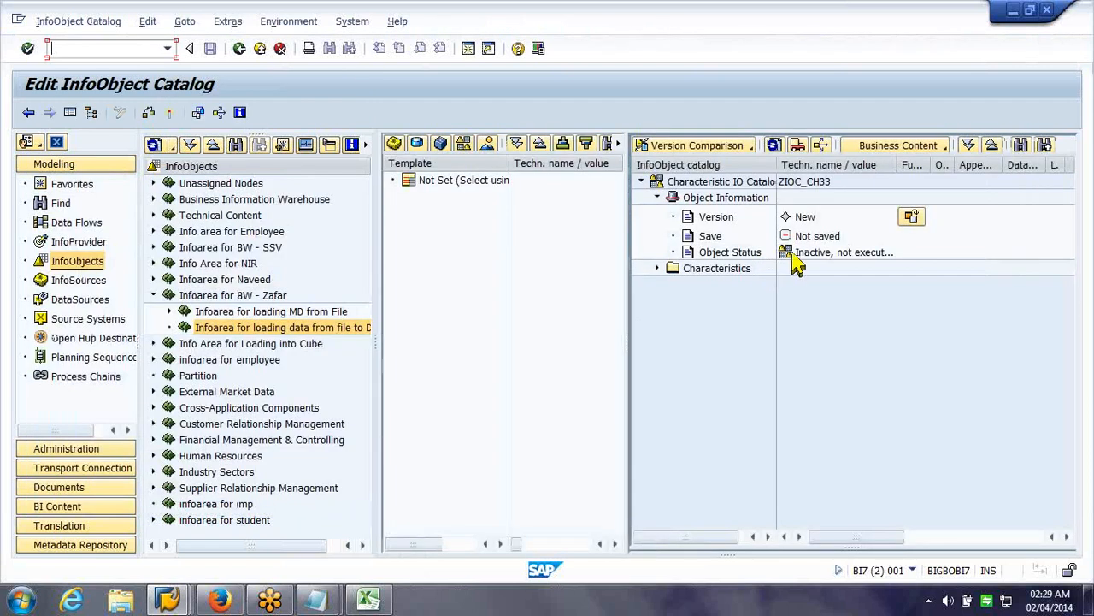
Insert the InfoObjects 0plant and 0comp_code into the characteristics of catalog ZIOC_CH33 and activate the catalog.
click(169, 112)
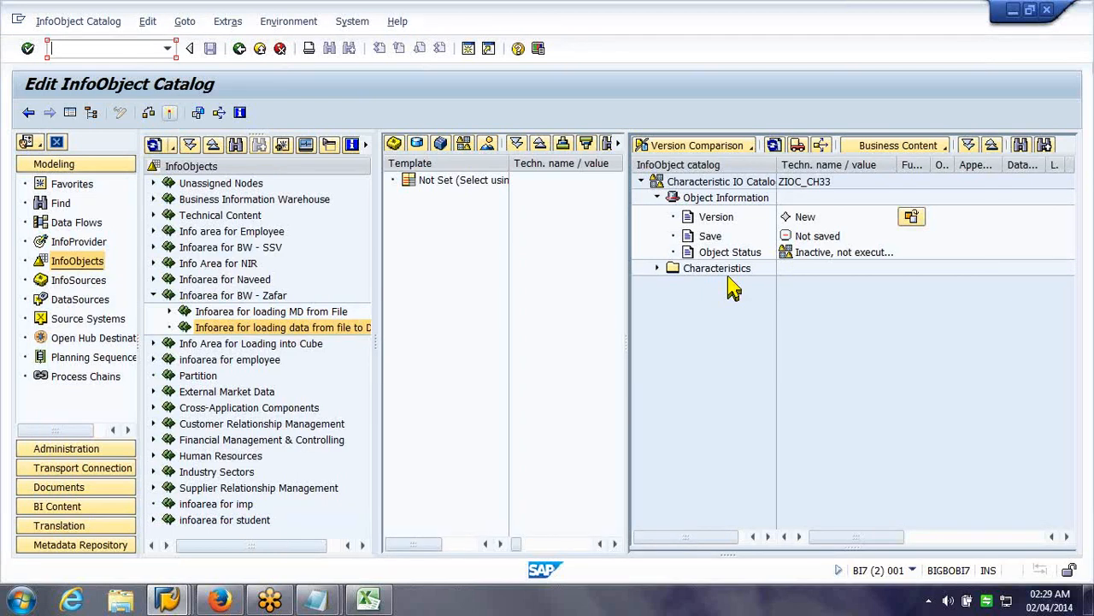
click(731, 272)
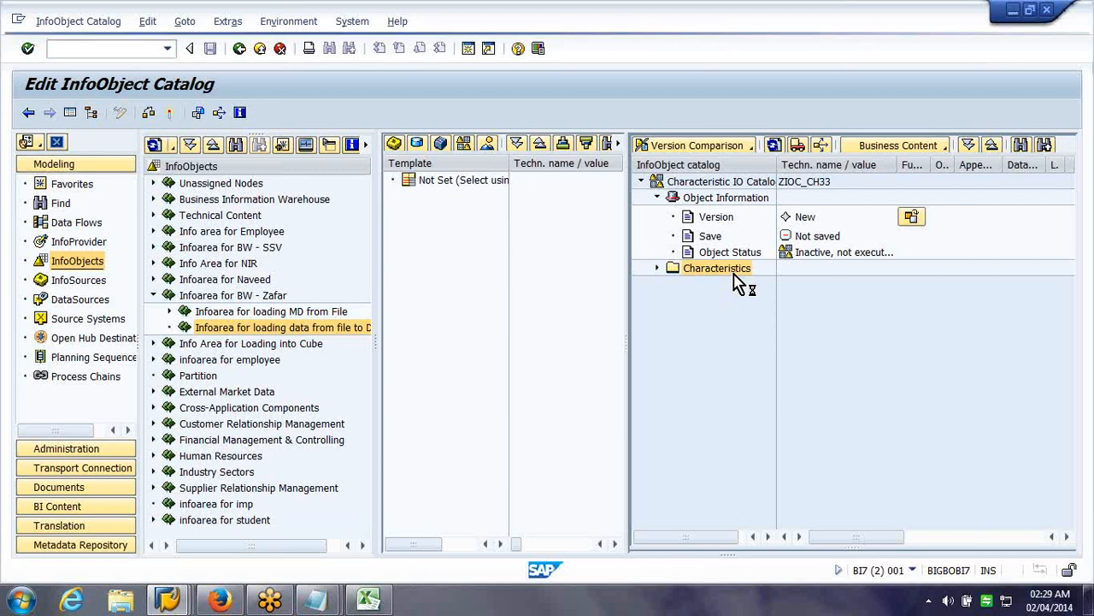
right_click(735, 280)
click(757, 306)
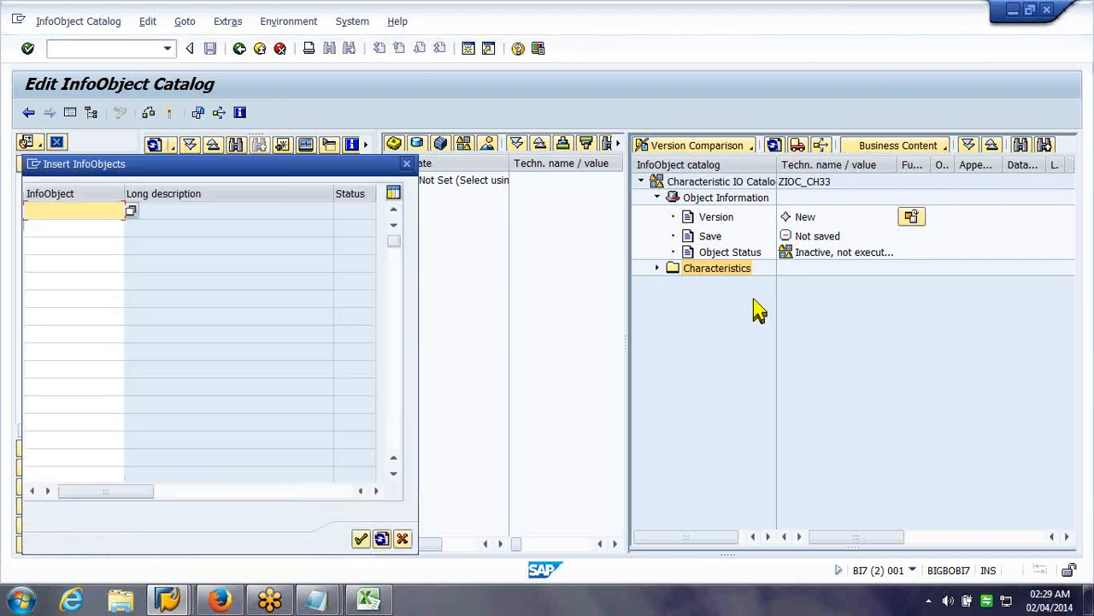
text(0pla)
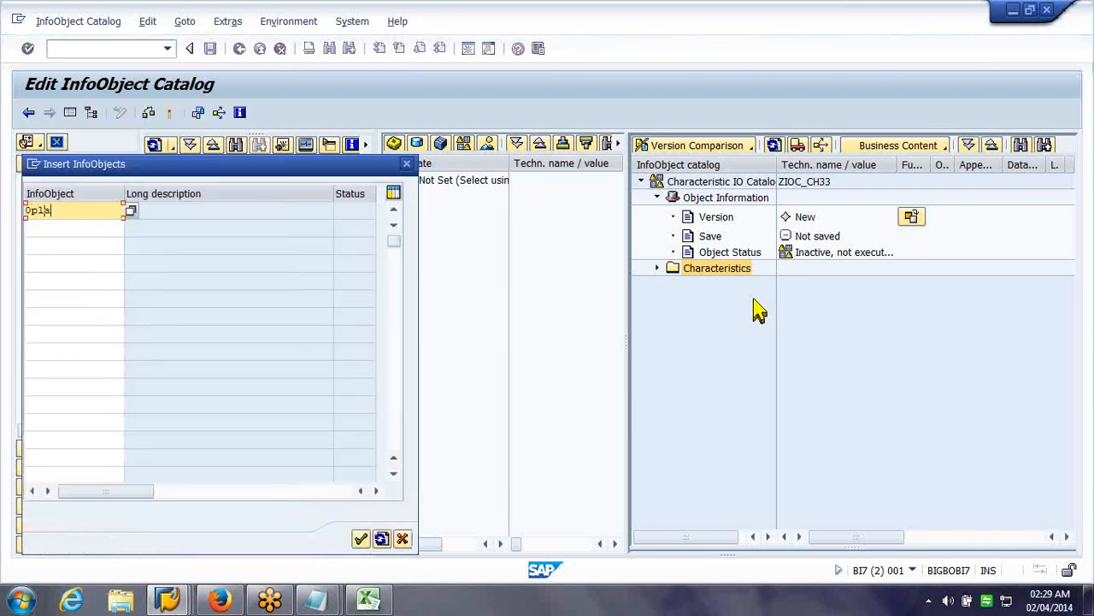
text(nt)
key(Down)
text(0)
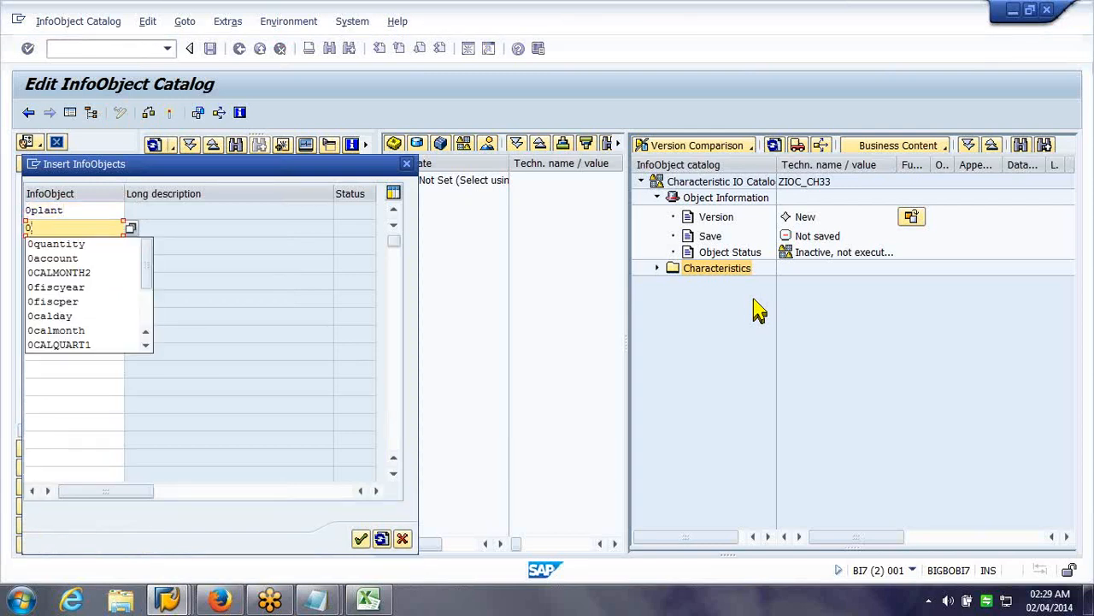
text(comp_cod)
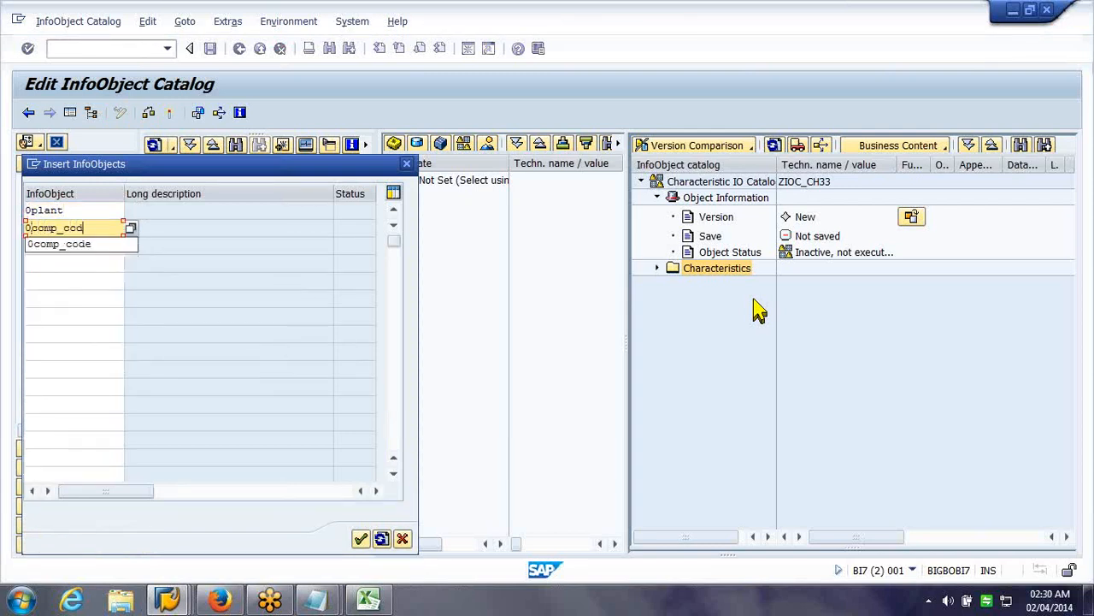
text(e)
key(Return)
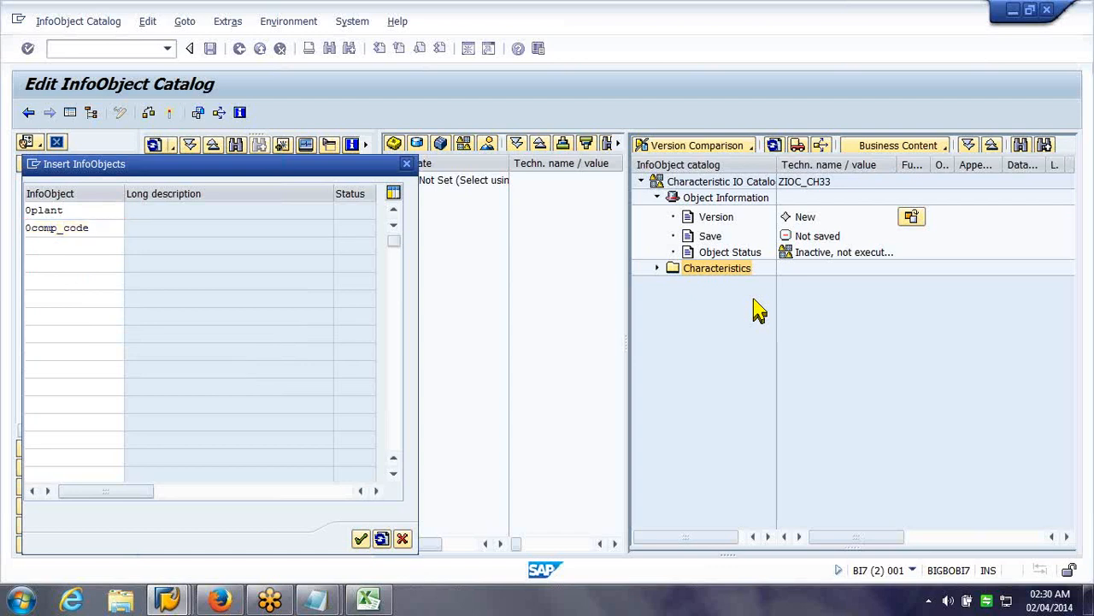
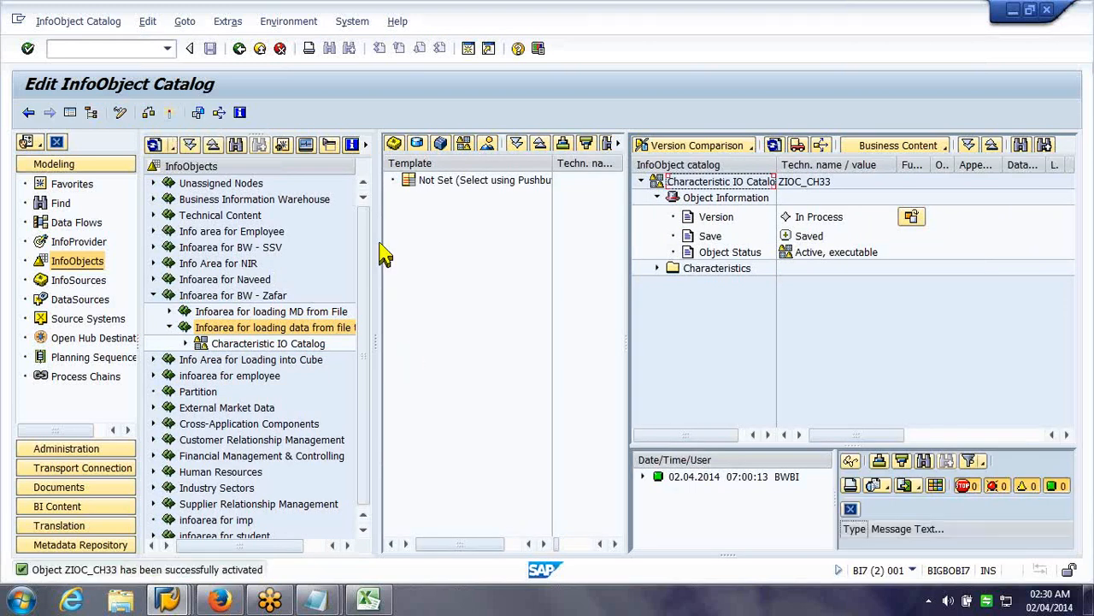
Create the characteristic InfoObject zch_accnt in the Characteristic IO Catalog with the long description "Account Number".
click(252, 344)
right_click(252, 347)
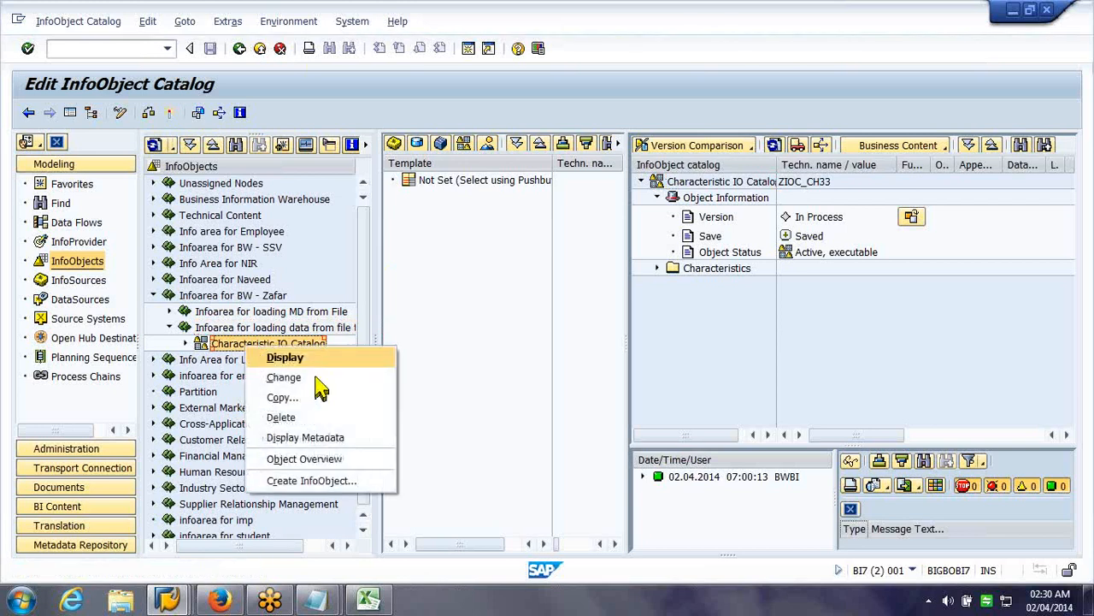
click(382, 484)
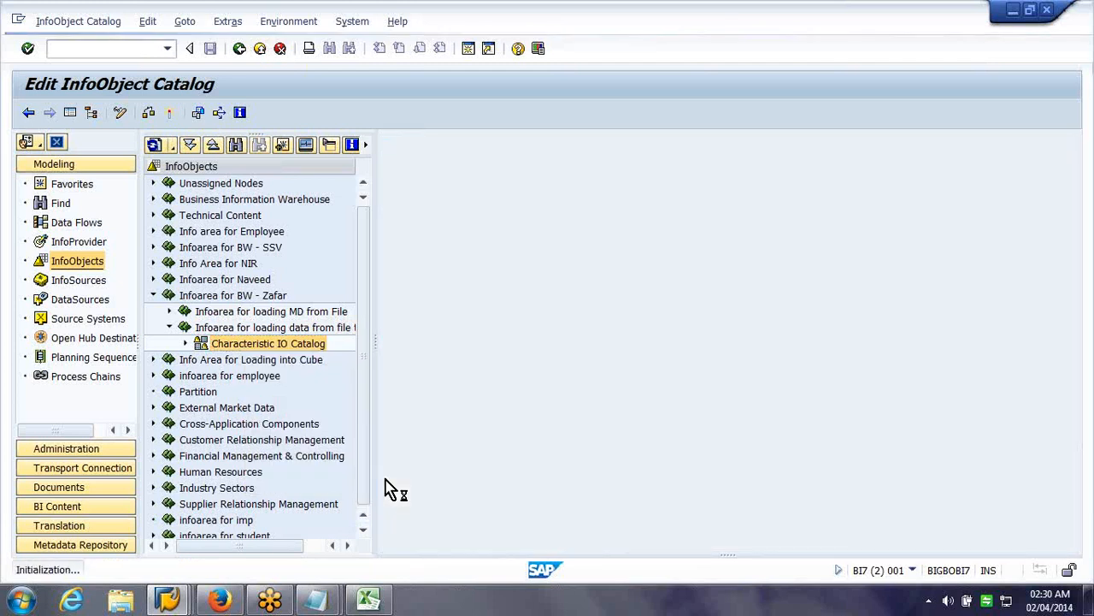
text(zch_accnt)
key(Tab)
text(Account Number)
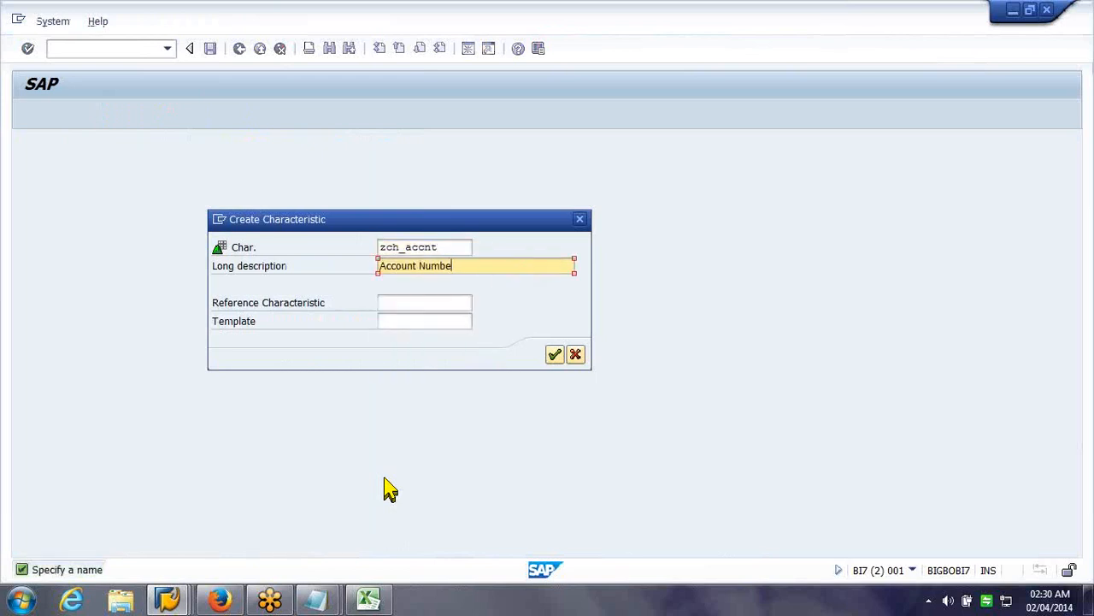
key(Return)
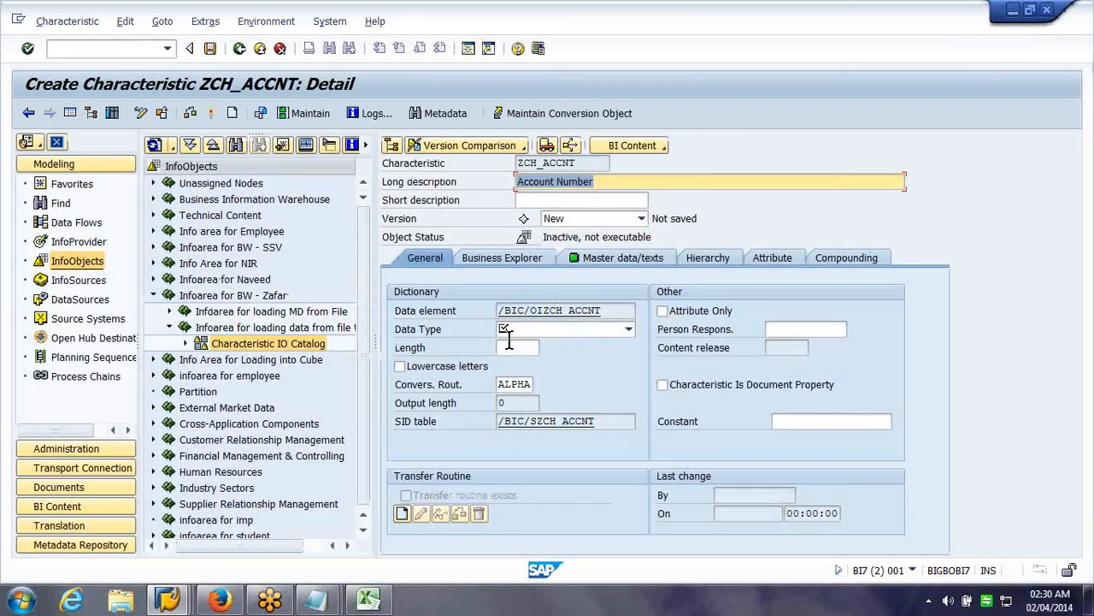
Set the data type of ZCH_ACCNT to CHAR - Character String with length 5 and activate the characteristic.
click(509, 334)
click(516, 340)
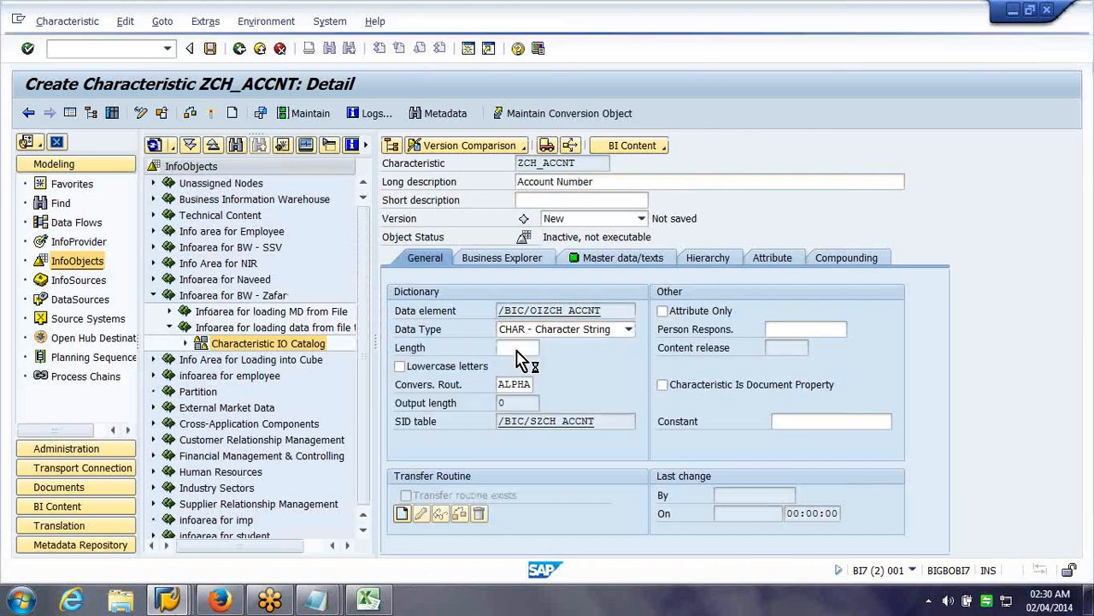
click(515, 347)
key(Return)
text(5)
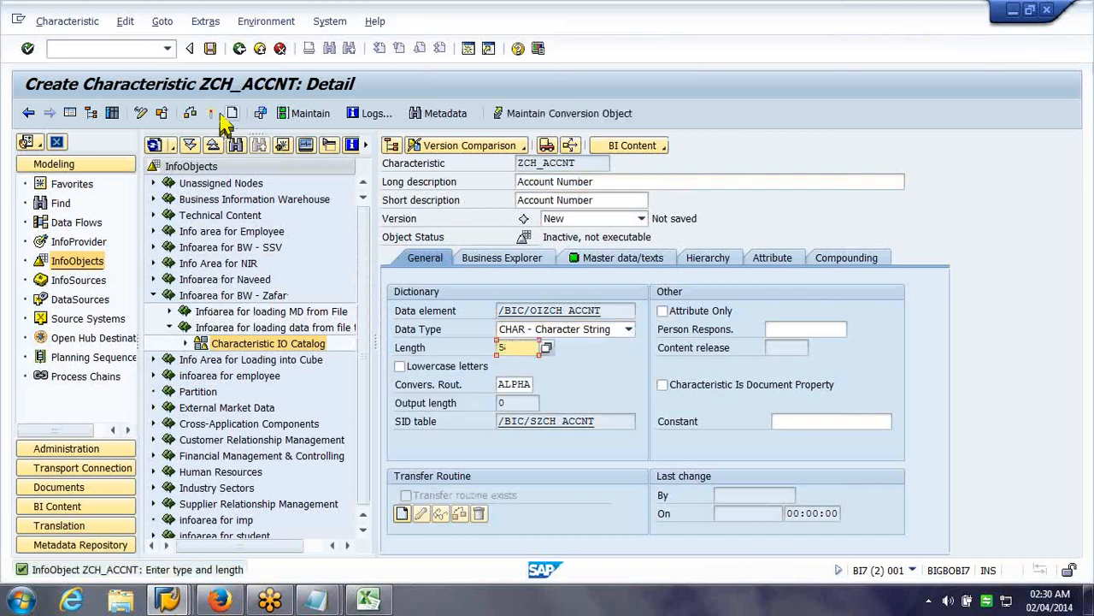
key(Return)
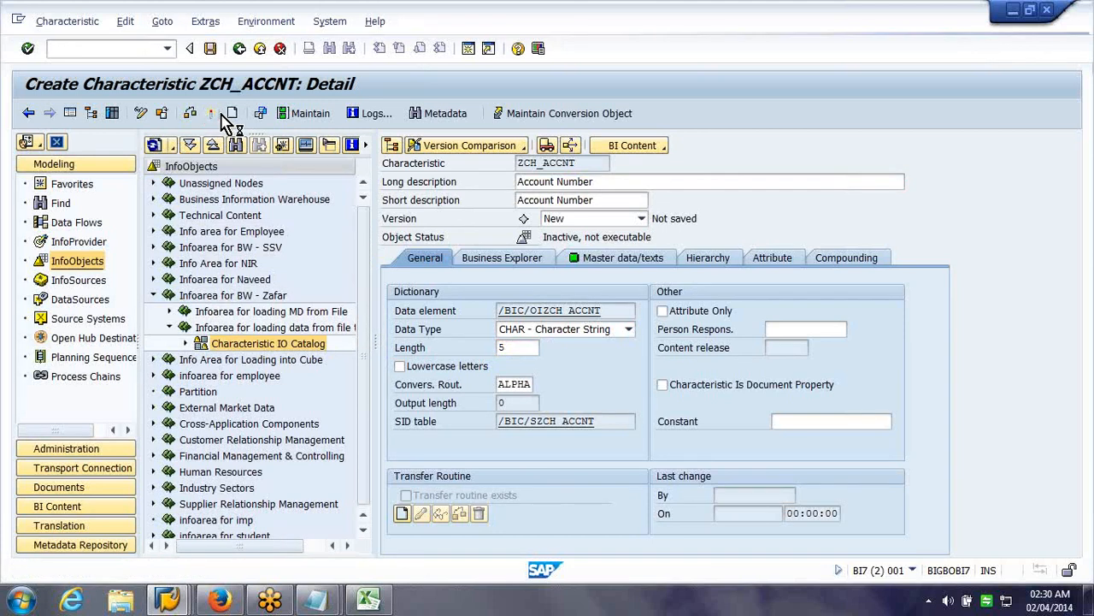
click(222, 115)
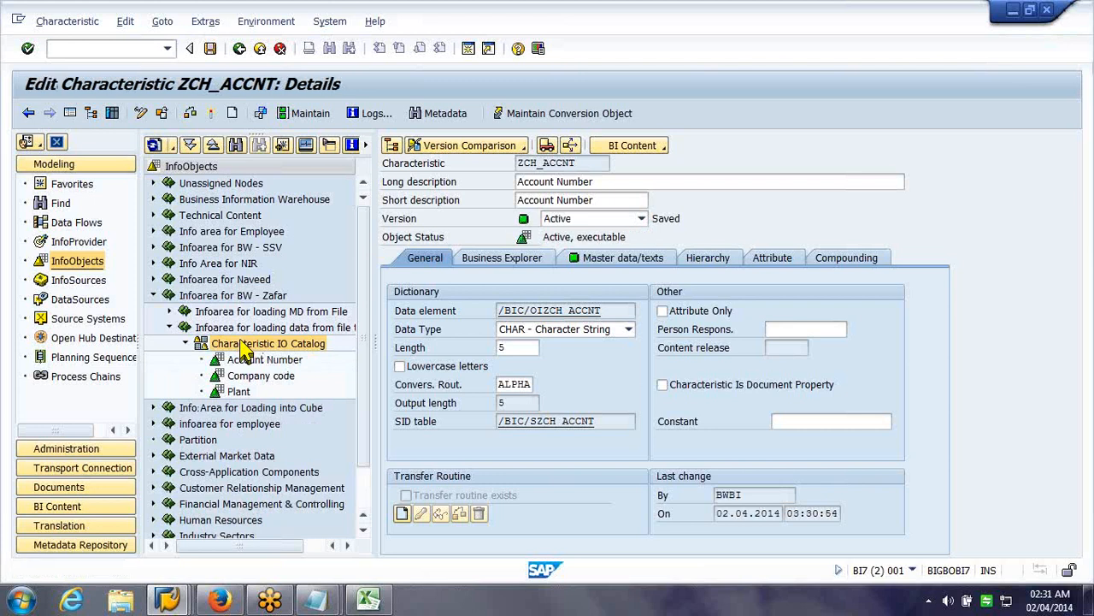
Create the characteristic InfoObject zch_prctr in the Characteristic IO Catalog with the long description "Profit Center".
right_click(245, 349)
click(324, 477)
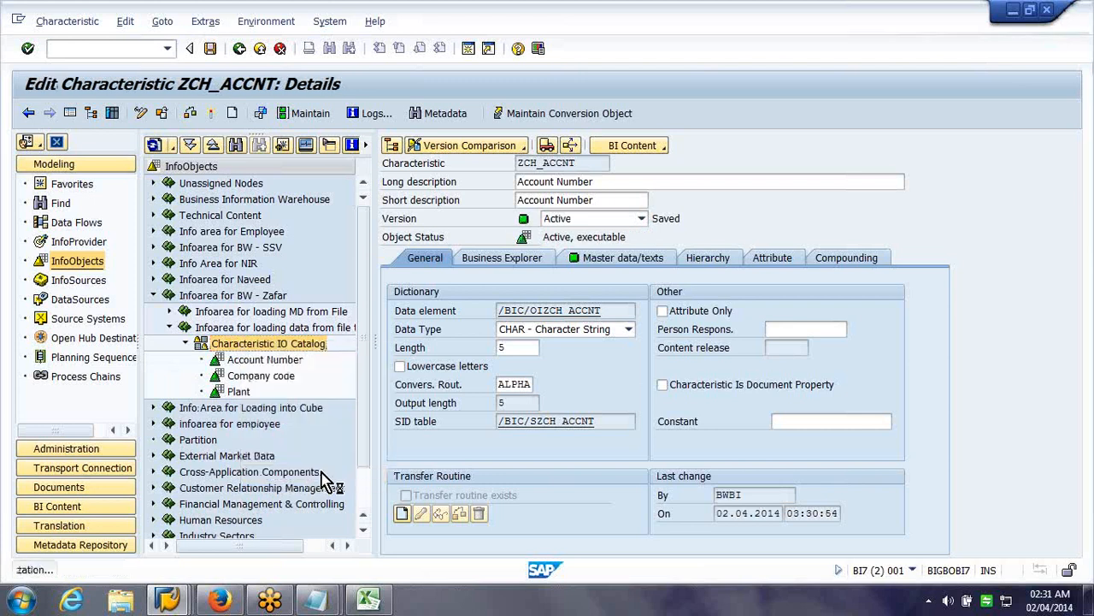
text(zch_)
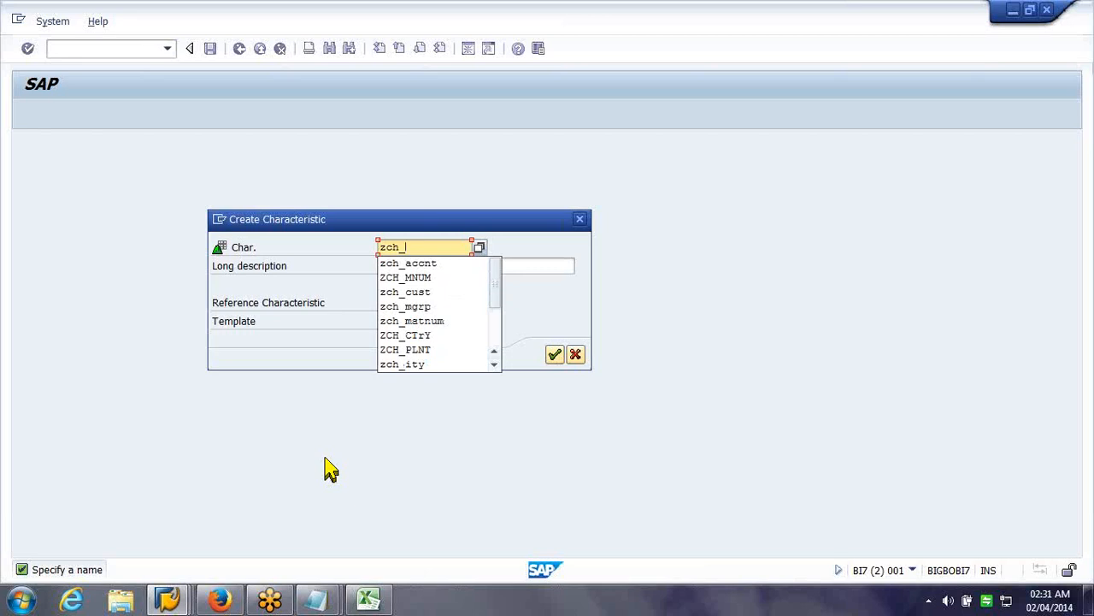
text(prctr)
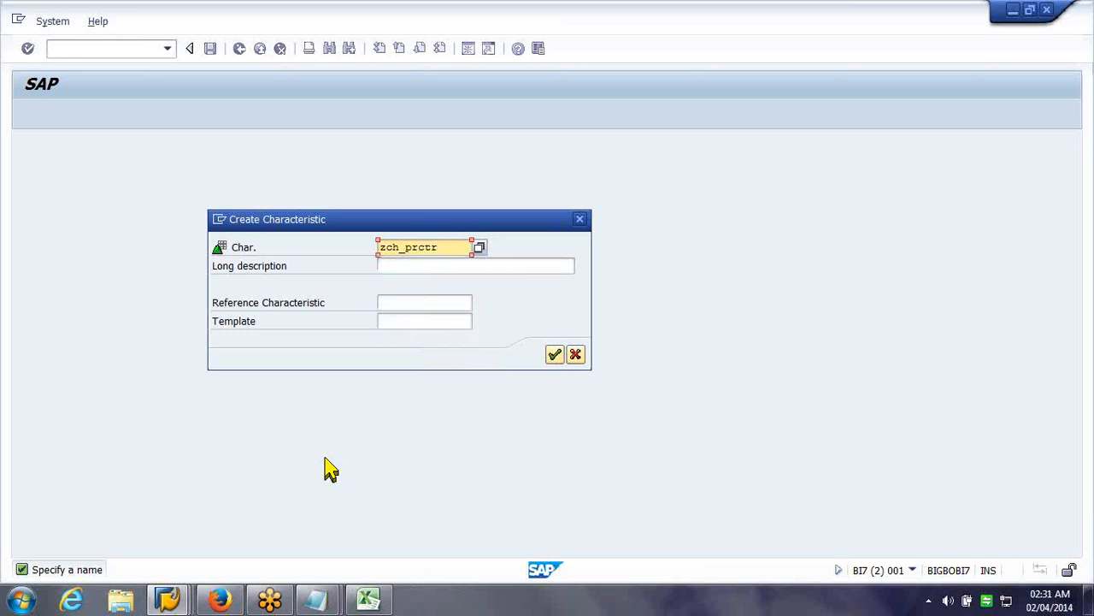
key(Tab)
text(Profit Center)
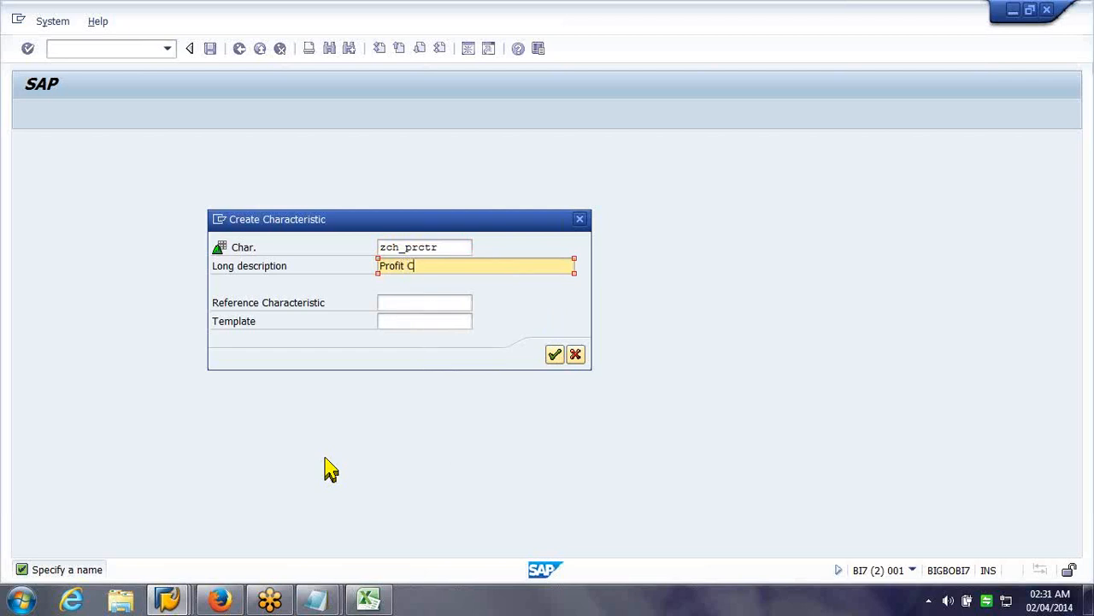
key(Return)
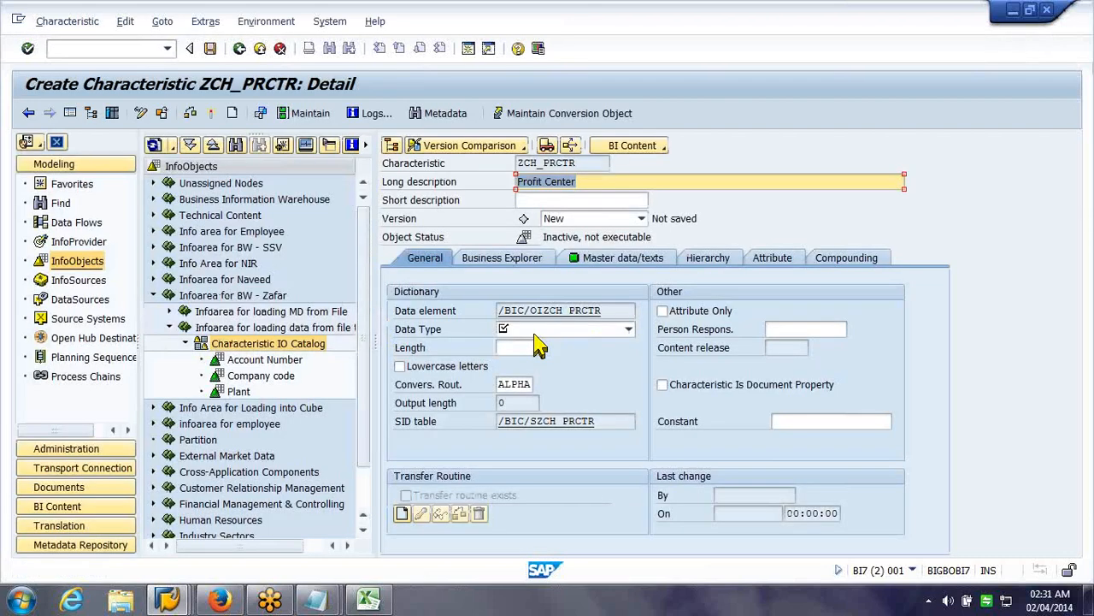
Define and activate ZCH_PRCTR as CHAR - Character String with length 5, and consult the DSO specification workbook in Excel.
click(540, 329)
click(525, 344)
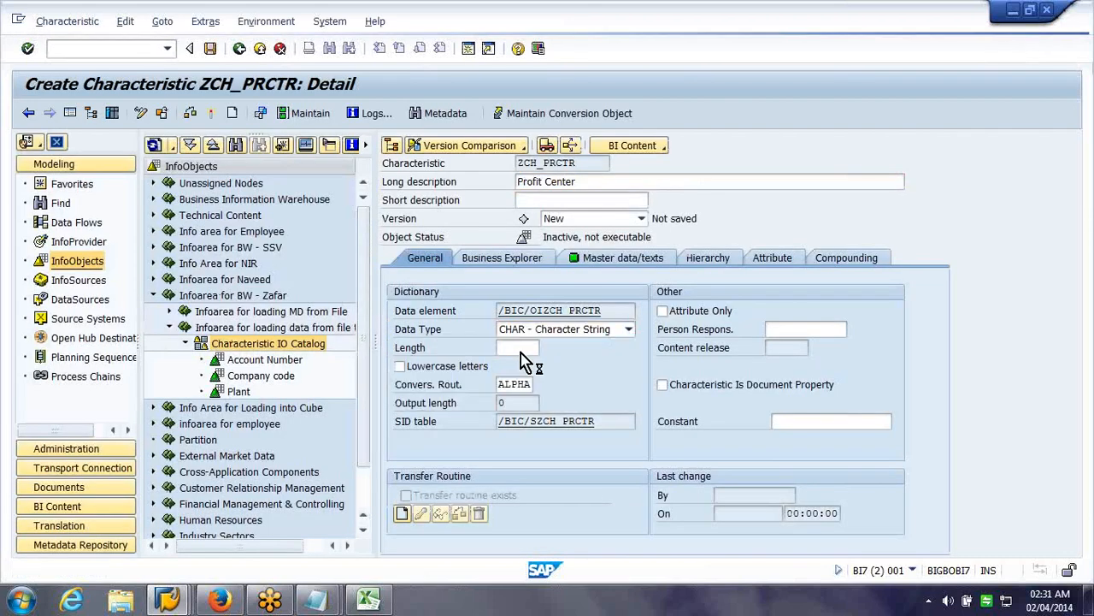
text(5)
click(211, 113)
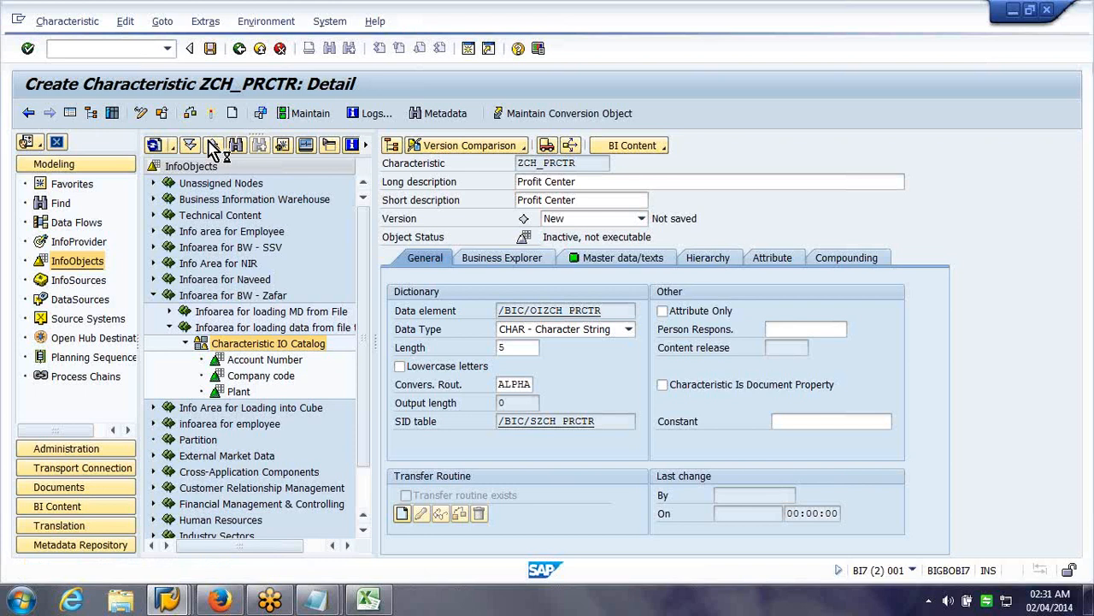
click(382, 601)
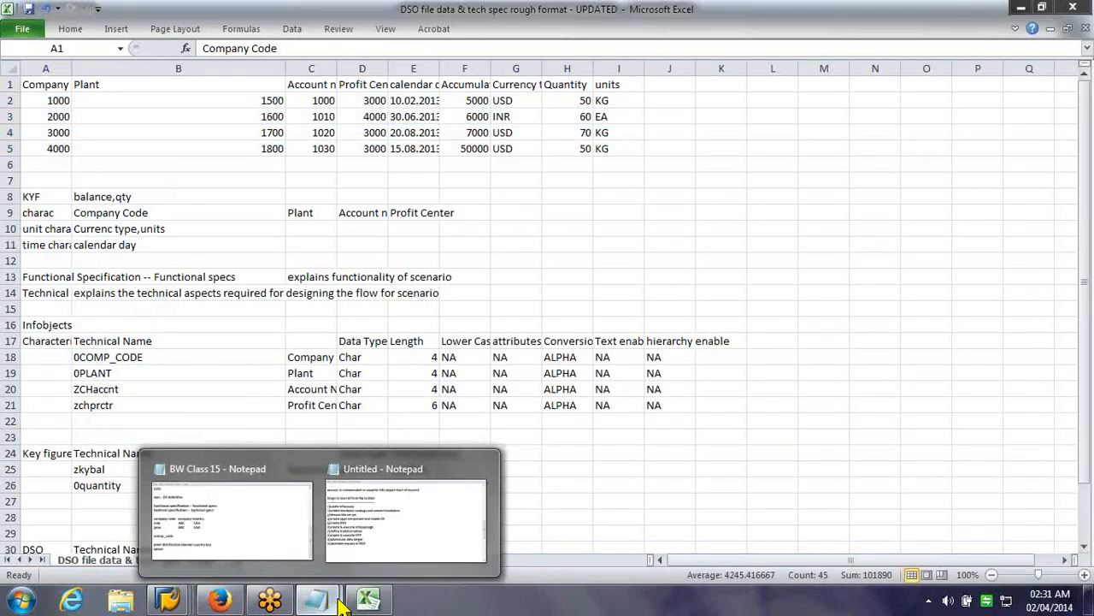
click(352, 597)
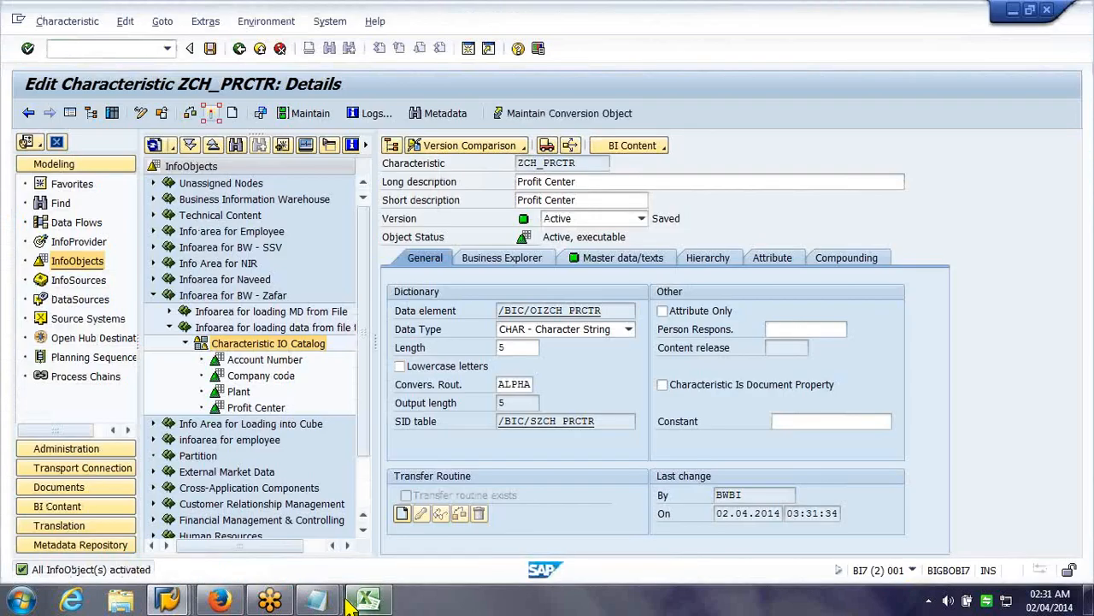
Create the key figure InfoObject catalog zioc_ky33 under infoarea ZIA_ZFD, described as "KYF IO Catalog", and expand its Key Figures folder.
click(272, 331)
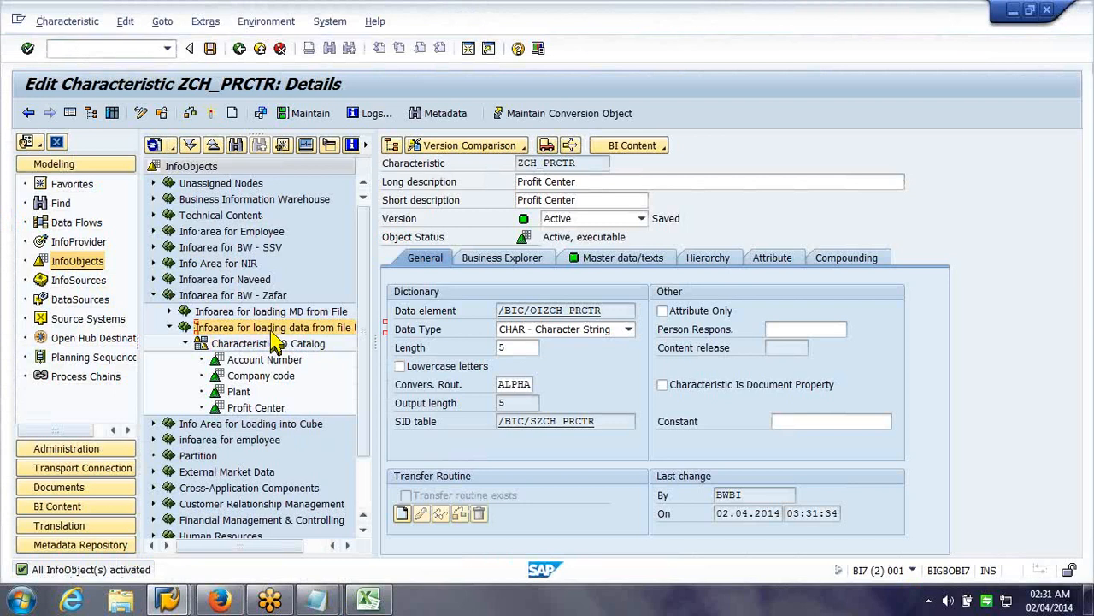
right_click(274, 340)
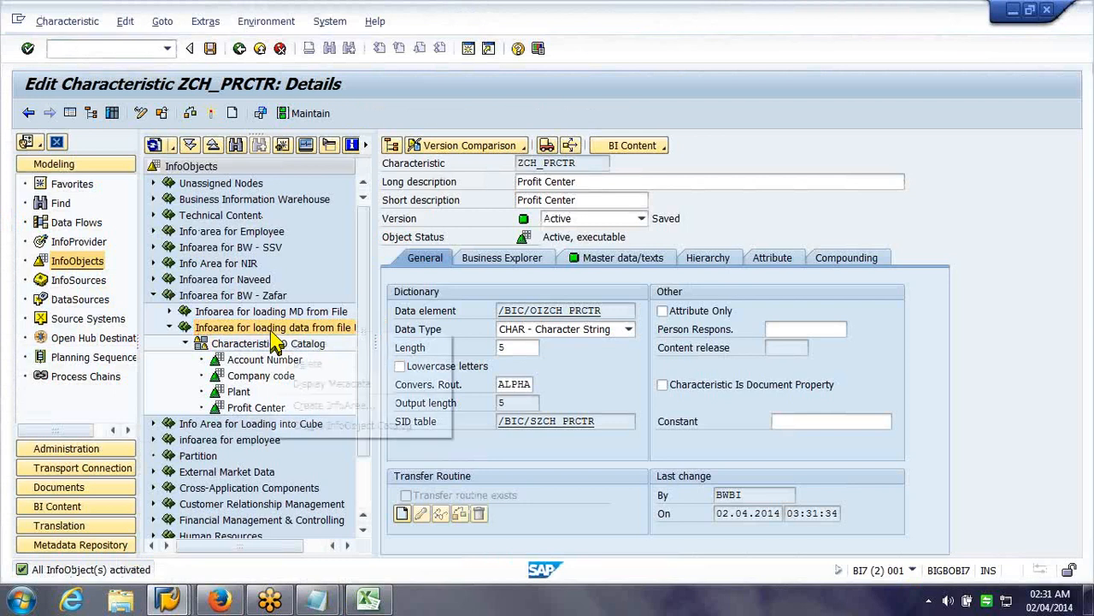
click(328, 427)
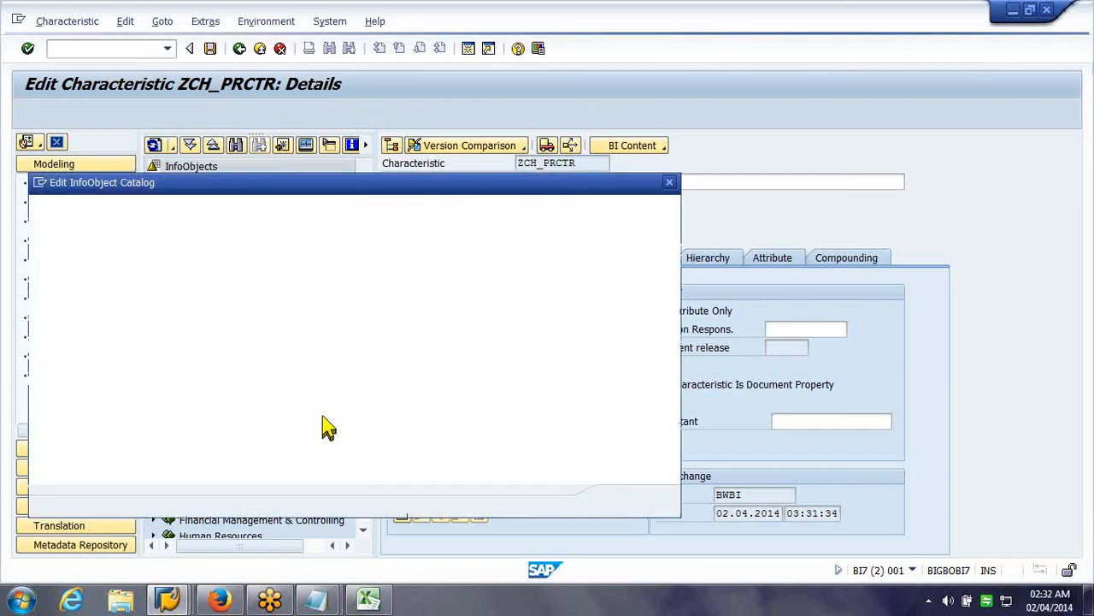
text(zioc_ky33)
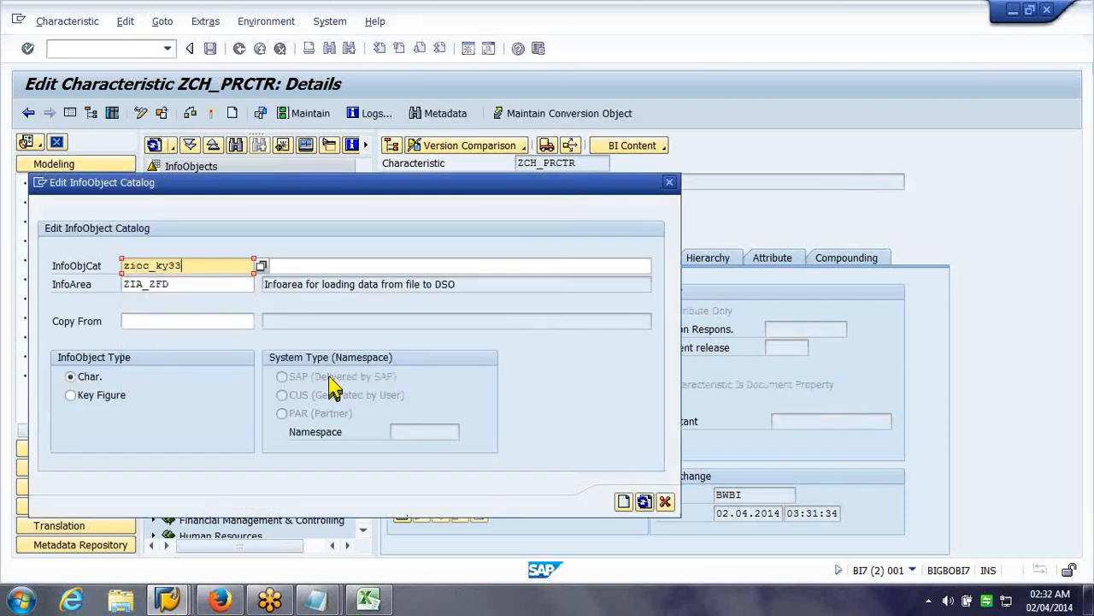
key(Tab)
click(111, 400)
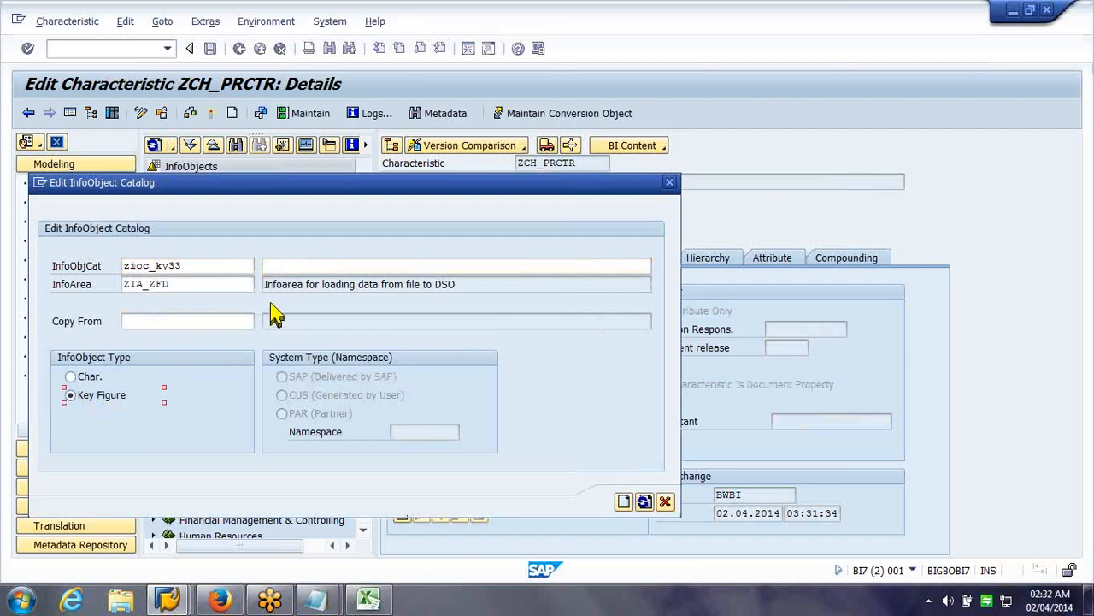
click(293, 263)
text(KYF )
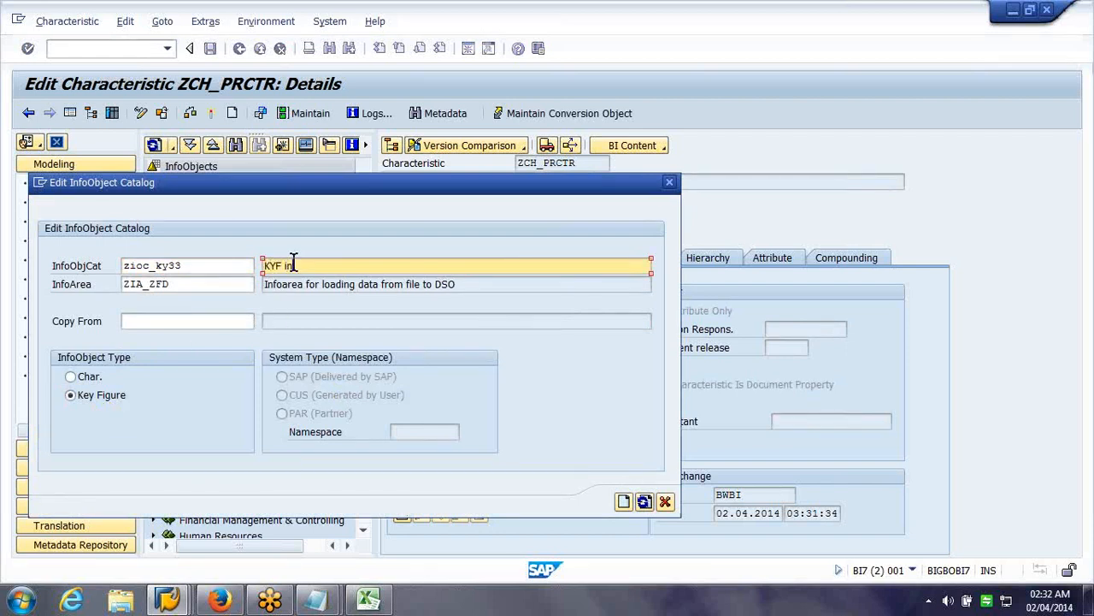
text(IO Catalog)
key(Return)
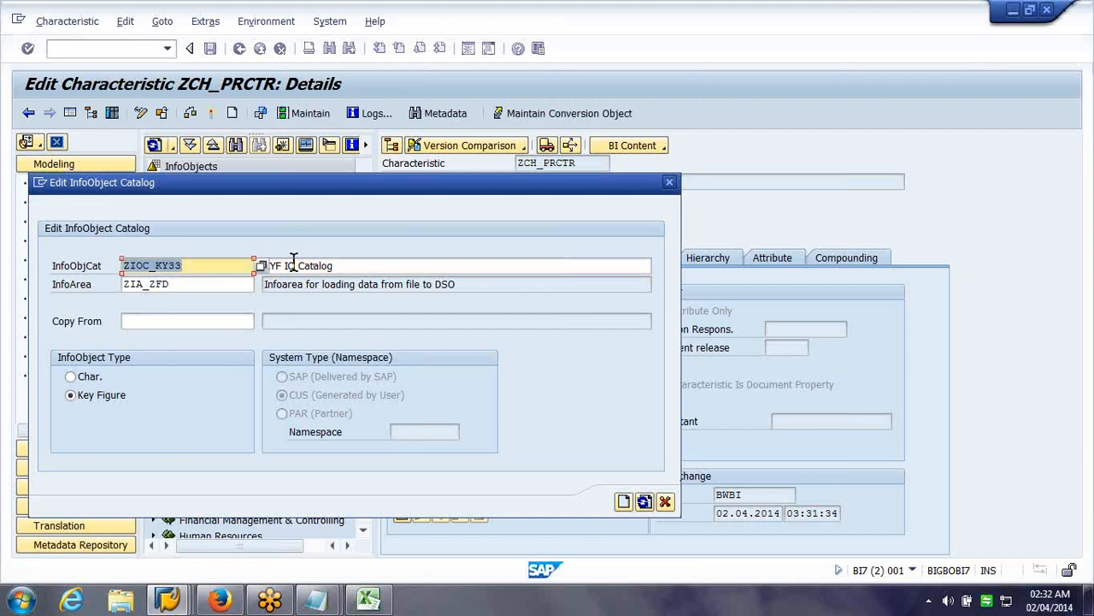
click(293, 265)
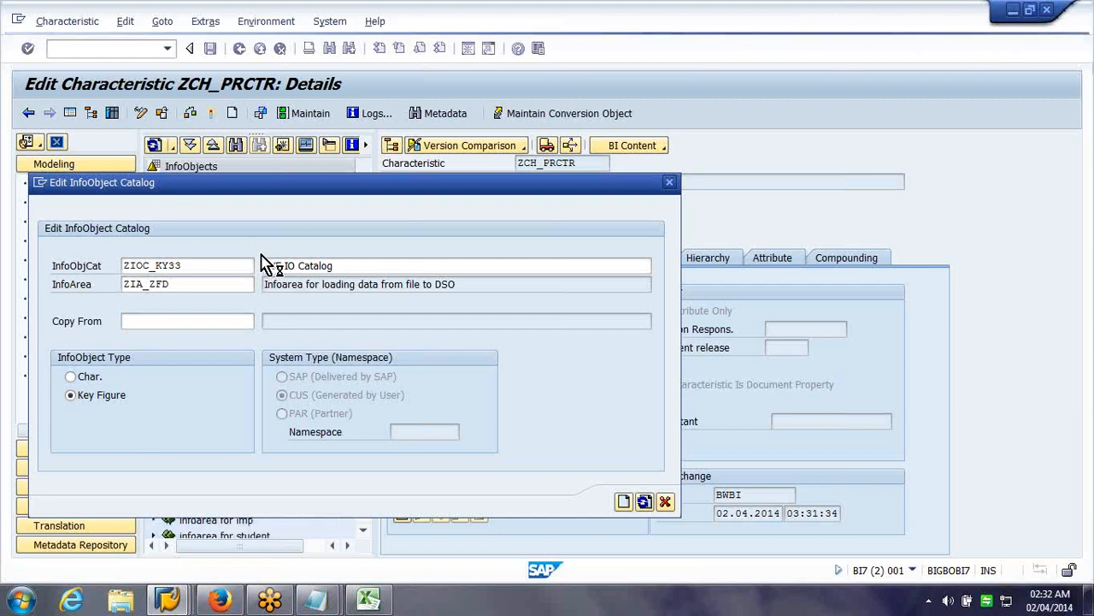
key(Return)
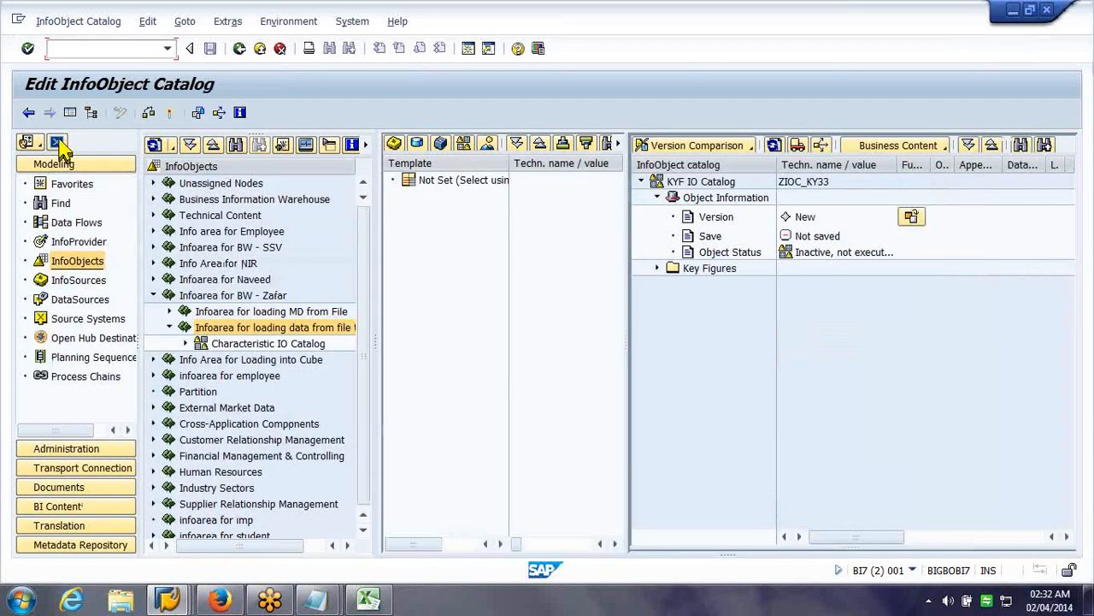
click(657, 268)
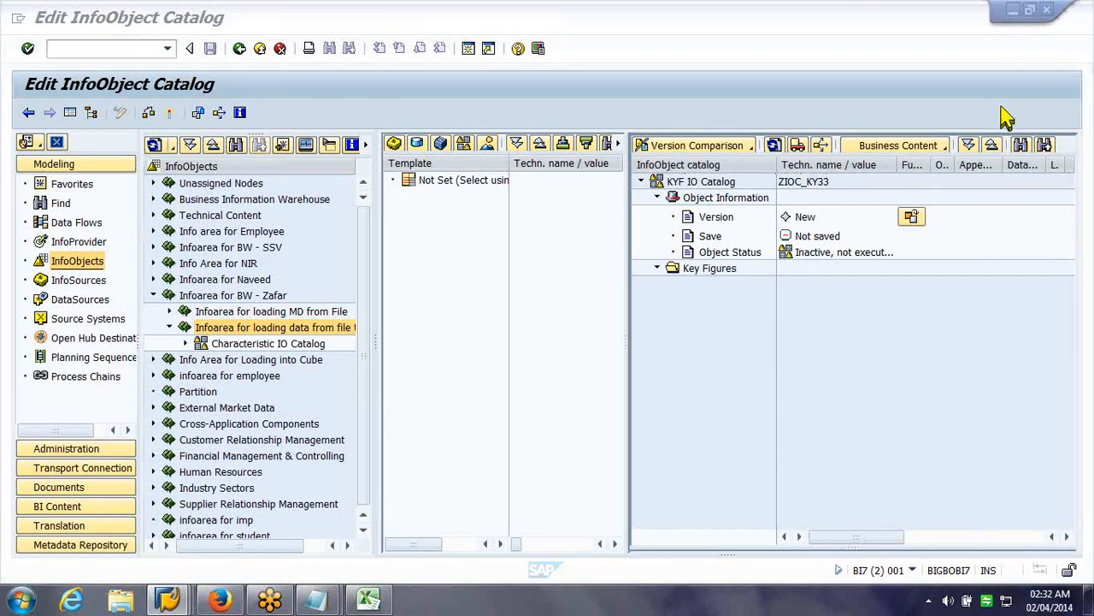
Try to insert the InfoObject 0quantity into the Key Figures folder of the KYF IO Catalog.
click(701, 270)
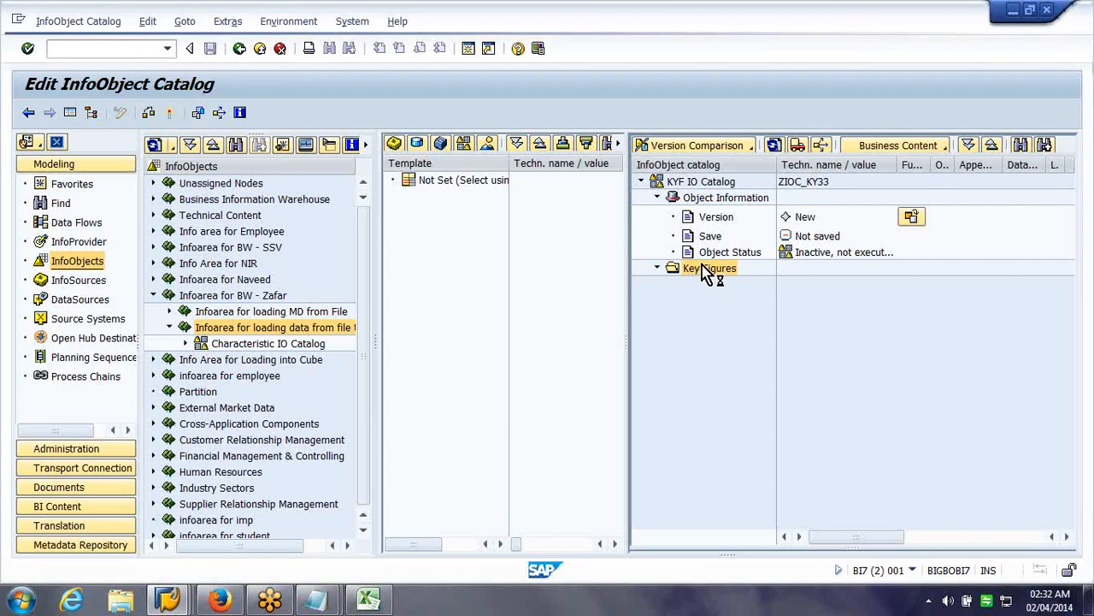
right_click(705, 272)
click(727, 297)
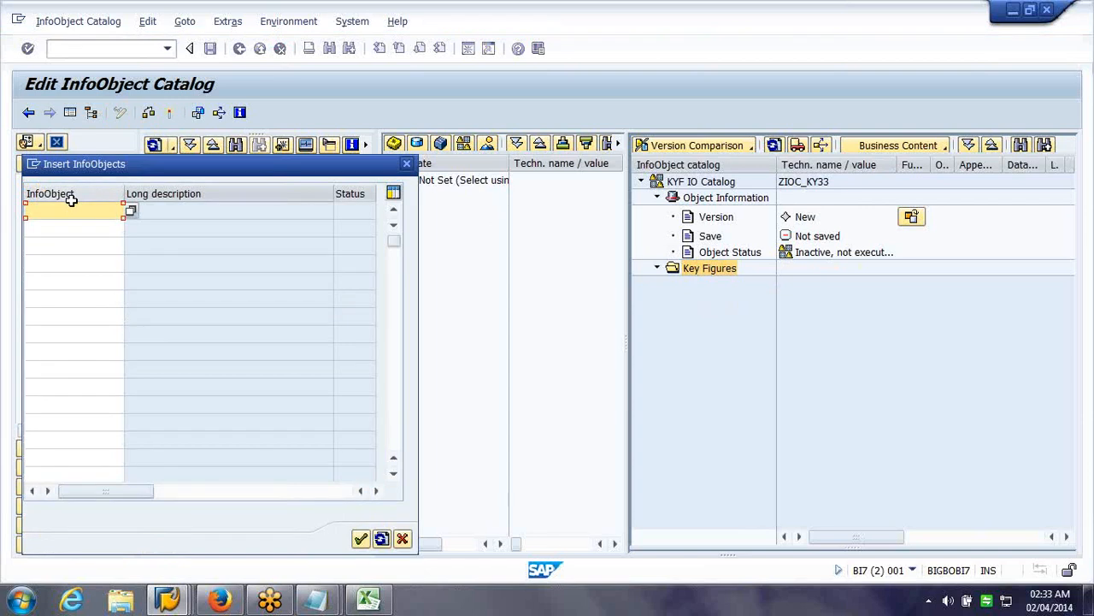
text(0quantity)
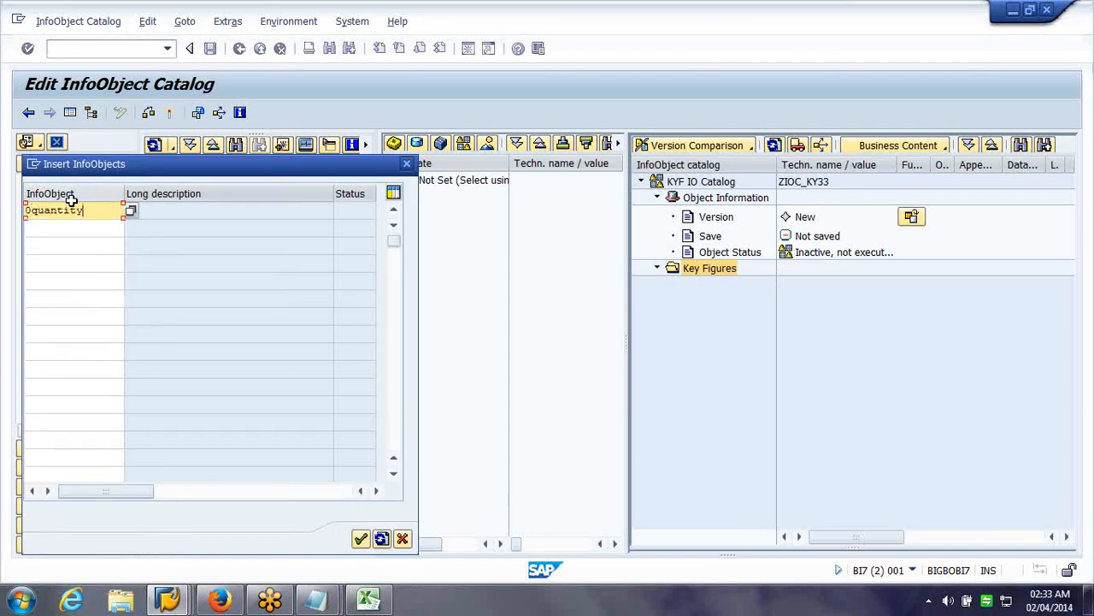
key(Return)
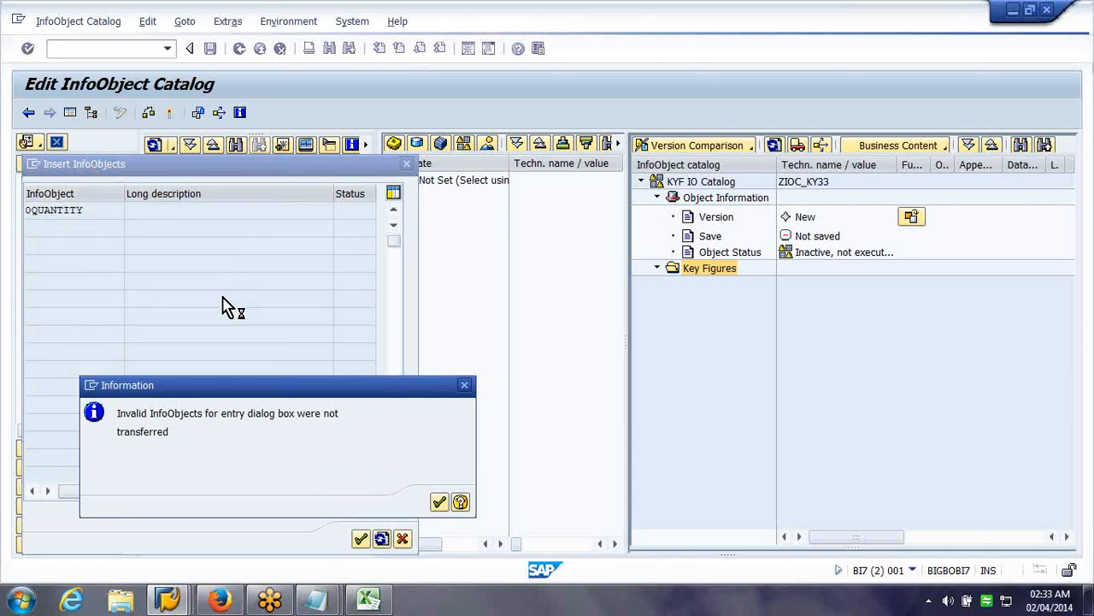
Switch to the DSO specification workbook in Excel, change the QTY key figure's technical name to zqtity, and save it in CSV format.
click(371, 600)
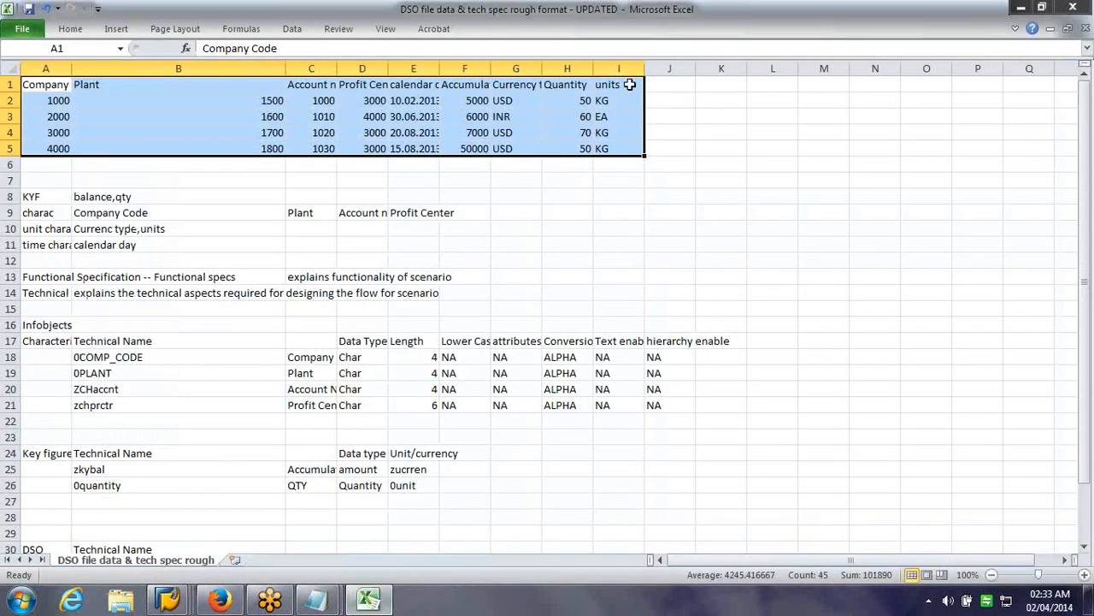
click(630, 85)
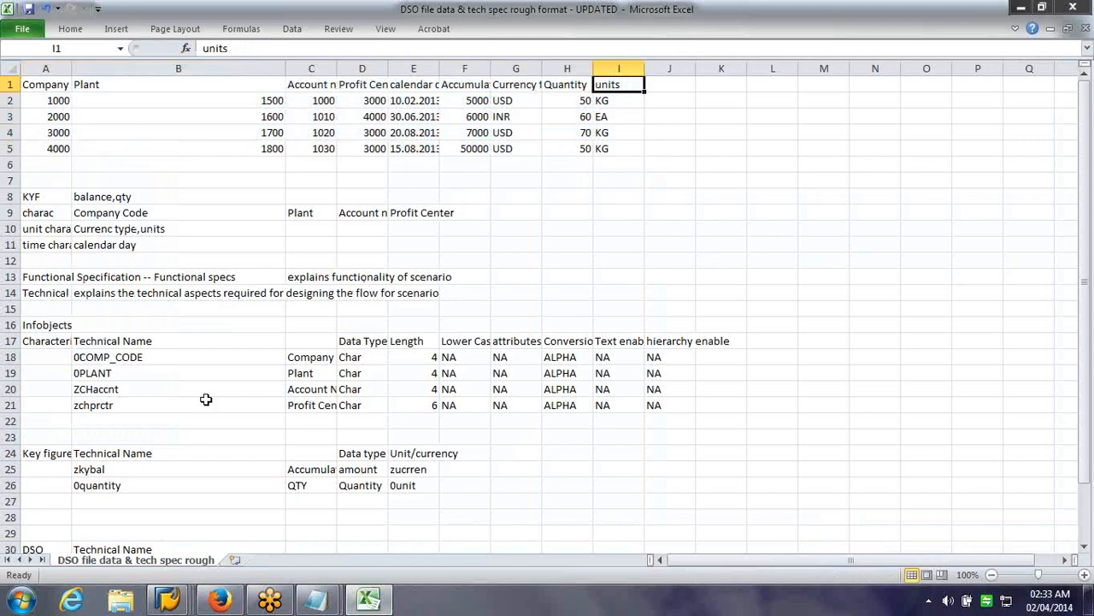
click(100, 487)
key(Down)
key(Down)
key(Down)
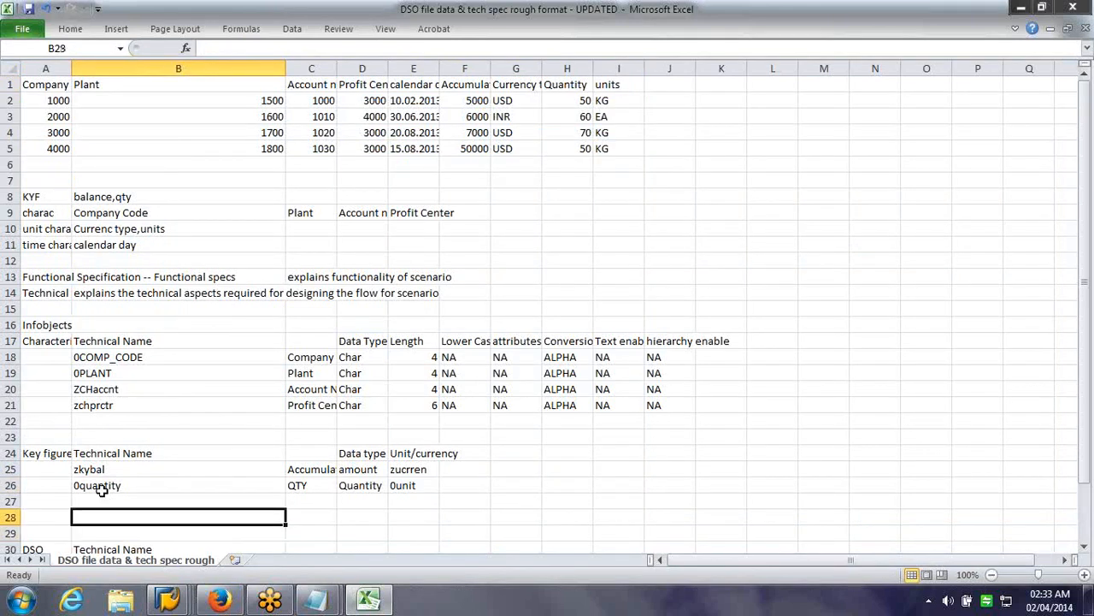
click(102, 491)
double_click(101, 487)
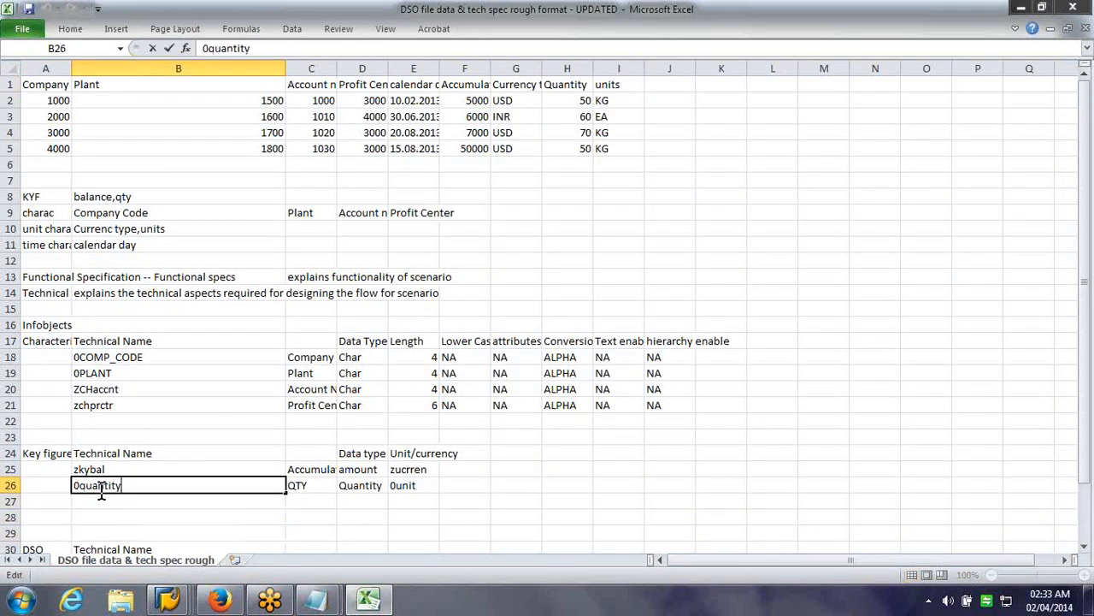
key(Delete)
text(z)
key(BackSpace)
key(BackSpace)
key(BackSpace)
key(Tab)
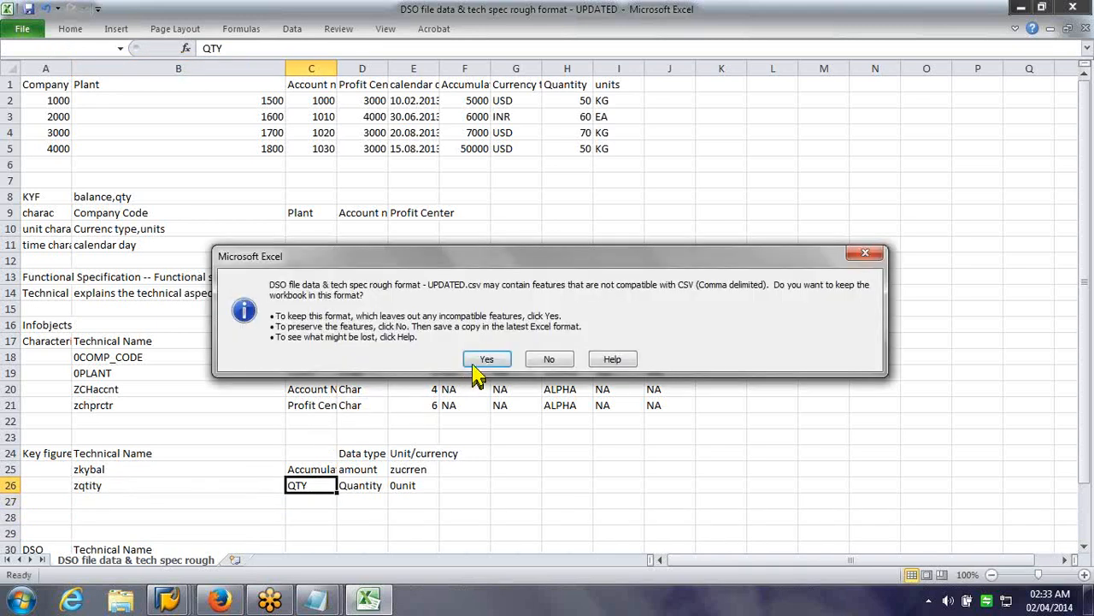
click(481, 362)
Switch to SAP and create a Unit InfoObject named zunitq in the Edit InfoObjects start screen.
click(170, 600)
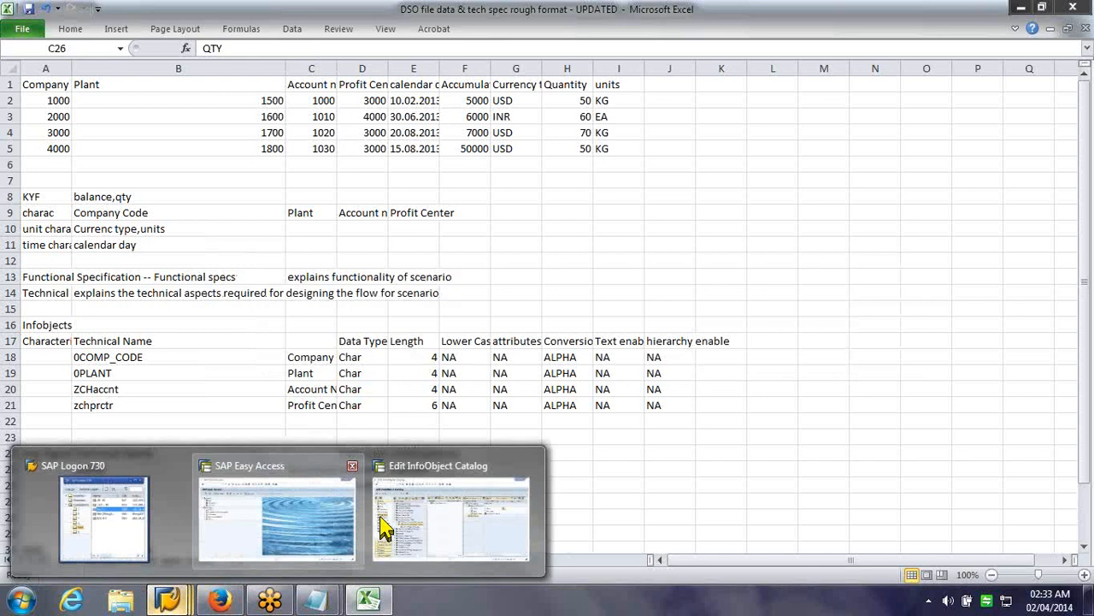
mouse_move(384, 527)
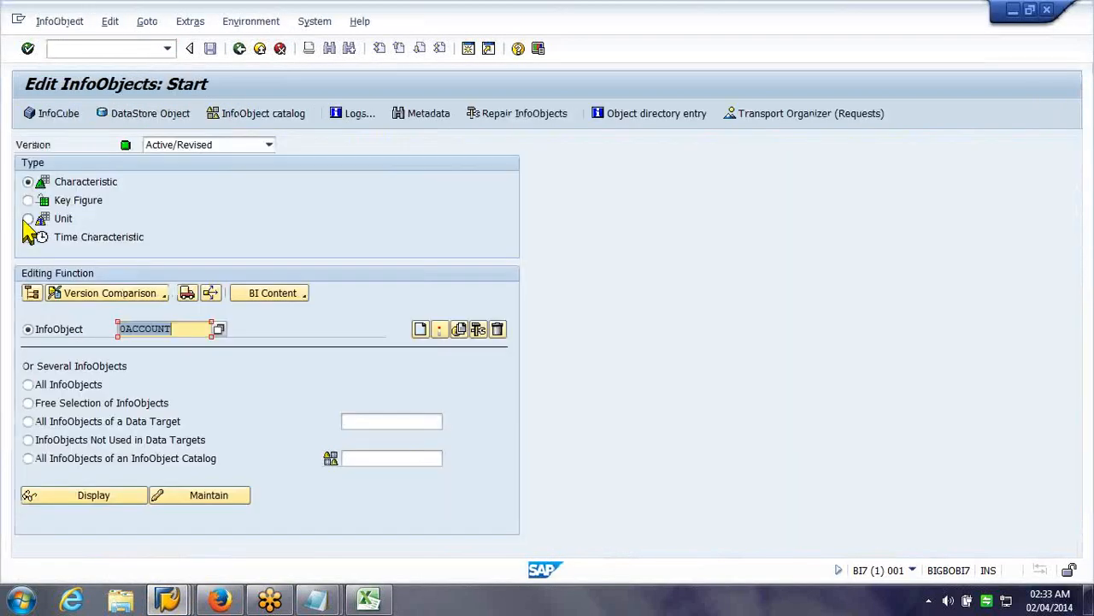
click(29, 218)
click(167, 329)
key(BackSpace)
key(BackSpace)
text(zunitq)
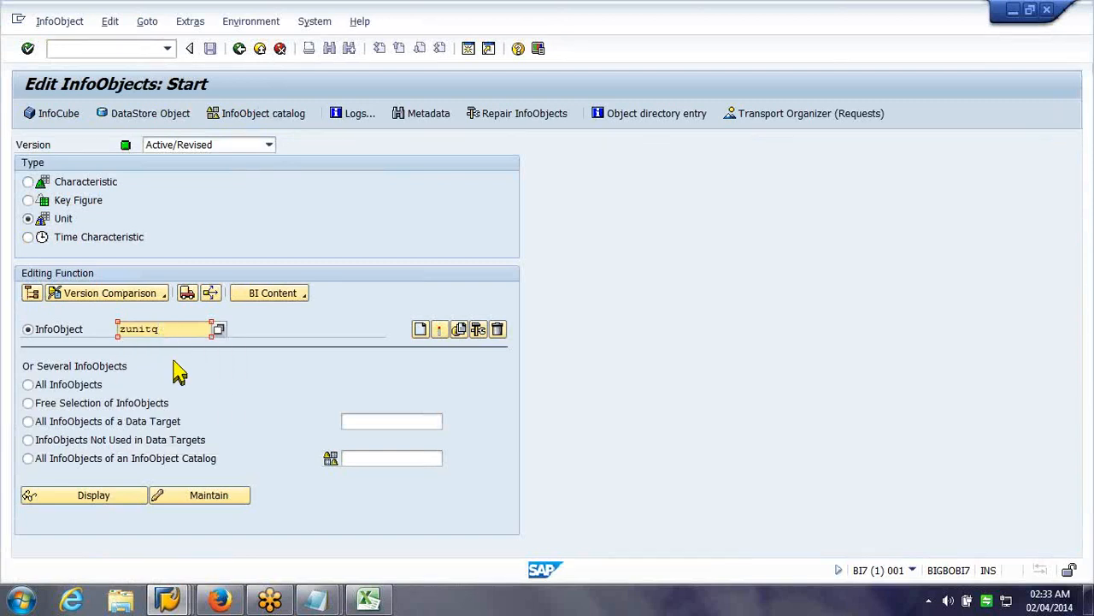
click(426, 333)
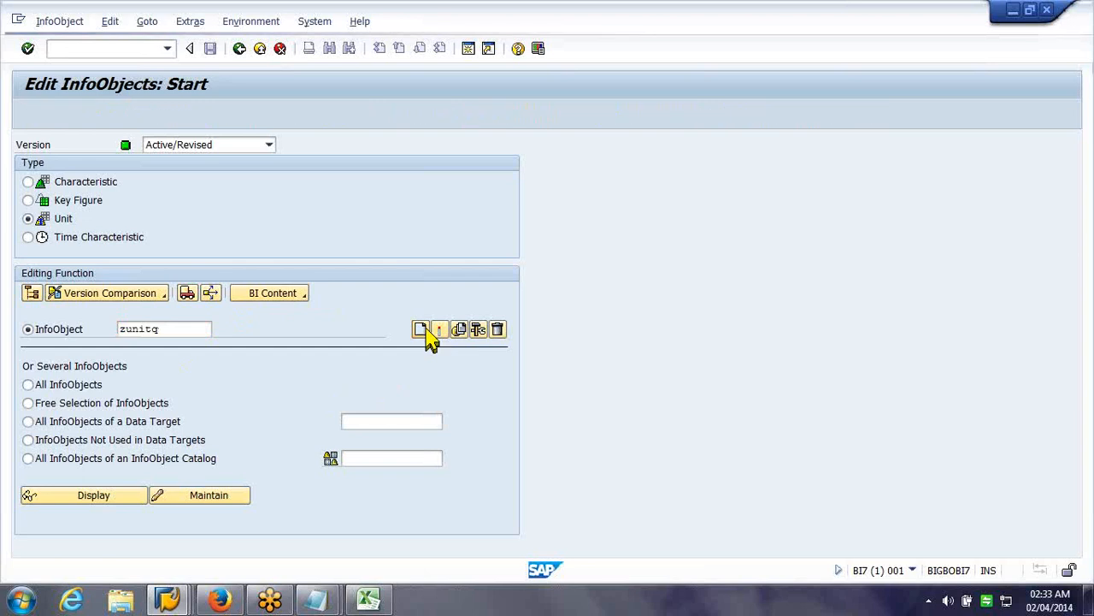
Create the unit InfoObject ZUNITQ with the long description "Units".
text(Unit)
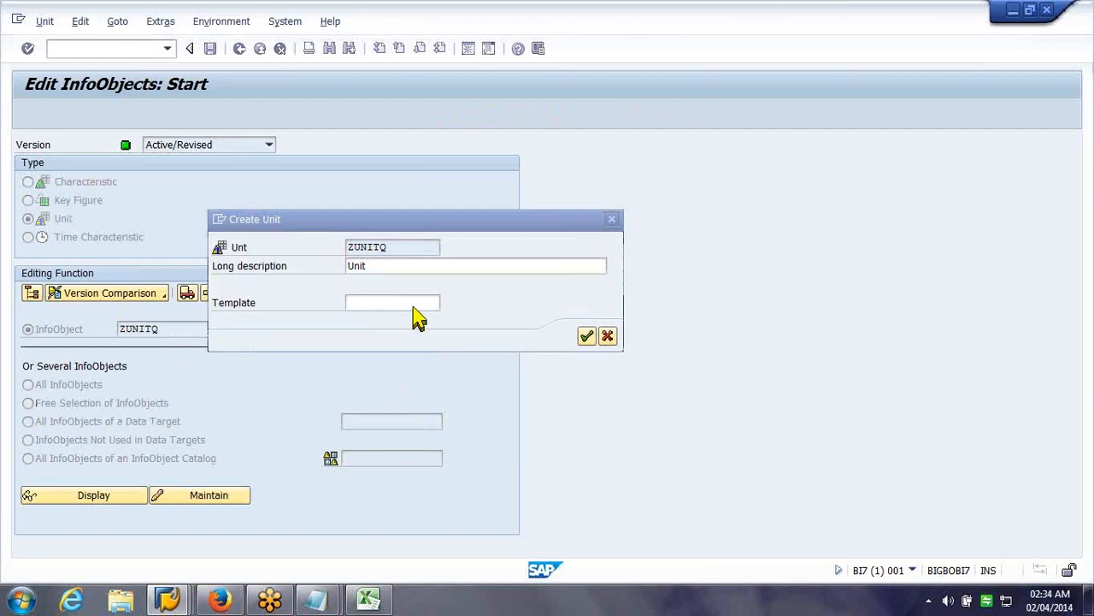
mouse_move(353, 603)
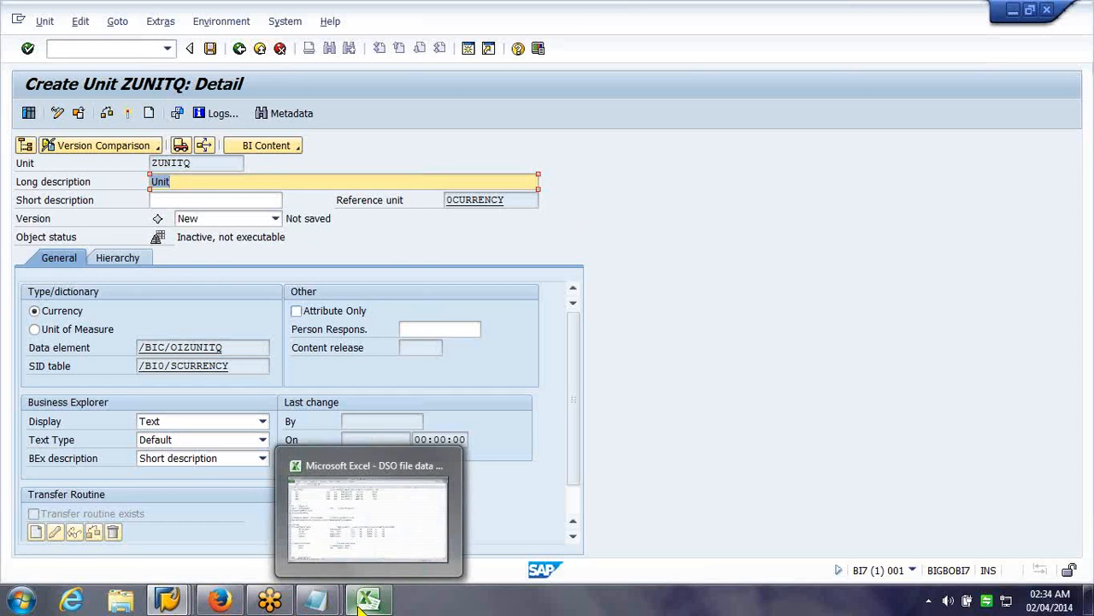
click(361, 607)
click(367, 602)
click(242, 183)
text(s)
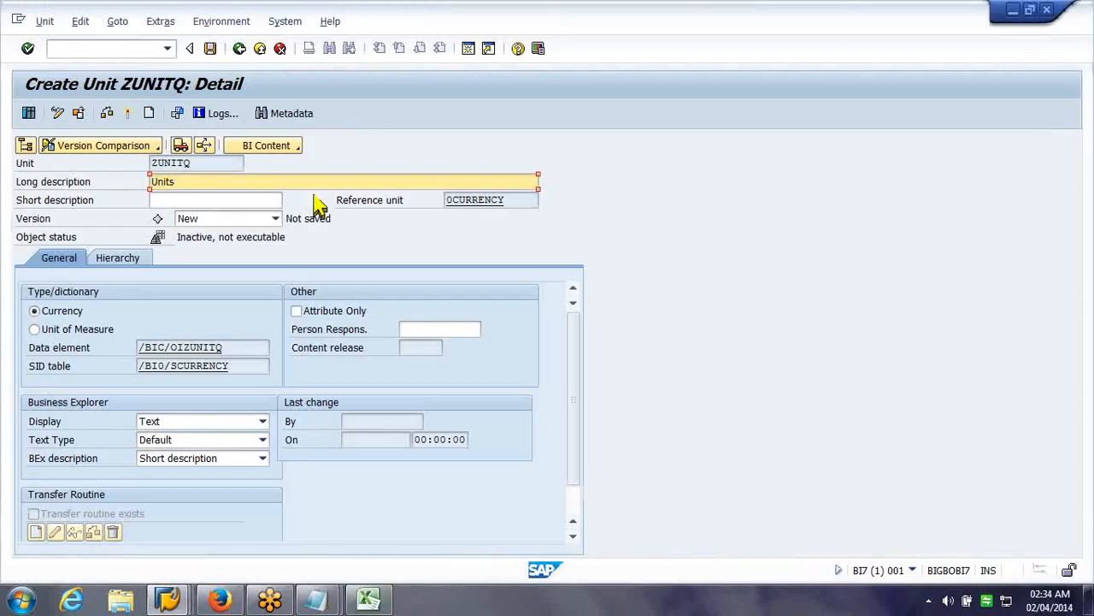
Set ZUNITQ's type to Unit of Measure and activate it.
click(86, 332)
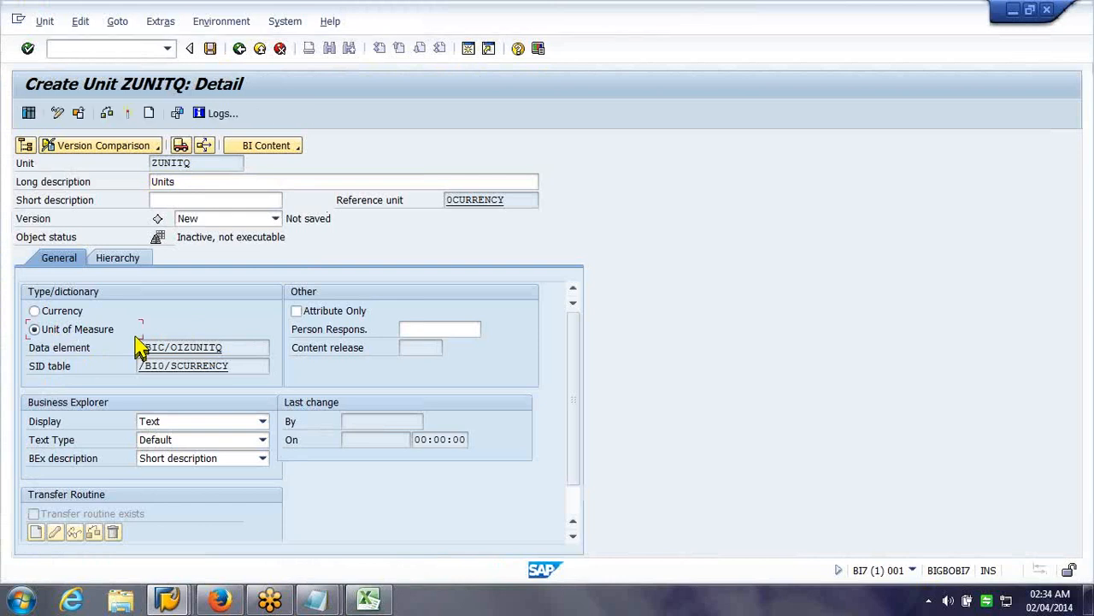
click(128, 116)
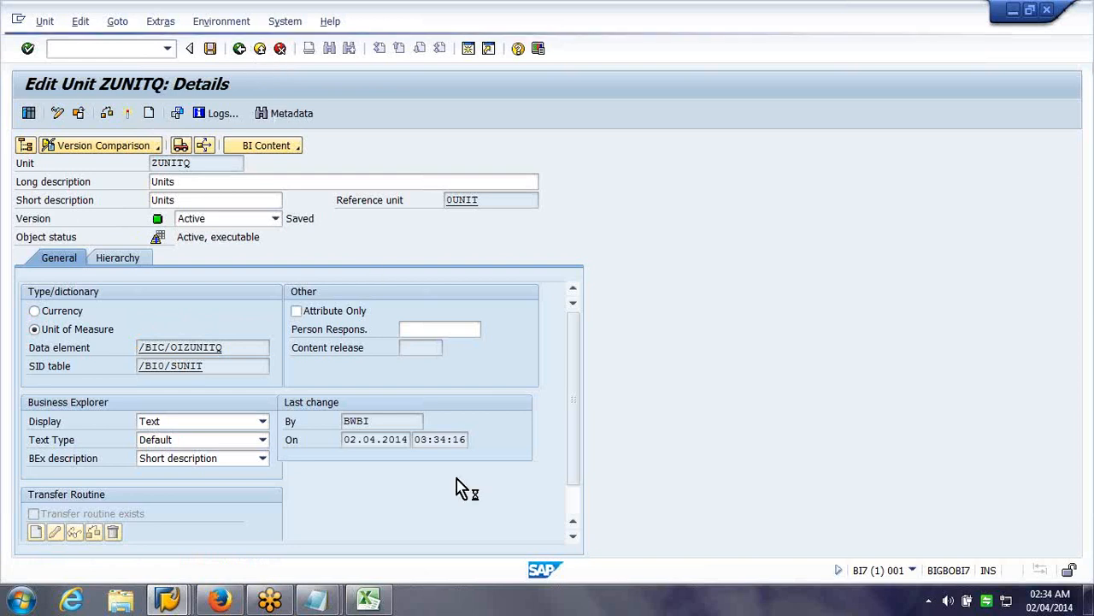
click(368, 599)
click(365, 601)
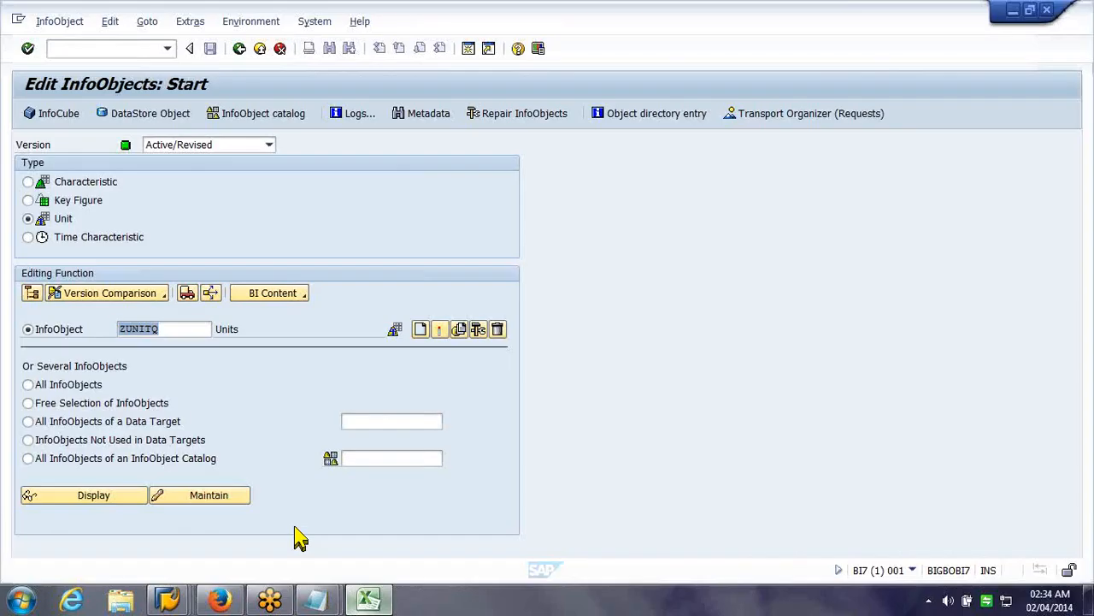
Replace the InfoObject name on the start screen with Zcurrc.
click(125, 334)
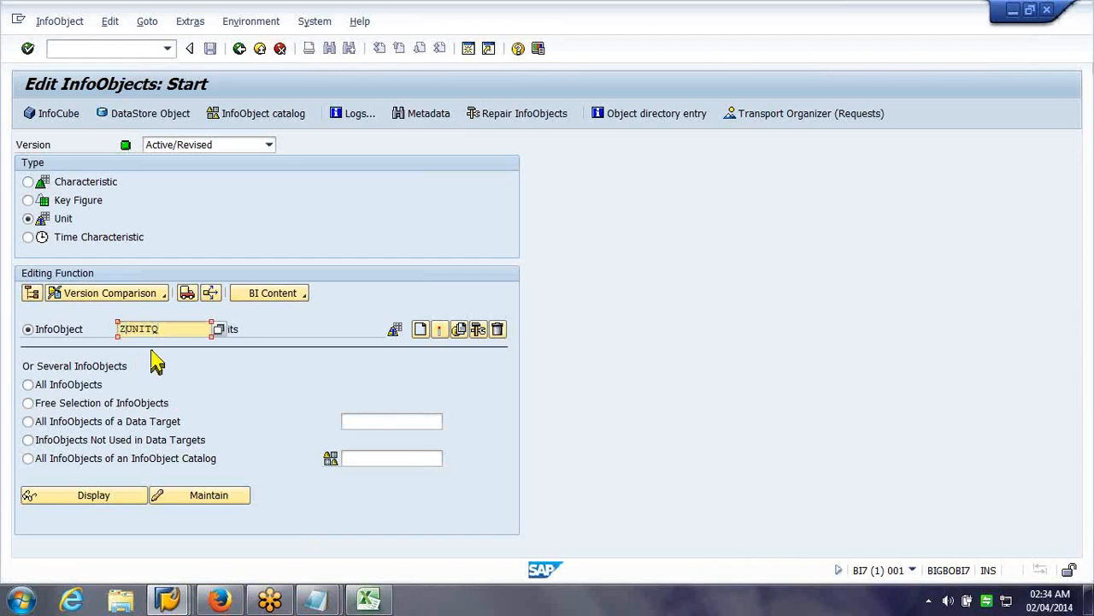
text(ccurre)
key(Insert)
key(Delete)
key(Delete)
key(Delete)
key(Delete)
key(Delete)
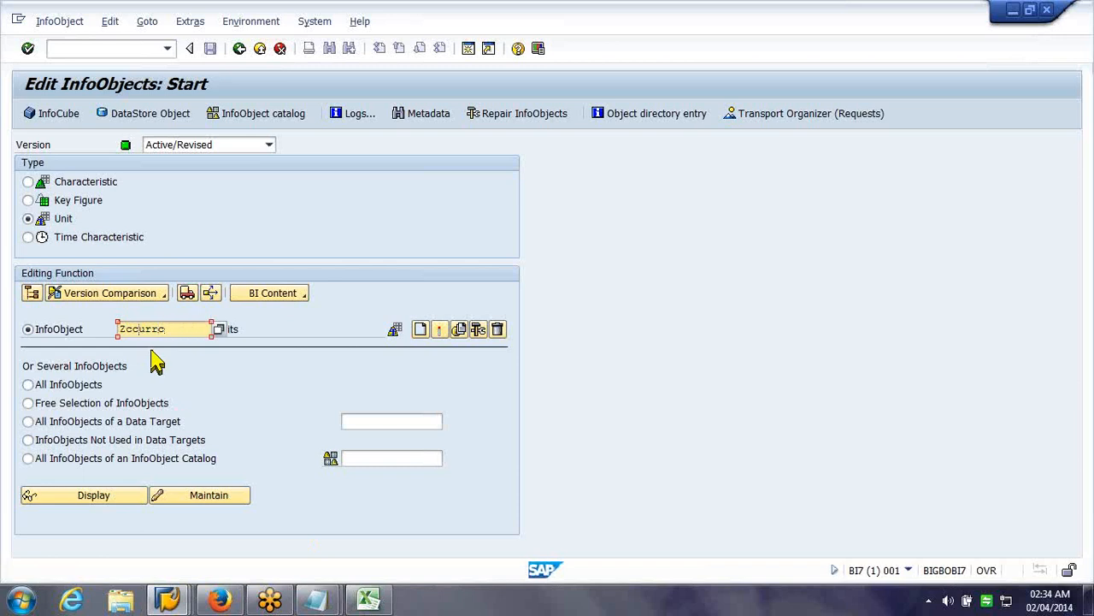
key(BackSpace)
key(BackSpace)
key(Insert)
text(u)
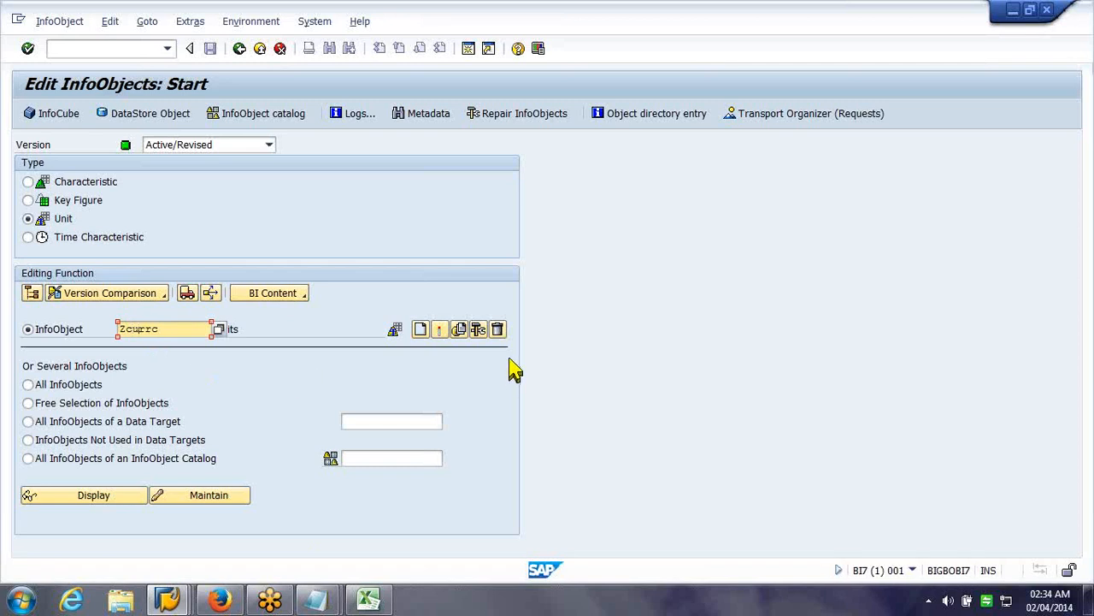
Create the unit InfoObject ZCURRC with the long description "Currency".
click(427, 334)
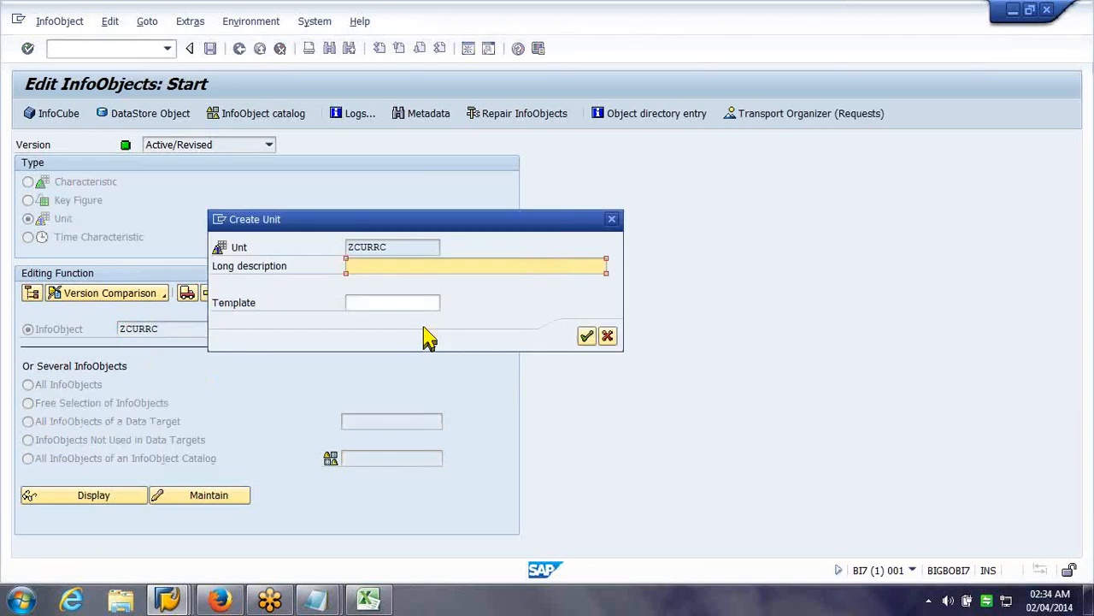
text(Currency)
key(Return)
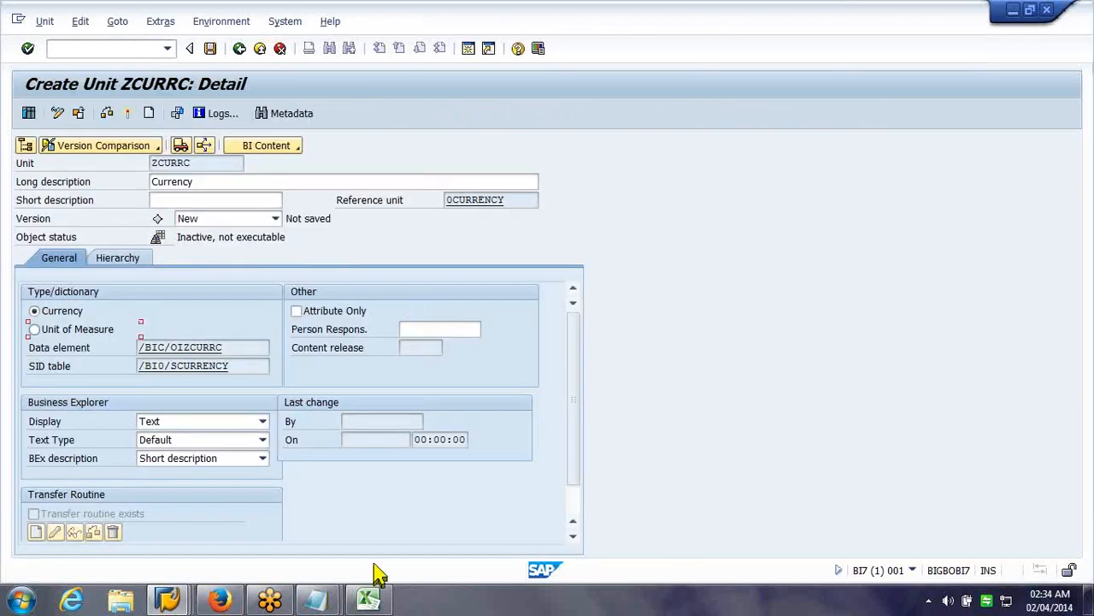
Check the full currency column heading in the Excel specification, then change ZCURRC's long description to "Currency type" and activate it.
click(369, 600)
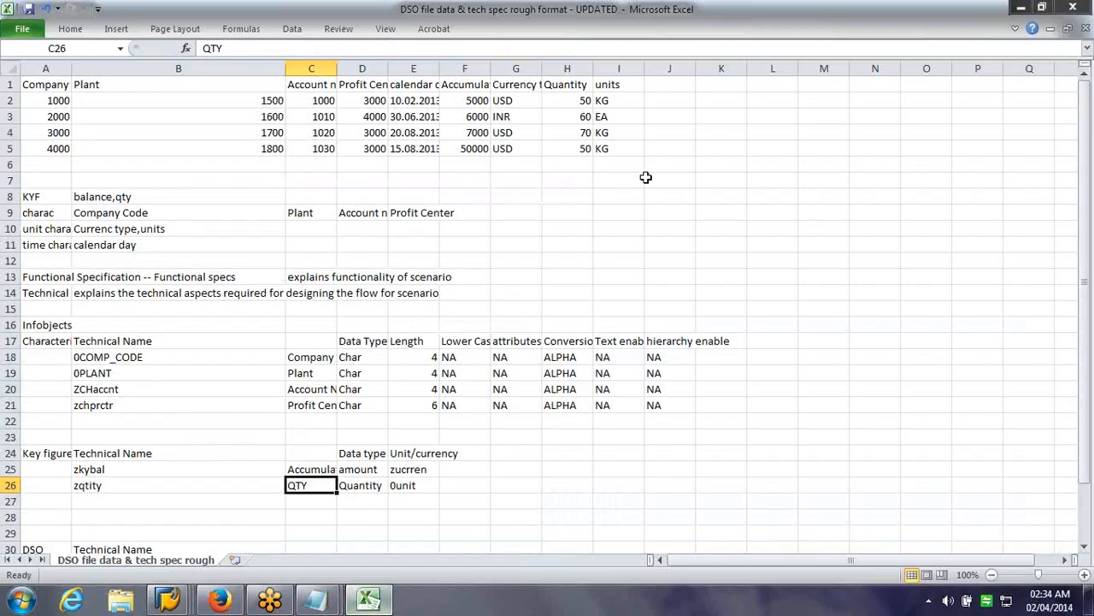
drag(543, 68, 597, 66)
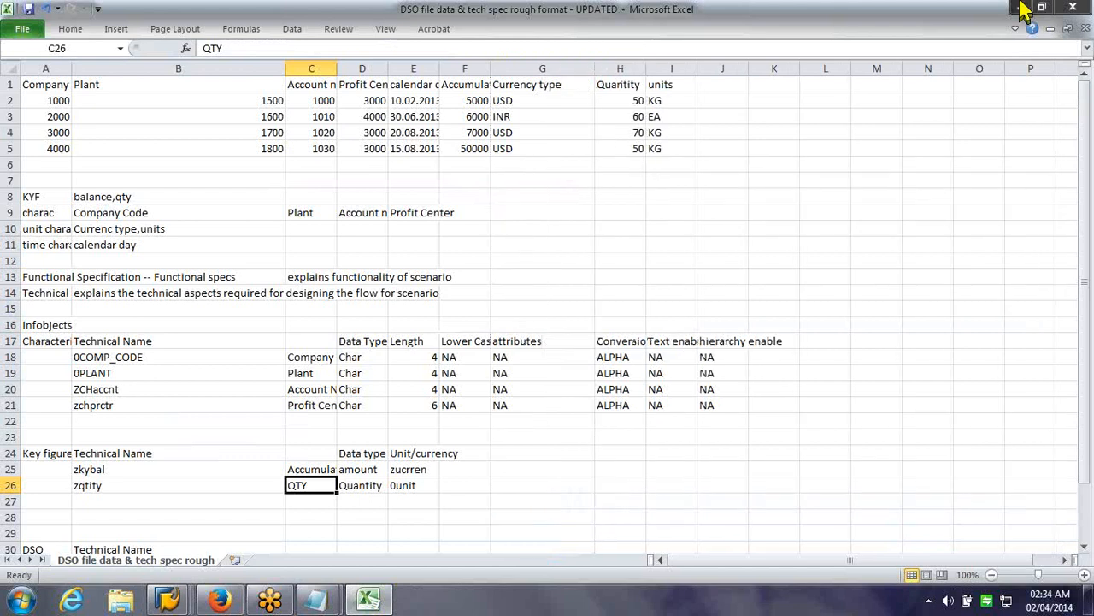
click(1023, 8)
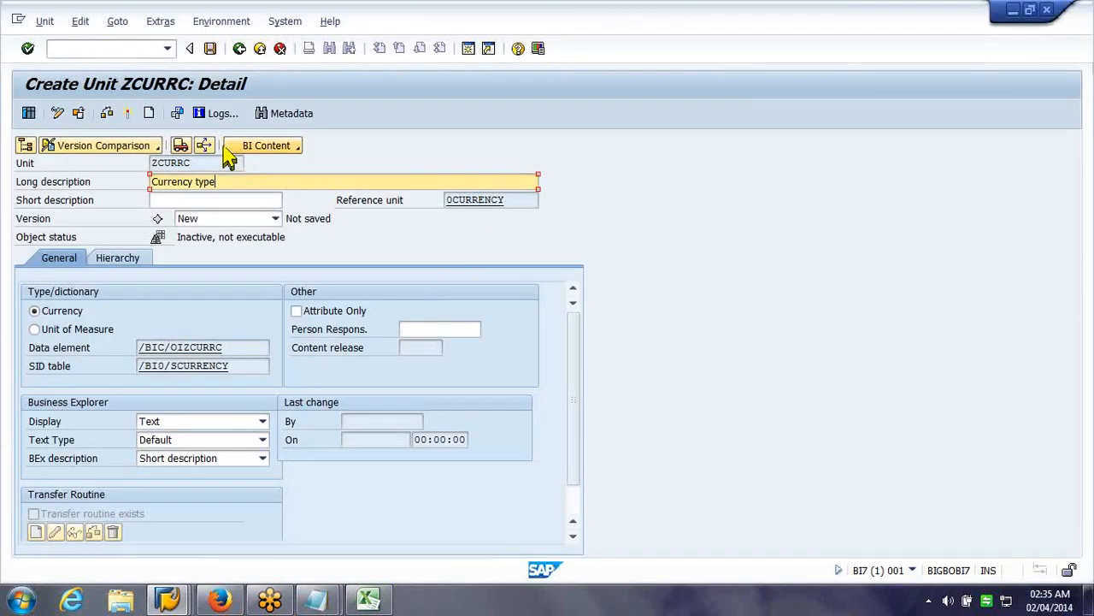
click(127, 117)
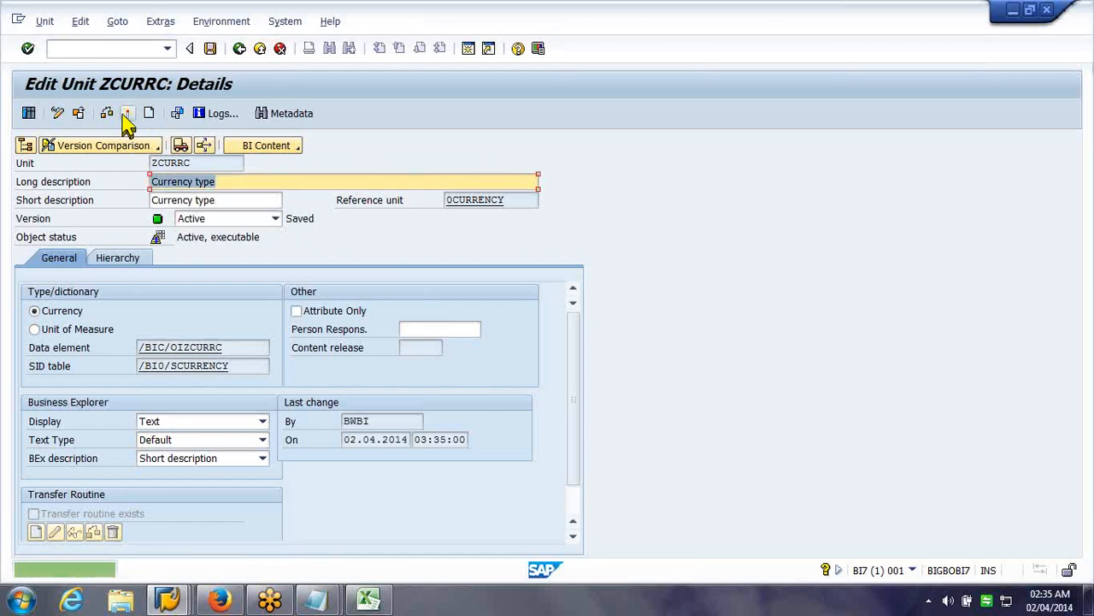
click(240, 49)
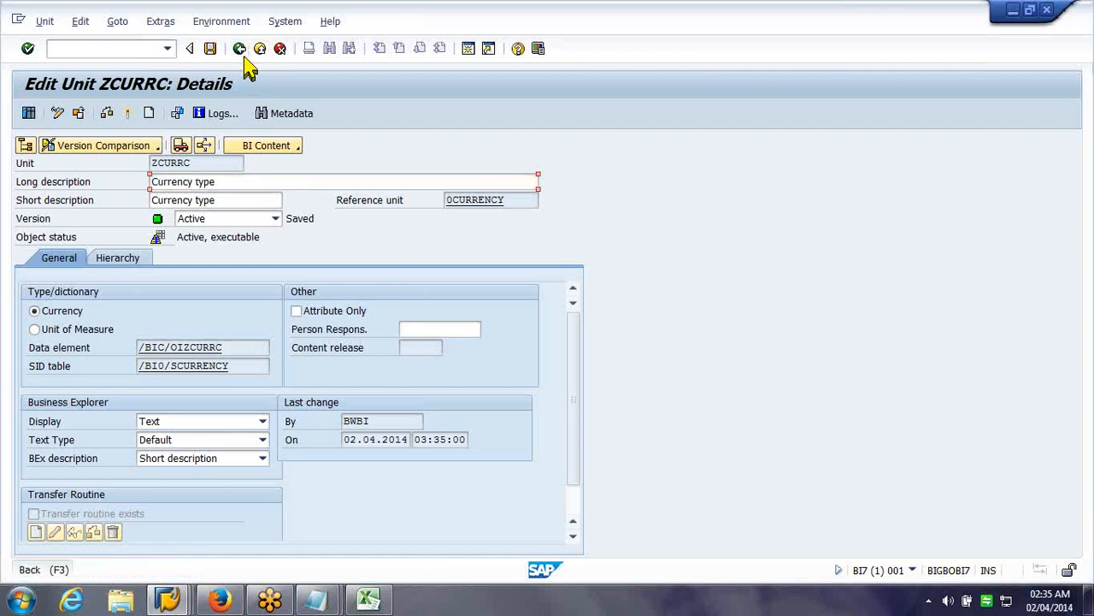
click(171, 601)
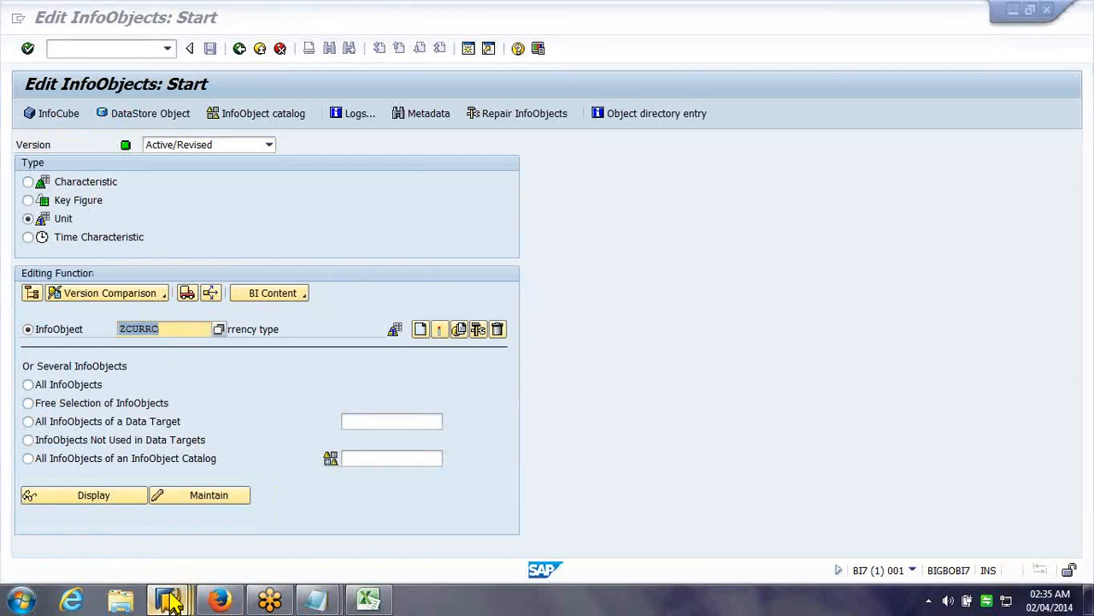
mouse_move(171, 601)
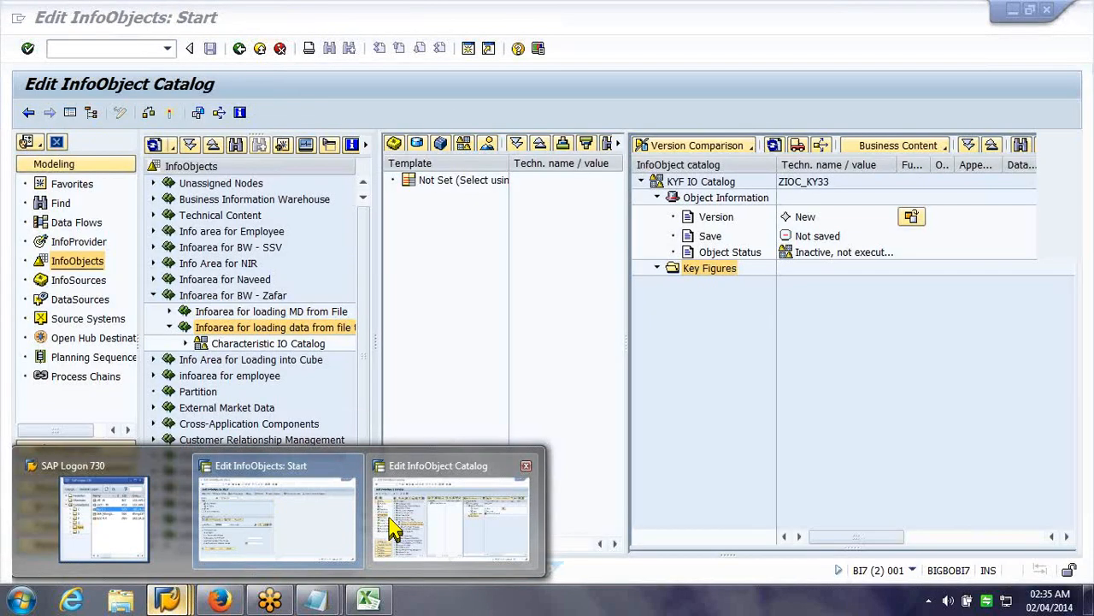
click(317, 507)
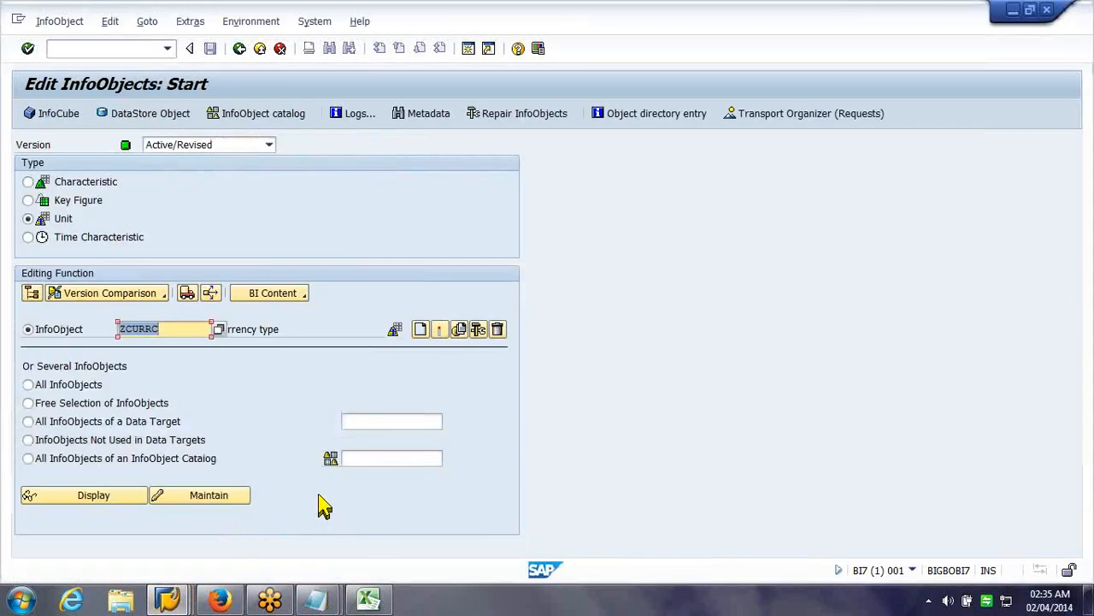
click(68, 206)
click(159, 328)
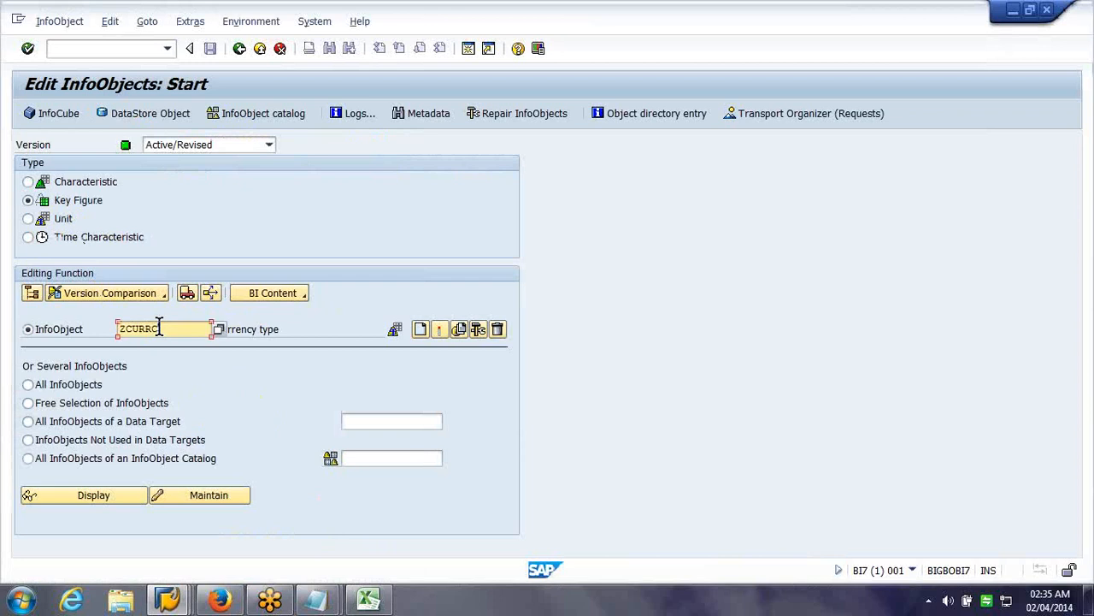
key(shift+Home)
key(Delete)
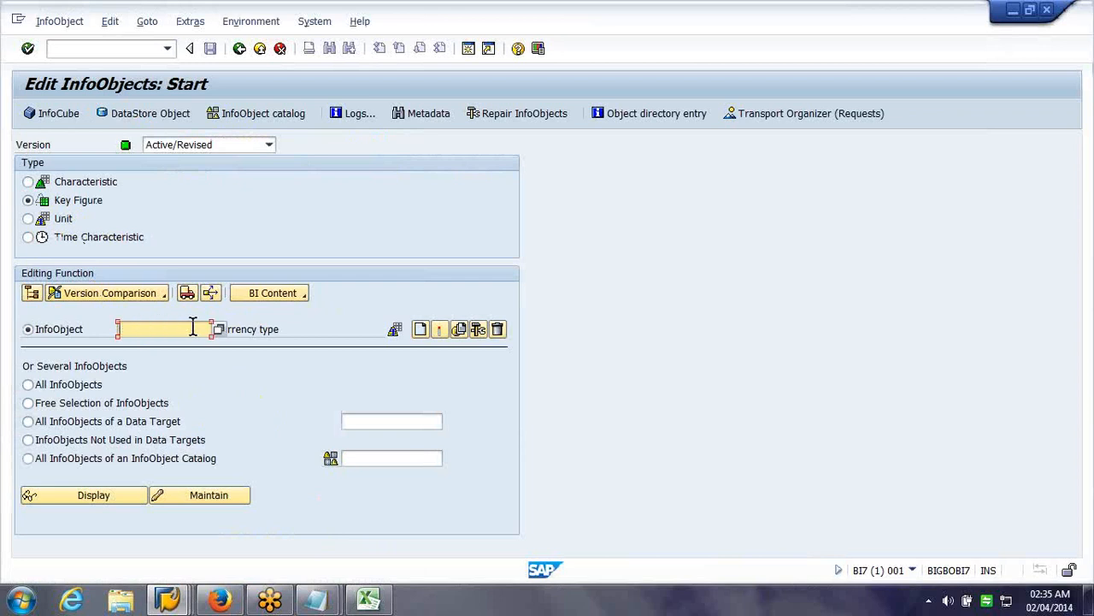
Switch to the Edit InfoObject Catalog window and activate the unsaved KYF IO Catalog ZIOC_KY33.
click(187, 597)
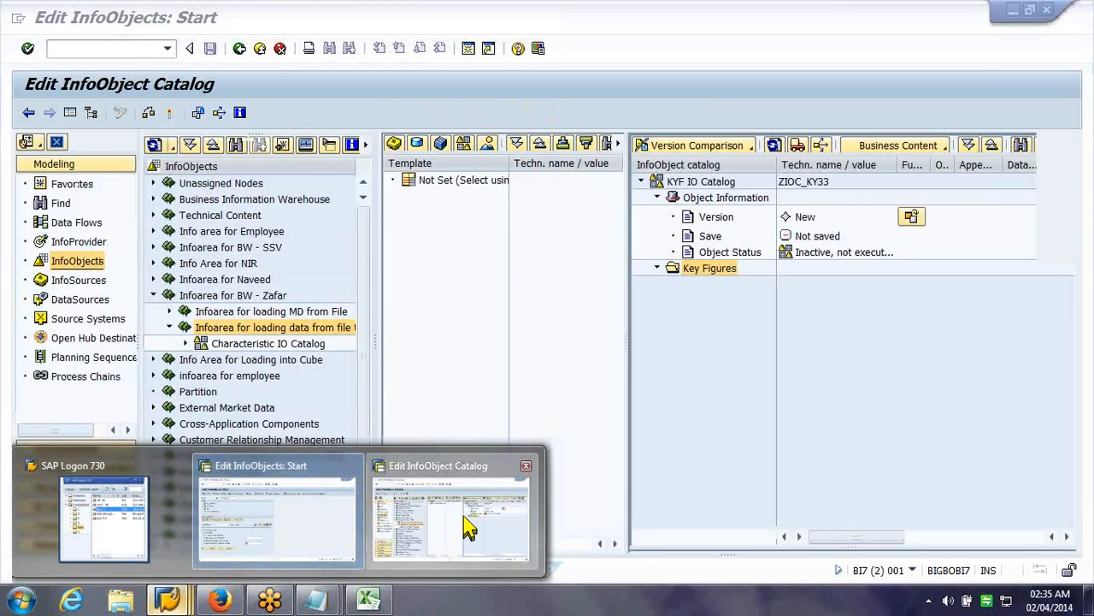
click(469, 528)
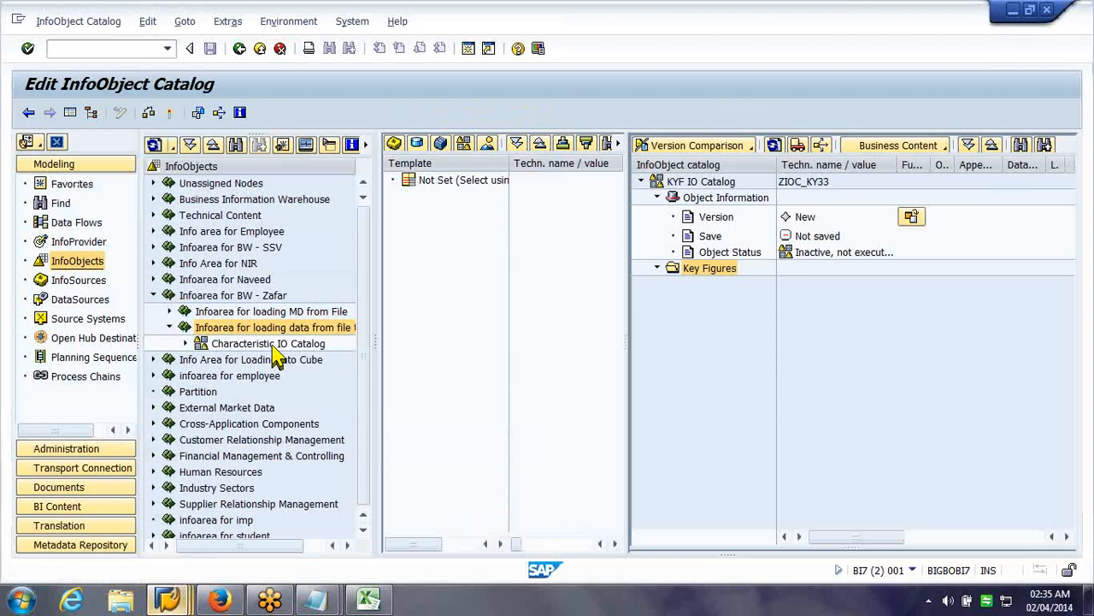
click(274, 344)
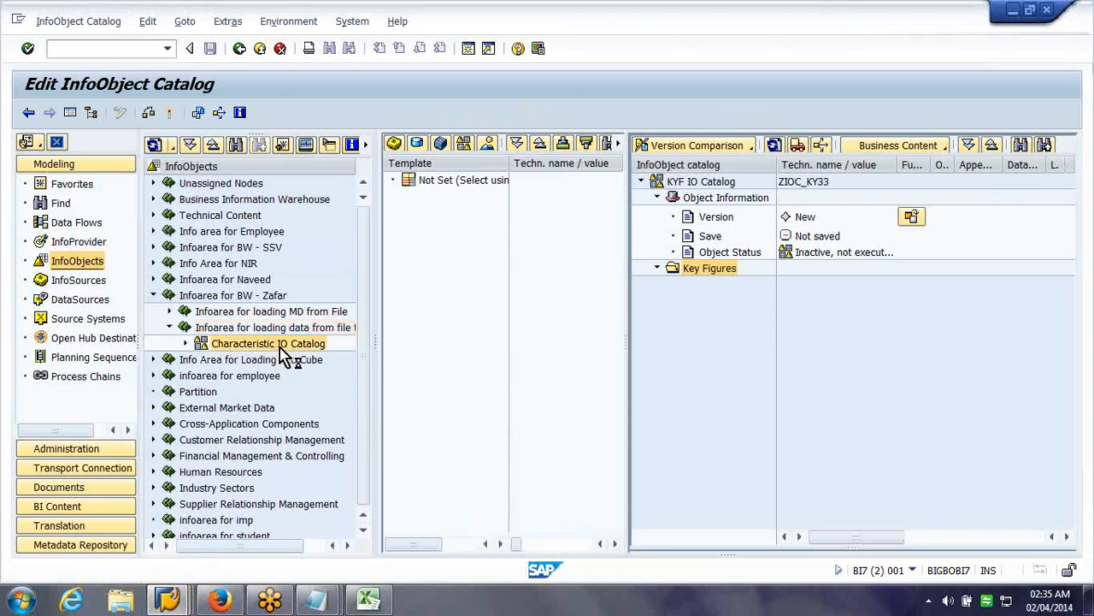
right_click(282, 352)
click(347, 482)
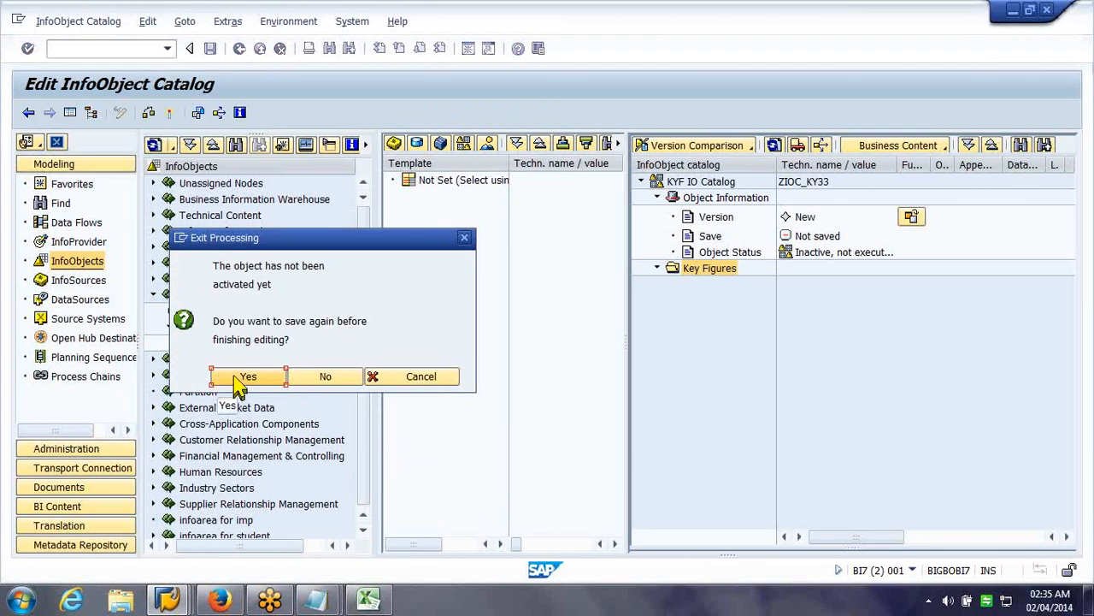
click(376, 378)
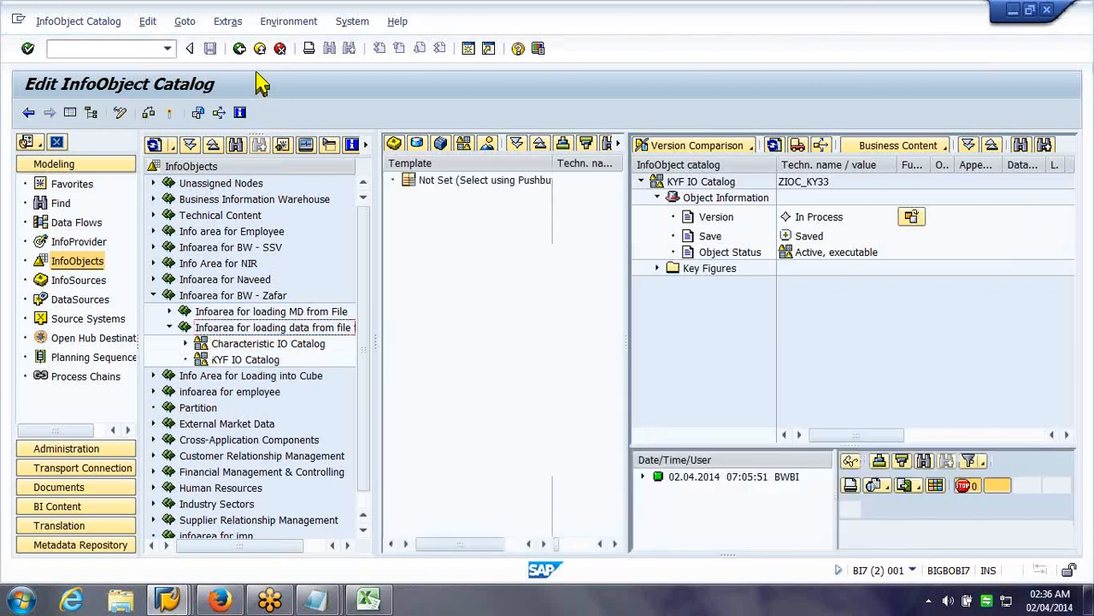
Create the key figure zky_bal in the KYF IO Catalog with the long description "Accumulated Balance".
right_click(249, 346)
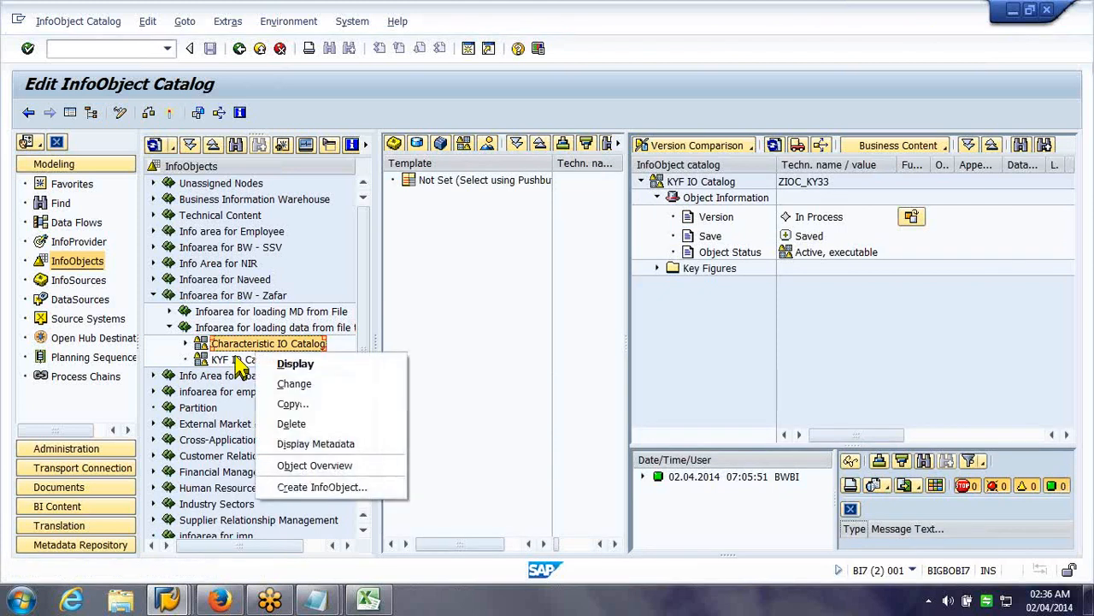
click(238, 360)
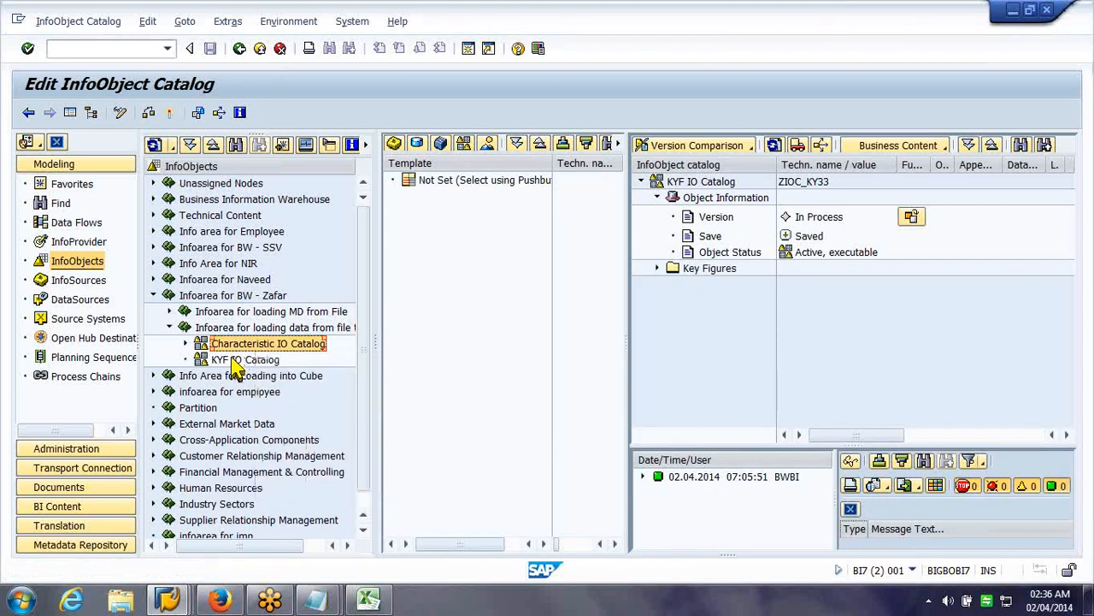
right_click(233, 361)
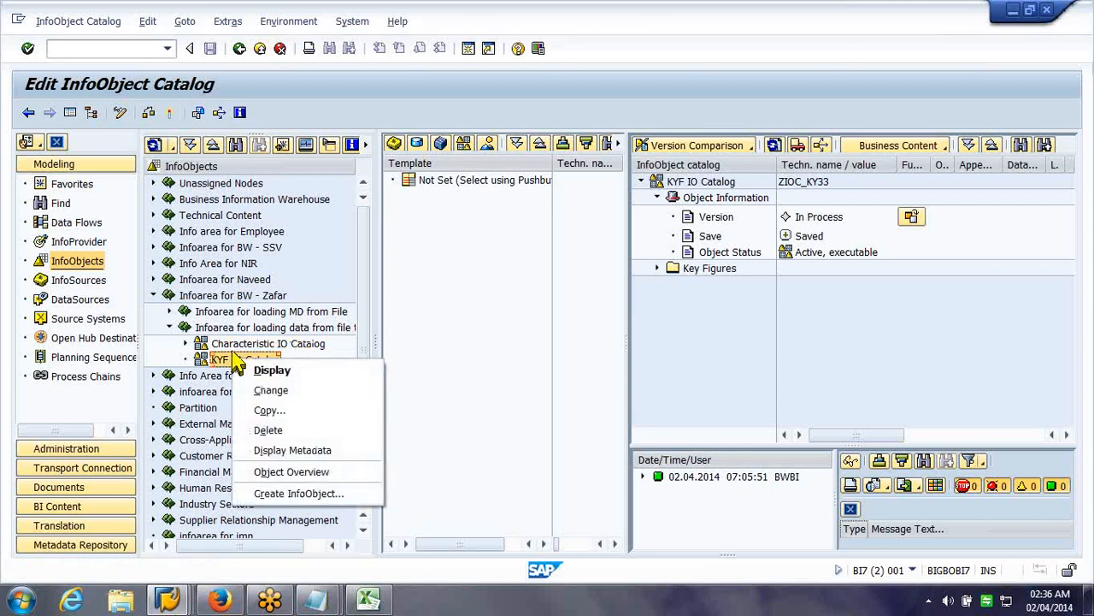
click(301, 494)
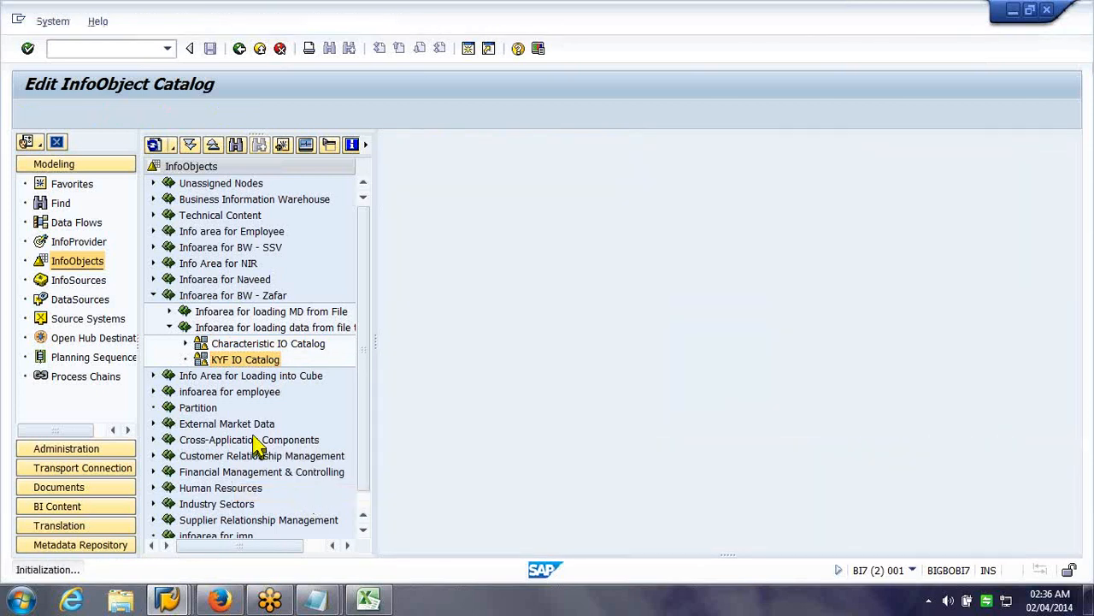
text(zky_)
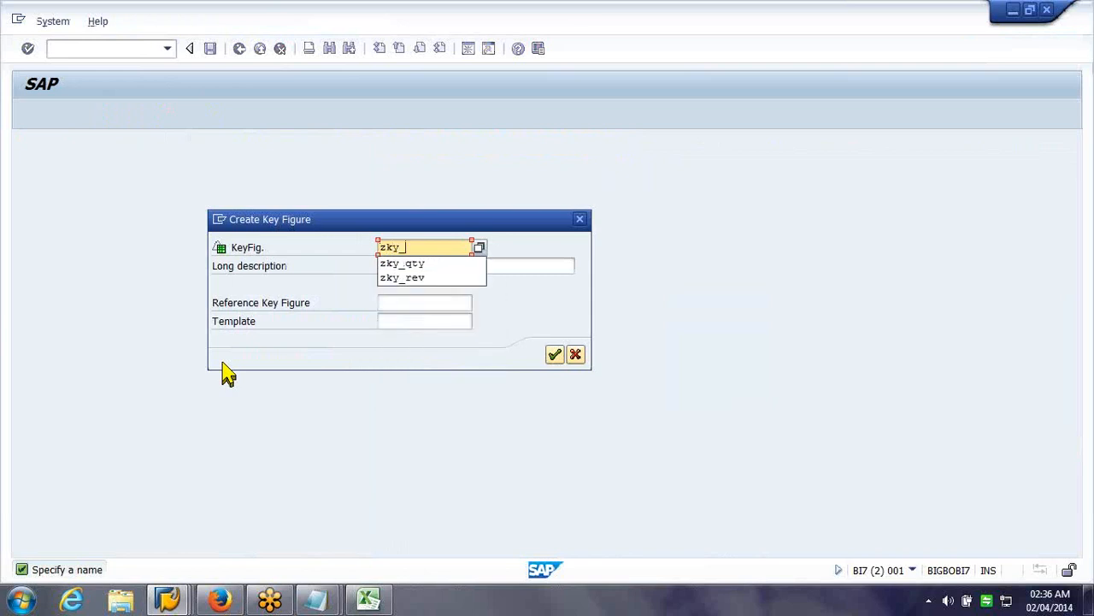
text(bal)
key(Tab)
text(Balance)
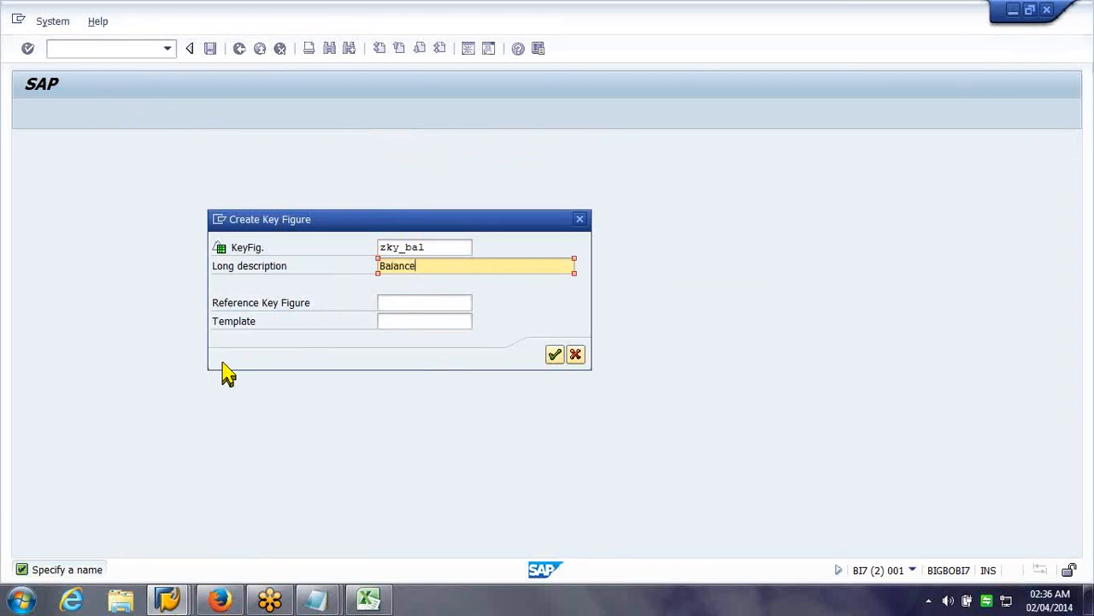
key(Left)
text(Accumulated)
key(Return)
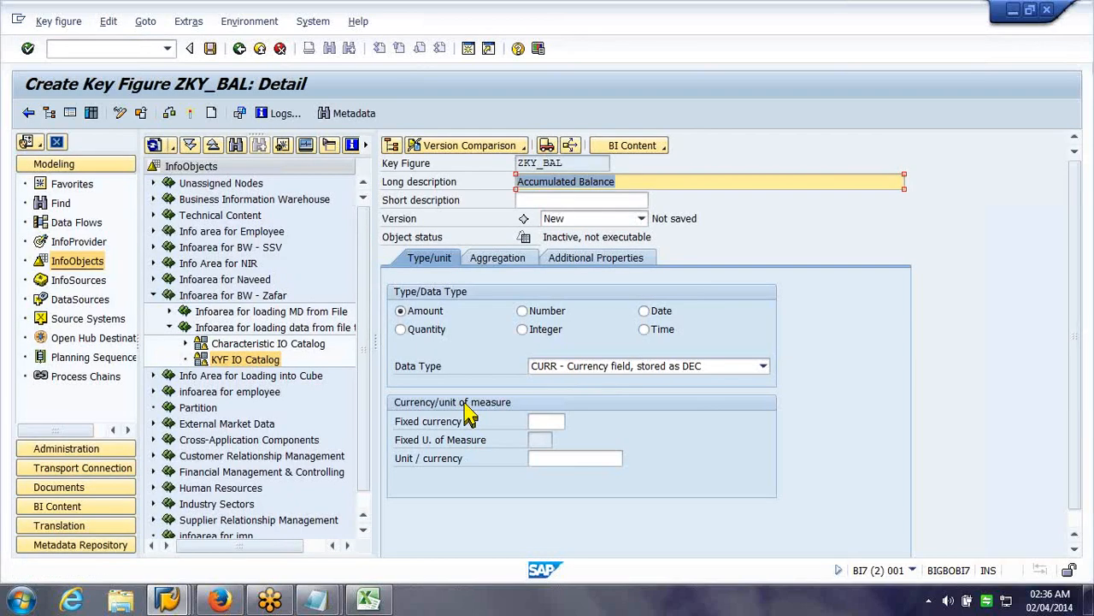
Assign ZCURRC as the unit/currency of key figure ZKY_BAL and activate the key figure.
click(608, 458)
text(ZCURRC)
click(199, 115)
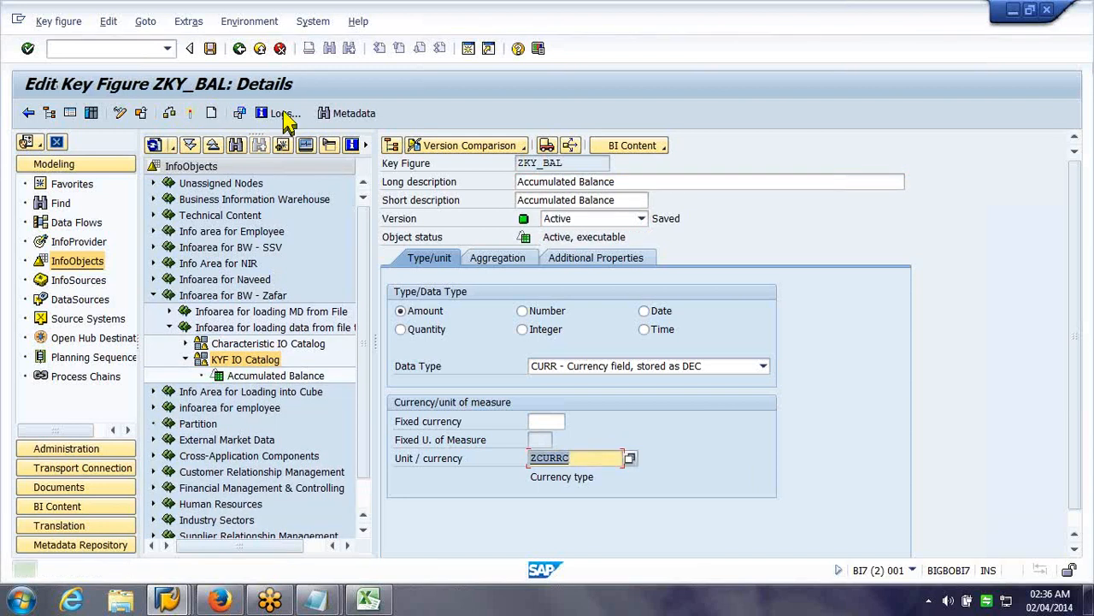
Create the key figure ZKY_QTY3 in the KYF IO Catalog with the long description "Quantity".
click(210, 115)
text(zky_qty)
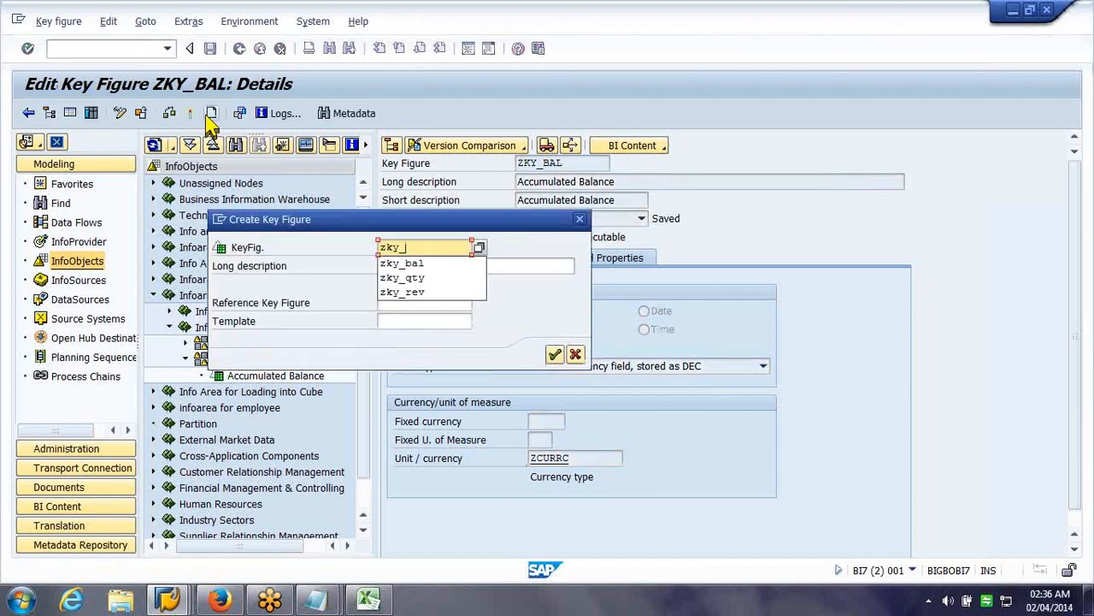
key(Tab)
text(Quantity)
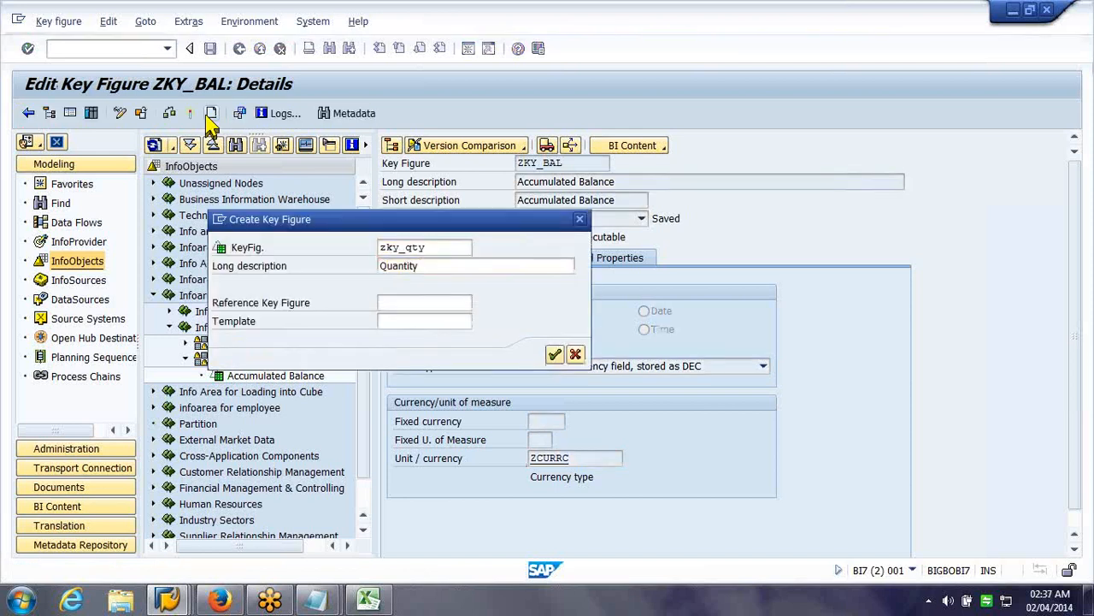
key(Return)
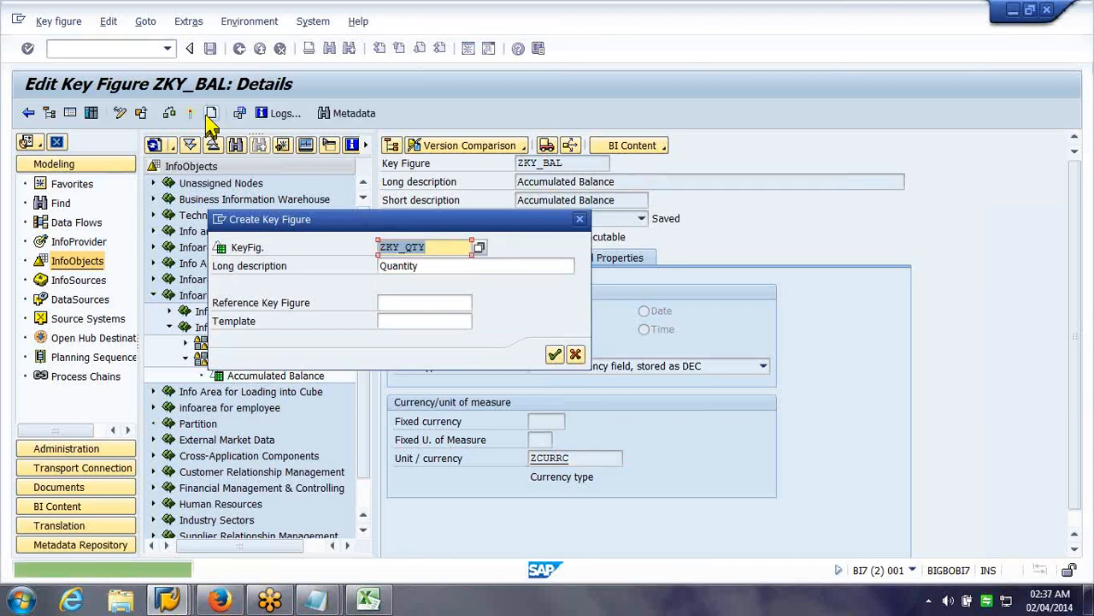
text(3)
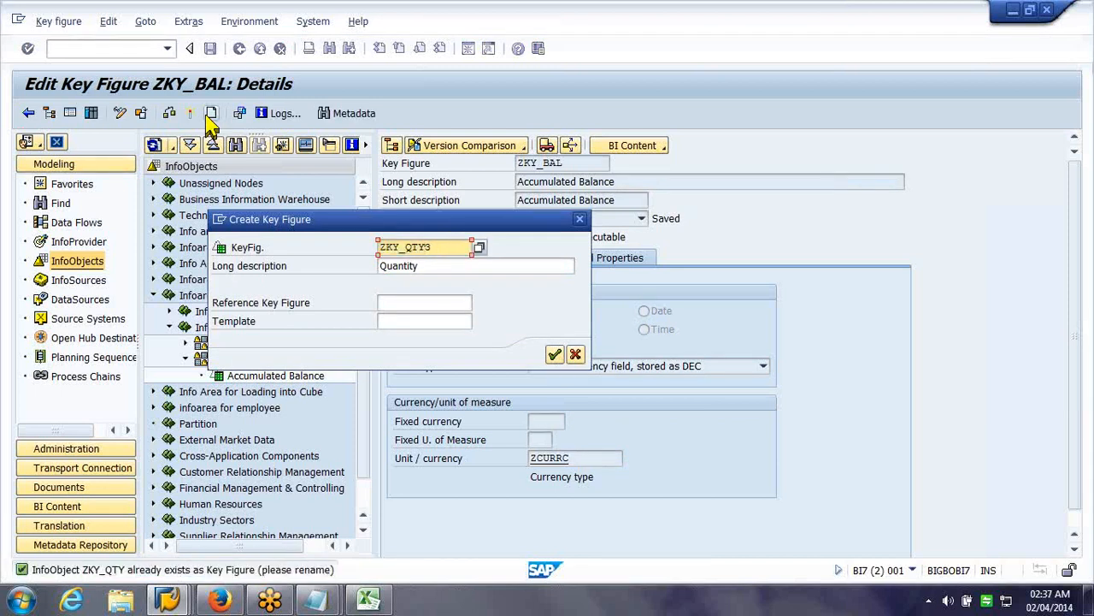
key(Return)
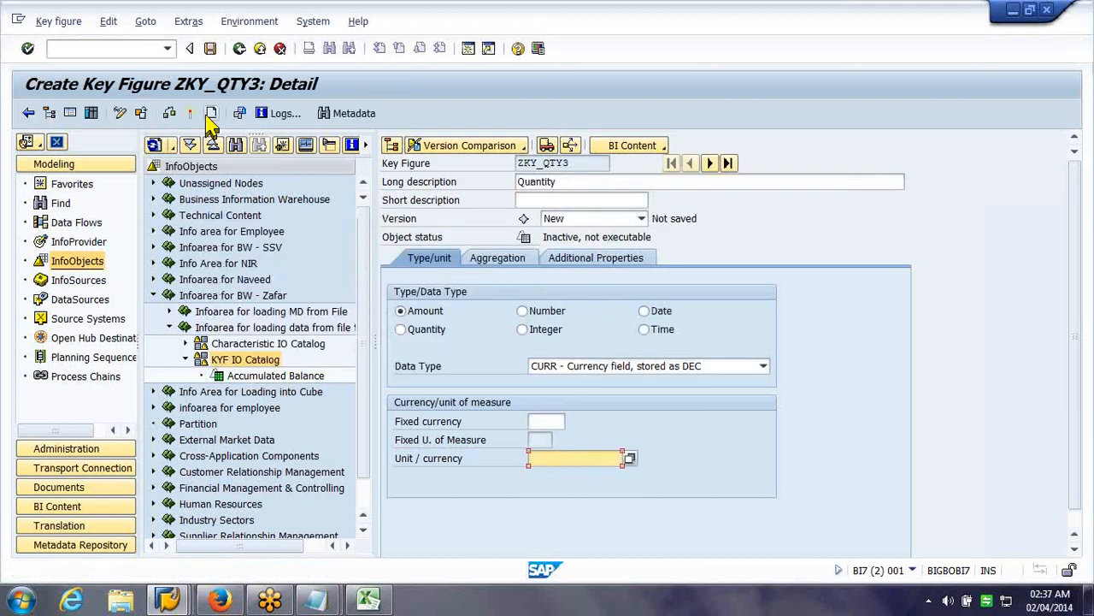
Assign ZUNITQ as the unit/currency of key figure ZKY_QTY3, try to activate it, and close the log.
text(zunit)
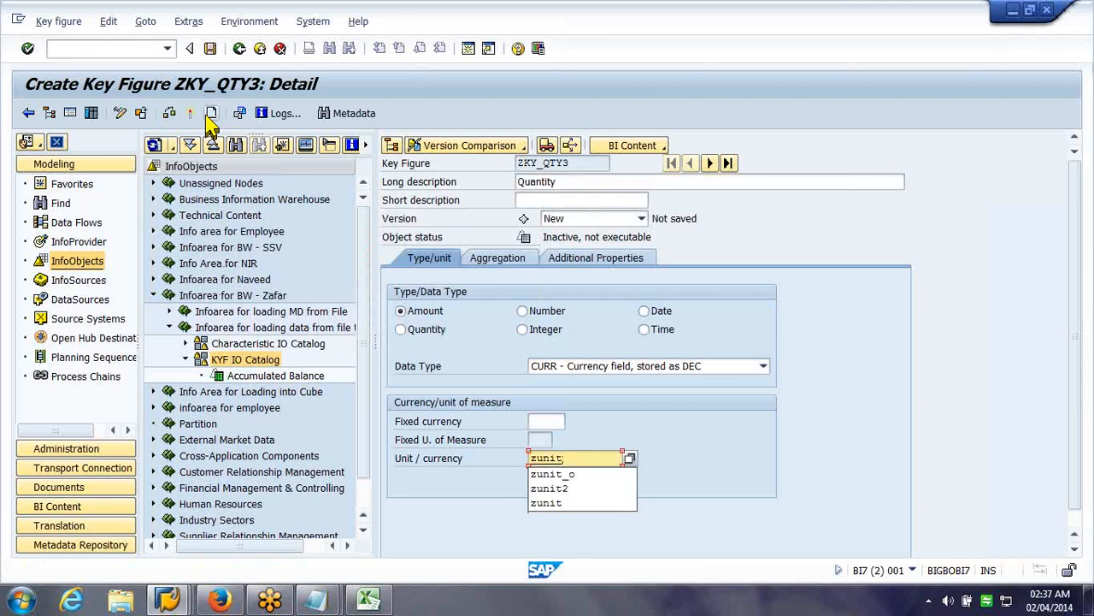
key(alt+Tab)
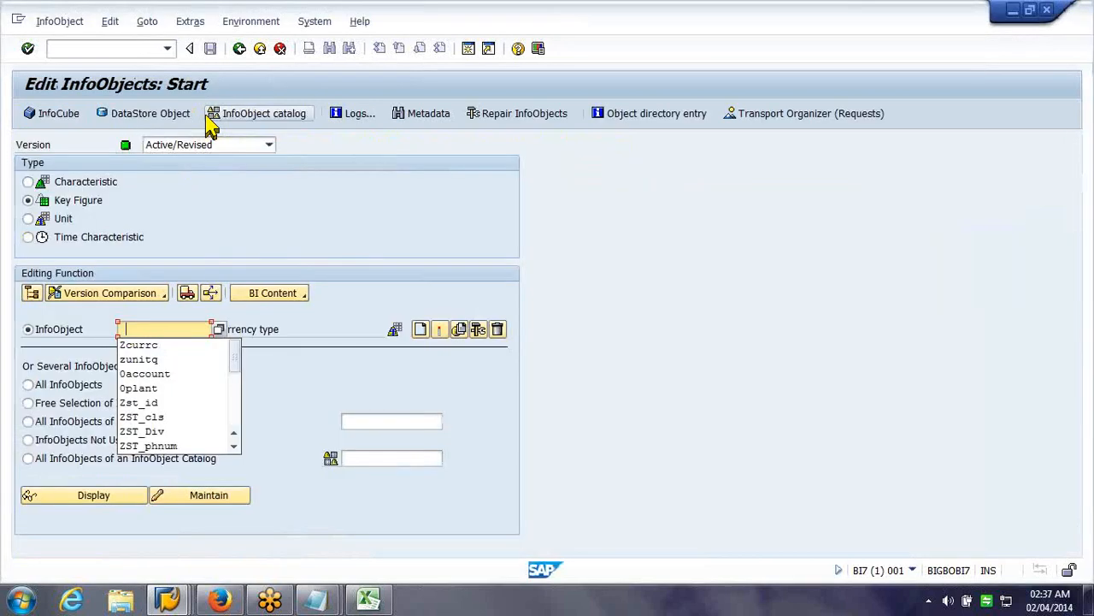
key(alt+Tab)
text(q)
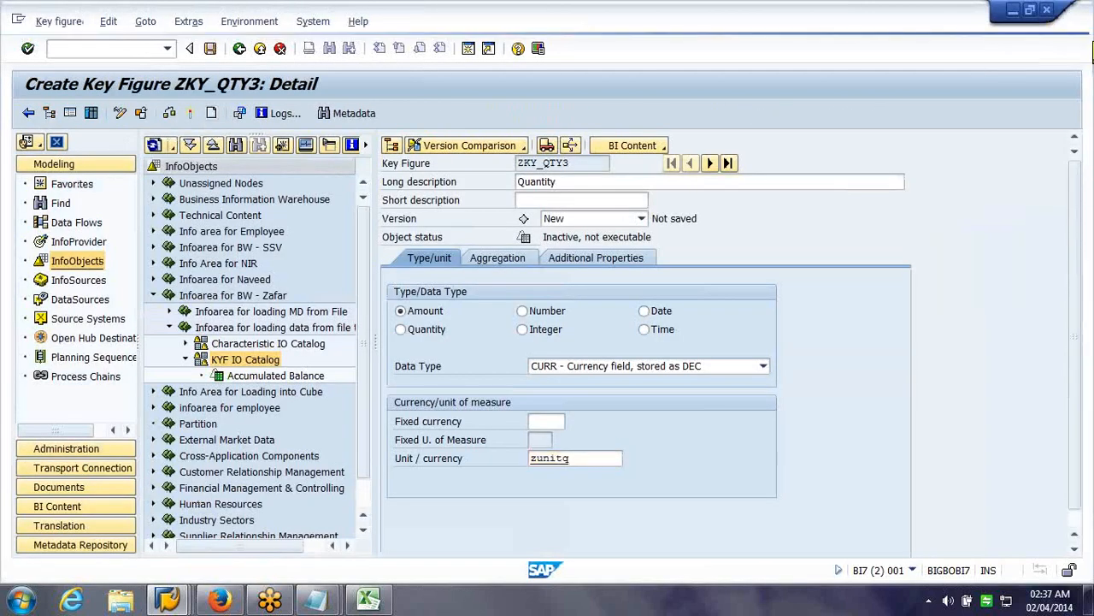
key(Return)
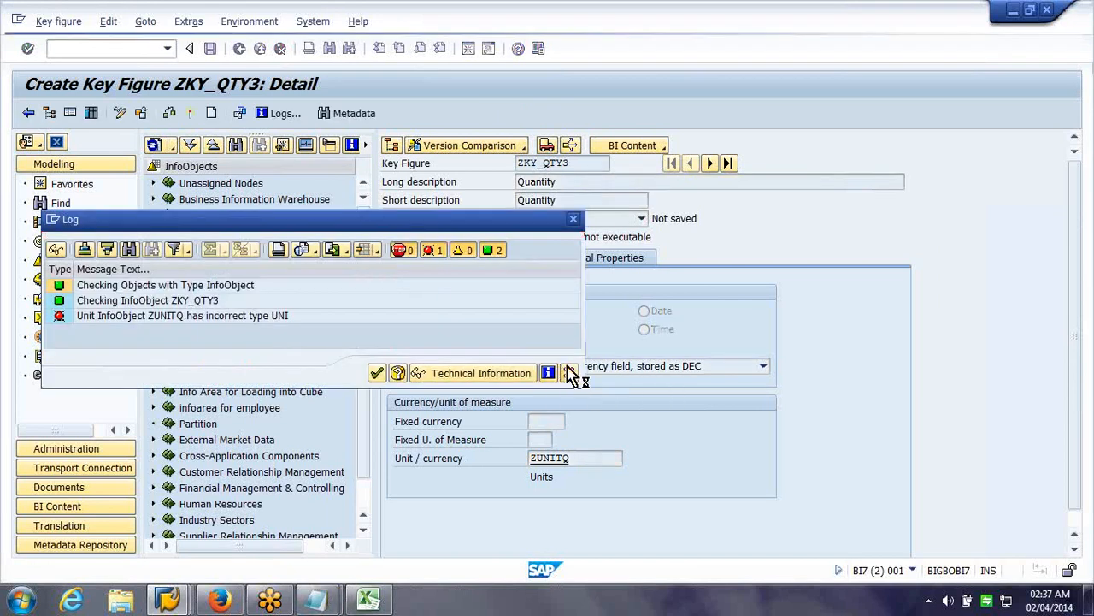
click(569, 373)
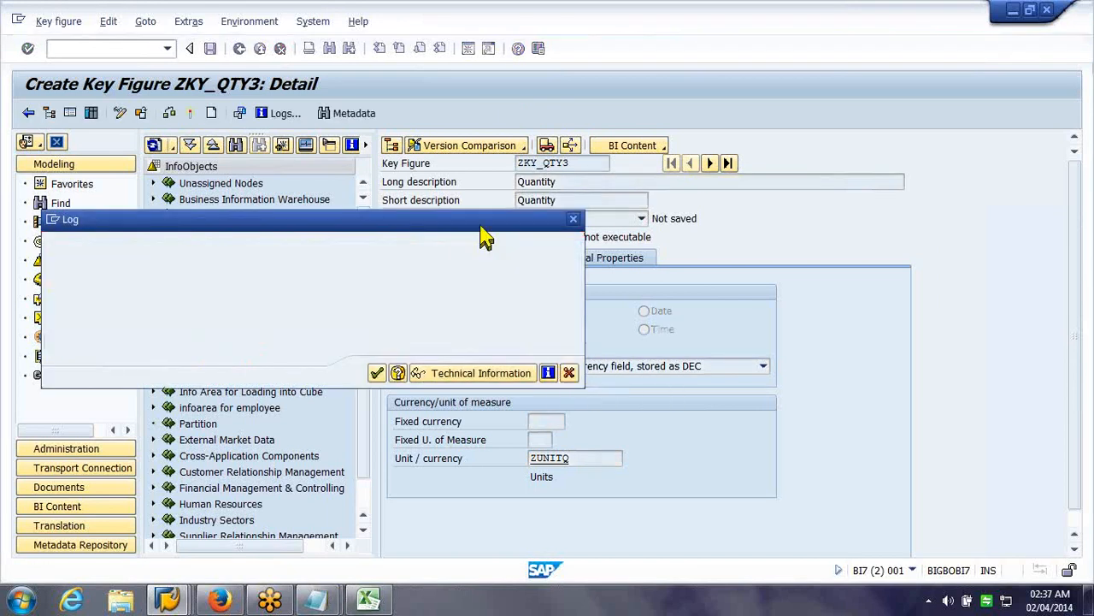
drag(481, 224, 795, 90)
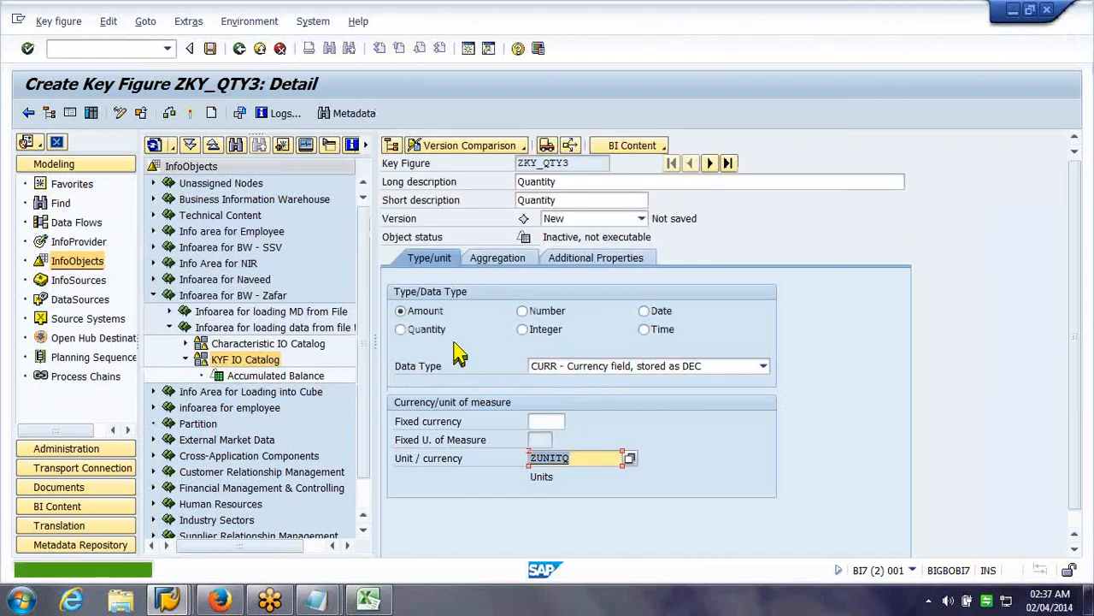
Change the type of key figure ZKY_QTY3 to Quantity and activate it.
click(443, 332)
click(444, 334)
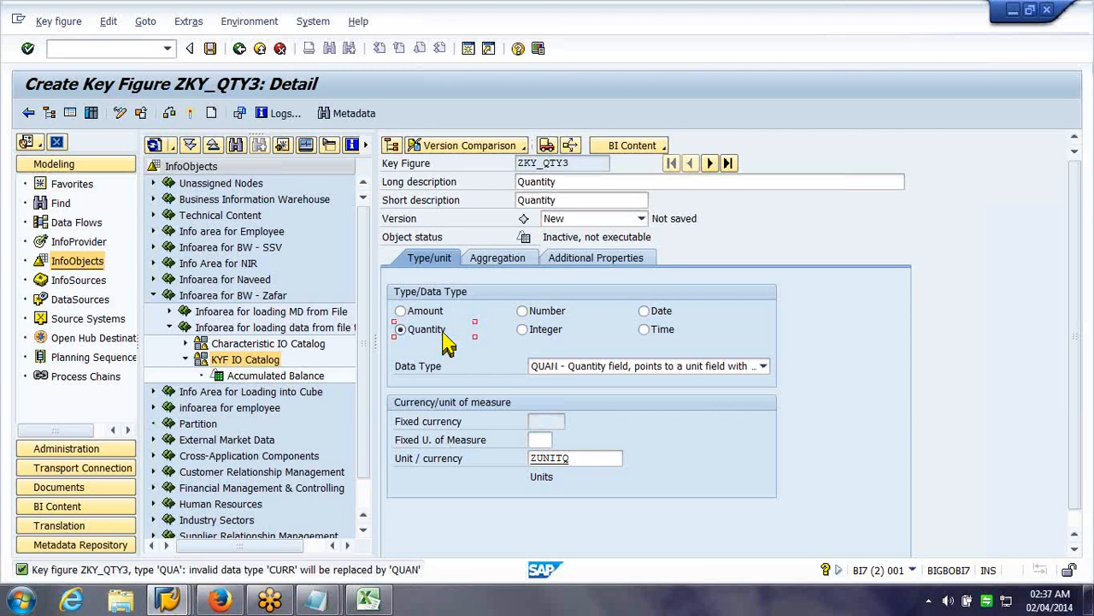
click(191, 114)
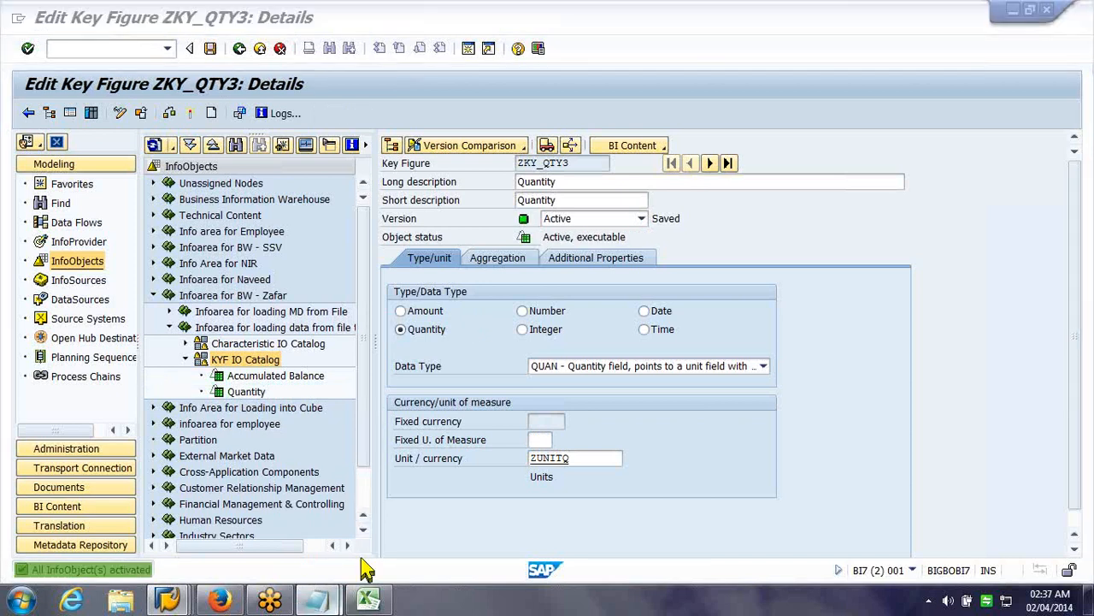
Check the file-to-DSO load steps in Notepad, then open the DataSource tree of the File Upload source system.
click(319, 600)
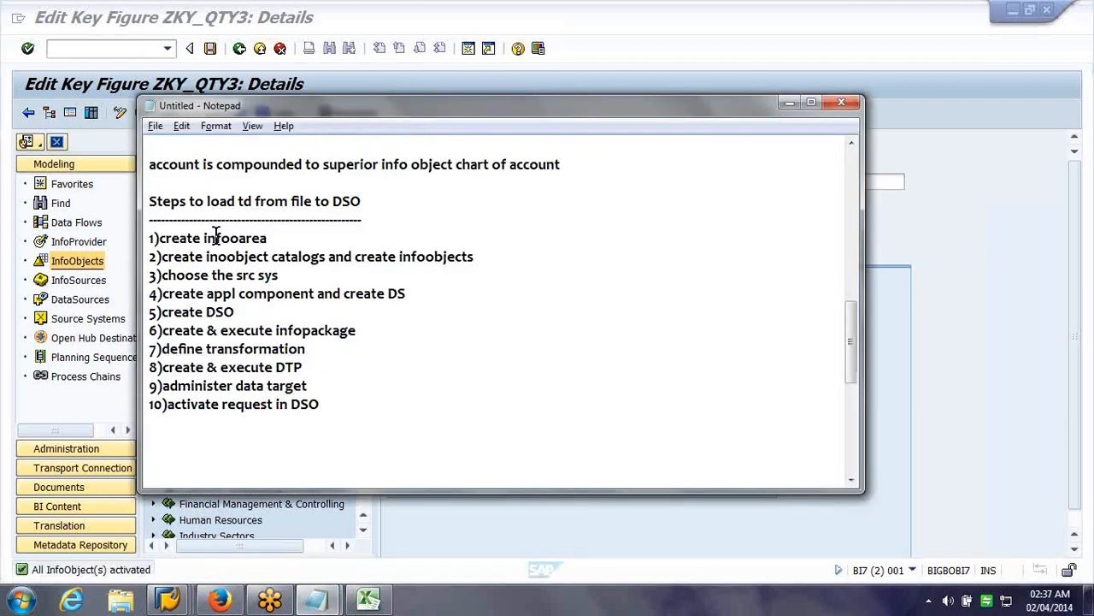
click(481, 94)
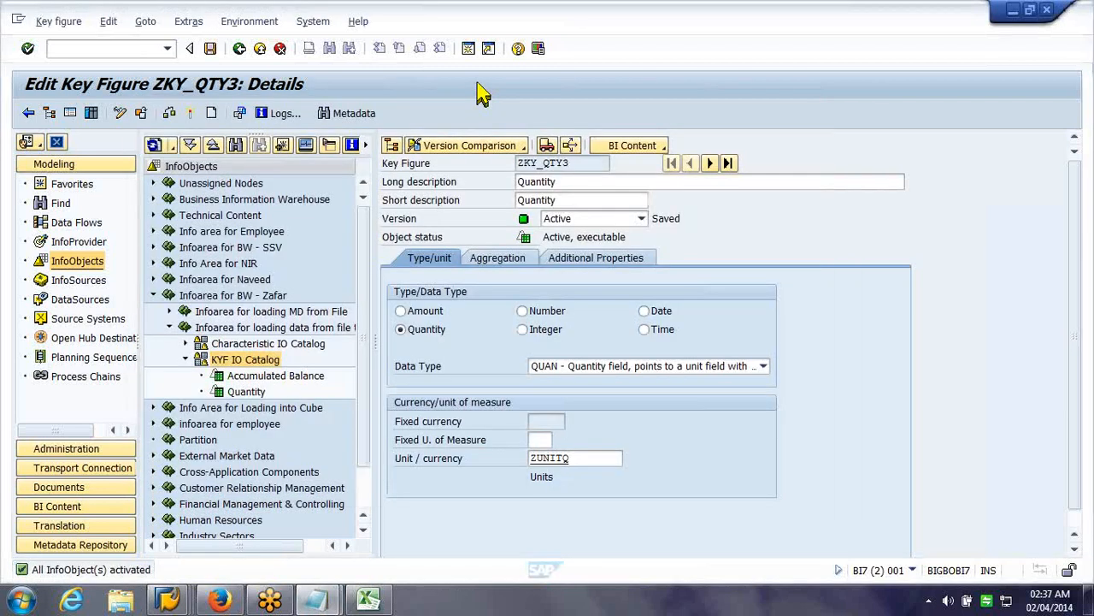
click(82, 318)
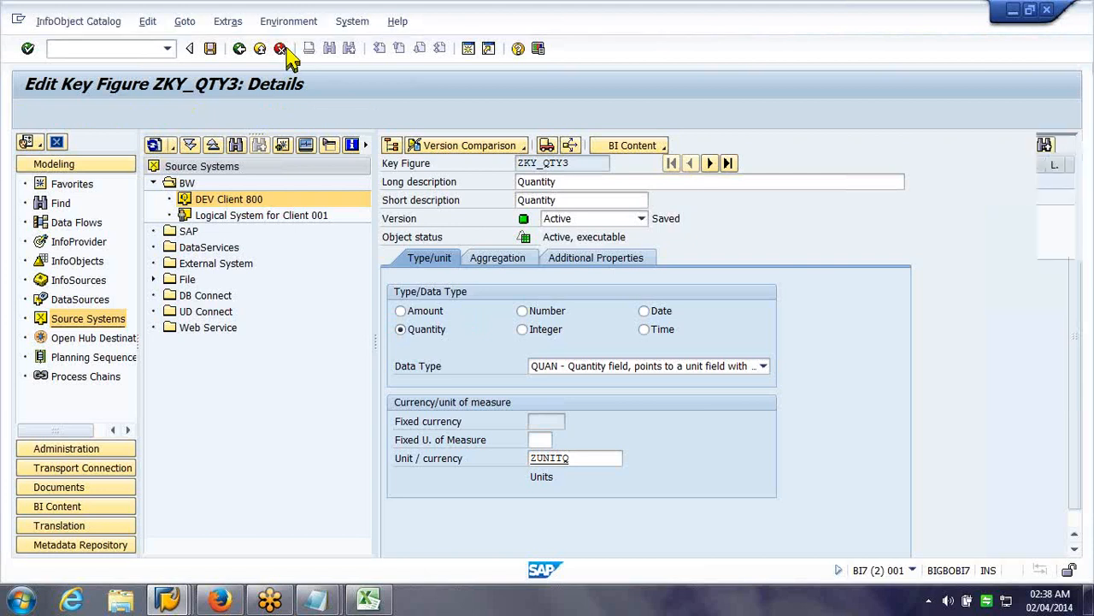
click(284, 49)
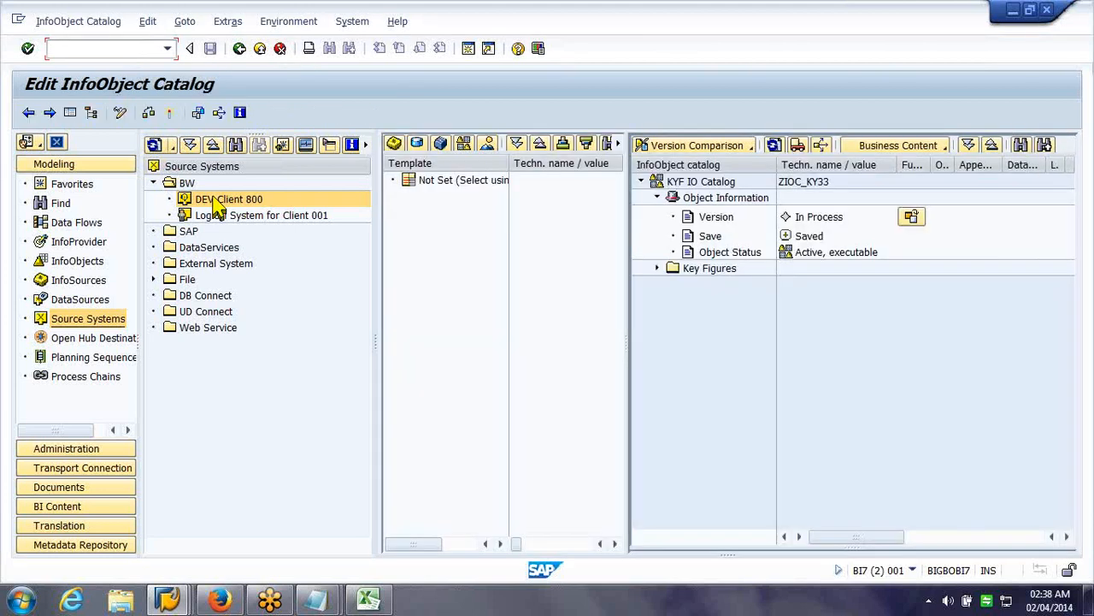
click(154, 280)
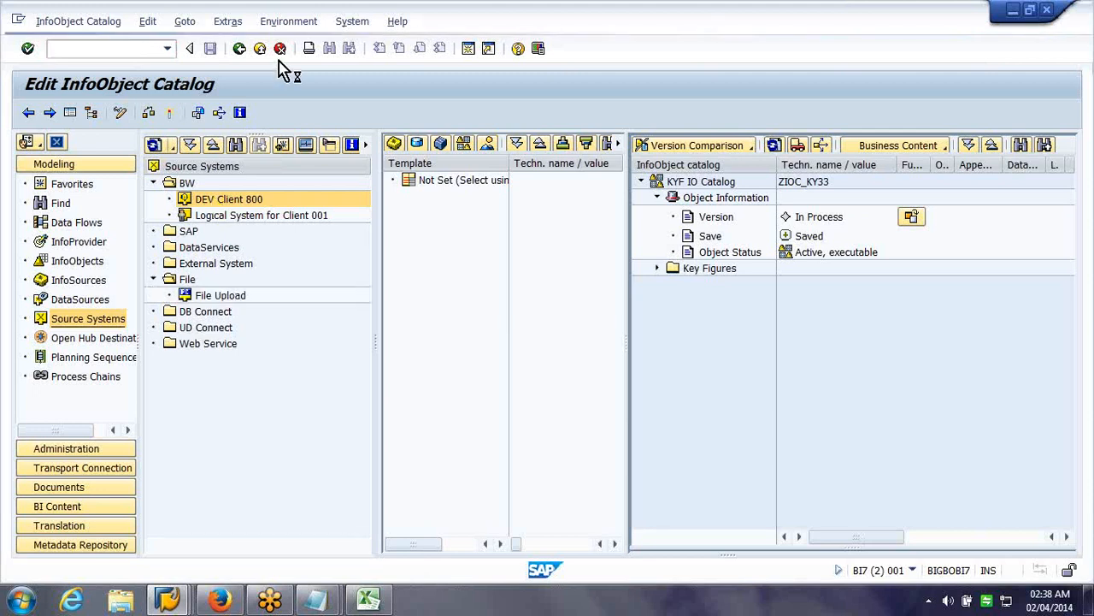
click(227, 298)
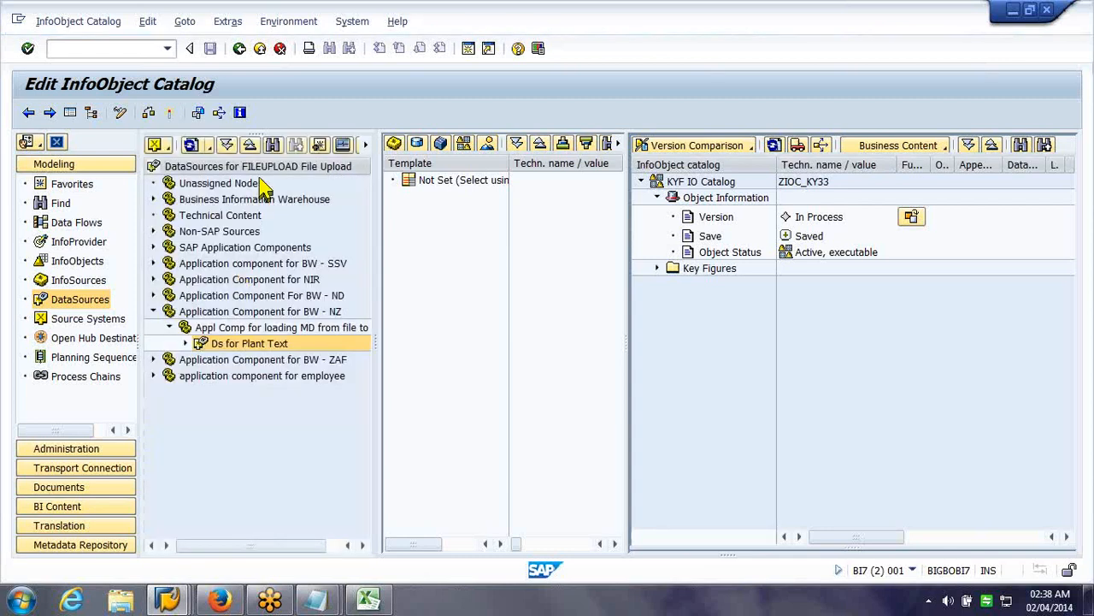
Close the remaining InfoObject catalog and characteristic editors to return to the Modeling workbench with the DataSource tree.
click(280, 48)
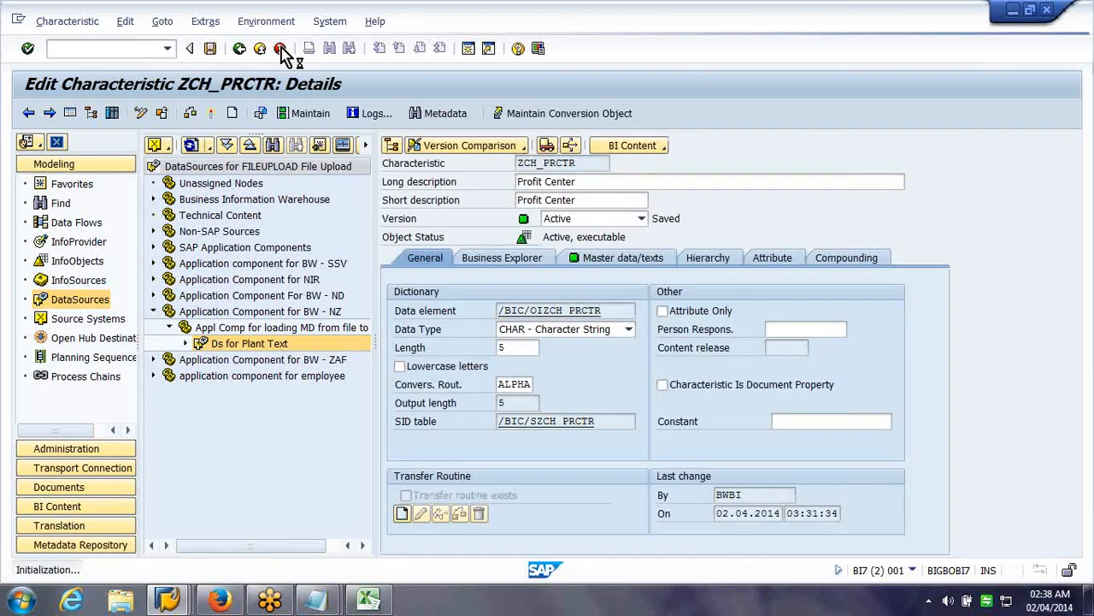
click(282, 48)
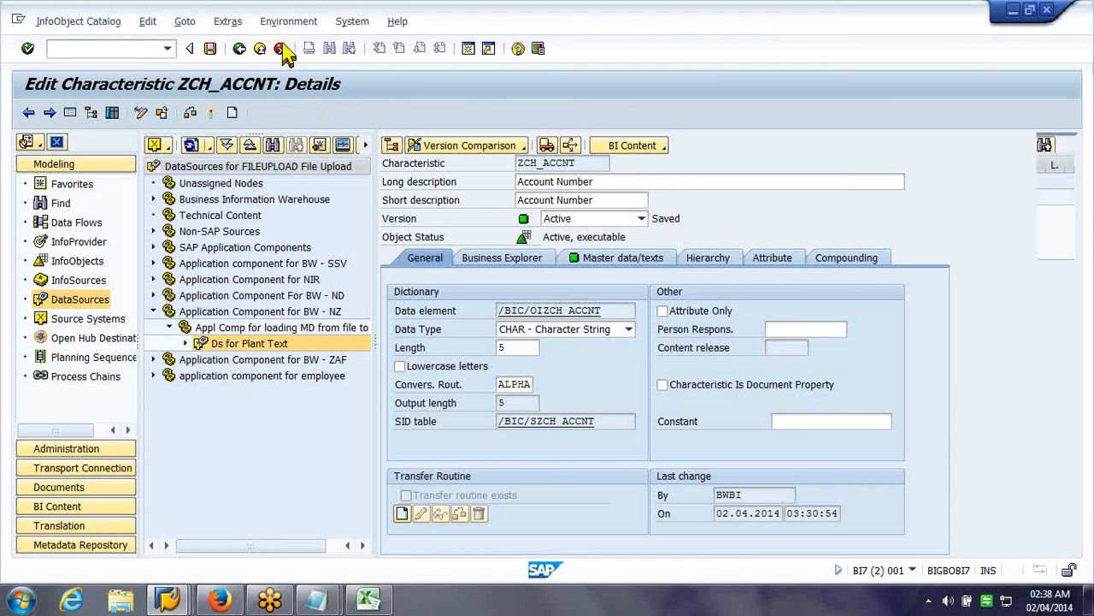
click(284, 50)
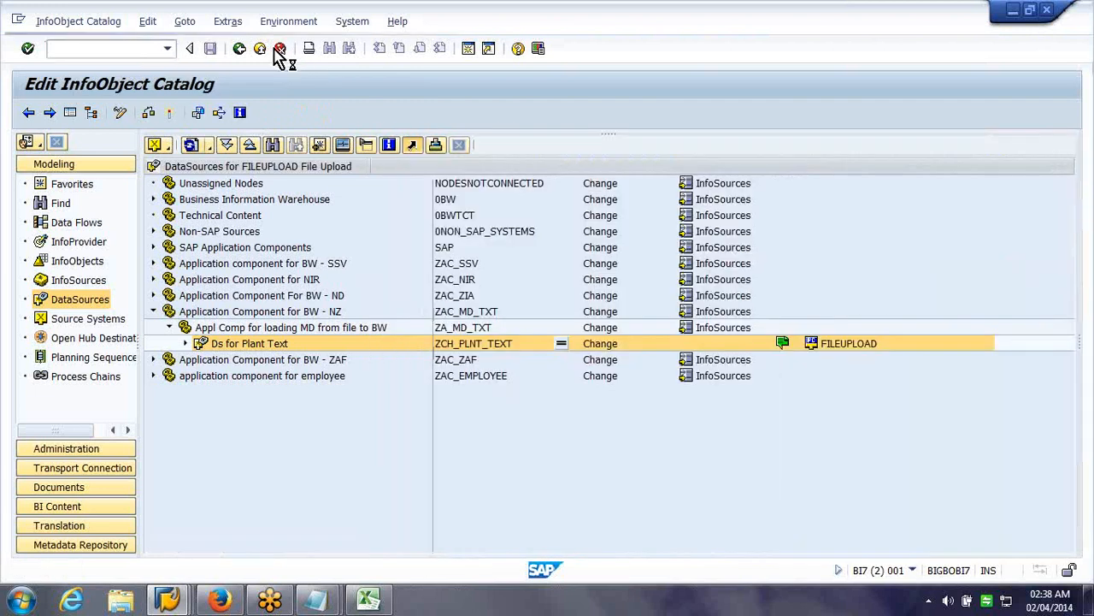
Create application component zac_dso3 under "Application Component for BW - NZ" with the long description "Application component for loading file to DSO".
click(168, 328)
click(198, 315)
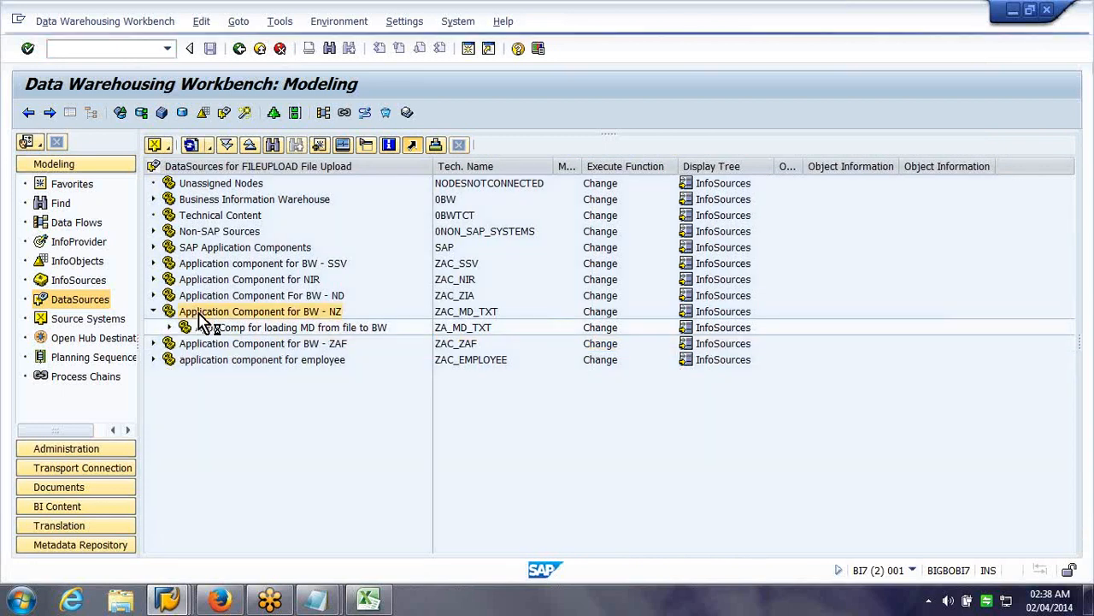
right_click(197, 315)
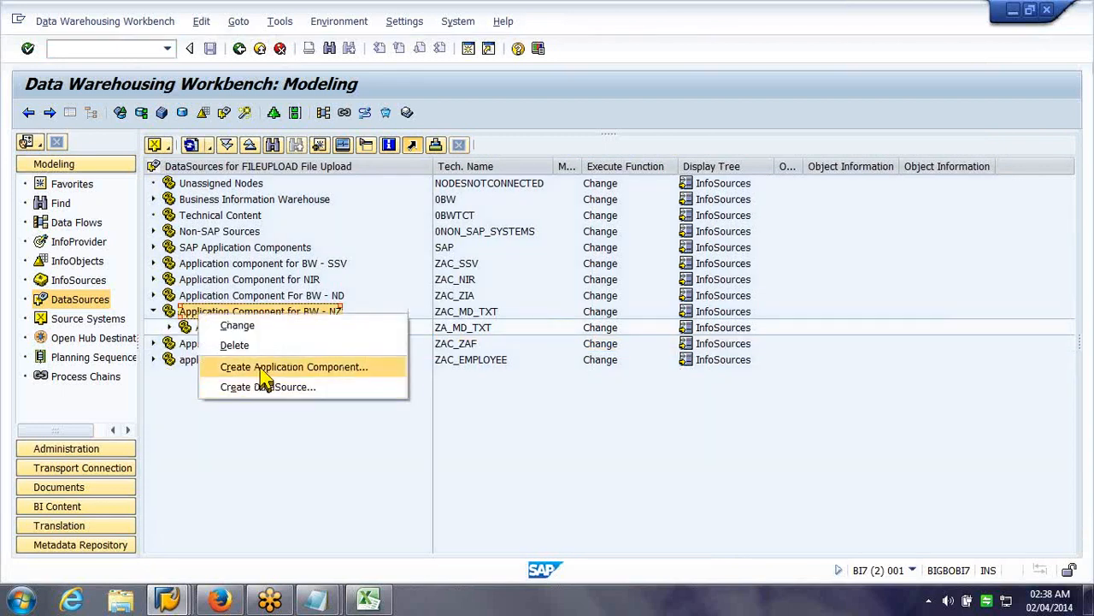
click(274, 367)
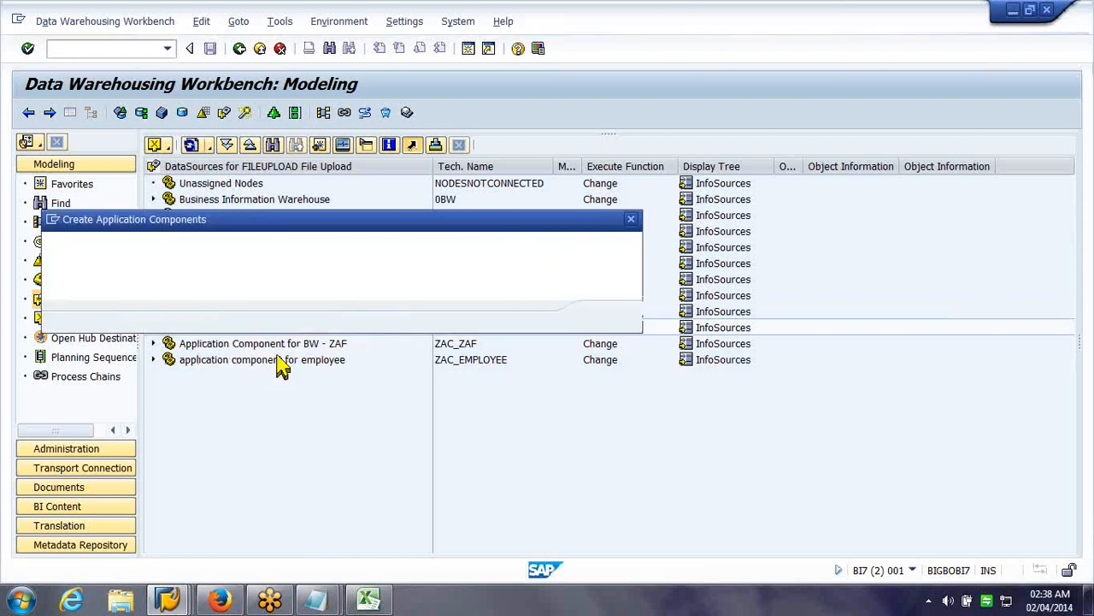
text(zavc_dso)
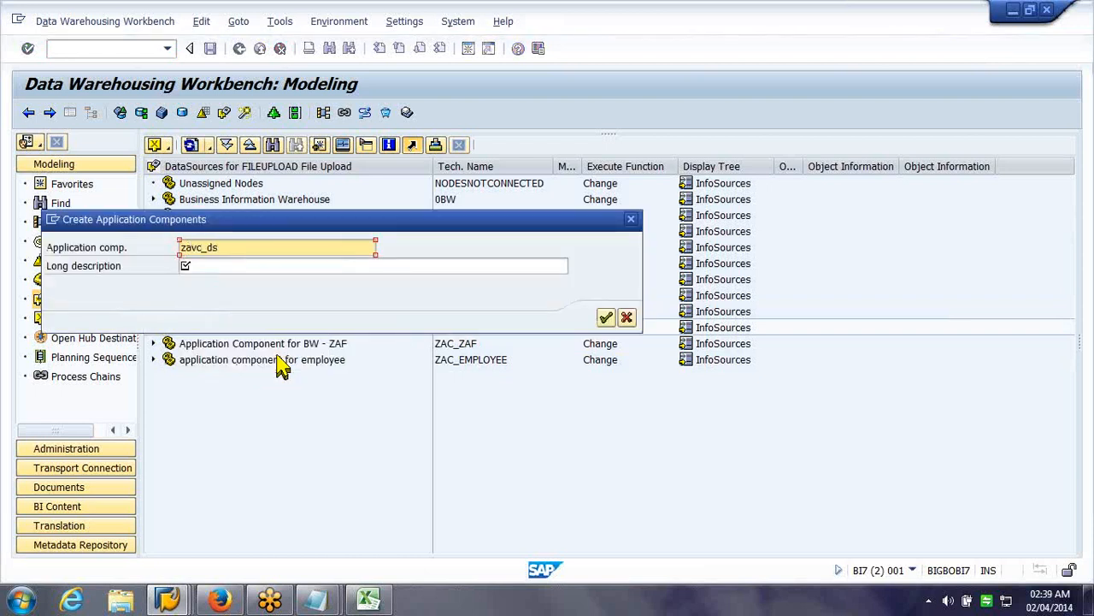
key(Tab)
text(Appli)
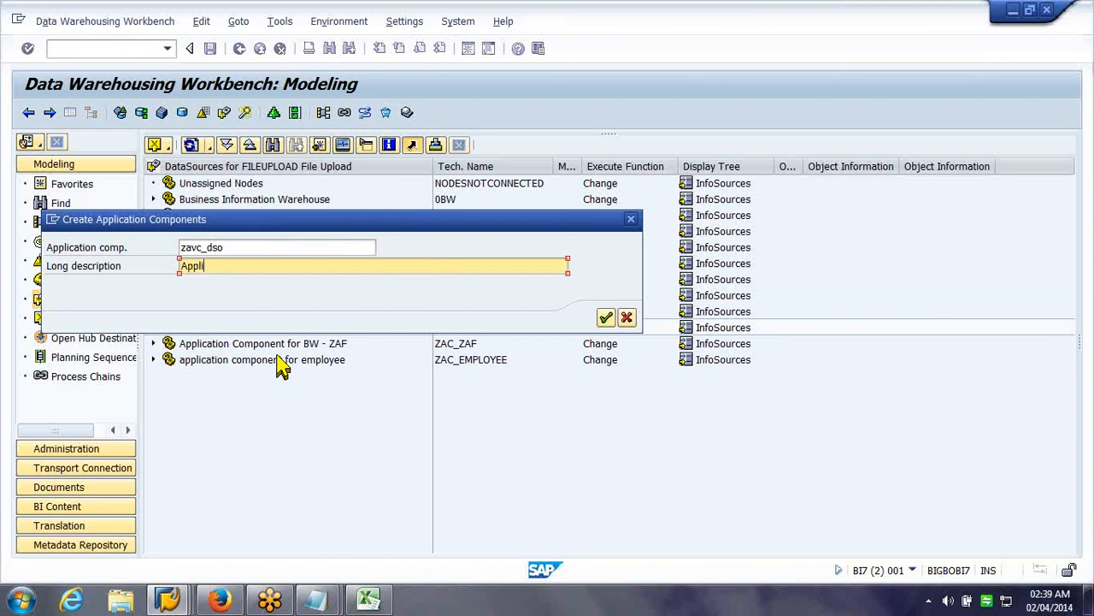
text(cation co)
text(mponent)
key(shift+Tab)
key(BackSpace)
text(3)
key(Tab)
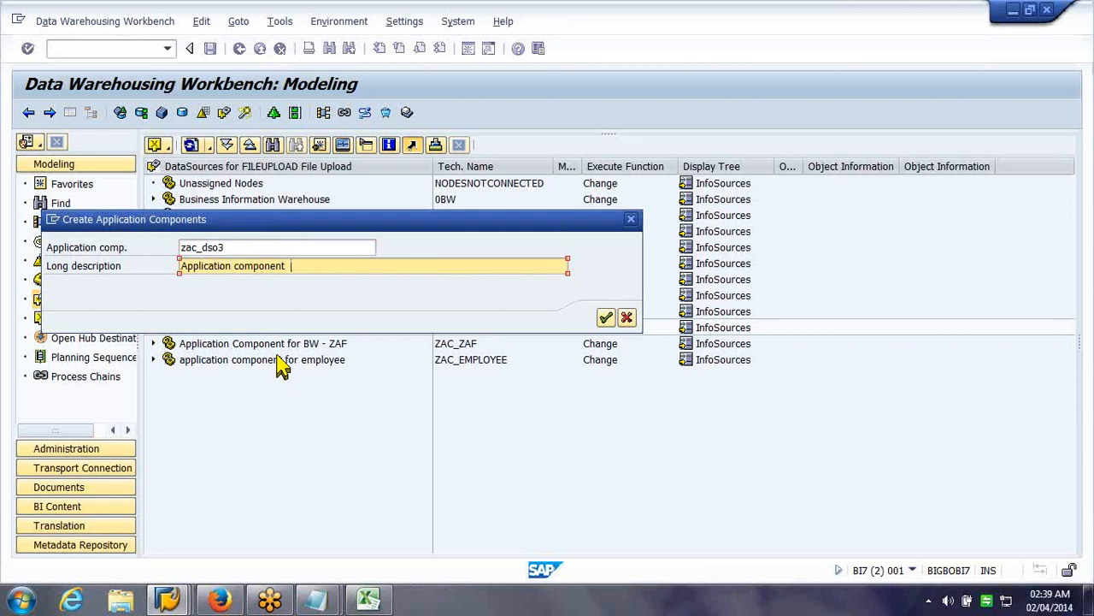
text(for loading file to DSO)
key(Return)
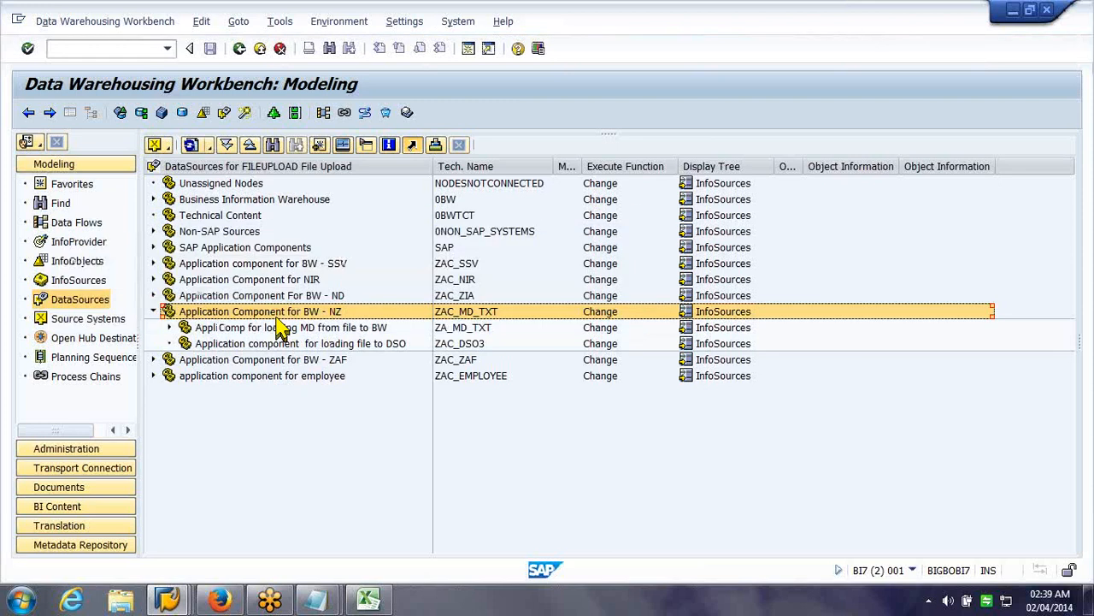
Create DataSource zds_dso1 with data type Transaction Data under the application component for loading file to DSO.
click(282, 329)
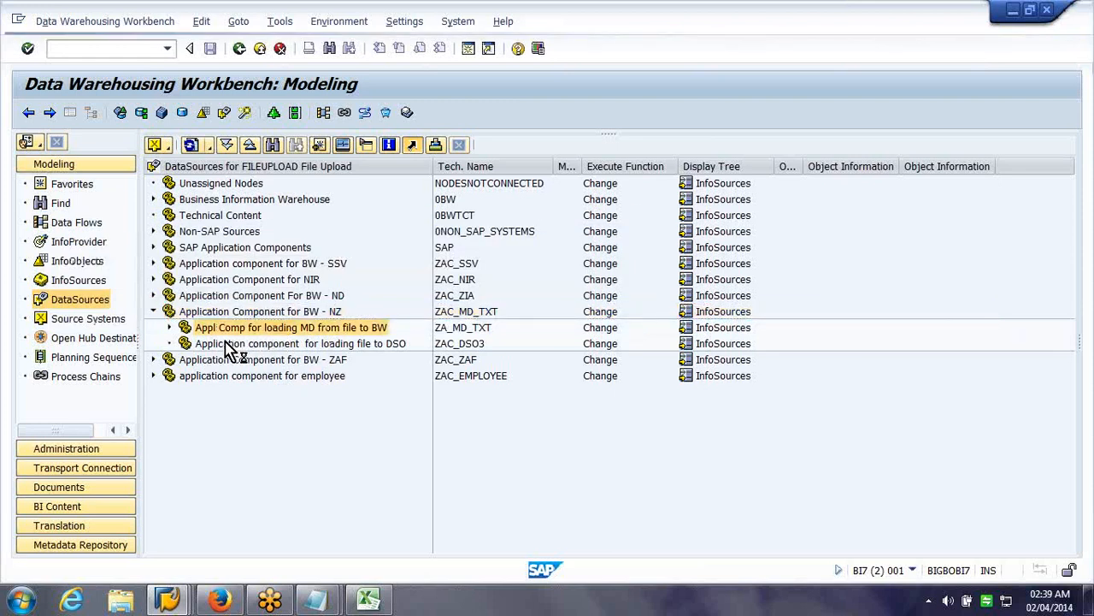
click(226, 344)
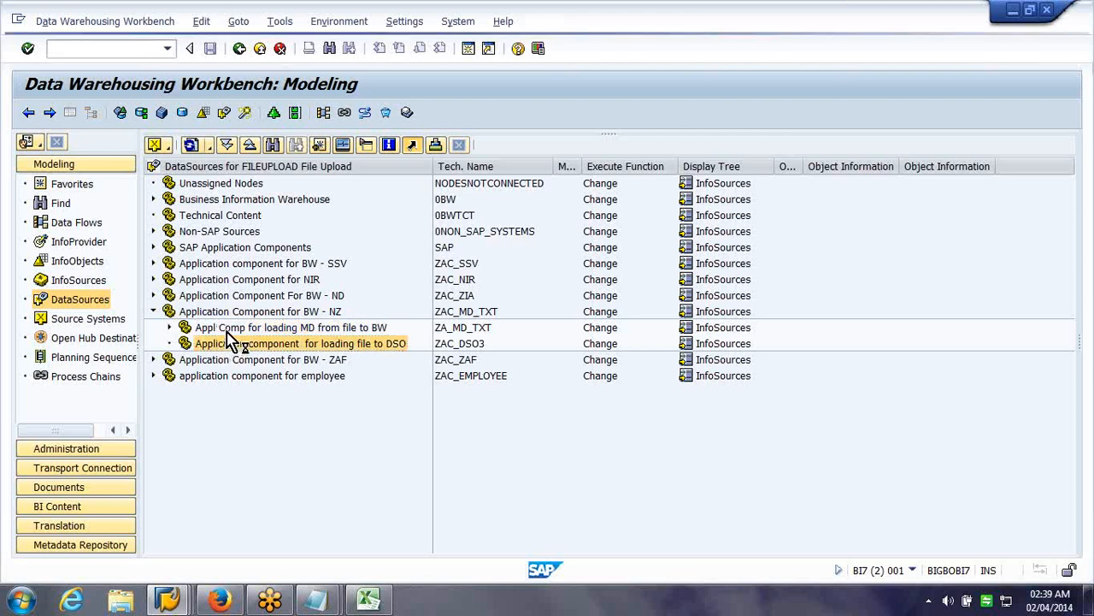
right_click(229, 338)
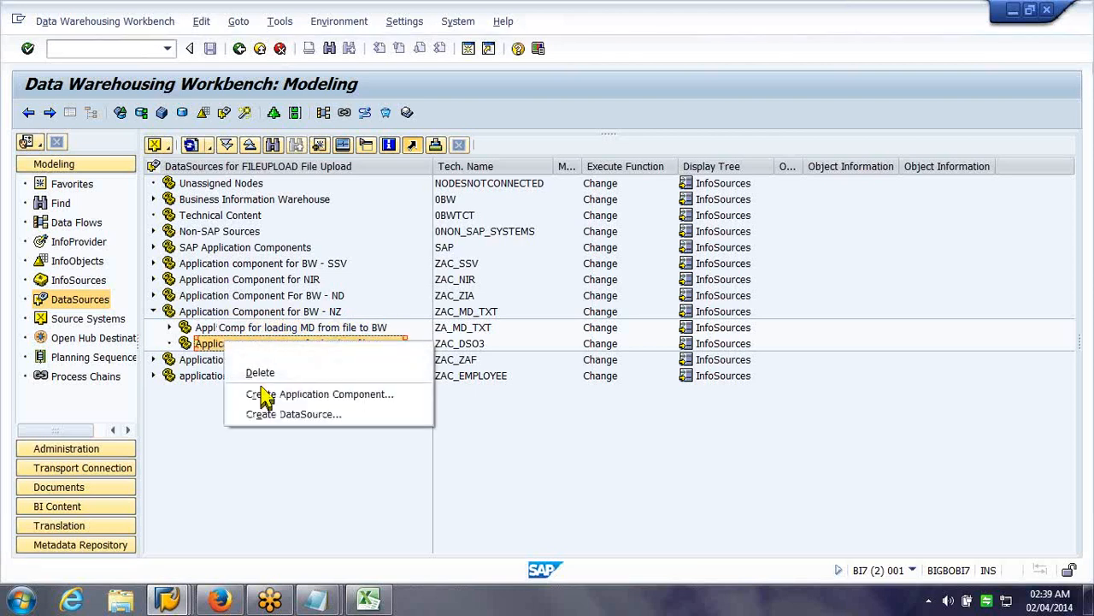
click(289, 416)
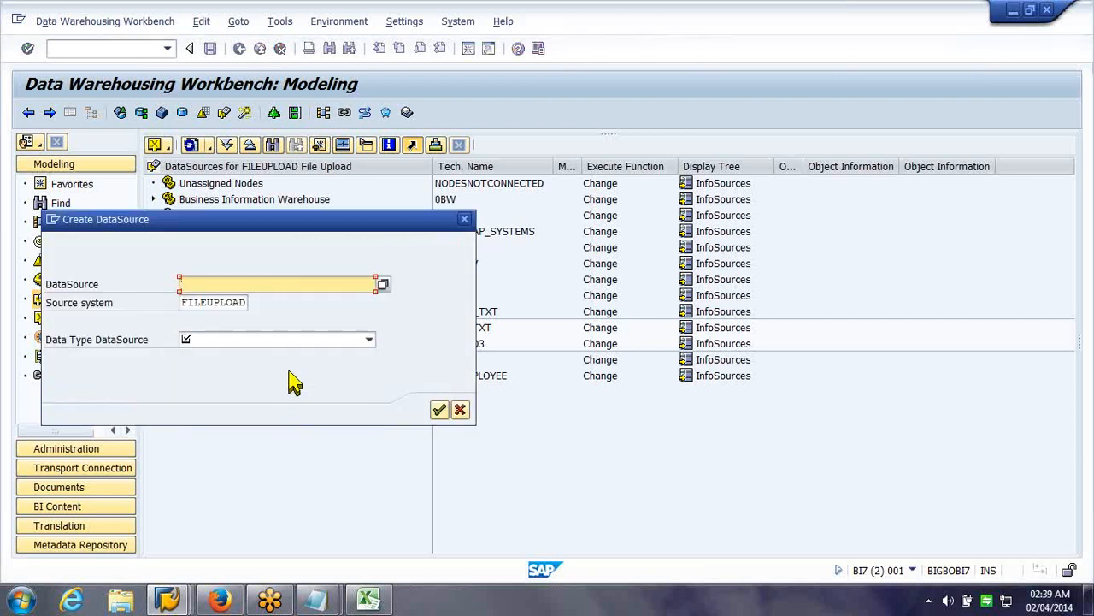
text(zds_)
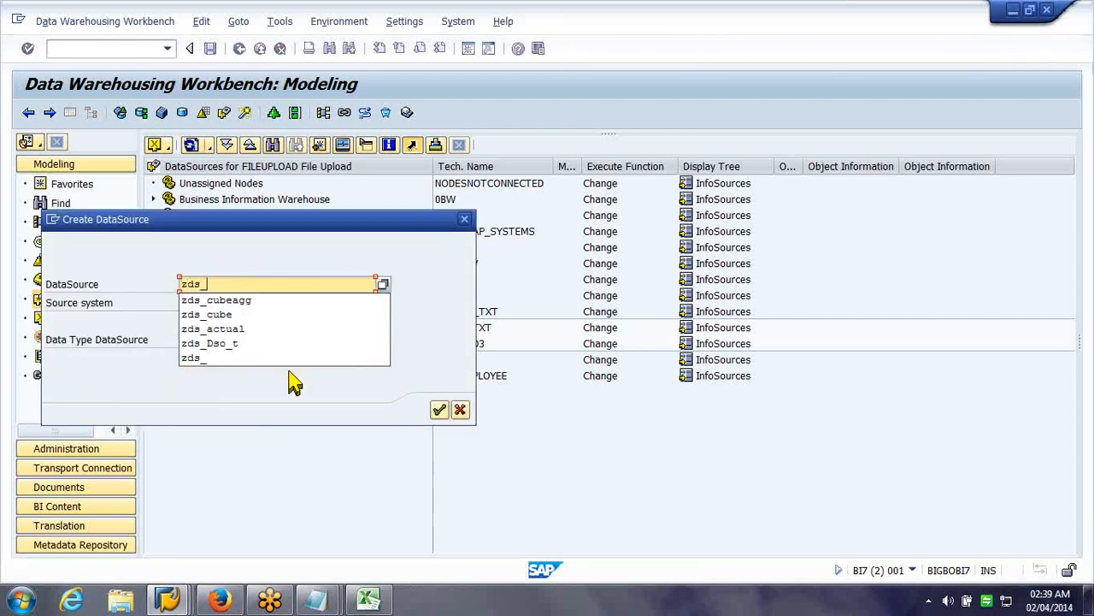
text(dsc1)
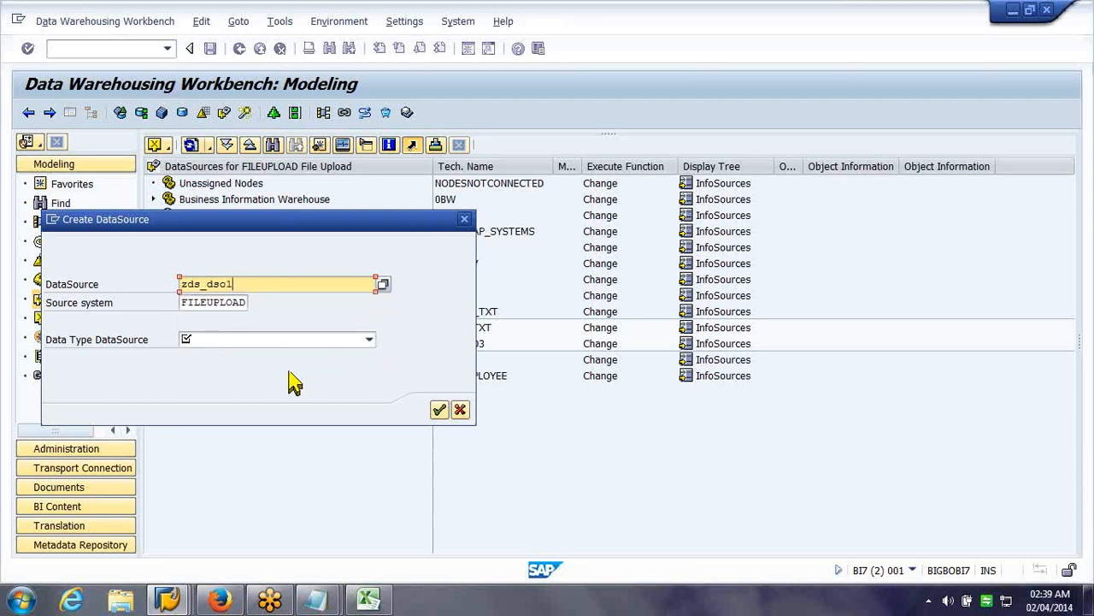
key(Tab)
key(Tab)
key(Down)
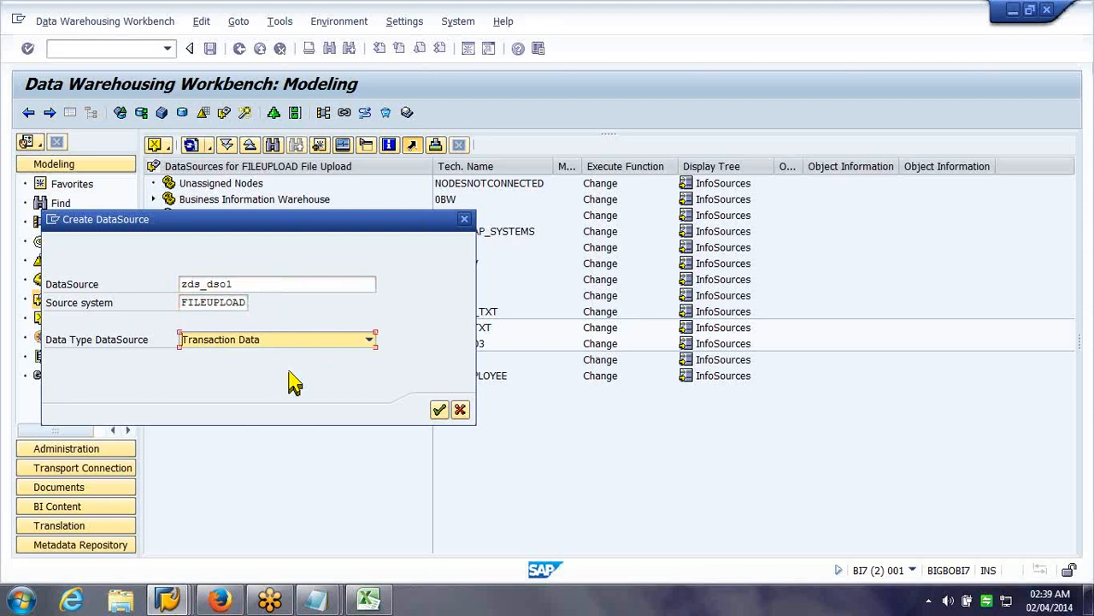
key(Return)
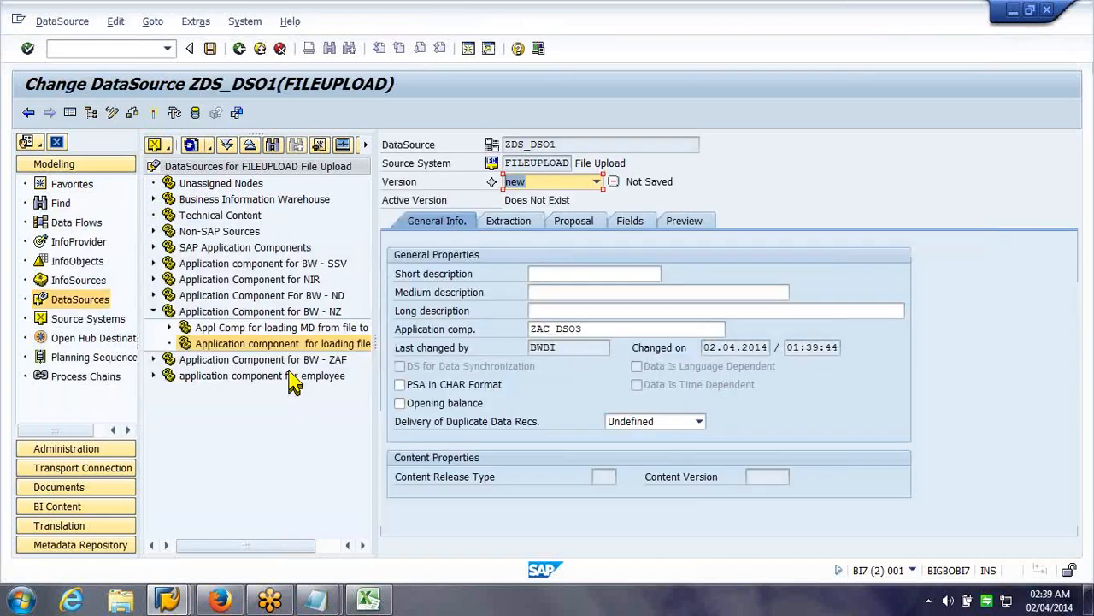
Enter "DS for DSO" as the short, medium and long description of the DataSource.
click(548, 274)
text(DS for DSO)
key(Tab)
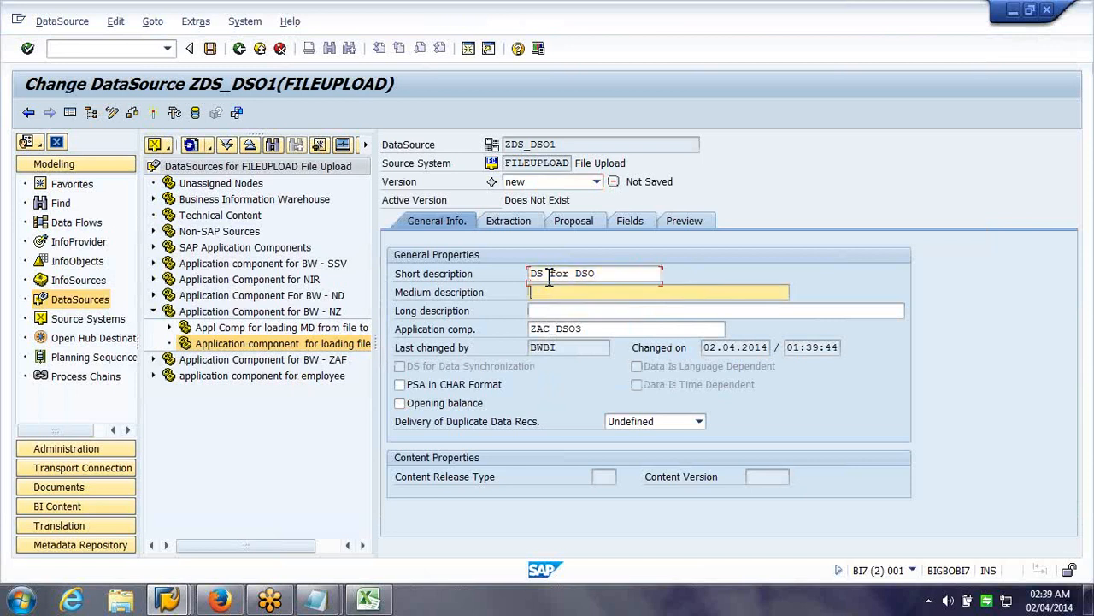
text(DS for DSO)
key(Tab)
text(DS for DSO)
Set the extraction to load a text-type file from the application server, ignoring 1 header row, with separator-delimited (CSV) data format.
click(534, 221)
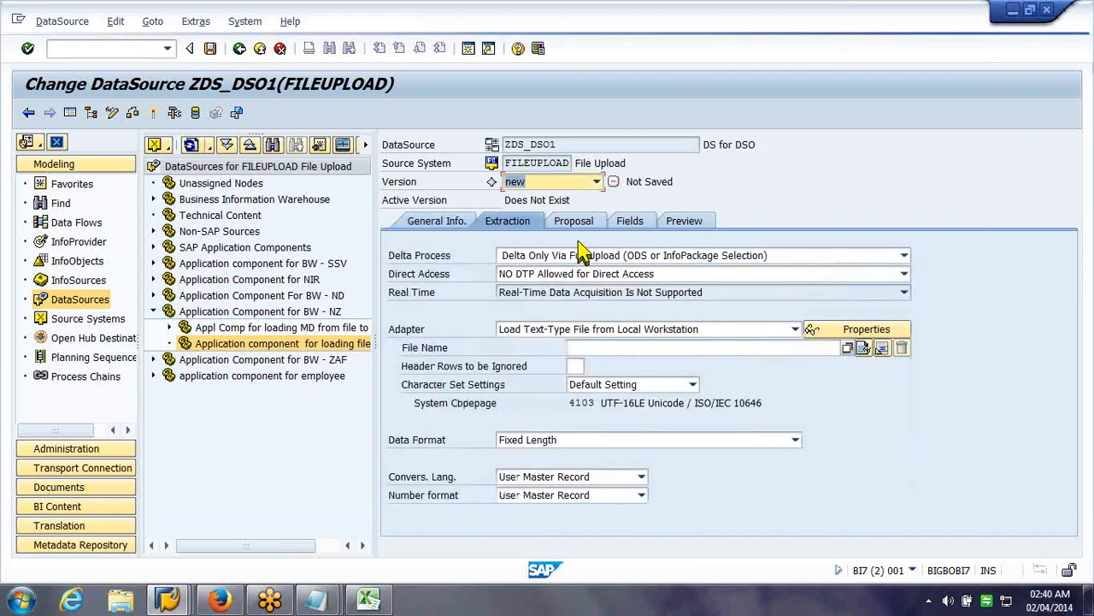
click(718, 330)
click(709, 405)
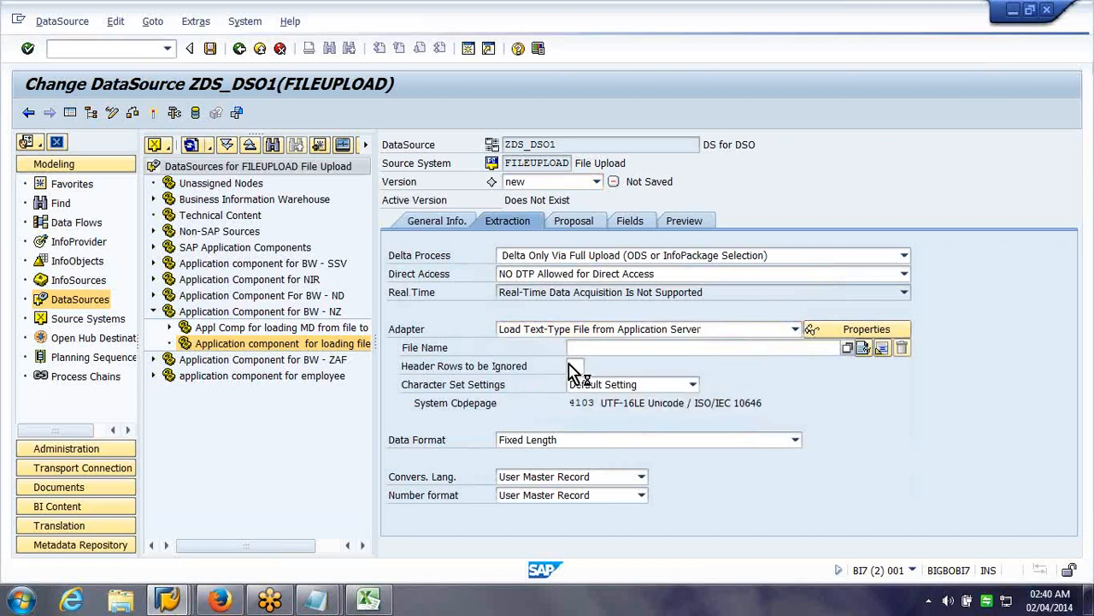
click(658, 439)
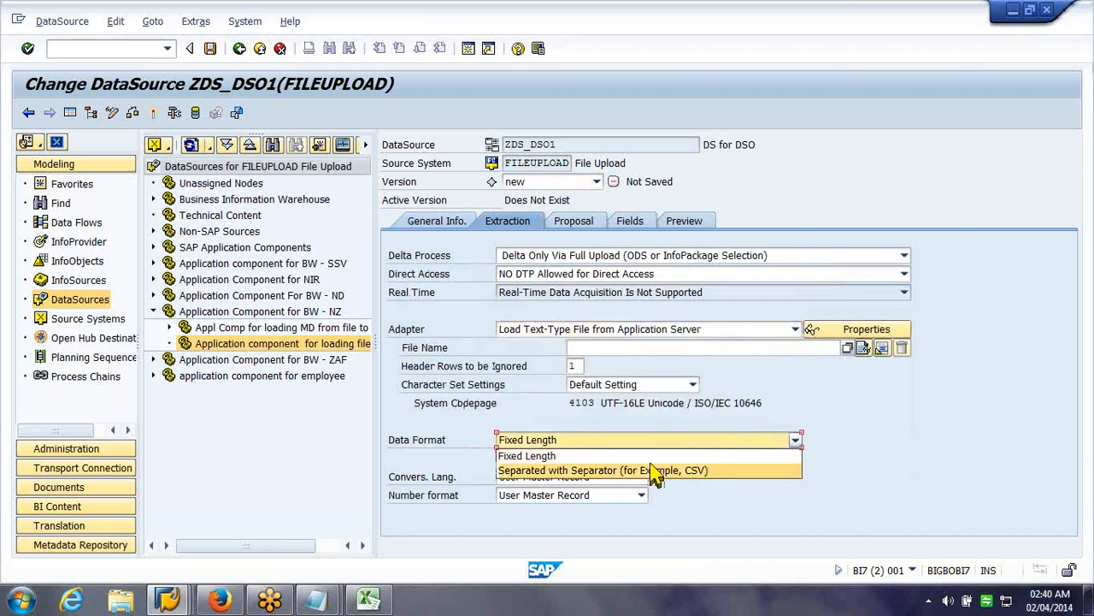
click(655, 470)
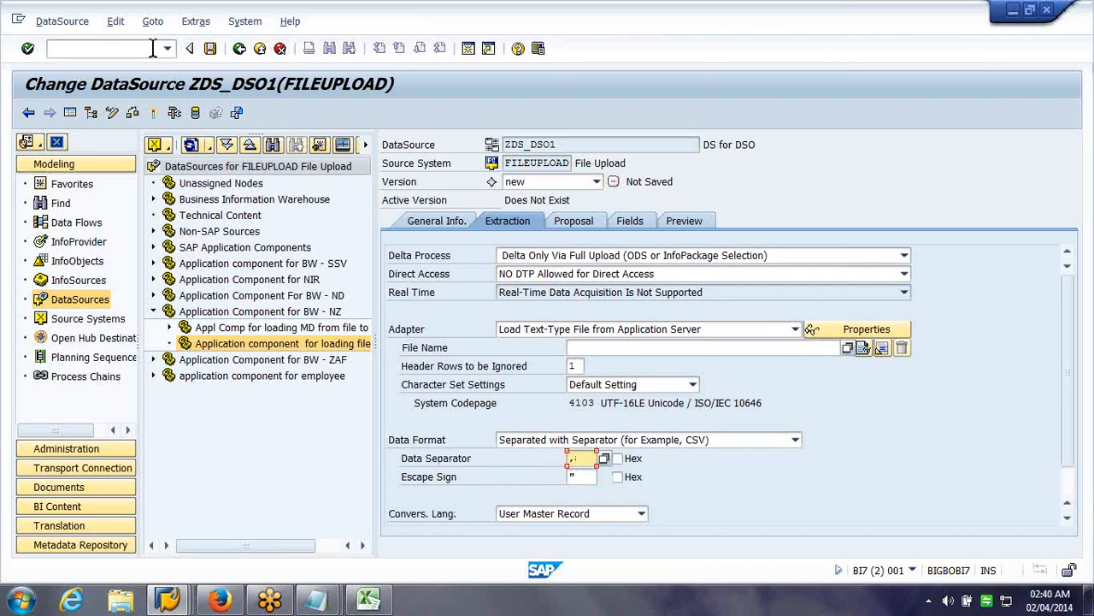
Browse the application server files in DIR_HOME, check the contents of DSO_MSS, and use it as the DataSource's file name.
click(659, 348)
click(847, 348)
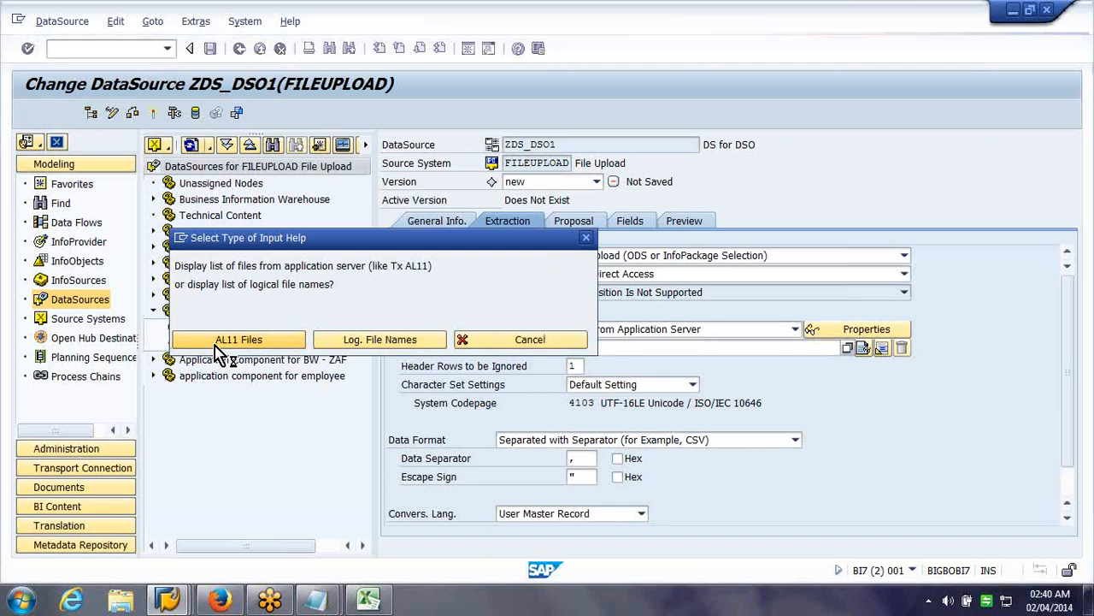
click(217, 345)
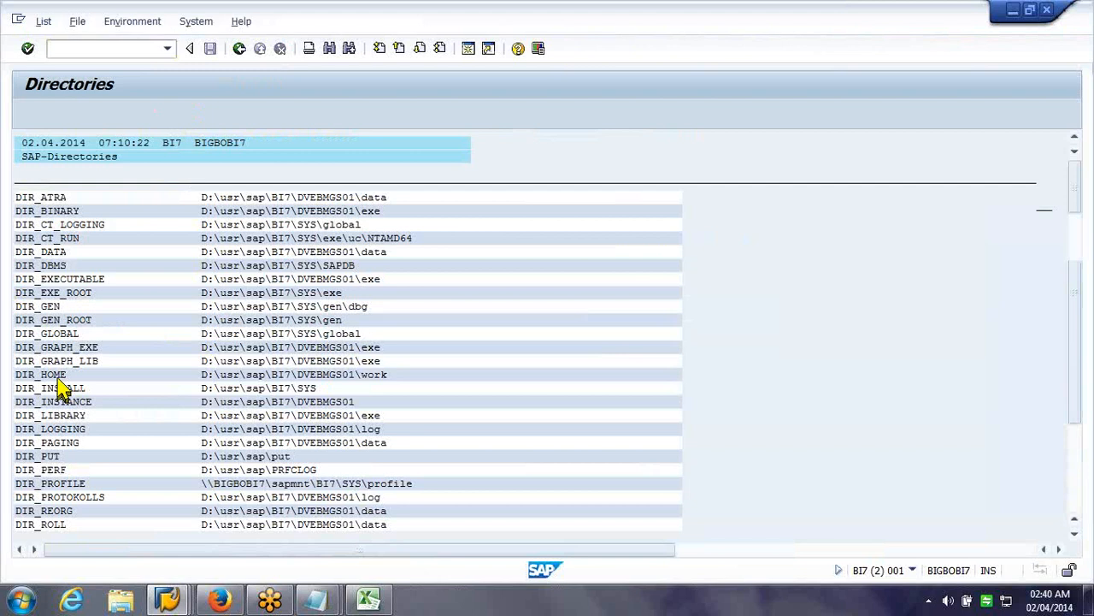
double_click(53, 376)
double_click(66, 363)
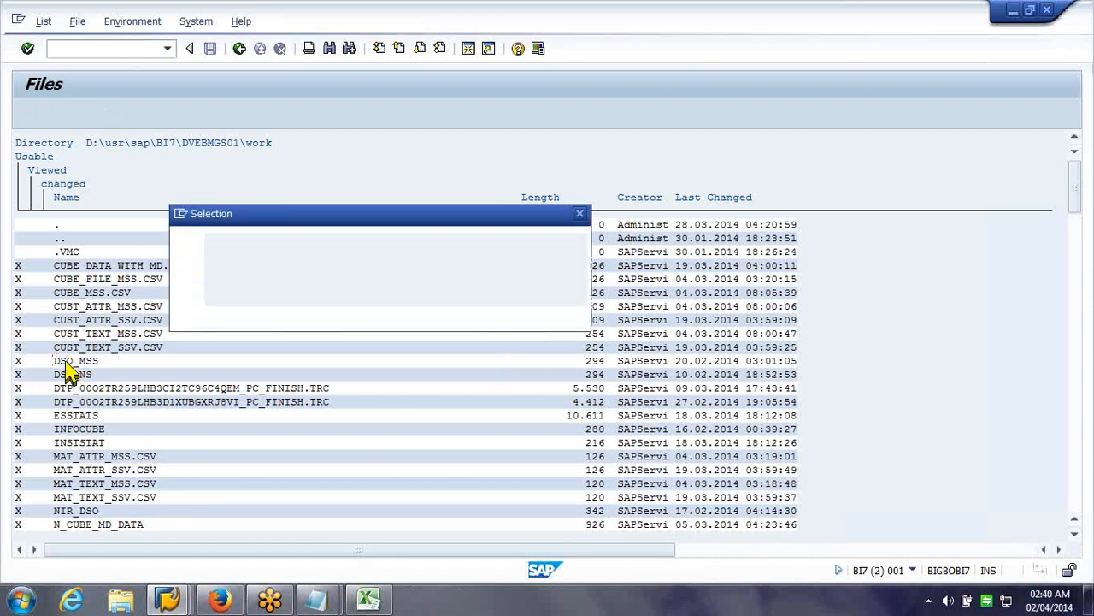
click(229, 320)
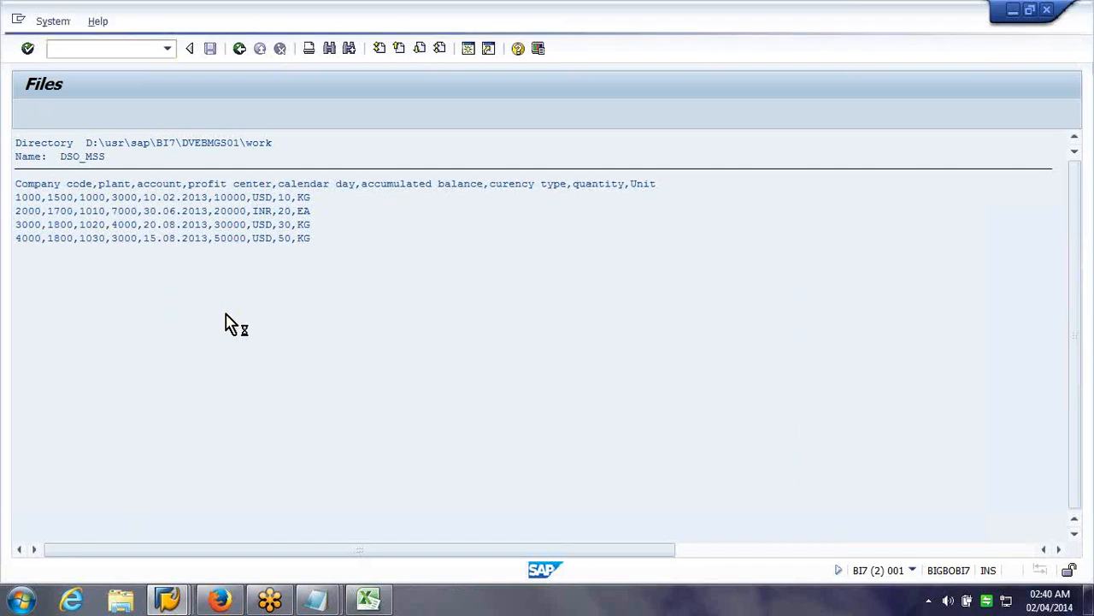
click(241, 42)
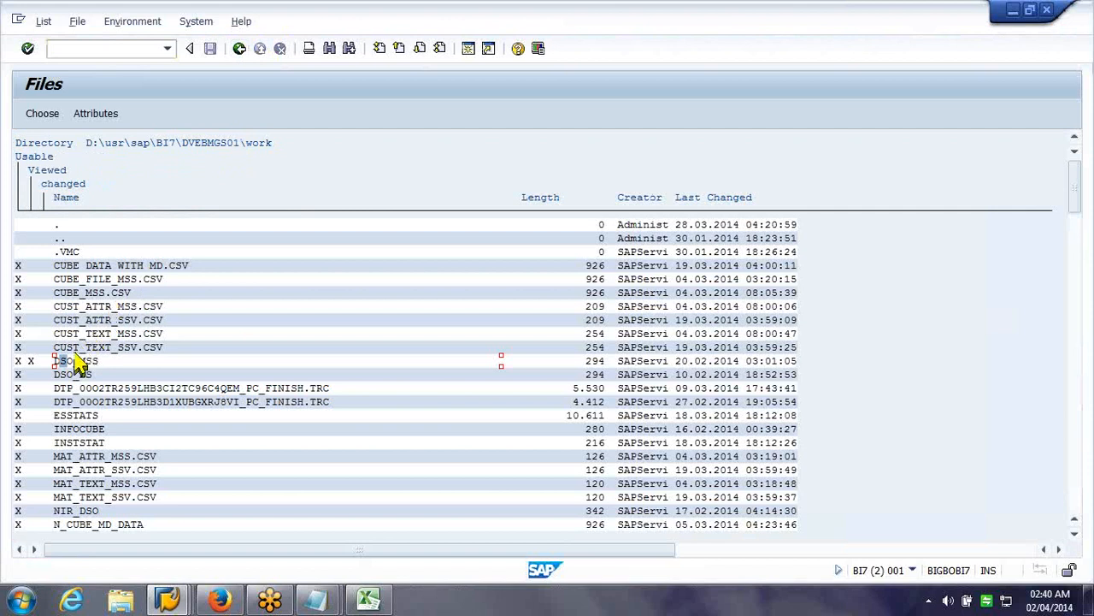
double_click(75, 360)
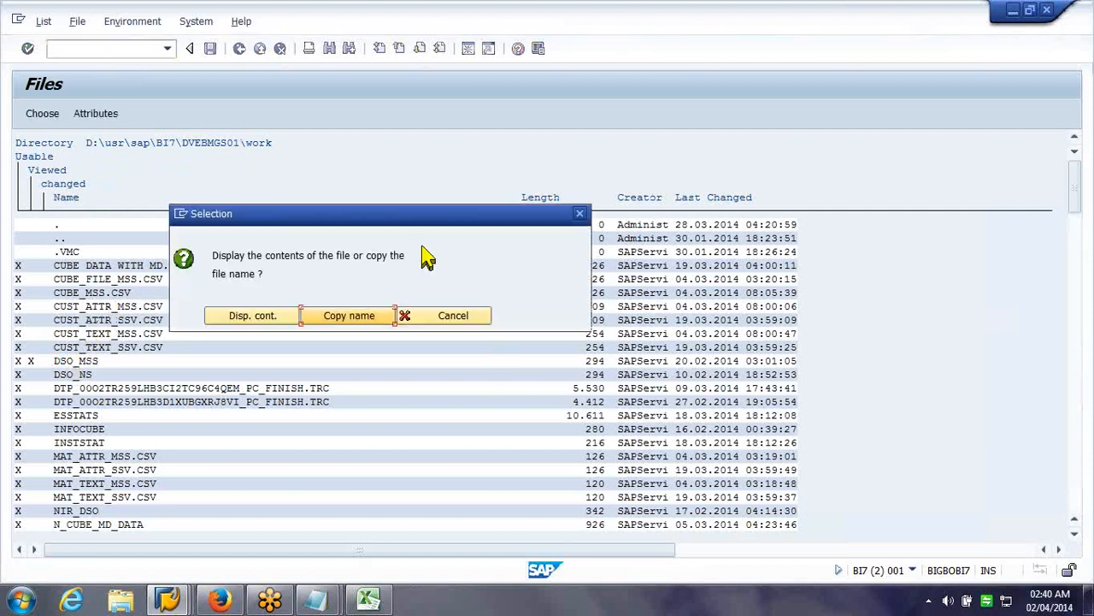
click(332, 317)
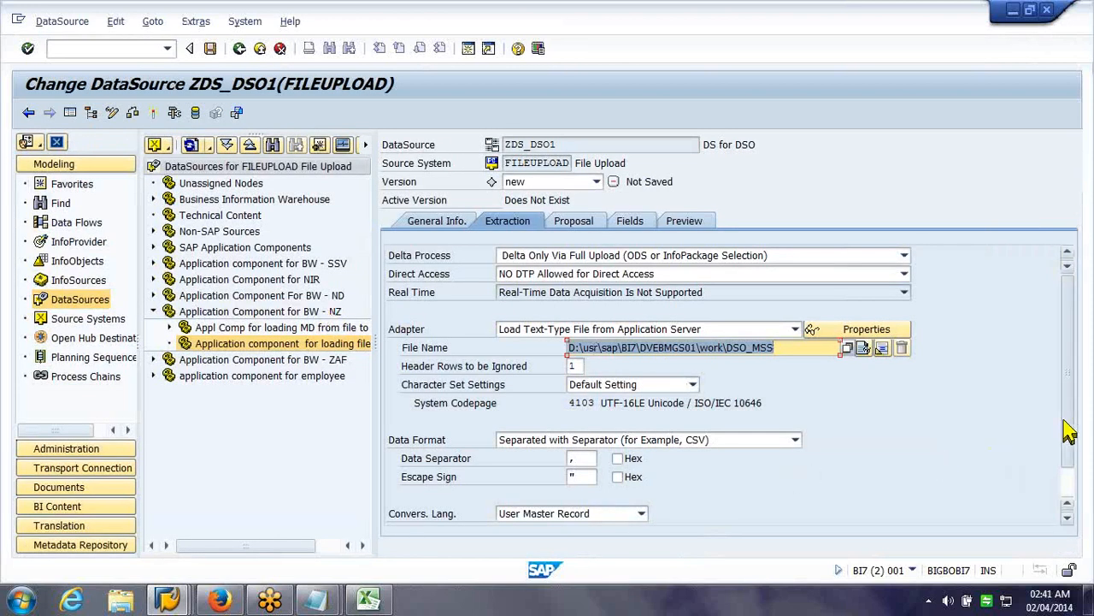
scroll(1069, 483, down, 1)
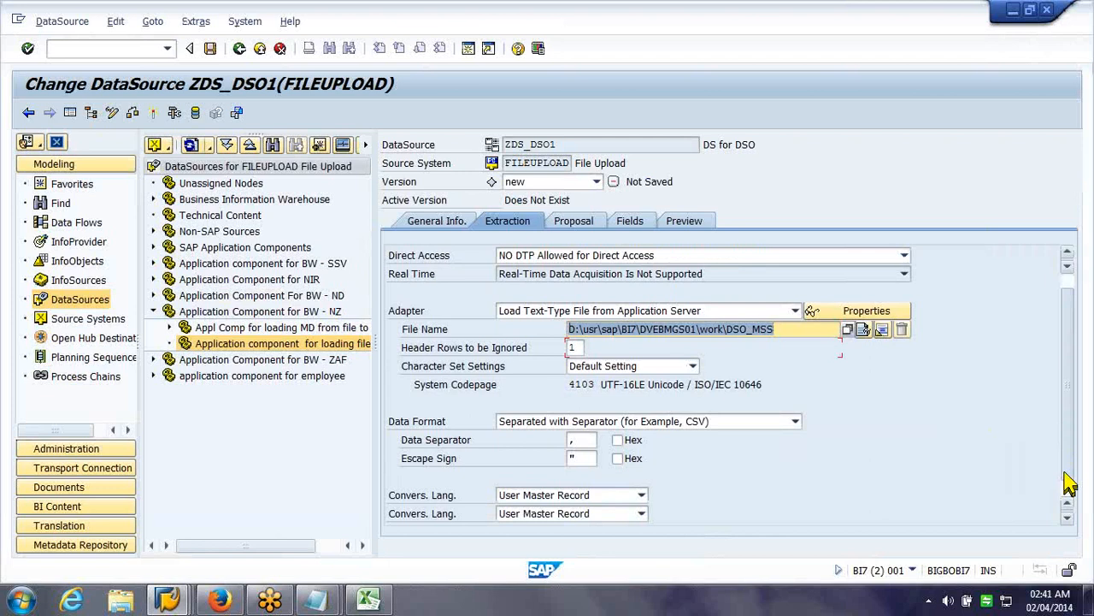
scroll(1069, 483, up, 1)
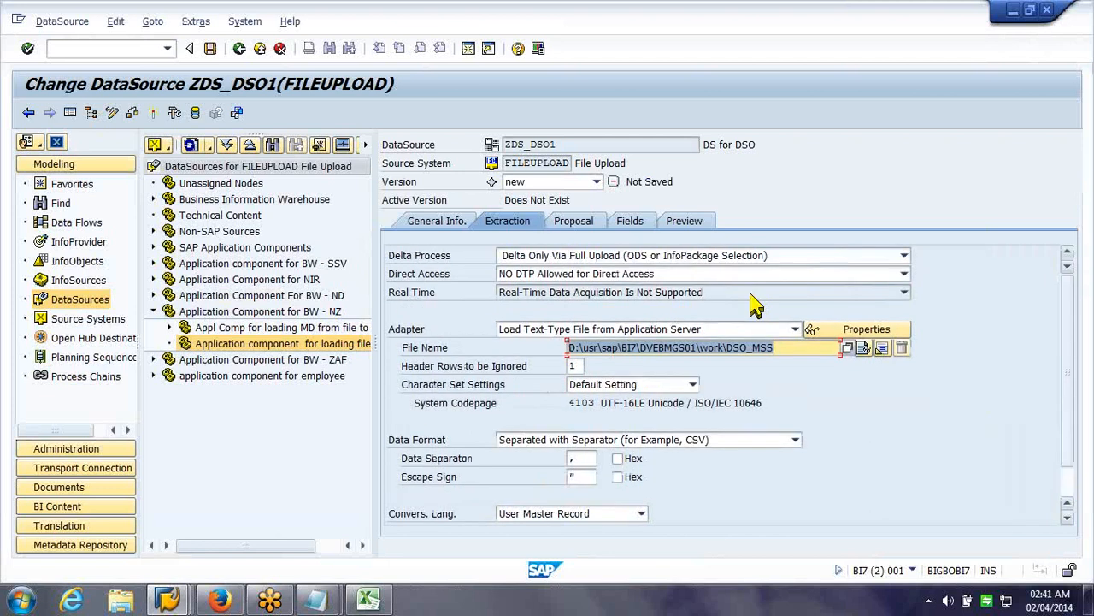
Load the example data from the file to generate the field proposal, and open the DataSource's field list.
click(574, 221)
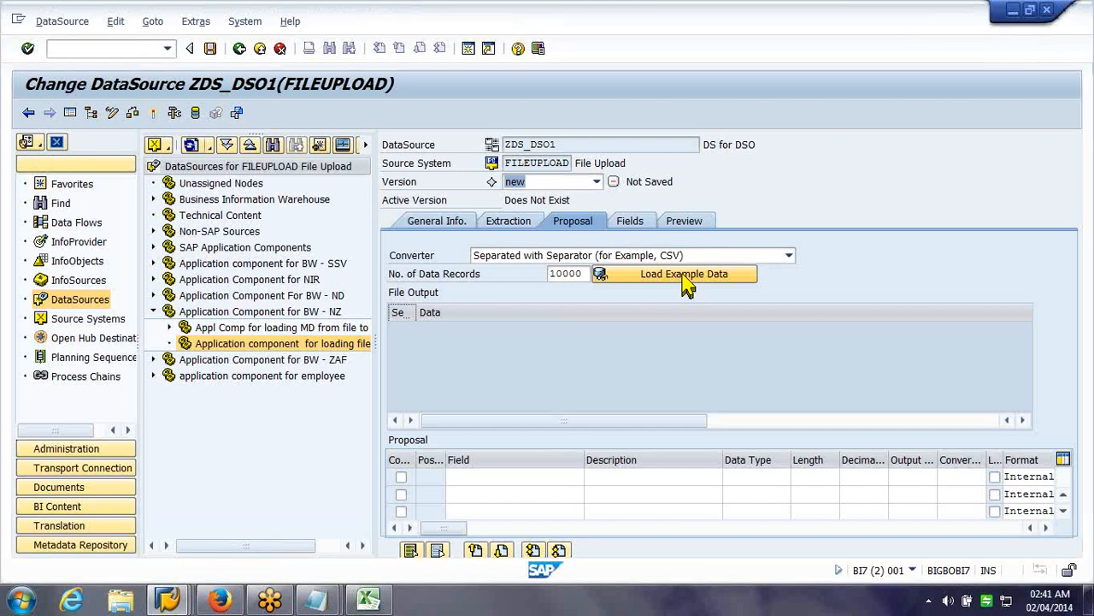
click(689, 283)
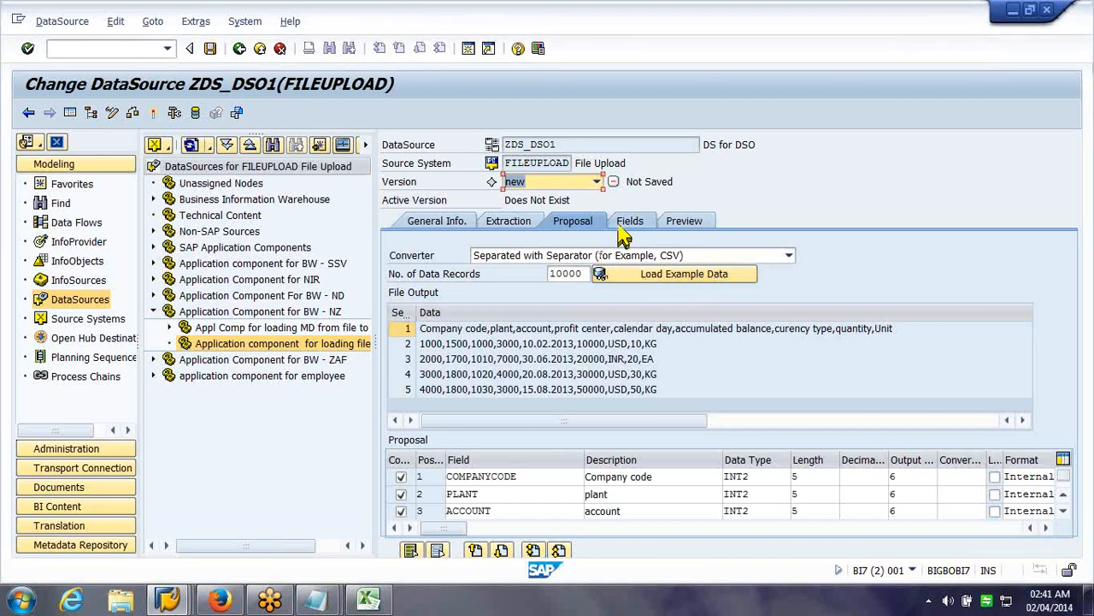
click(682, 272)
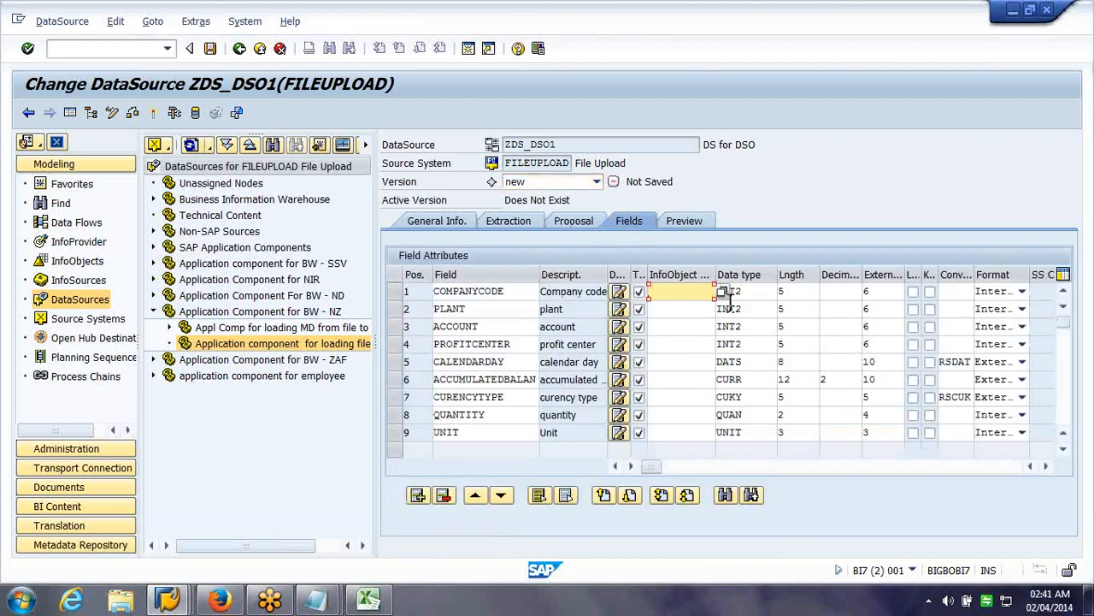
Assign InfoObject 0comp_code to the company code field and 0plant to the plant field.
text(0comp_code)
key(Return)
text(0)
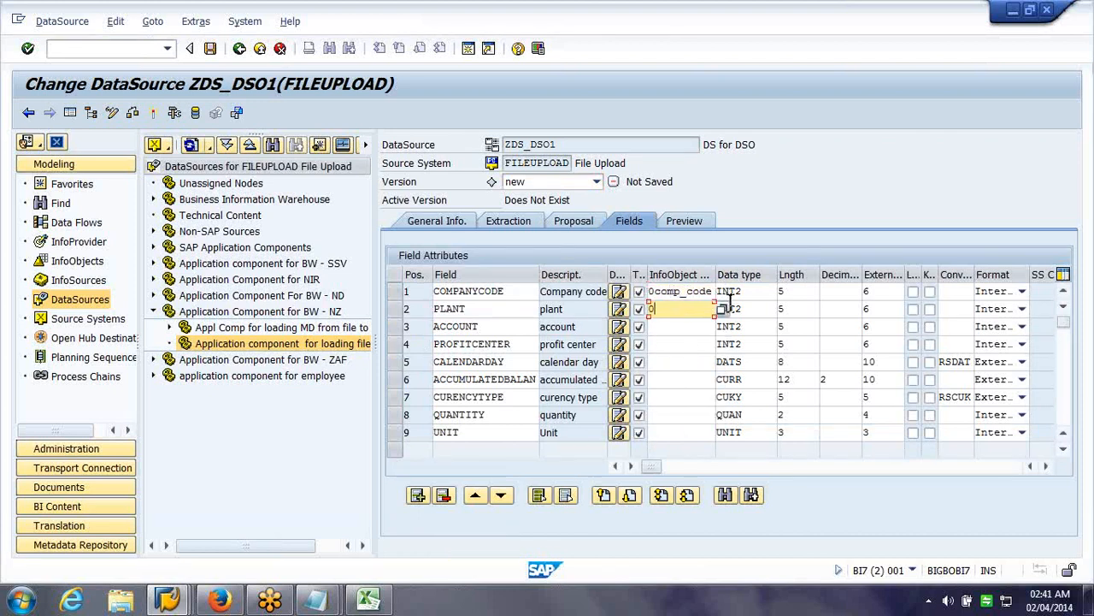
text(plant)
key(Return)
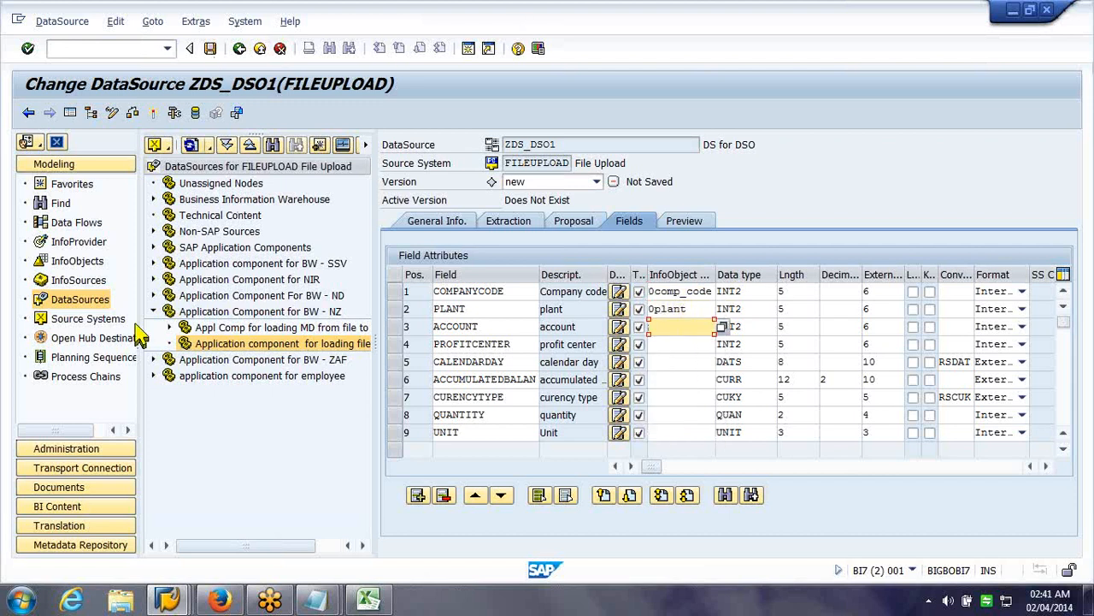
Copy key figure names from the InfoObject tree, assigning ZKY_BAL to the accumulated balance field and ZKY_QTY3 to the quantity field.
click(64, 264)
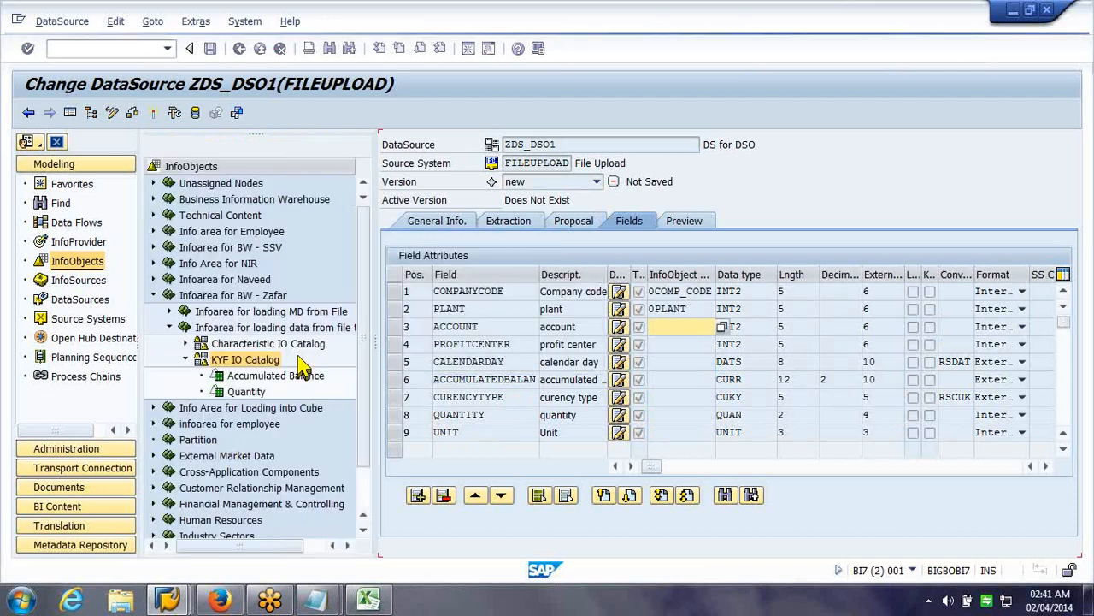
click(346, 545)
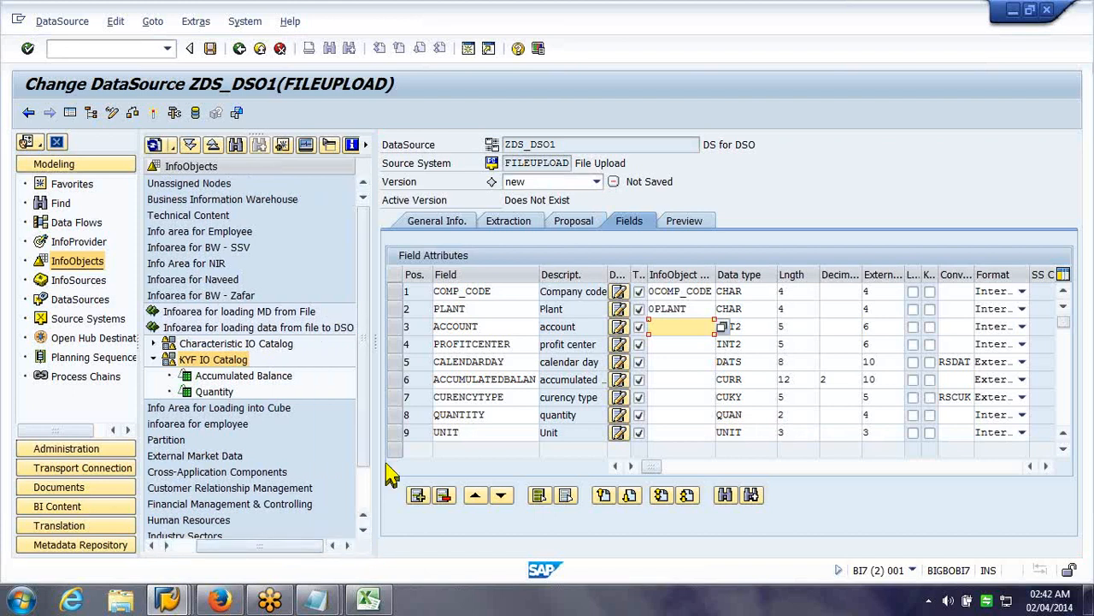
drag(377, 460, 481, 454)
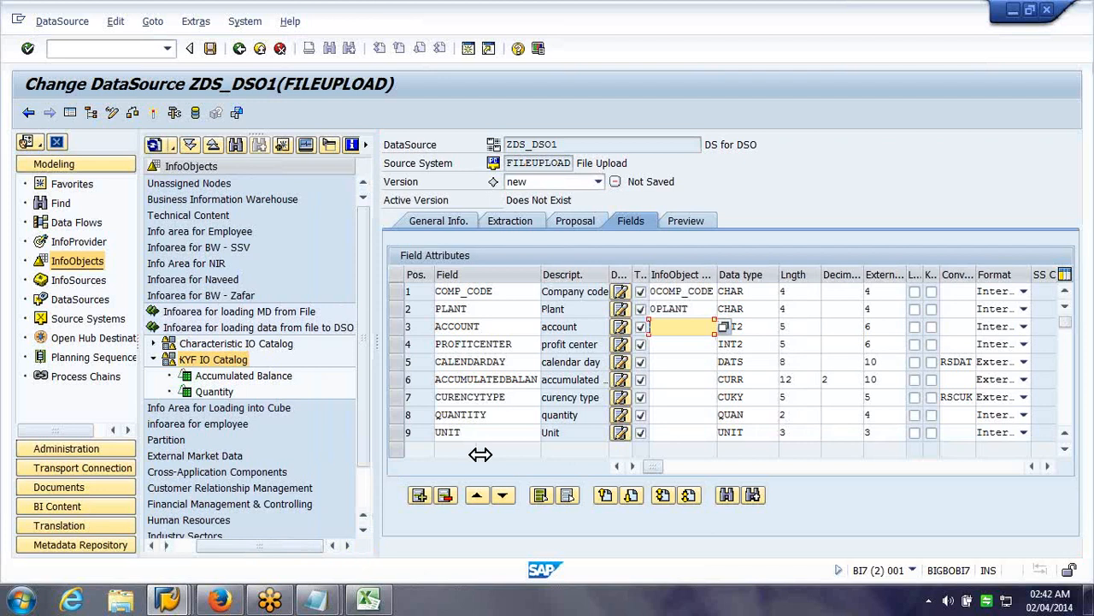
drag(481, 454, 575, 454)
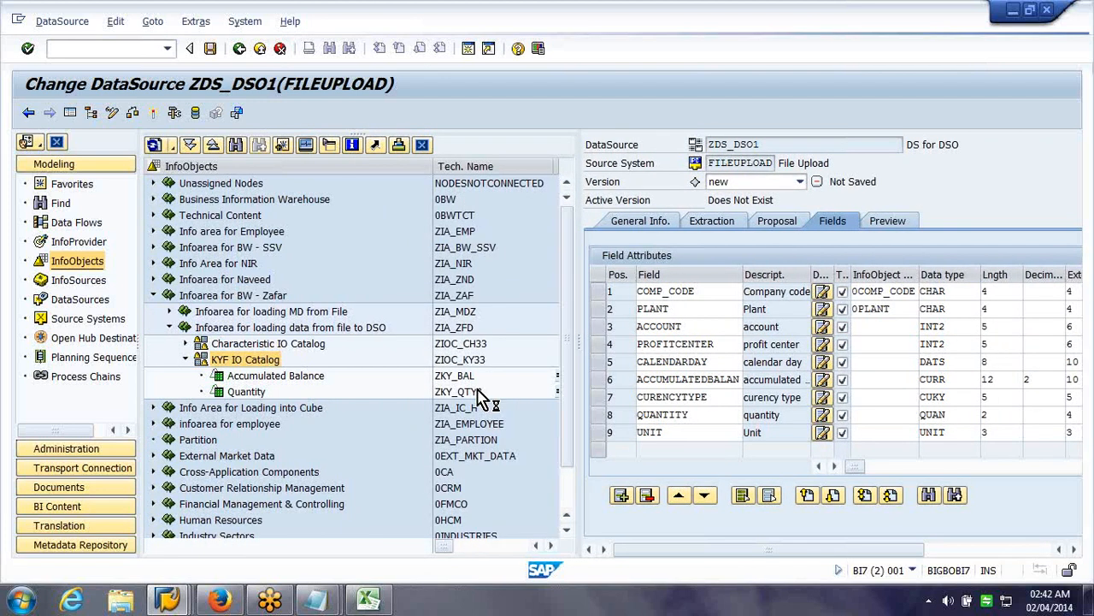
click(462, 377)
key(ctrl+c)
click(858, 378)
key(ctrl+v)
click(463, 393)
key(ctrl+c)
click(874, 415)
key(ctrl+v)
Assign InfoObject zunitq to the unit field and zcurrc to the currency type field.
click(867, 435)
text(zunitq)
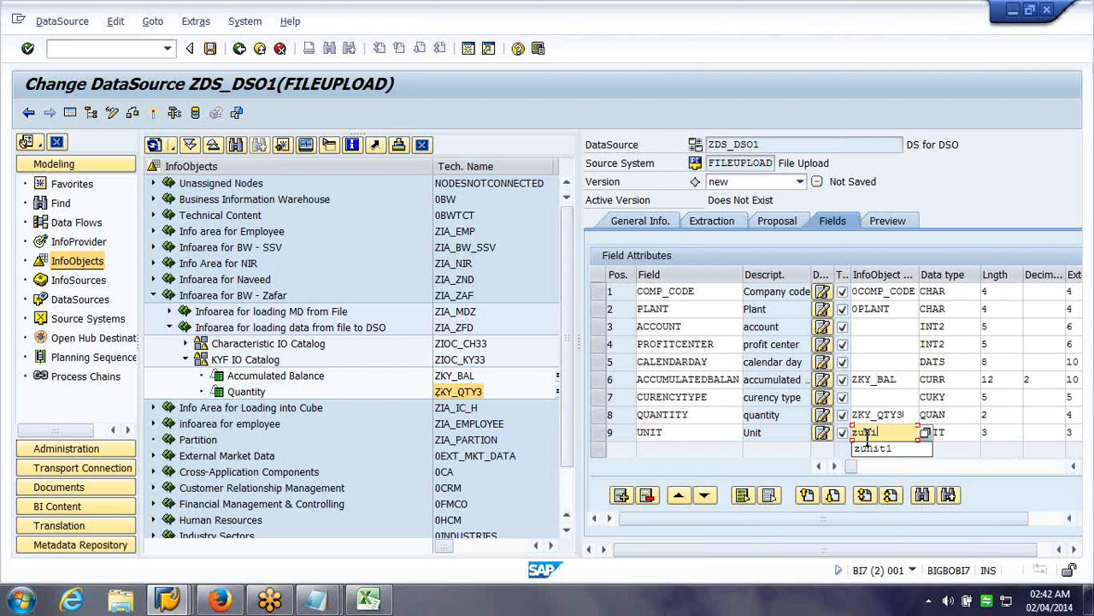
key(Up)
key(Up)
text(zcu)
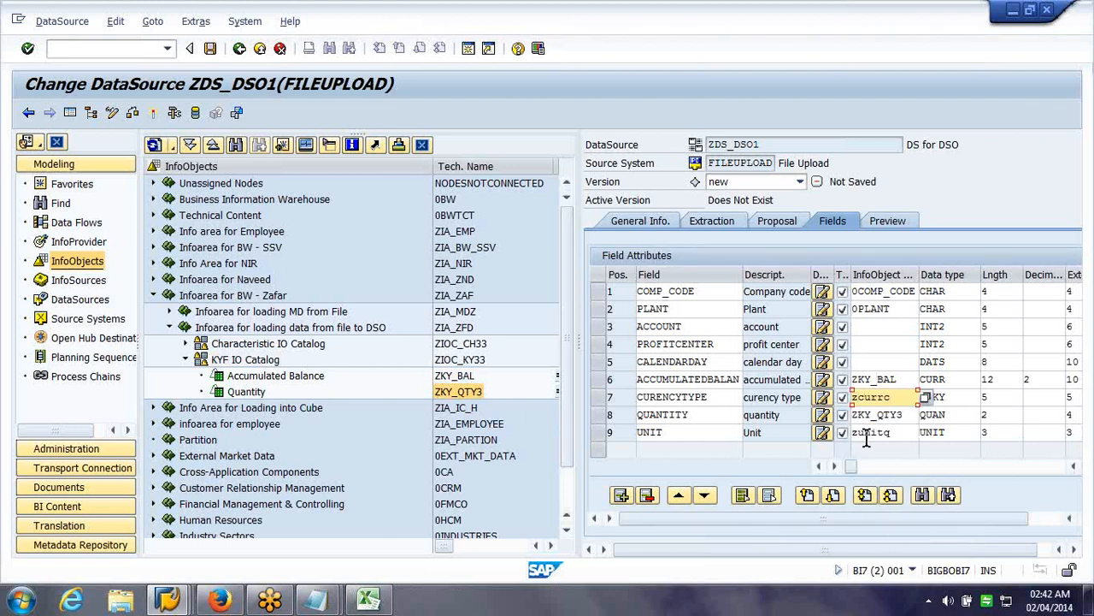
Assign InfoObject 0calday to the calendar day field and move on to the profit center field.
key(Up)
key(Up)
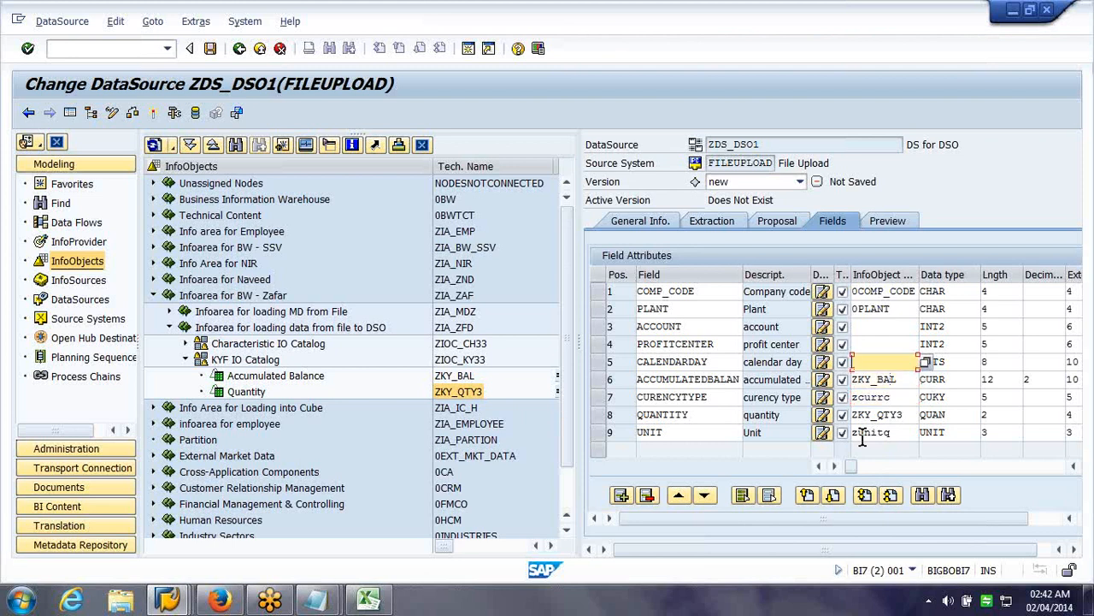
text(0cal)
key(Down)
key(Return)
key(Up)
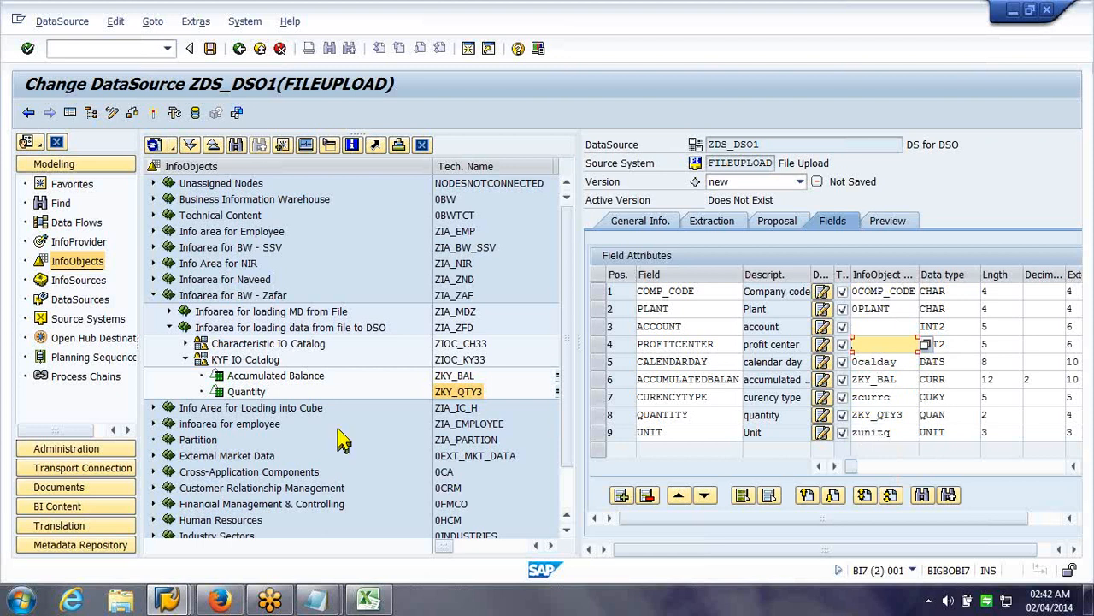
Assign InfoObject ZCH_PRCTR to the profit center field and ZCH_ACCNT to the account field, copying both names from the Characteristic IO Catalog.
click(169, 312)
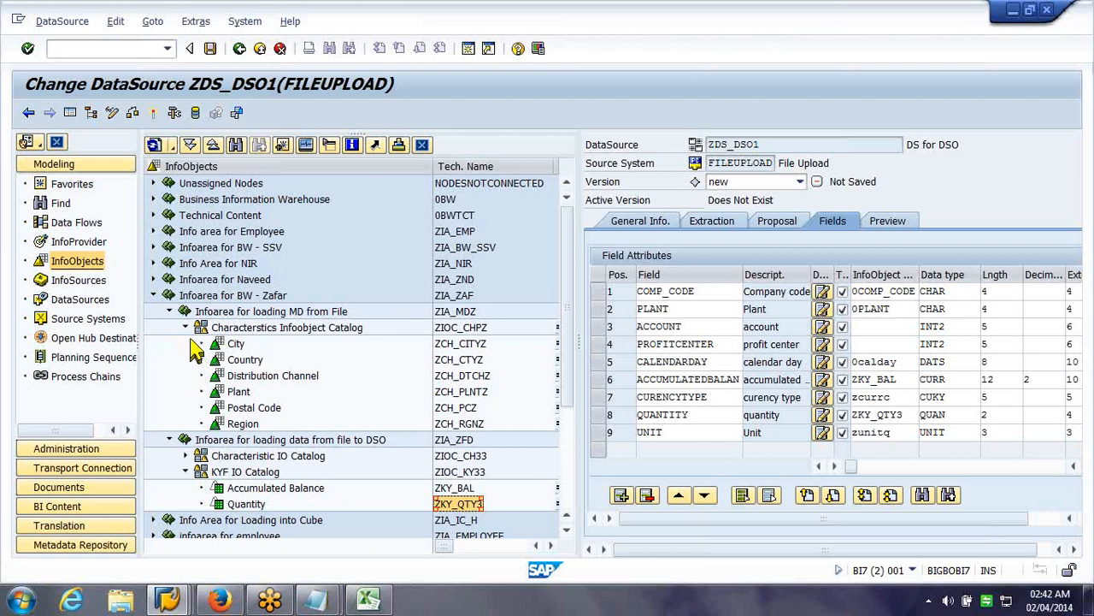
click(185, 327)
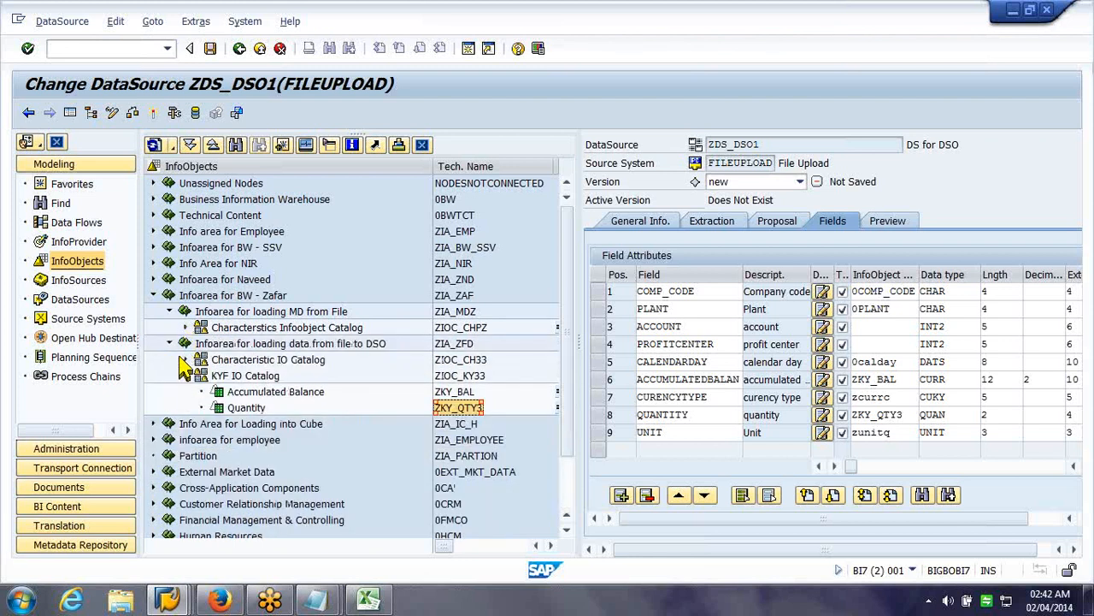
click(183, 359)
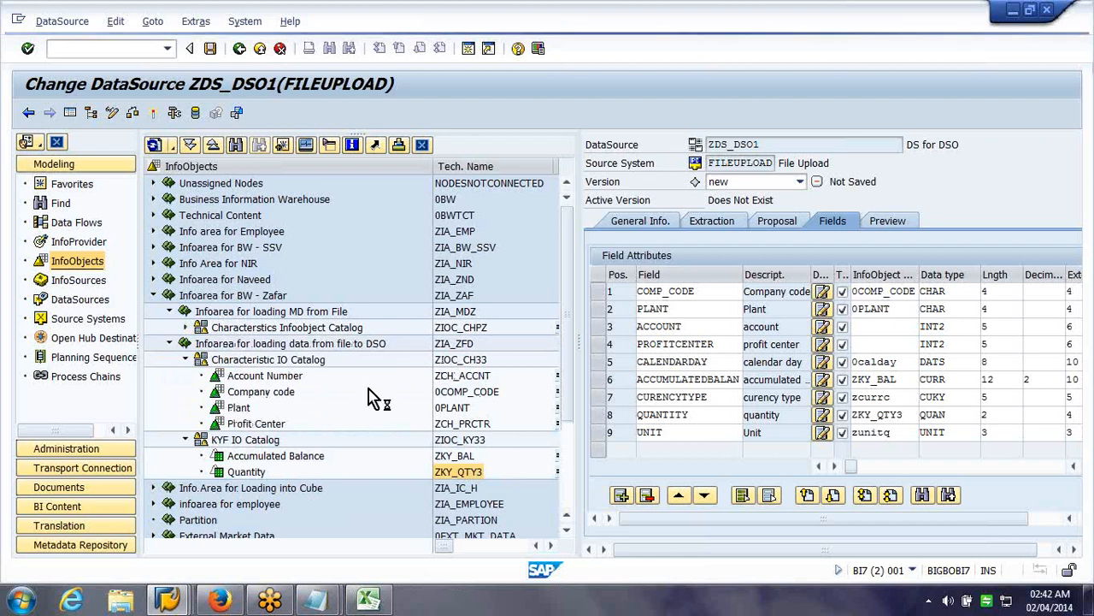
drag(462, 424, 871, 344)
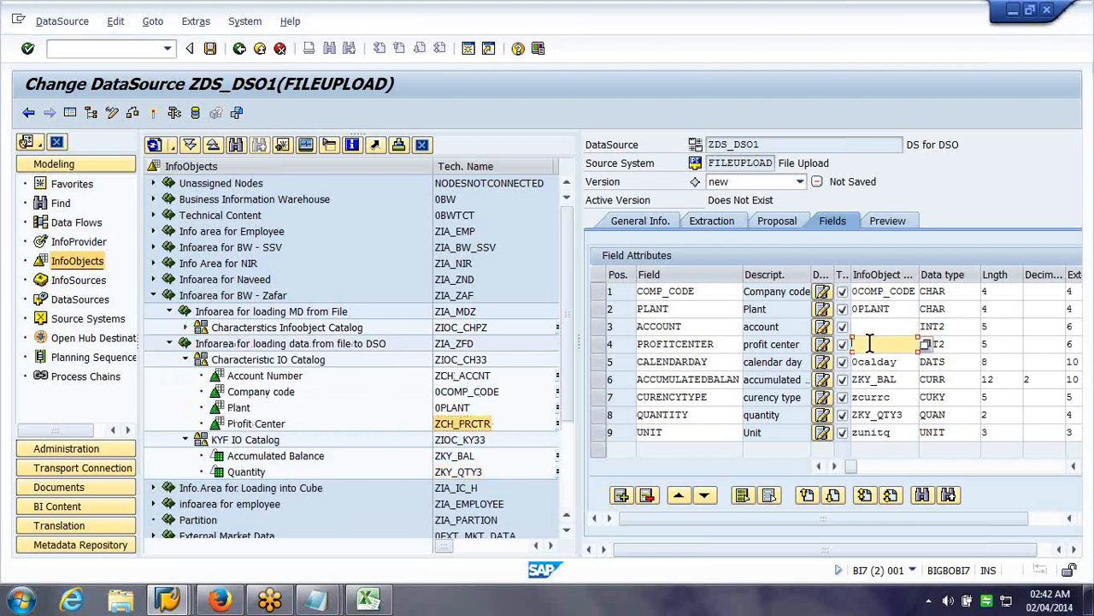
click(472, 375)
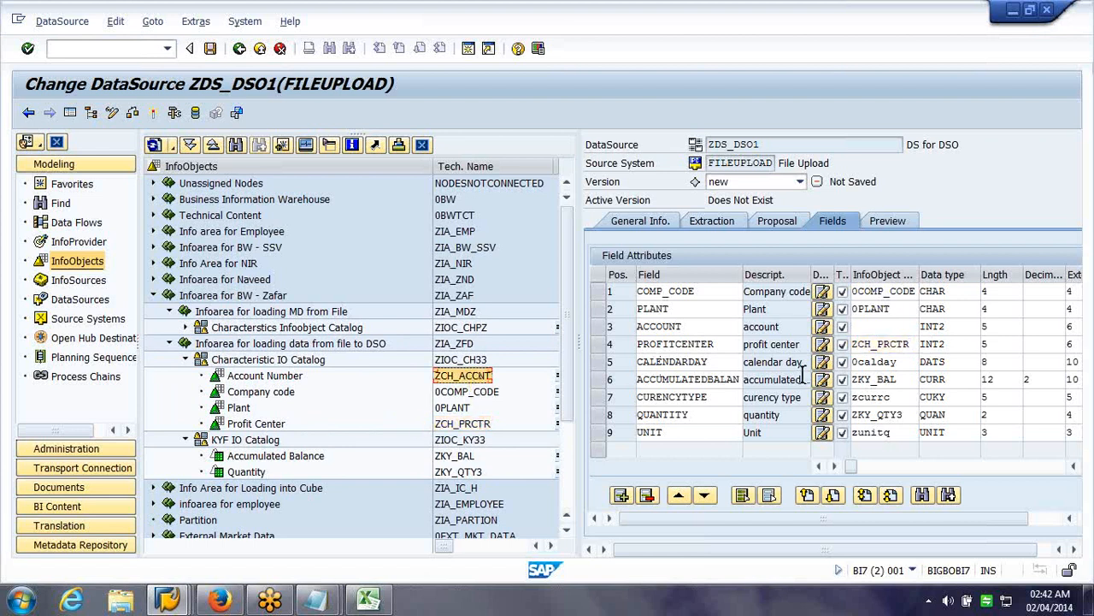
click(868, 328)
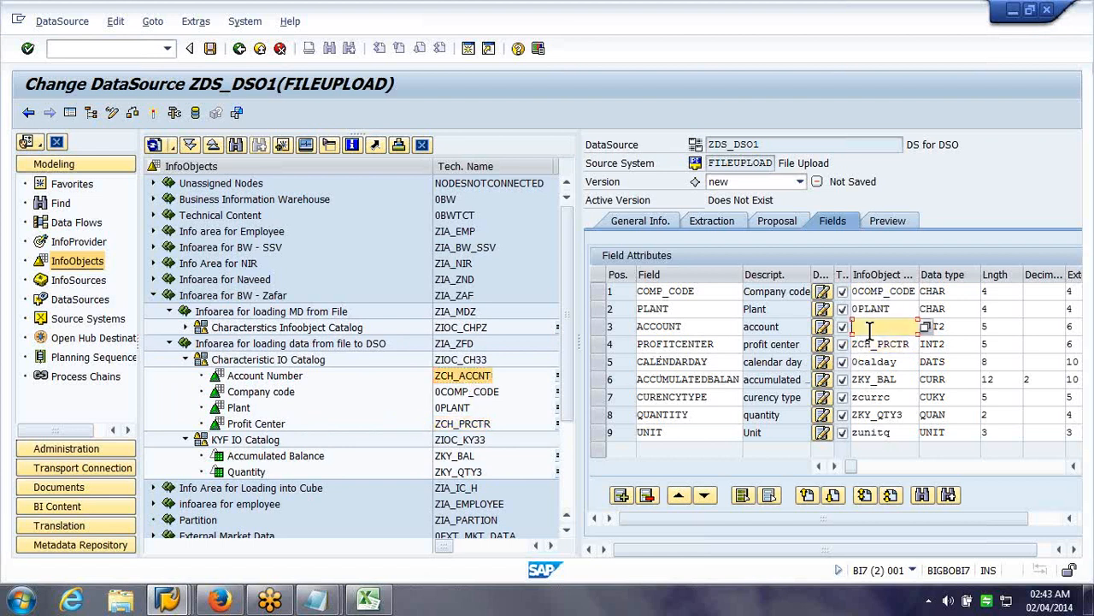
key(ctrl+v)
Copy the field properties from the assigned InfoObjects into the DataSource fields and activate the DataSource.
key(Return)
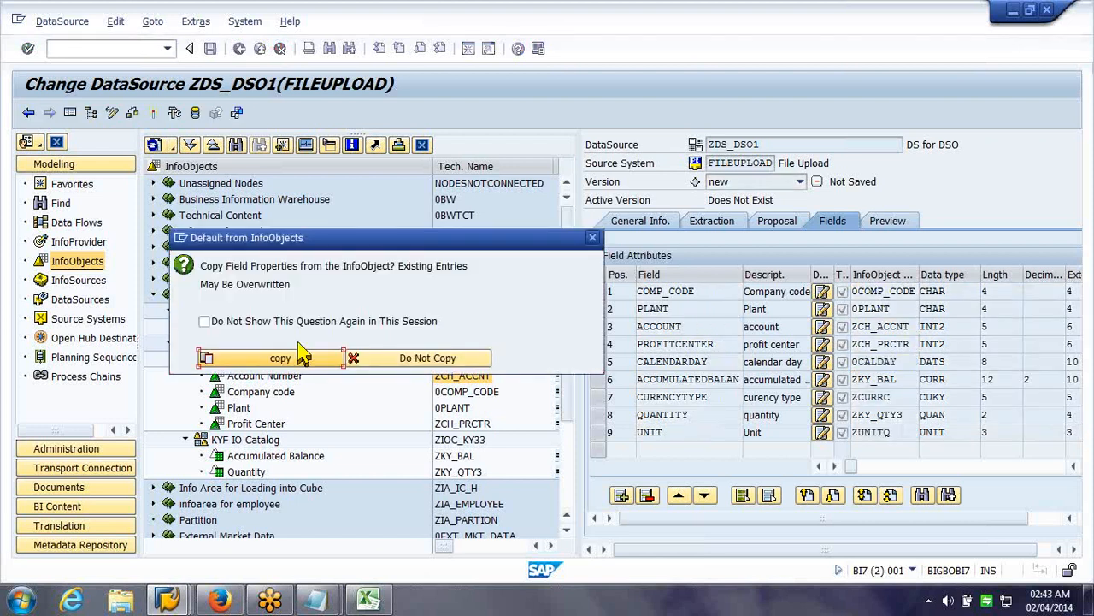
click(284, 363)
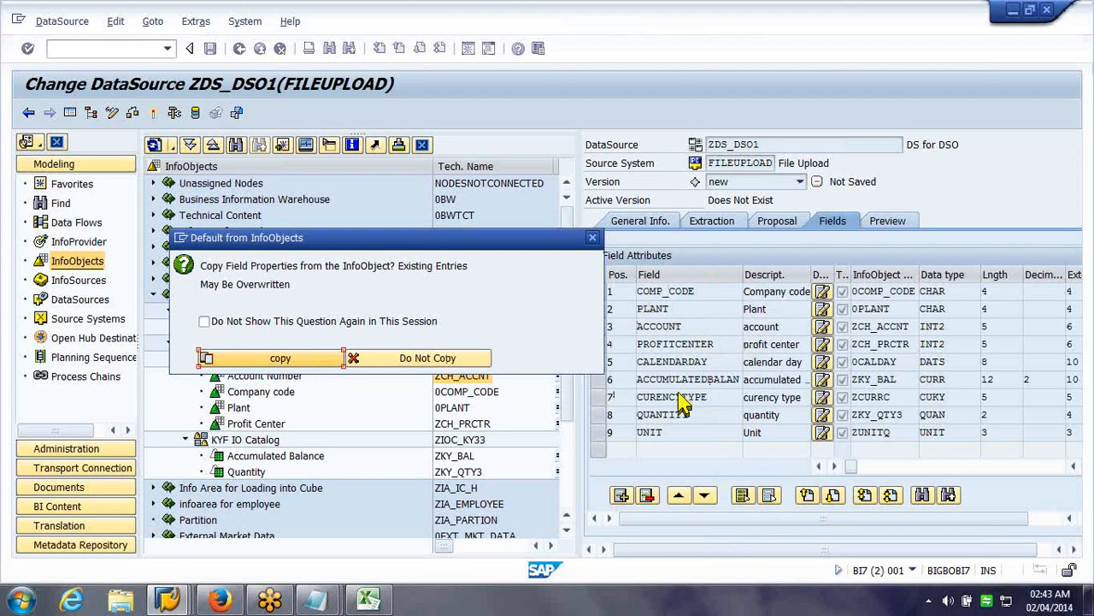
click(310, 361)
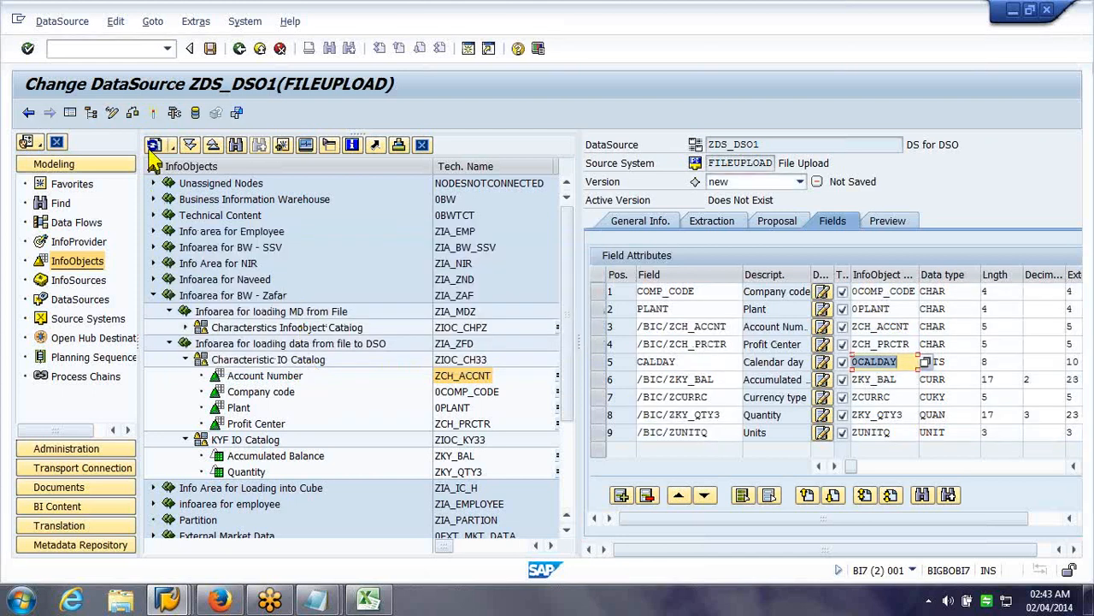
click(154, 113)
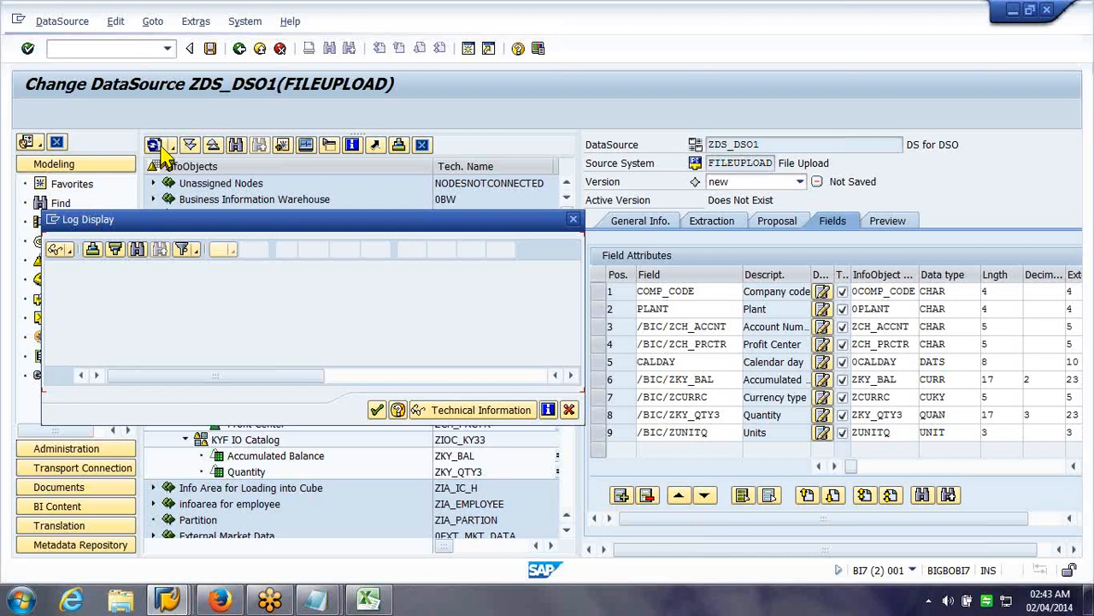
click(377, 411)
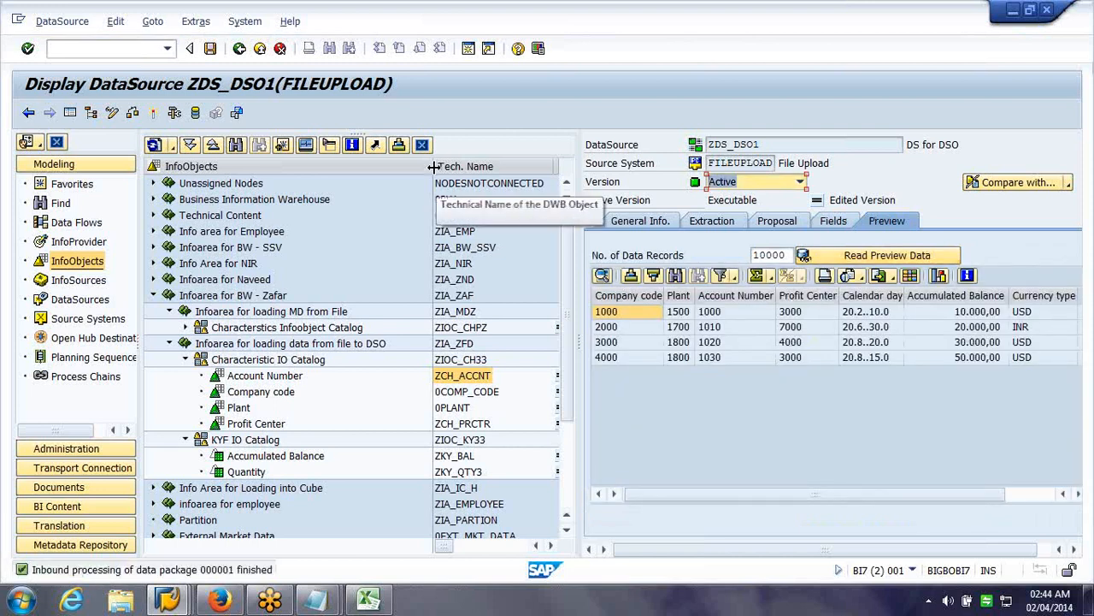
Narrow the InfoObjects tree so all preview columns fit, and select the preview record of company code 1000.
drag(433, 165, 378, 167)
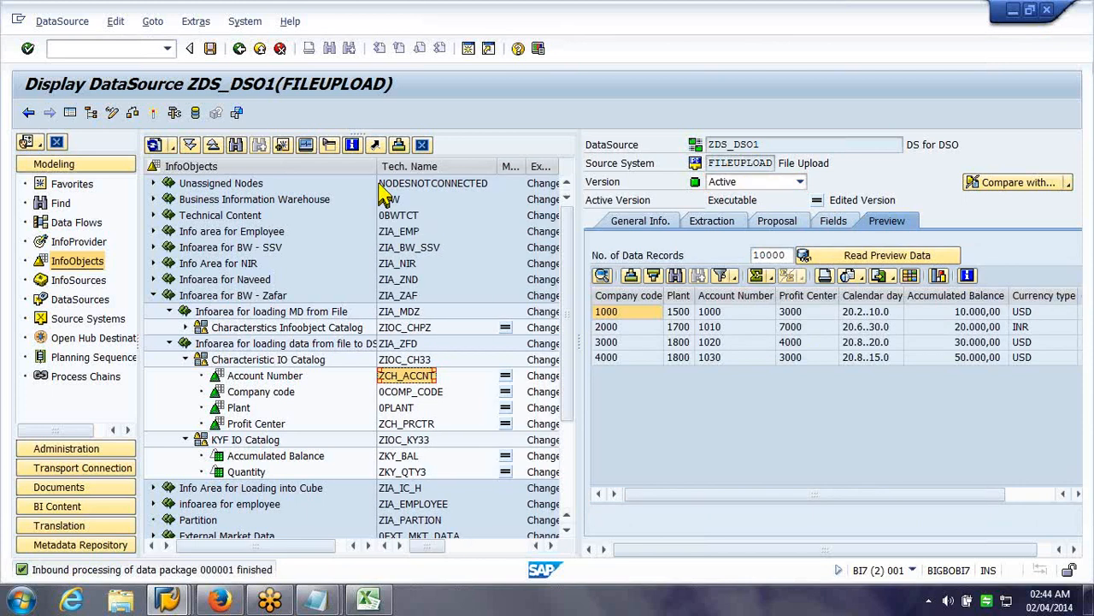
drag(579, 204, 493, 209)
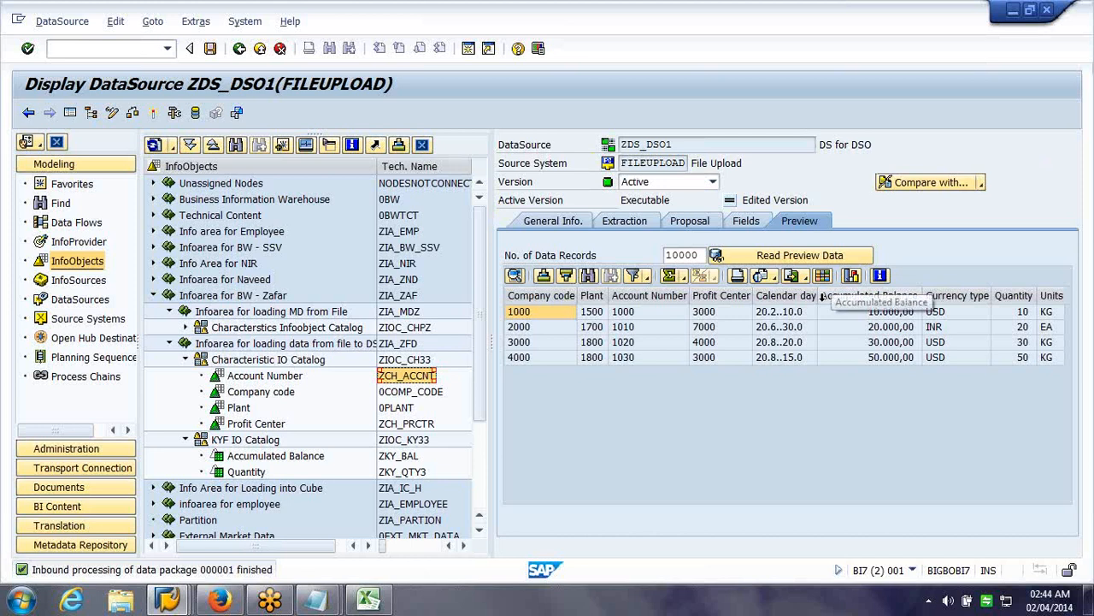
click(776, 314)
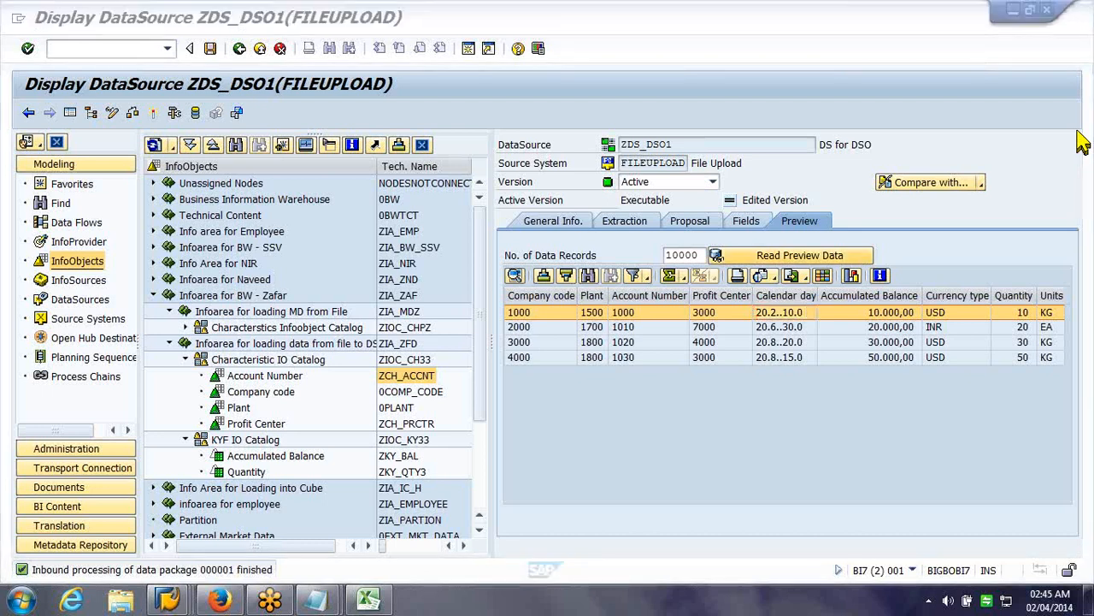
Switch to the Notepad notes and add 18 and, after blank lines, 7896 below the list of DSO loading steps.
click(318, 601)
click(422, 445)
text(18)
key(Return)
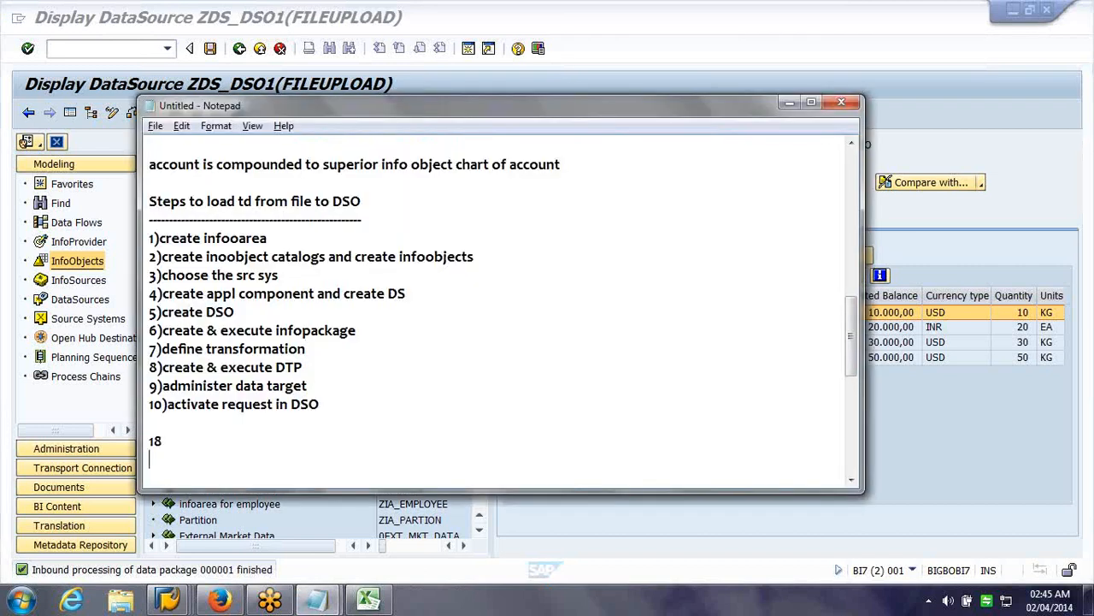
key(Return)
key(Return)
text(7896)
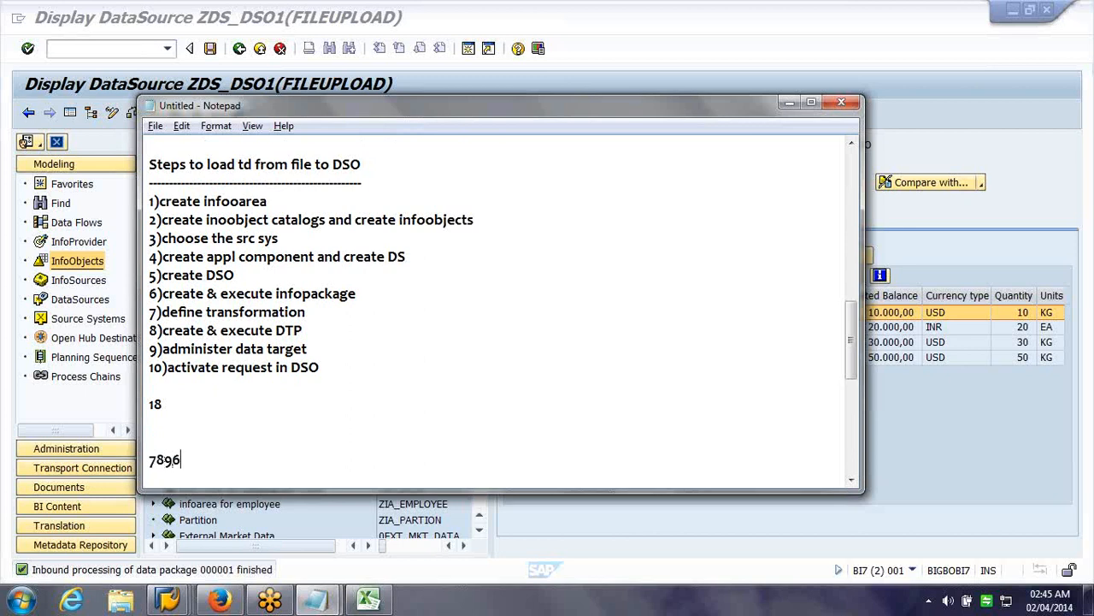
Add 7896 padded with a long run of leading zeros below the plain number, separated by a blank line.
key(Return)
text(0000000000000000000000)
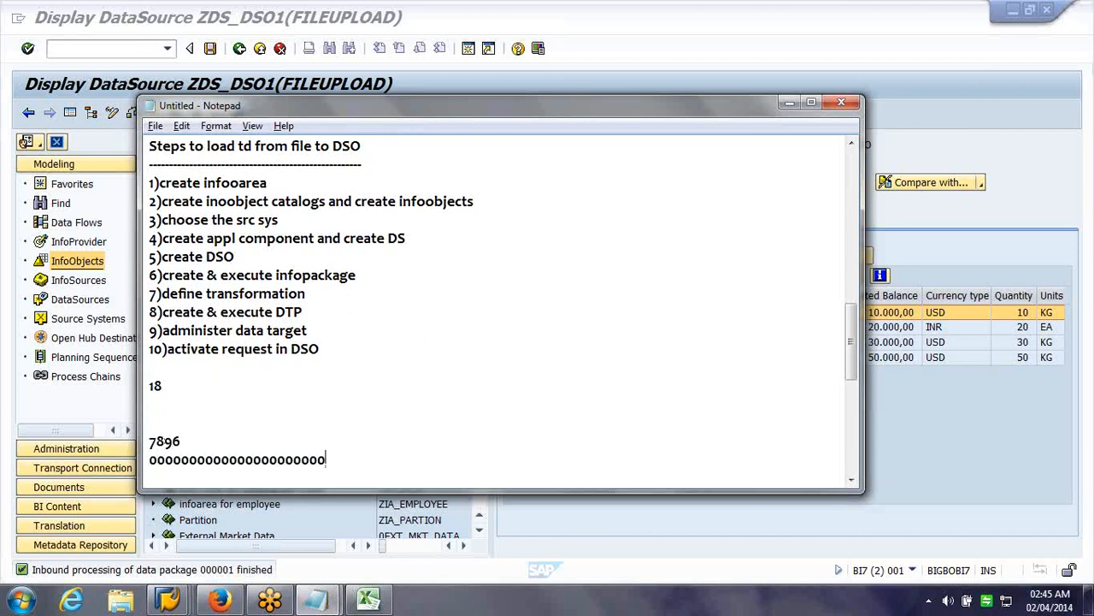
text(07896)
key(Up)
key(Return)
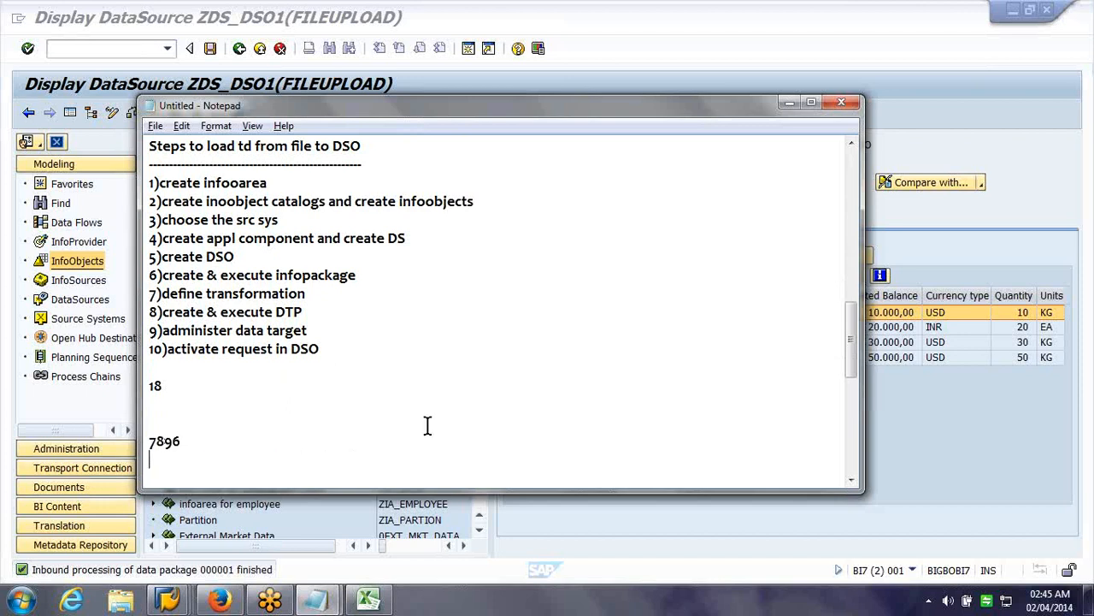
key(Down)
key(Down)
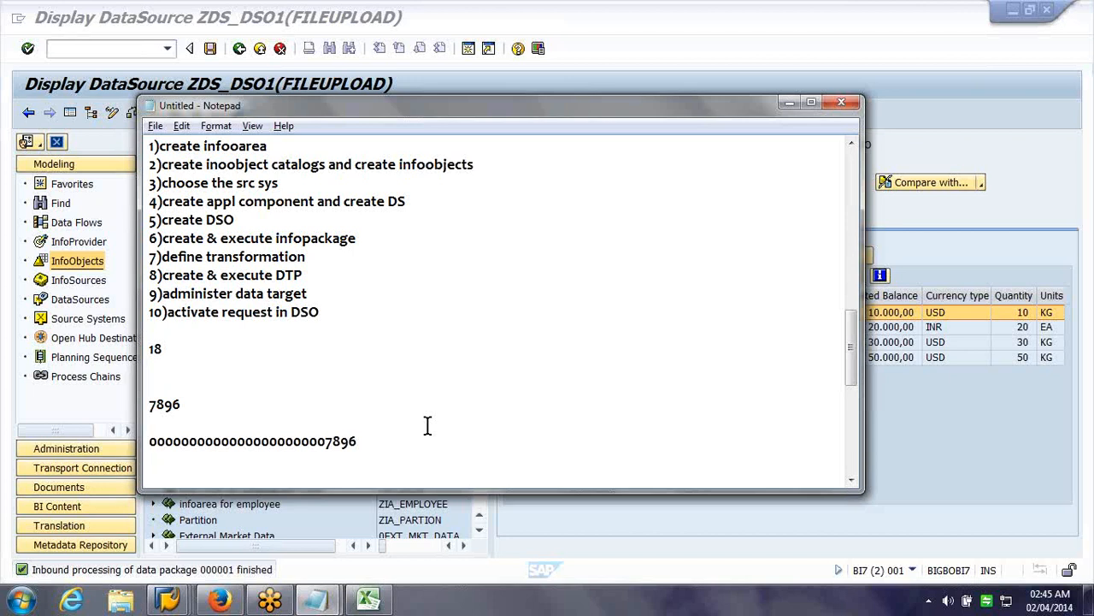
Label the plain 7896 "-- external format" and the zero-padded number "-- internal format".
key(Up)
key(Up)
key(Left)
text(-- external format)
click(428, 425)
key(Left)
text(-- in)
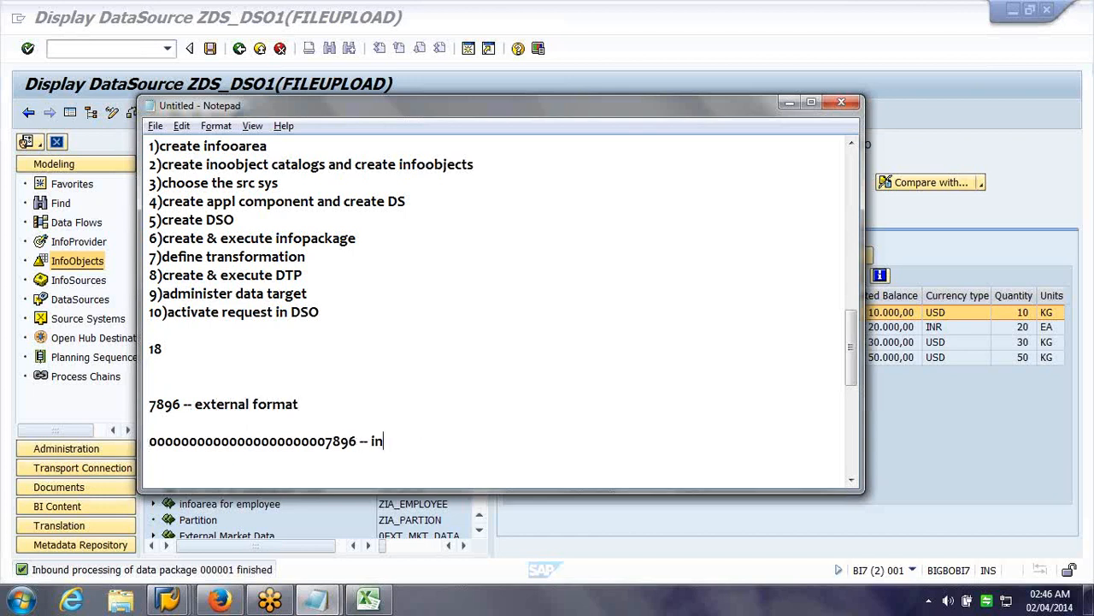
text(ternal format)
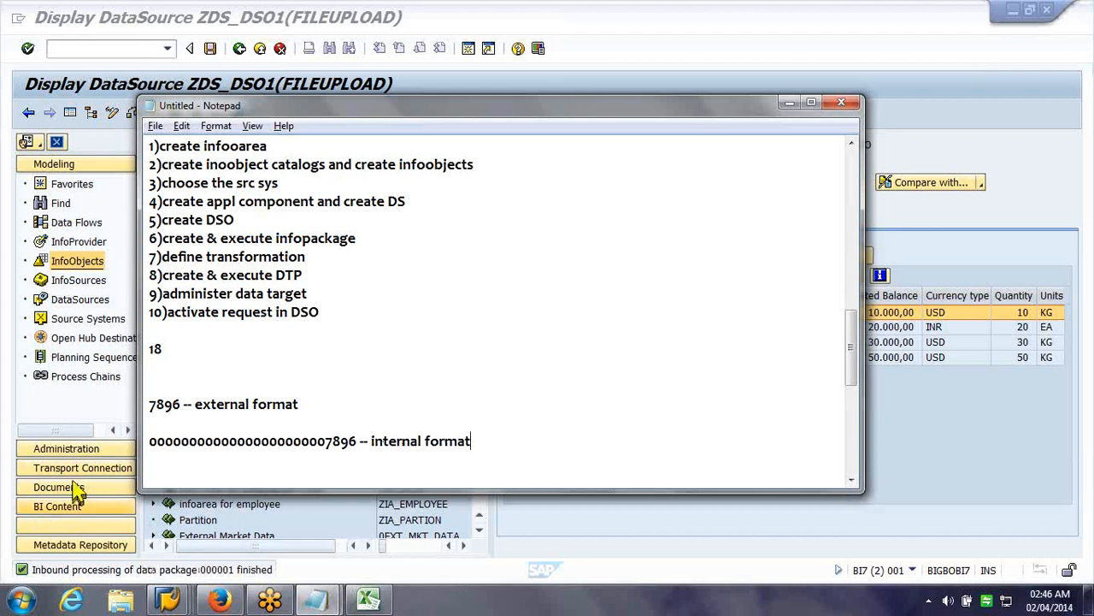
Remove one blank line under 18 and add the line "external to internal while writing data" below the internal format number.
click(209, 346)
key(Delete)
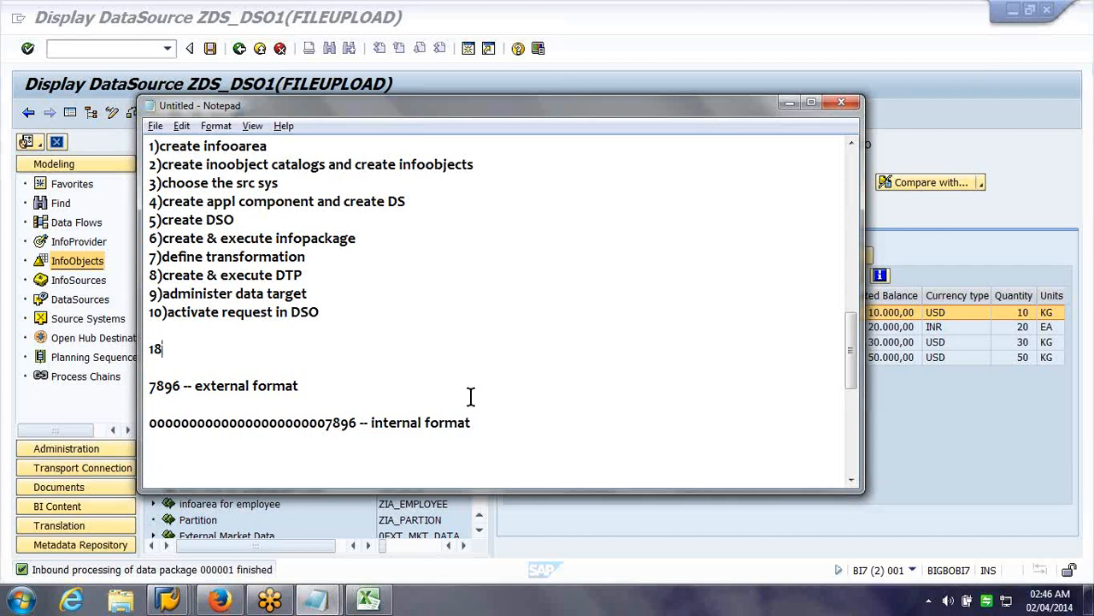
text(act)
key(BackSpace)
key(BackSpace)
key(BackSpace)
key(BackSpace)
text(external to internal while writing data)
key(Return)
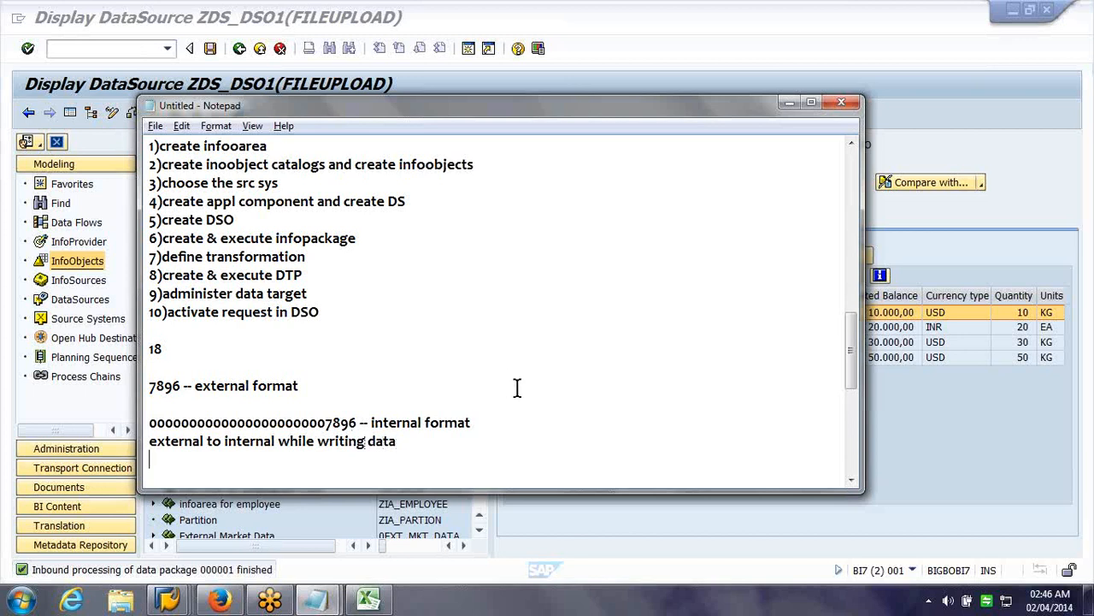
Insert a blank line after the internal format number and add "internal to external while reading data" below the writing data line.
scroll(518, 387, down, 1)
drag(358, 366, 214, 344)
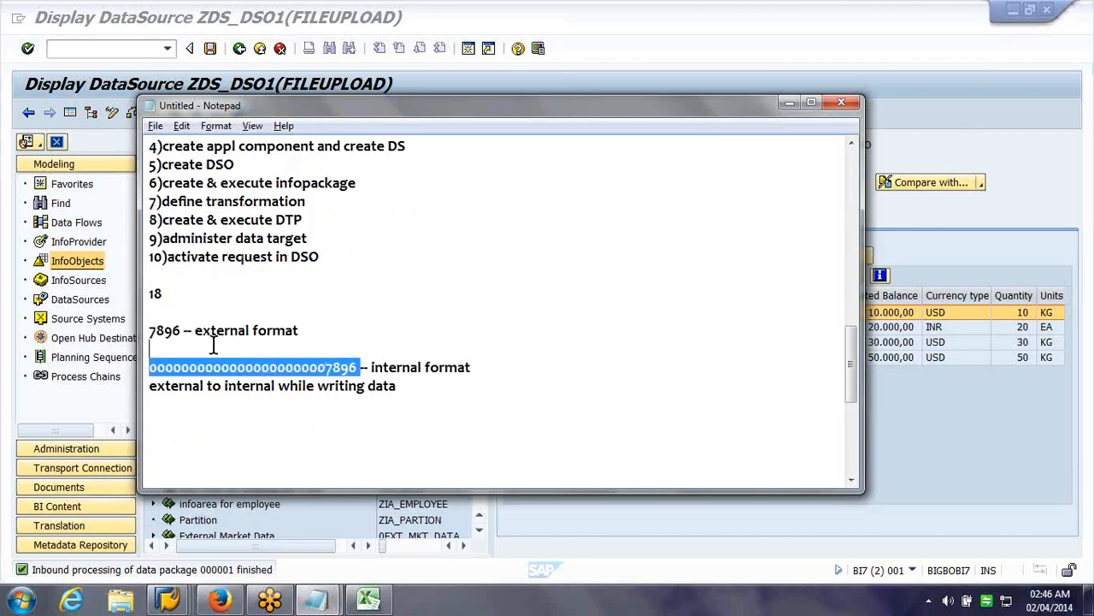
click(472, 385)
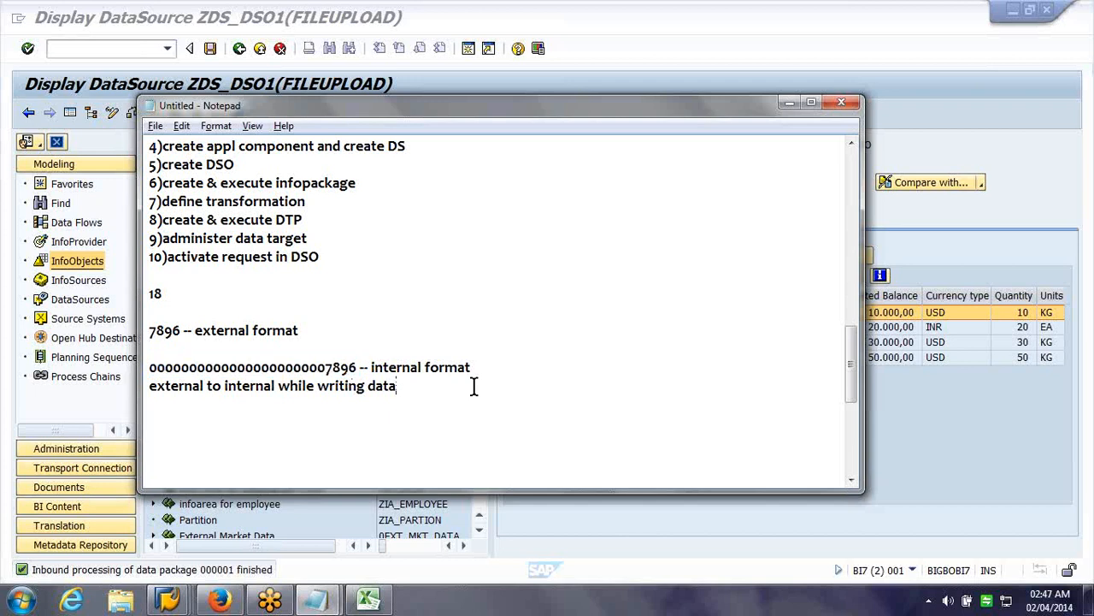
key(Return)
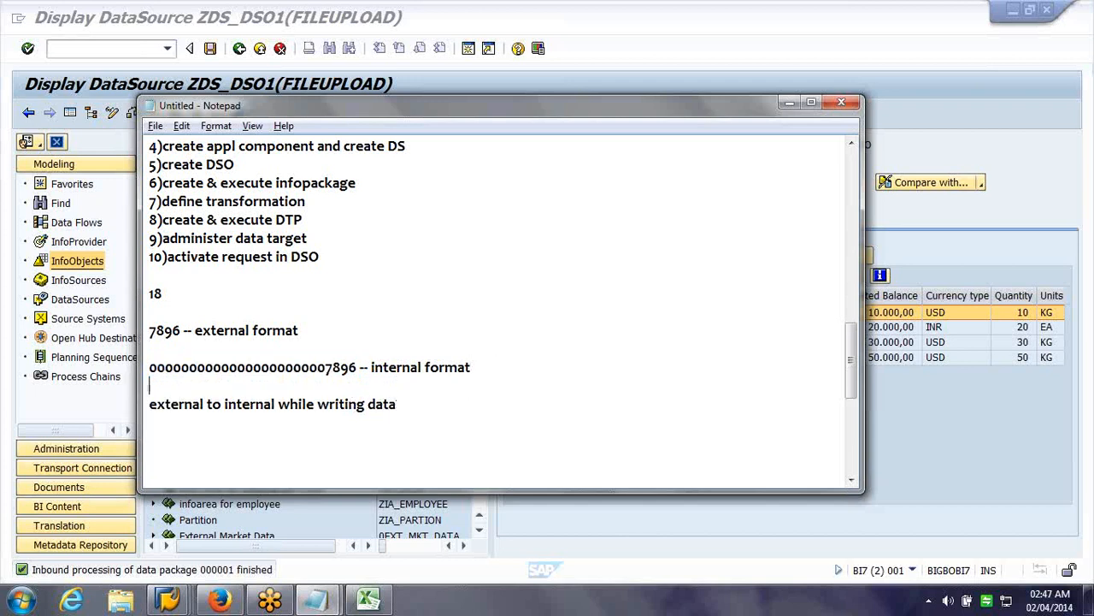
key(Down)
text(internal to ete)
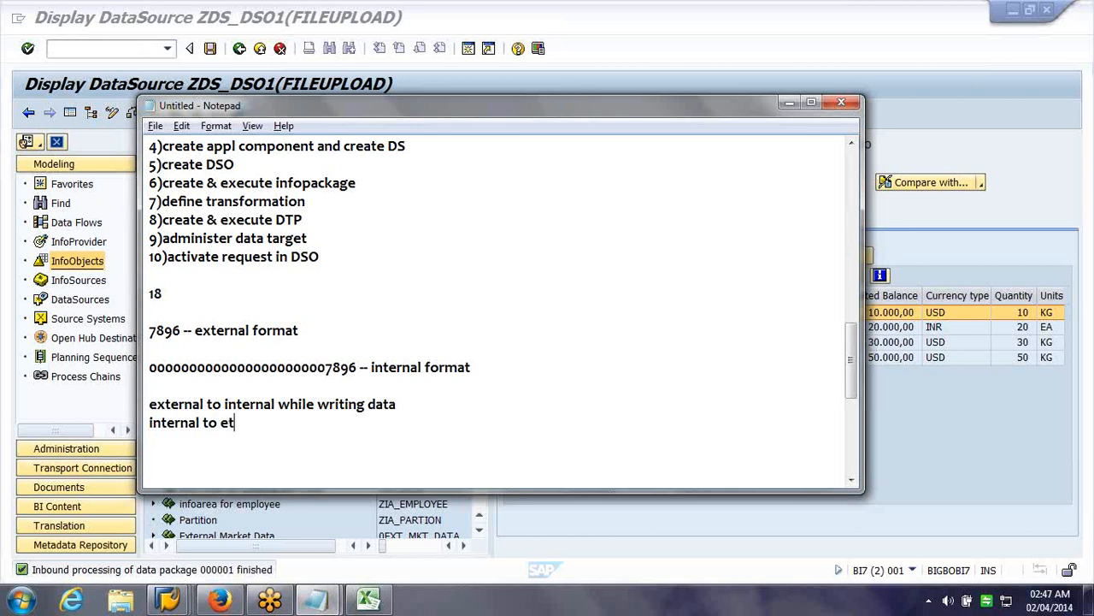
key(BackSpace)
key(BackSpace)
text(xternal while)
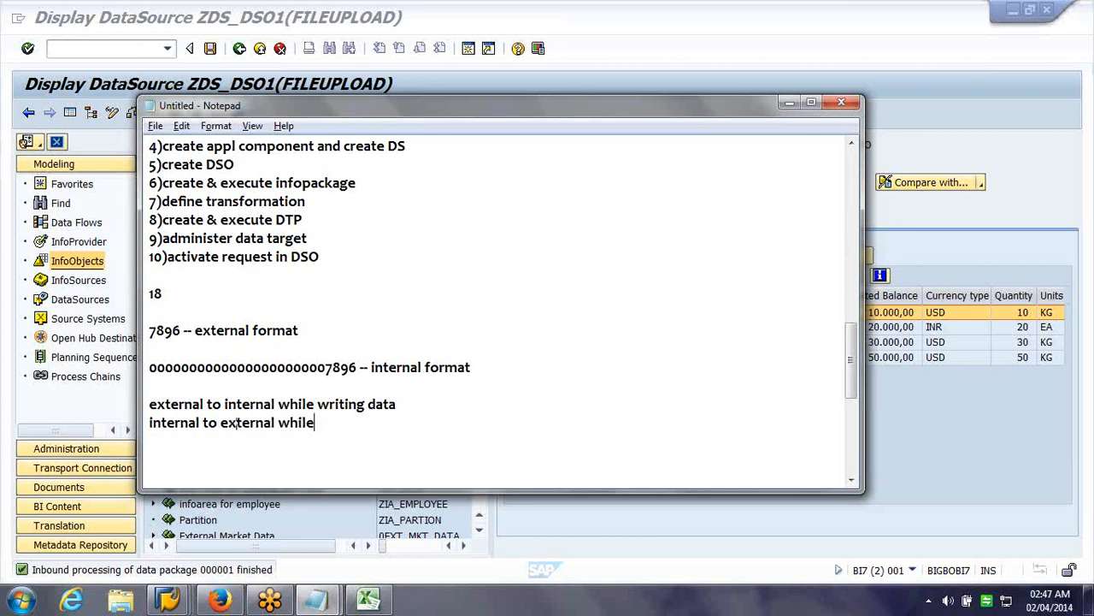
text( reading data)
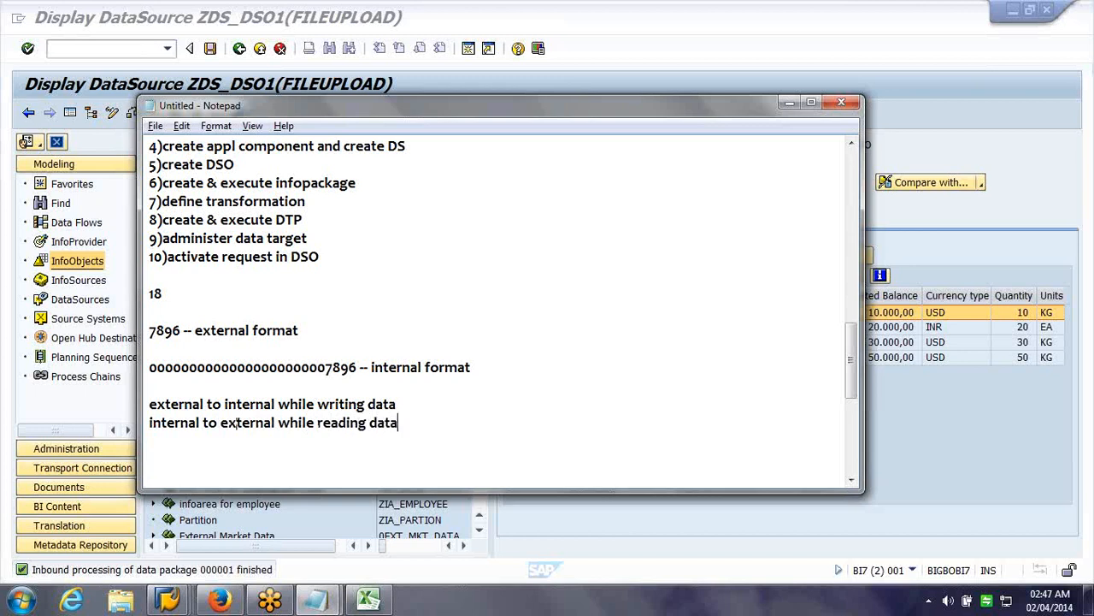
Add the note "this is possible via conversion routine -- piece of code" followed by a line reading "two logics".
key(Return)
key(Return)
text(this is possibl)
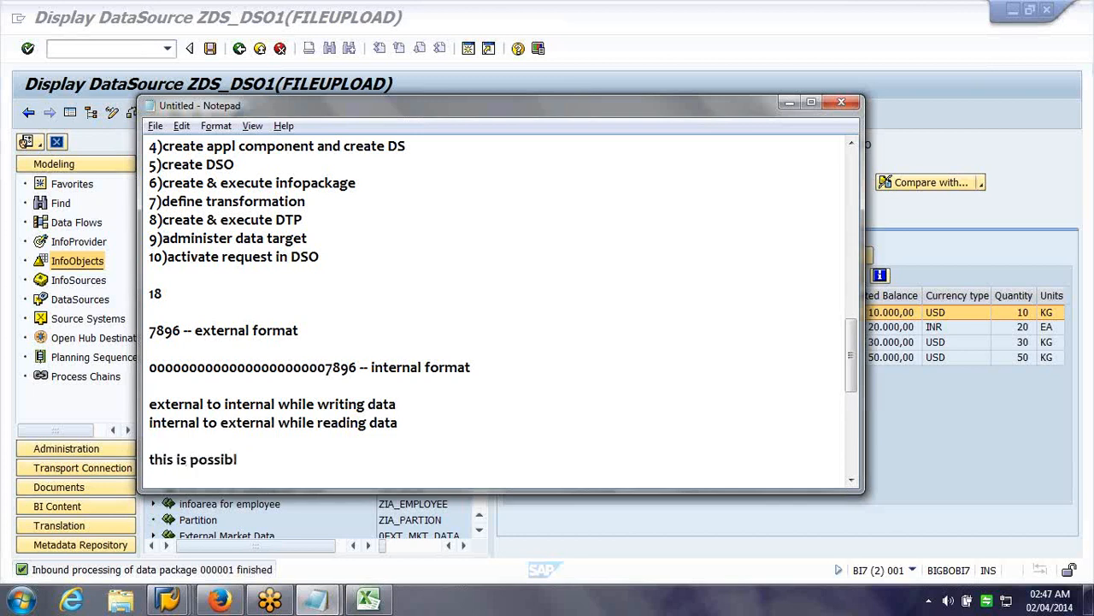
text(e via conversion rou)
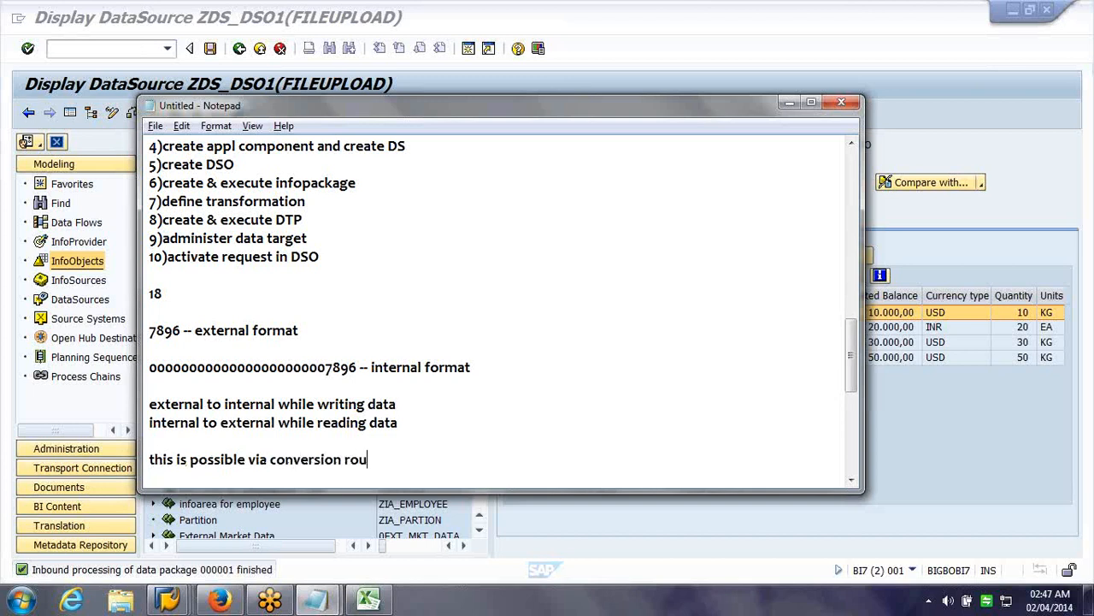
text(tine -- pie)
key(BackSpace)
text(iece of c)
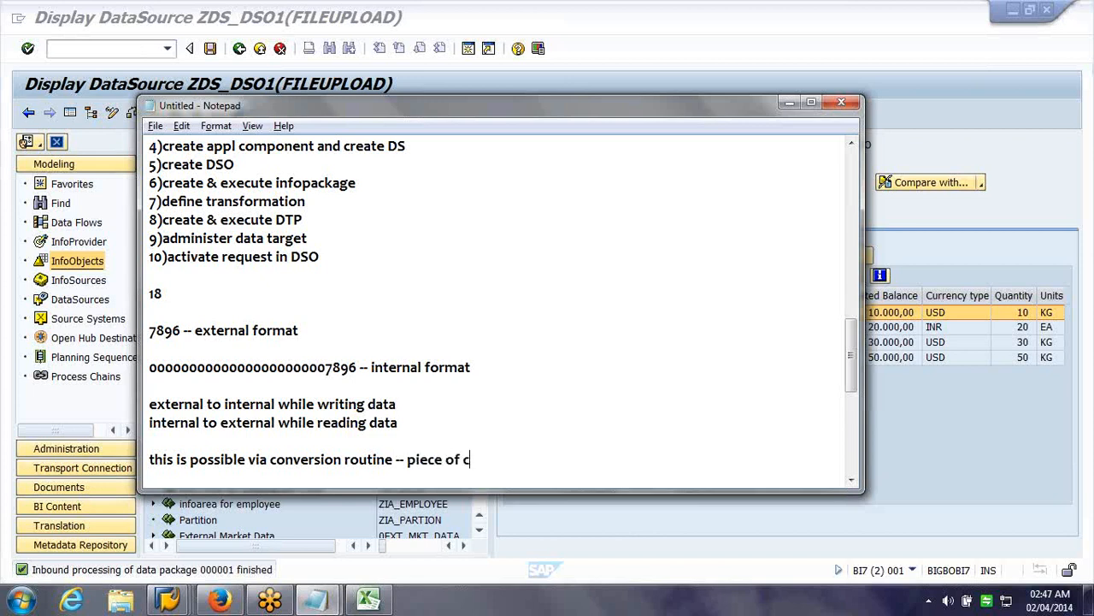
text(ode)
key(Return)
text(tw)
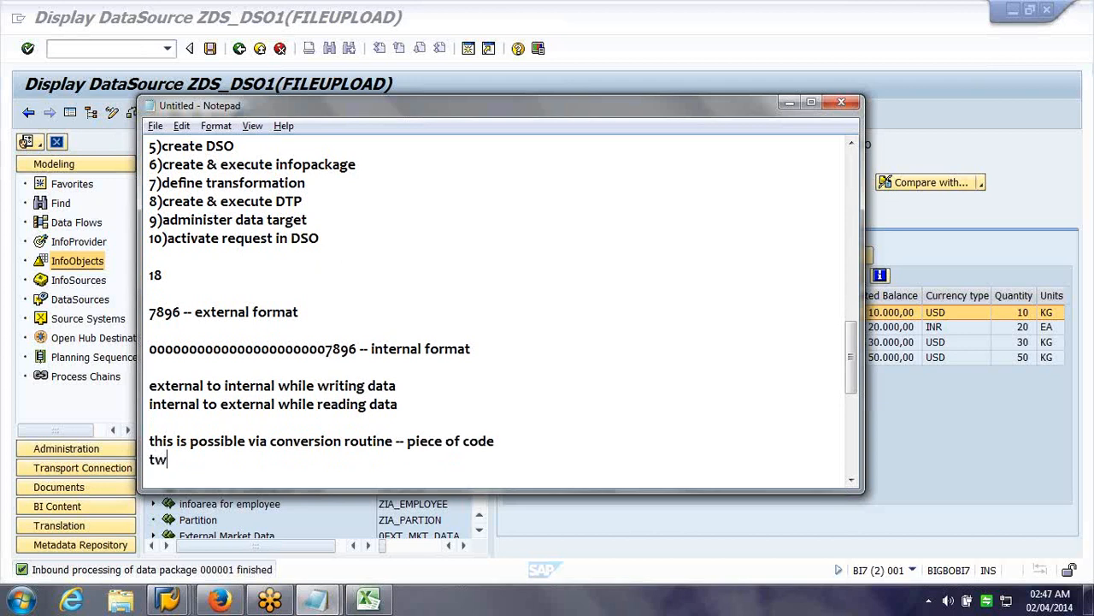
text(o logics)
key(Return)
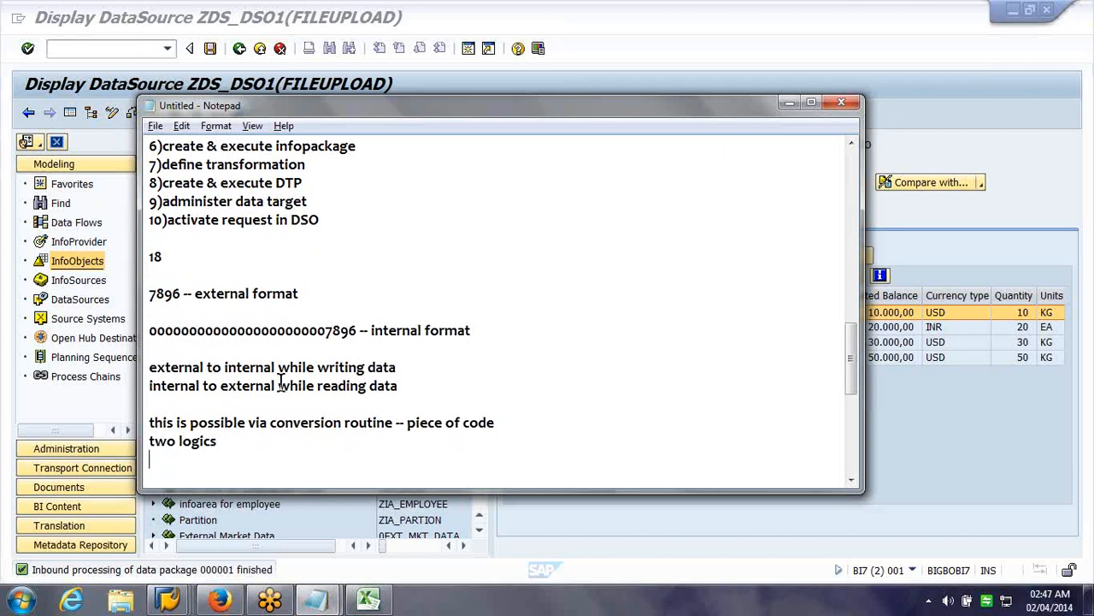
Switch to the SAP InfoObject editing session and display the details of characteristic 0ACCOUNT.
click(186, 602)
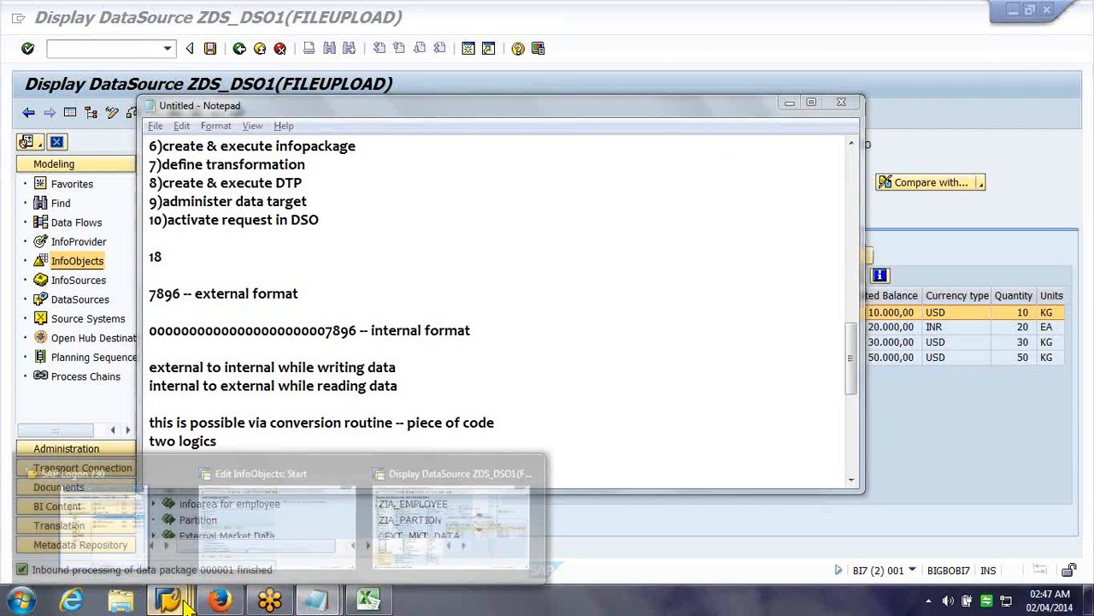
click(261, 513)
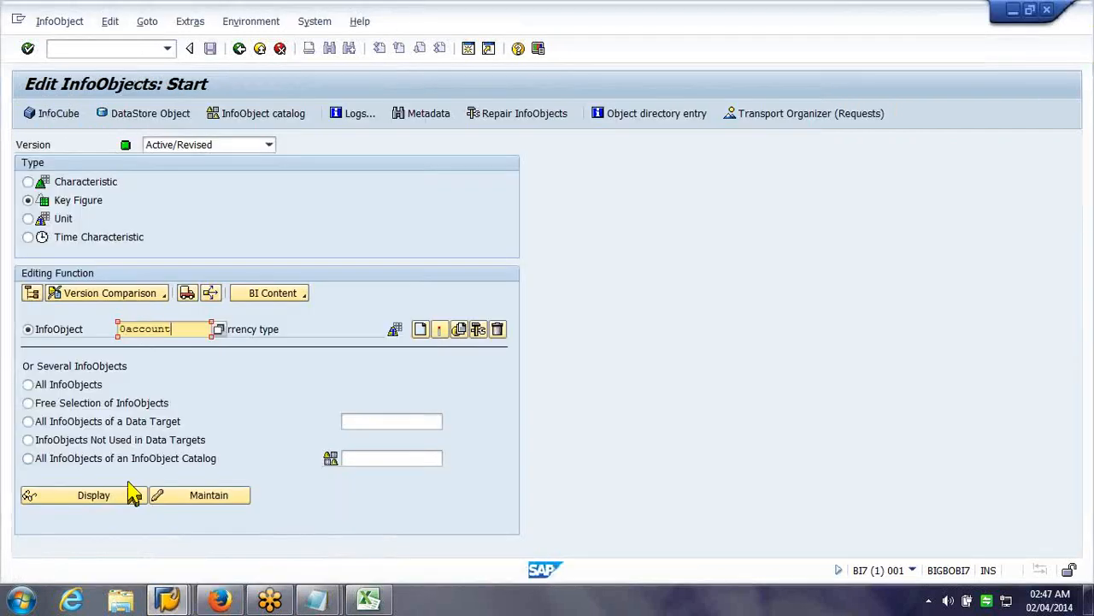
click(134, 503)
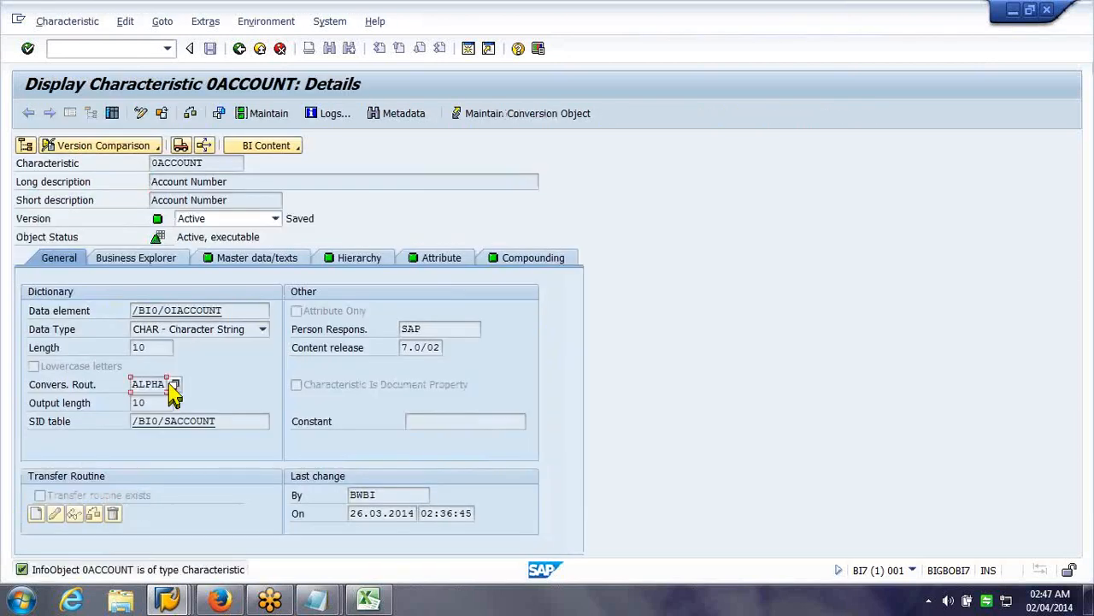
Switch the display to another InfoObject, 0MATERIAL, to see its conversion routine.
click(162, 114)
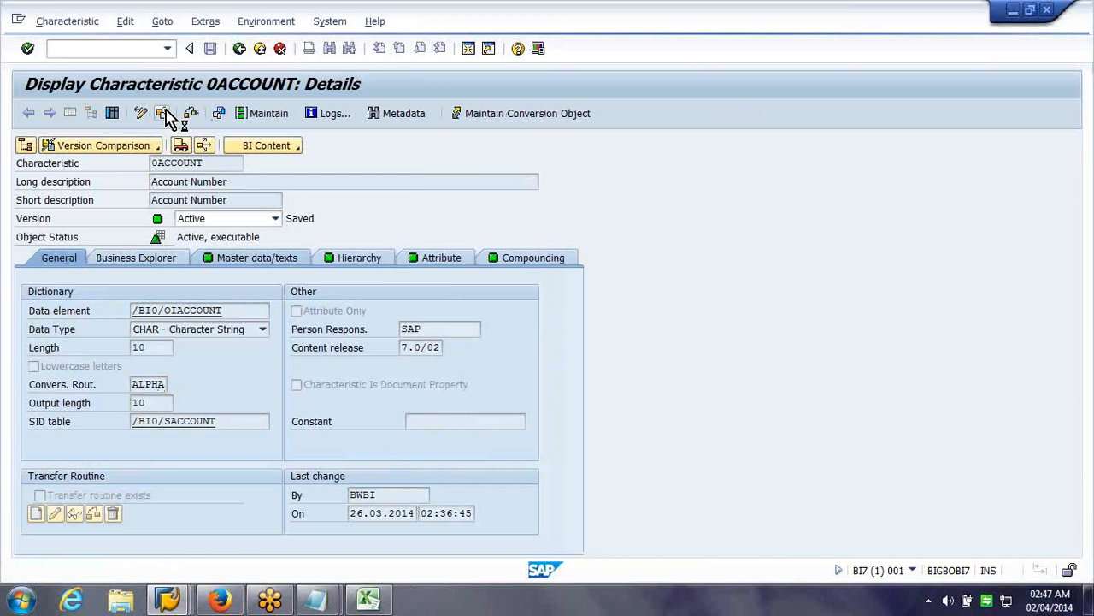
text(0m)
key(Down)
key(Down)
key(Return)
key(Return)
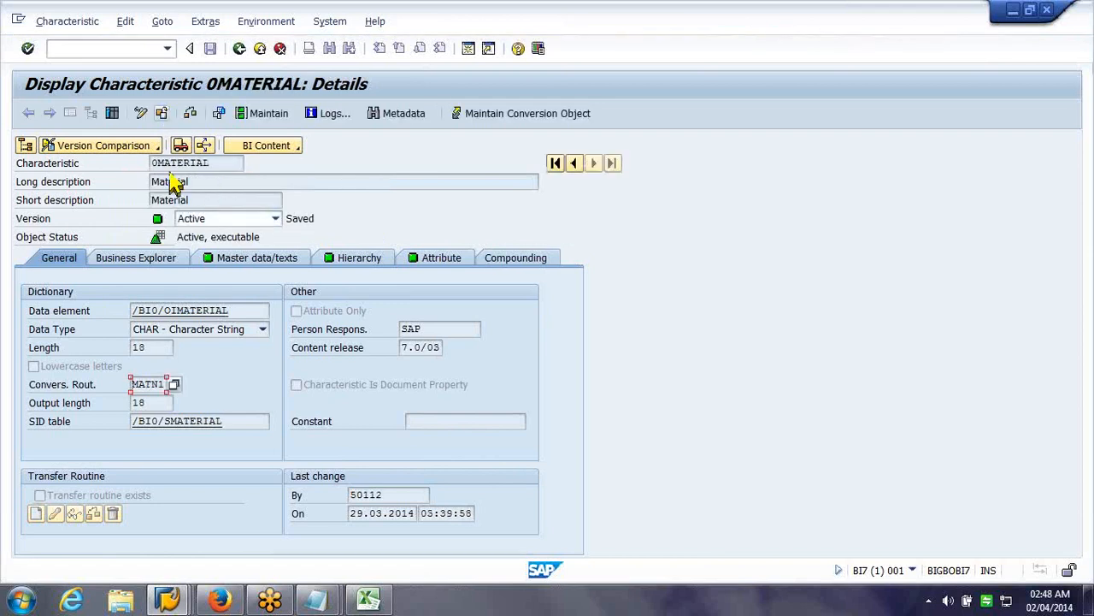
Return to 0ACCOUNT, check its length, and open the function module behind its ALPHA conversion routine.
click(575, 167)
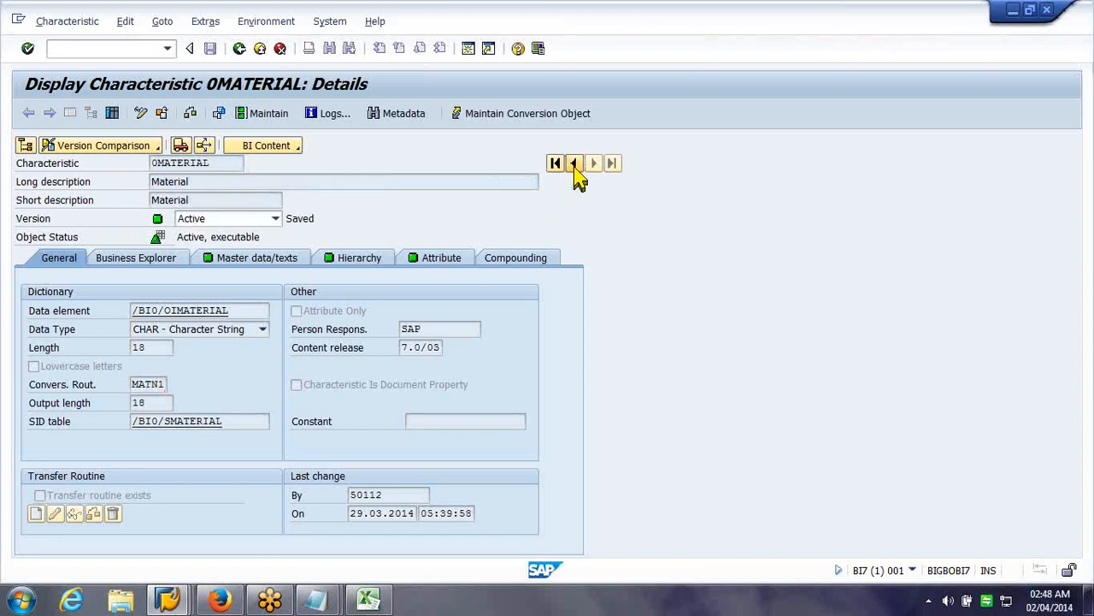
click(139, 347)
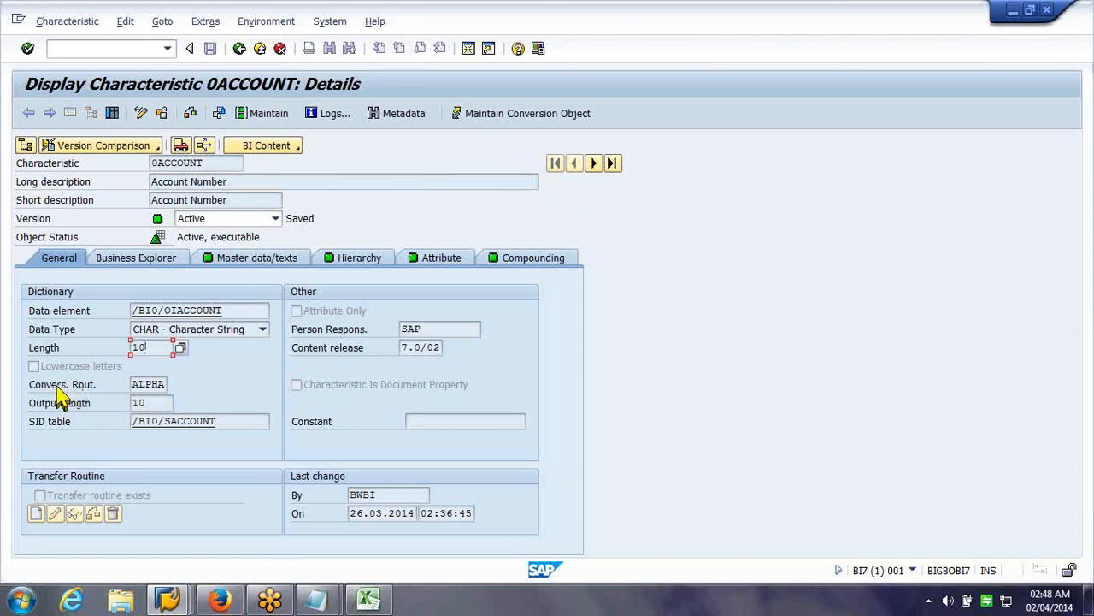
click(133, 384)
drag(133, 384, 199, 384)
double_click(144, 387)
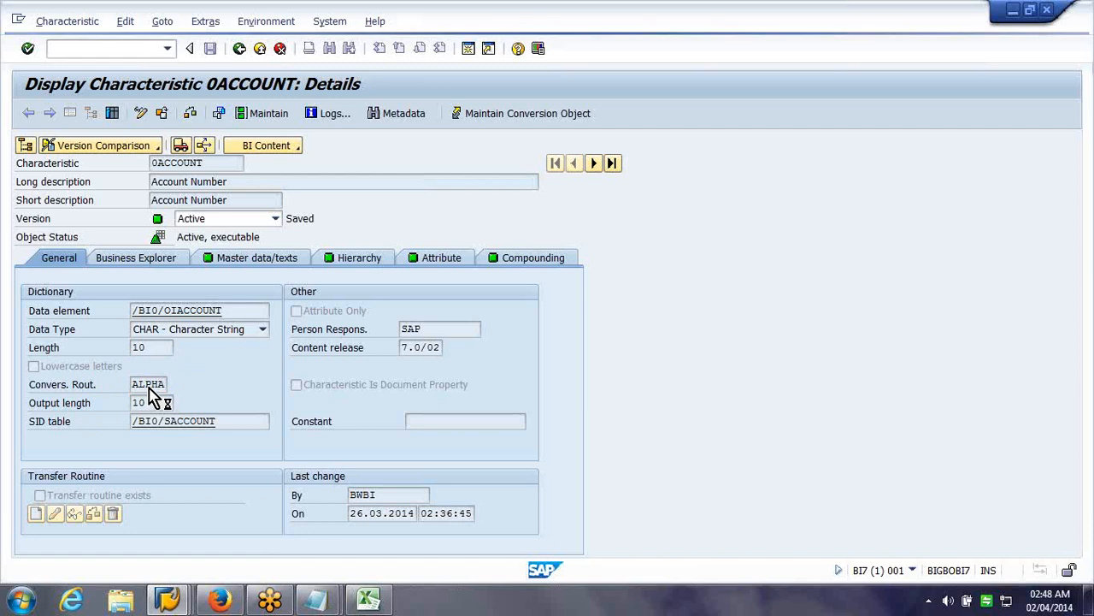
In the untitled Notepad notes, enter CONVERSION_EXIT_ALPHA_INPUT on two lines below "two logics" and strip "LPHA" from the second.
click(329, 602)
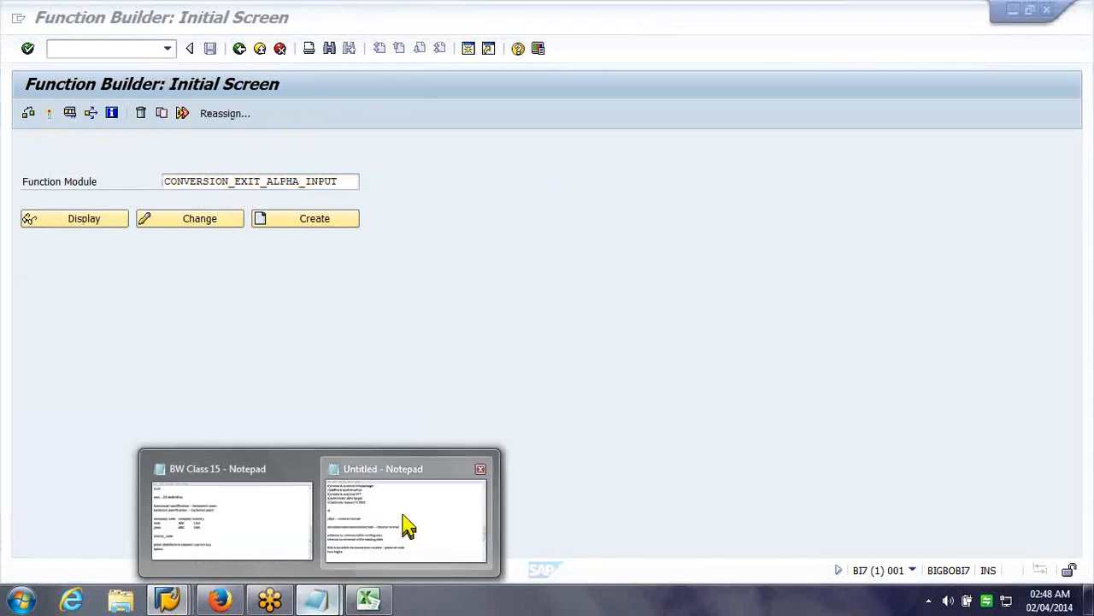
click(408, 526)
key(Return)
text(CONVERSION_EXIT_ALPHA_INPUT)
key(Left)
key(Left)
key(Left)
key(Left)
key(Left)
key(Left)
key(BackSpace)
key(BackSpace)
key(BackSpace)
key(BackSpace)
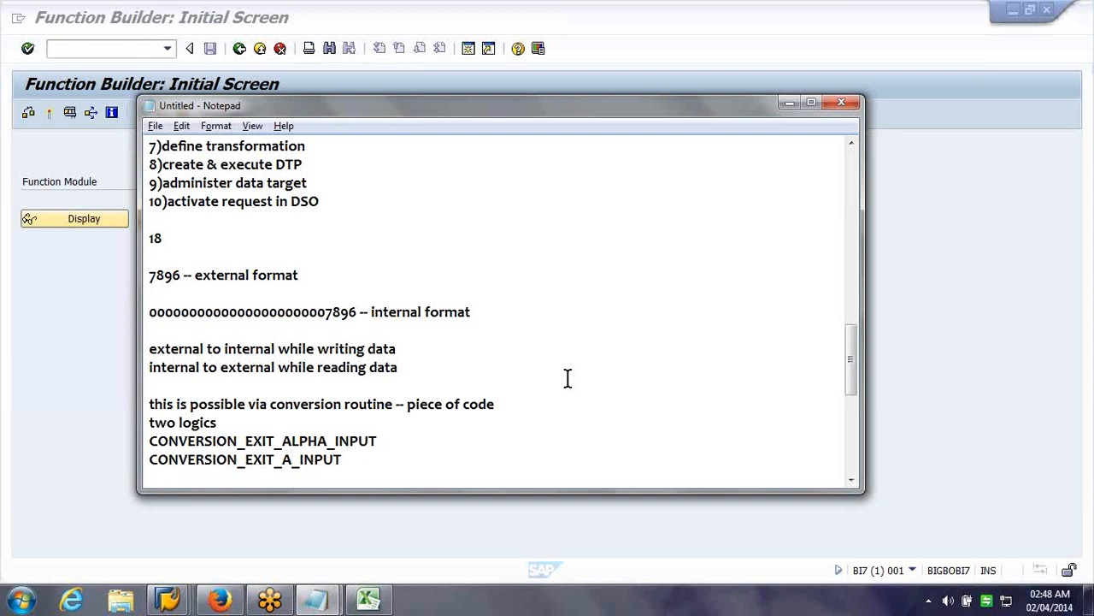
Leave a blank line below the two function names and add the note "aplha -- add leading zeroes".
key(Return)
key(Return)
text(aplha --)
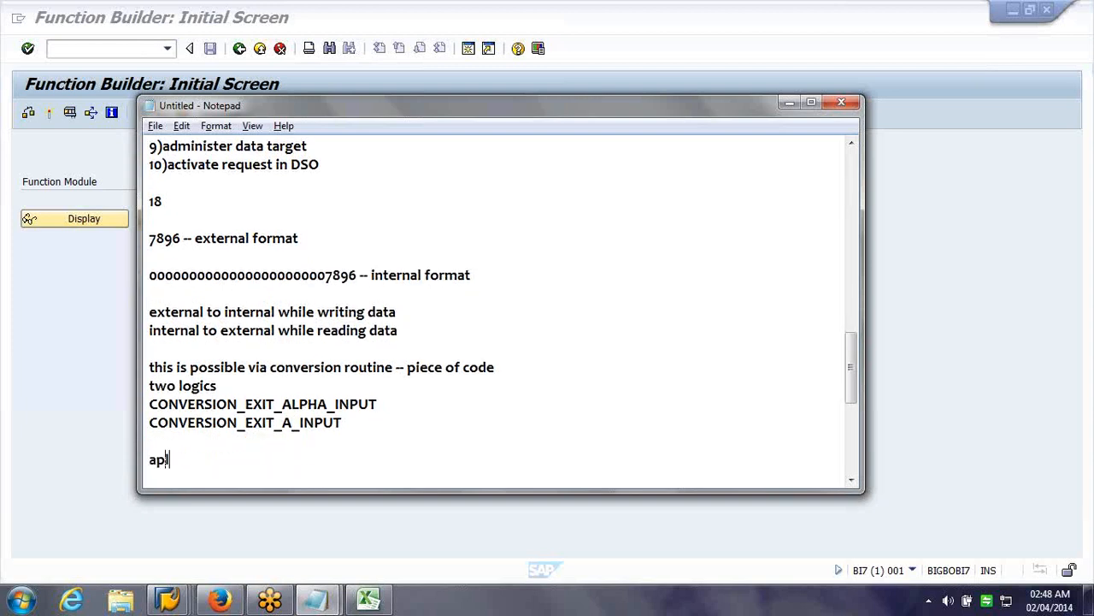
text( add leading zeor)
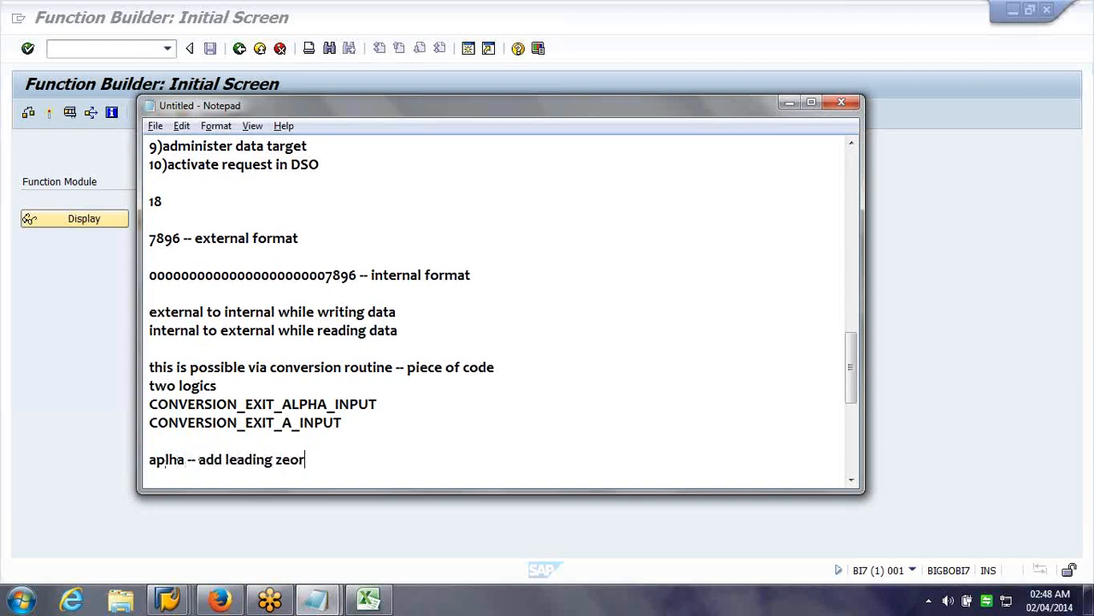
key(BackSpace)
text(e)
key(BackSpace)
key(BackSpace)
text(roes)
Correct the second function name in the notes to CONVERSION_EXIT_ALPHA_OUTPUT.
key(Down)
key(Left)
key(Left)
key(Left)
key(Left)
key(Left)
text(LPHA)
key(Right)
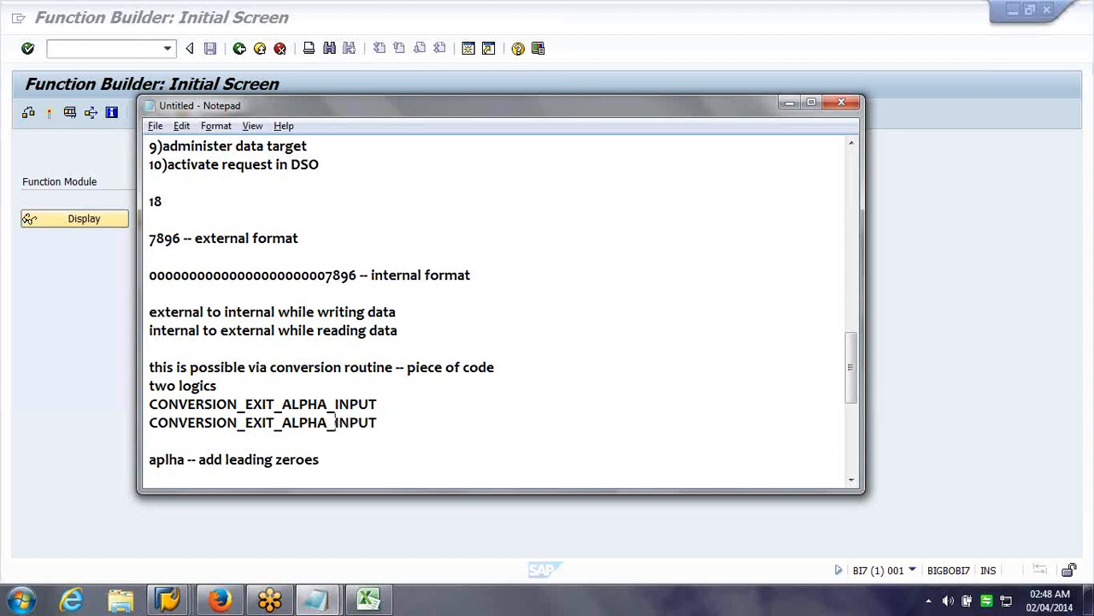
key(Delete)
key(Delete)
text(out)
key(BackSpace)
key(BackSpace)
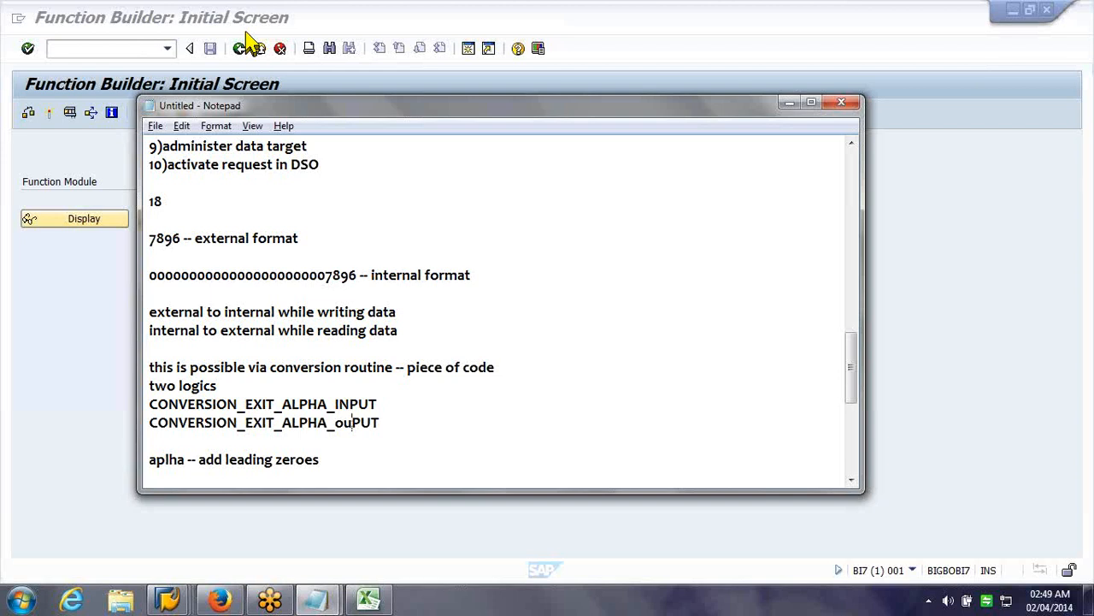
key(BackSpace)
text(T)
Annotate CONVERSION_EXIT_ALPHA_INPUT with "--- external to internal while writing data", copying the phrase from the line above.
click(396, 400)
text(---)
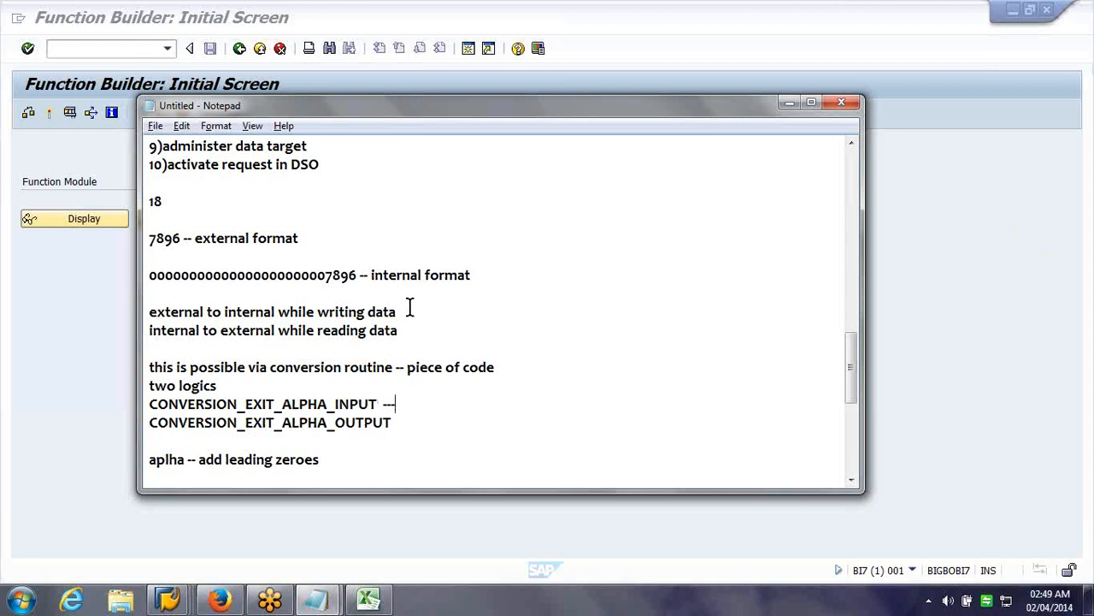
drag(407, 310, 148, 308)
key(ctrl+c)
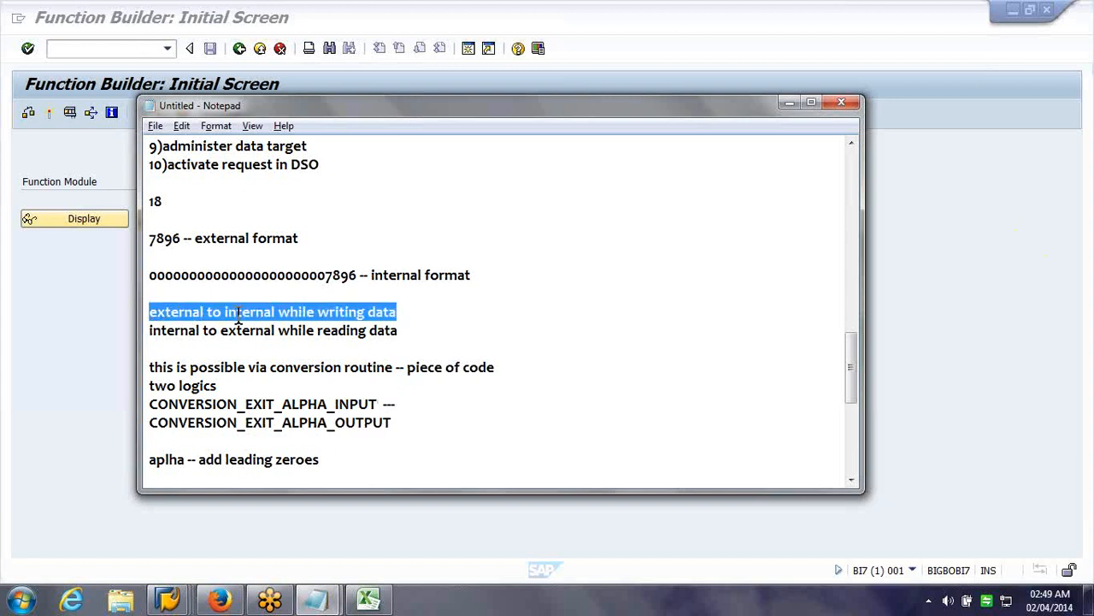
click(445, 403)
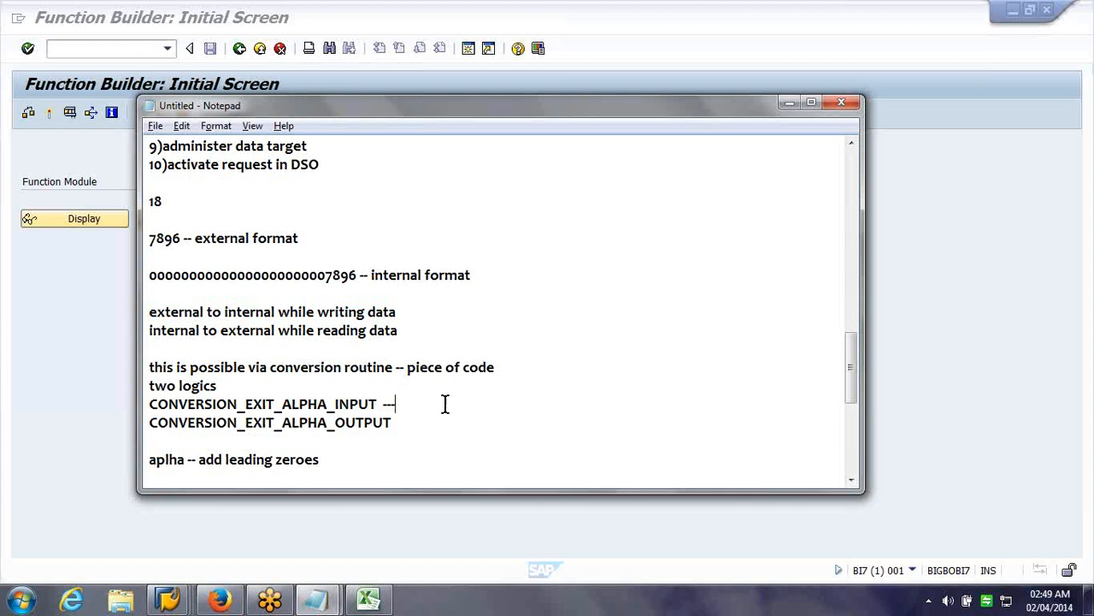
key(ctrl+v)
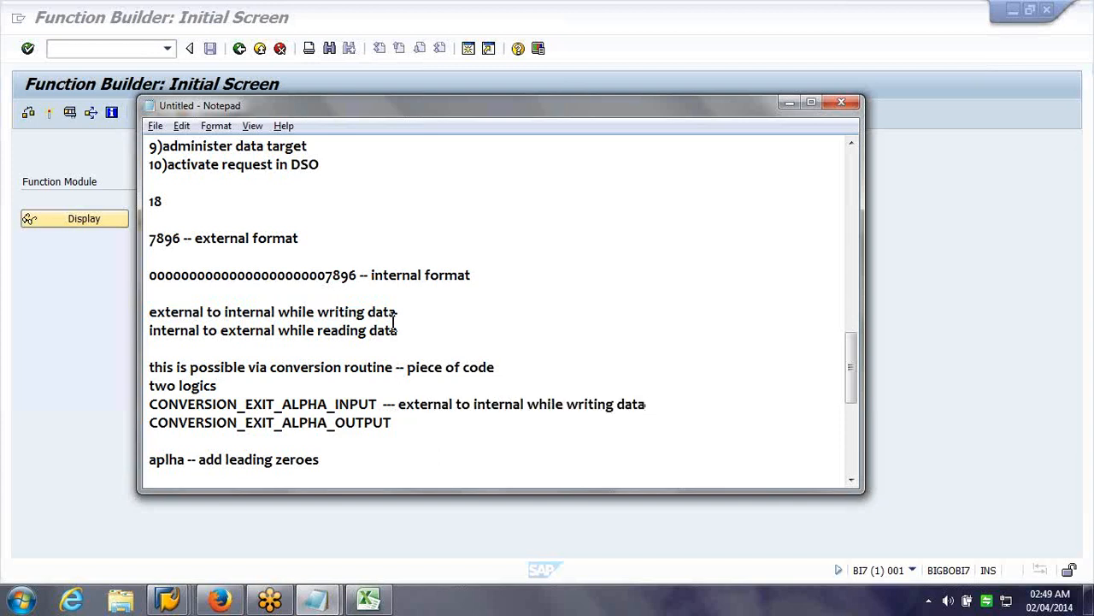
Annotate CONVERSION_EXIT_ALPHA_OUTPUT with "-- internal to external while reading data", copying the phrase from the existing line.
drag(399, 331, 118, 349)
key(ctrl+c)
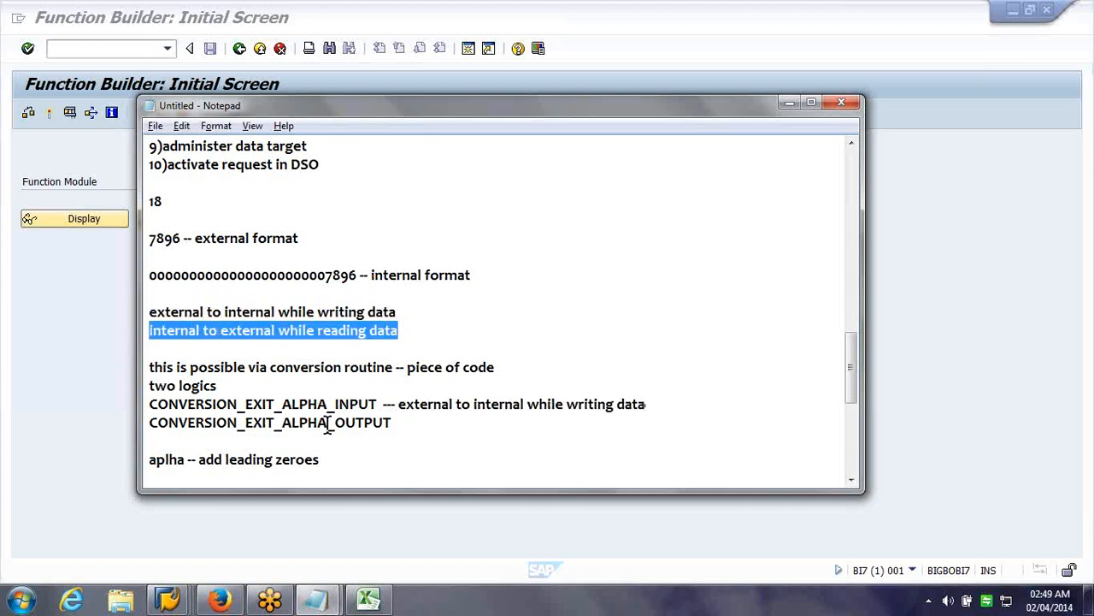
click(418, 427)
text(--)
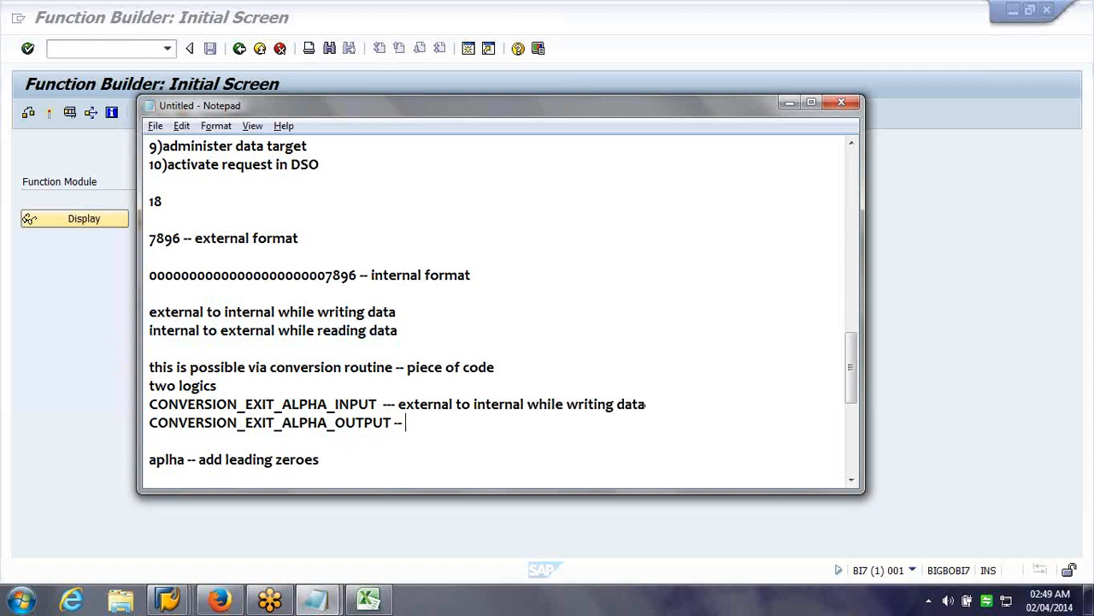
key(ctrl+v)
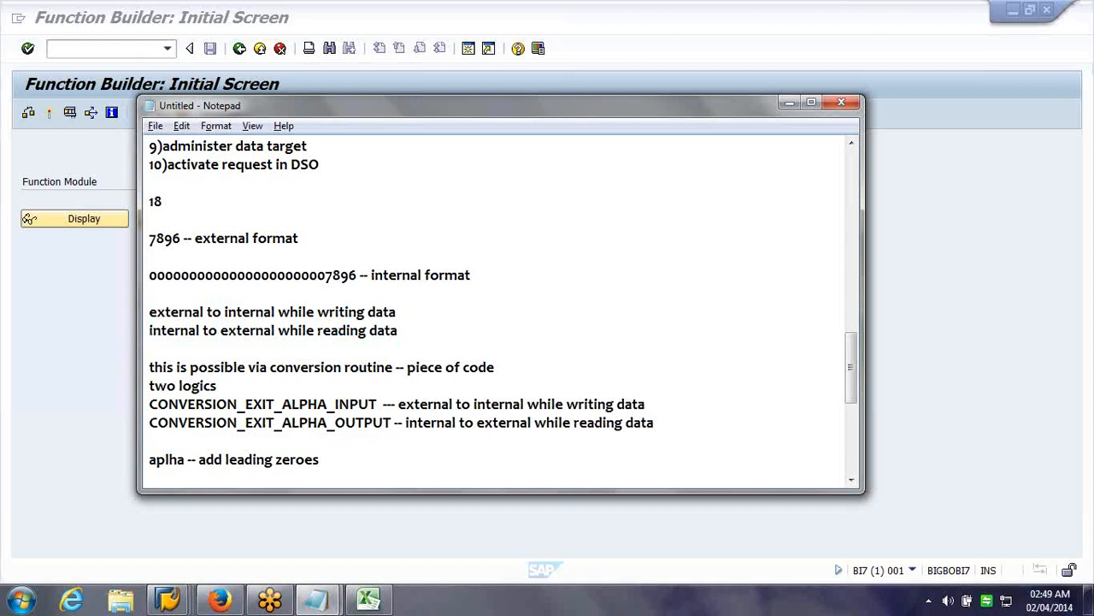
Switch to the SAP Function Builder and test CONVERSION_EXIT_ALPHA_INPUT with the input value 7896.
click(689, 88)
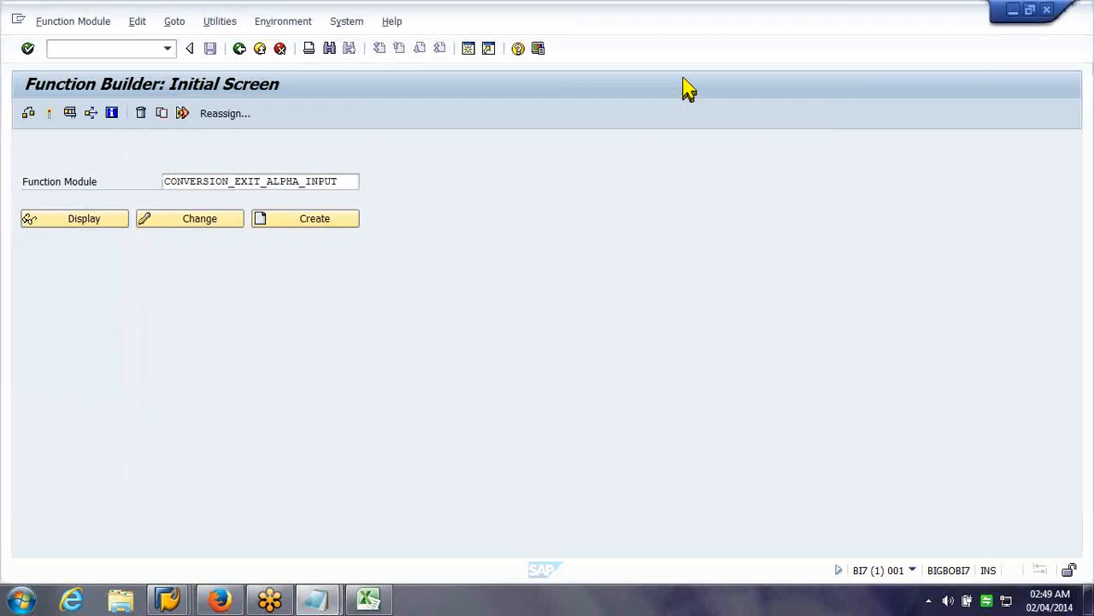
click(71, 118)
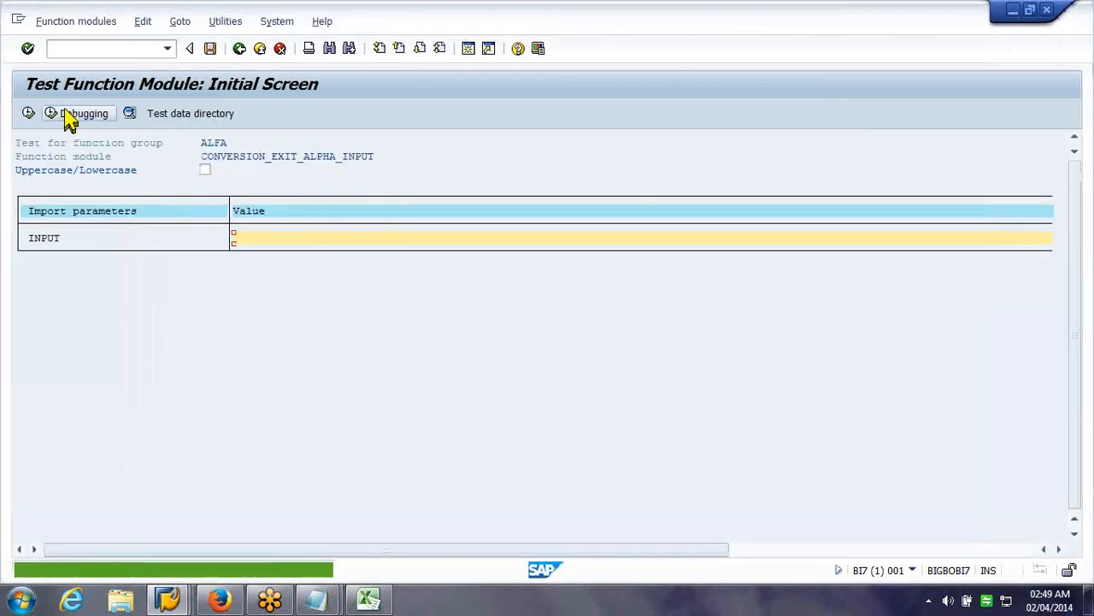
click(332, 603)
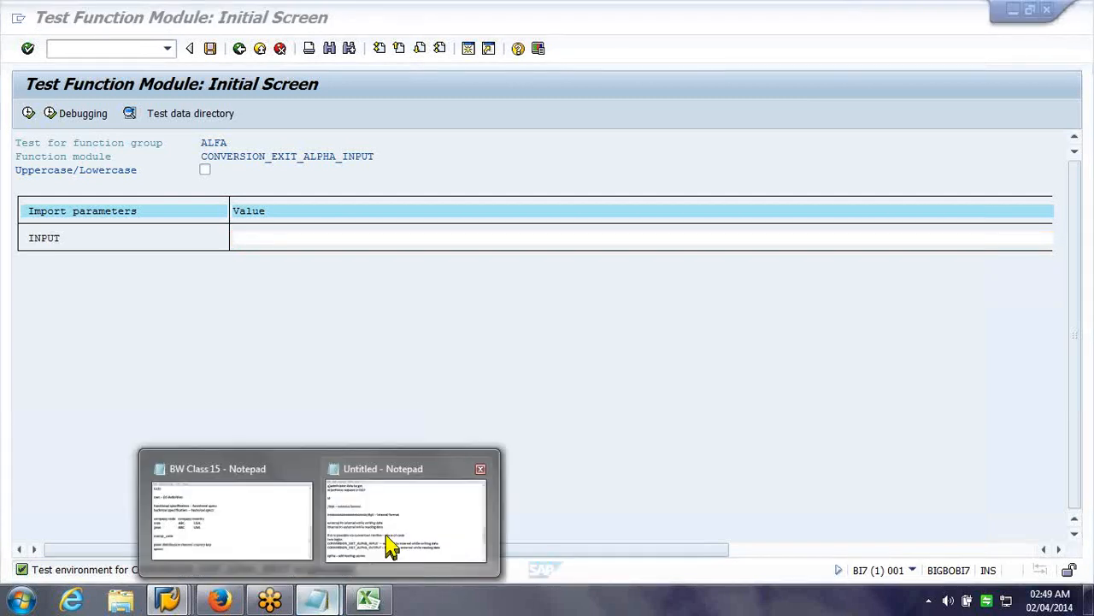
click(261, 239)
text(7896)
key(F8)
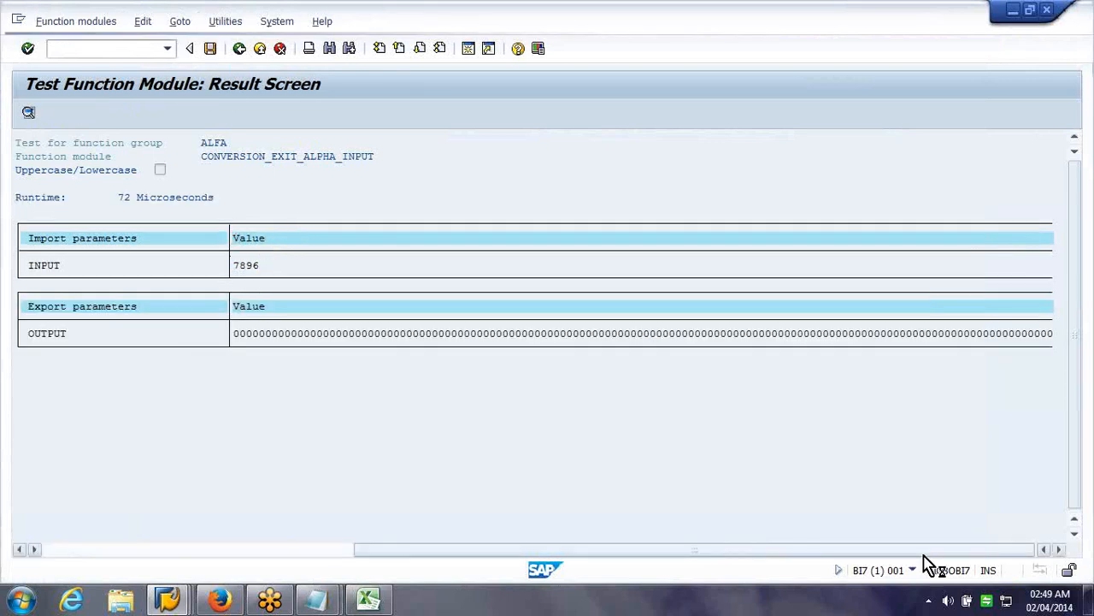
Exit back to the InfoObject start screen and display the time characteristic 0CALMONTH.
click(261, 49)
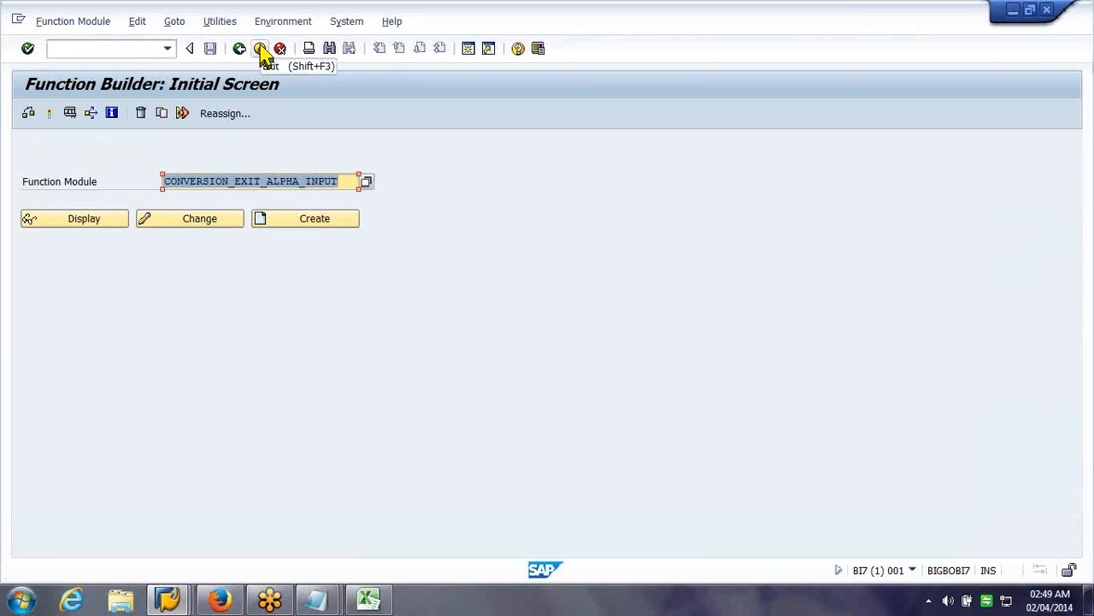
click(260, 49)
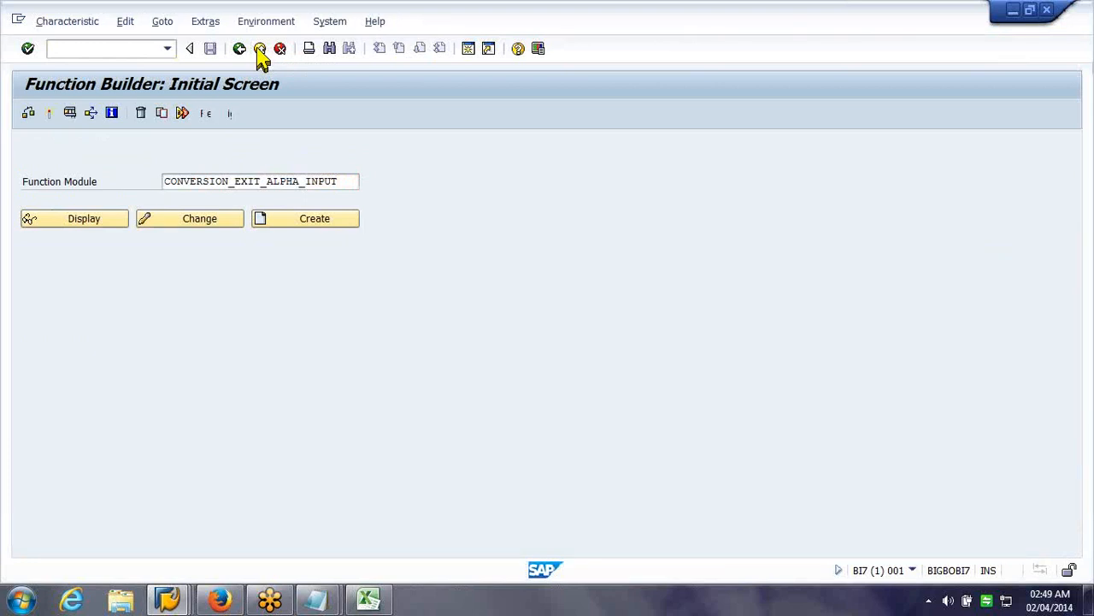
click(258, 52)
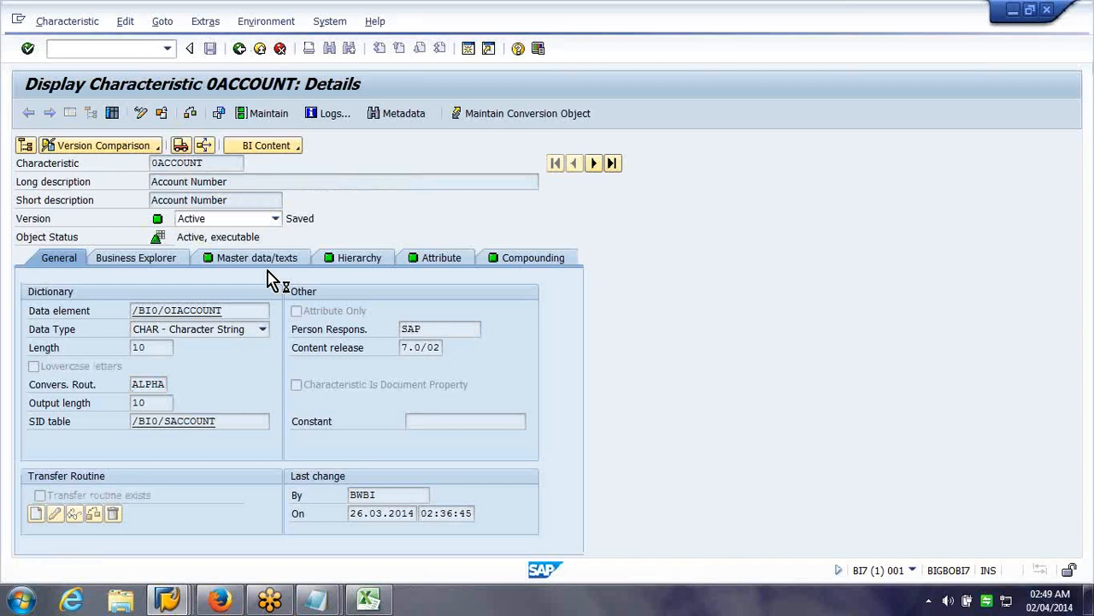
click(64, 238)
double_click(193, 334)
key(BackSpace)
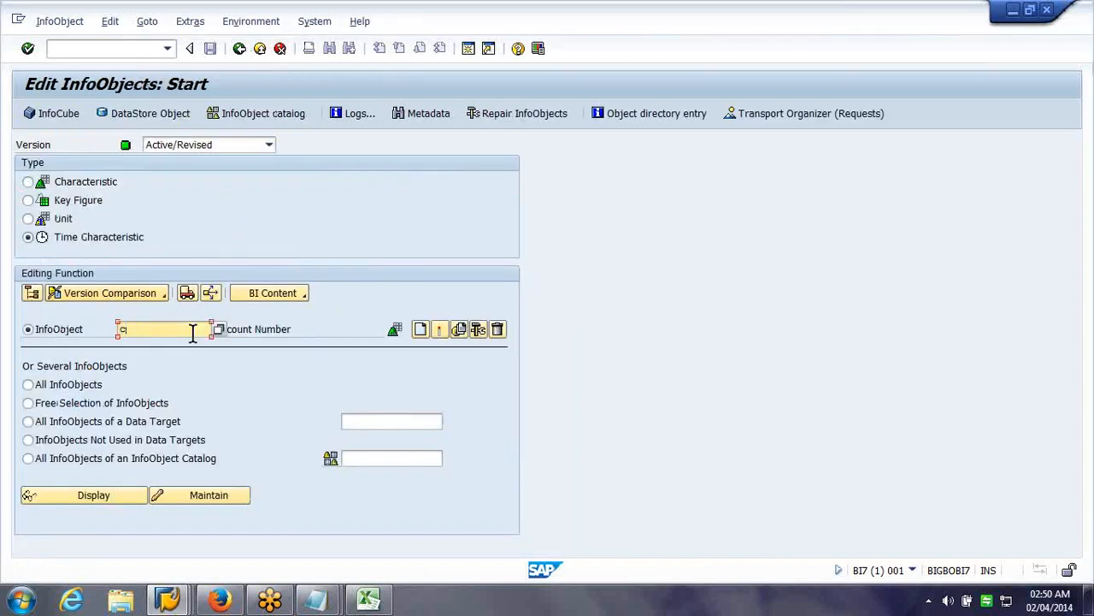
text(0calmonth)
key(Return)
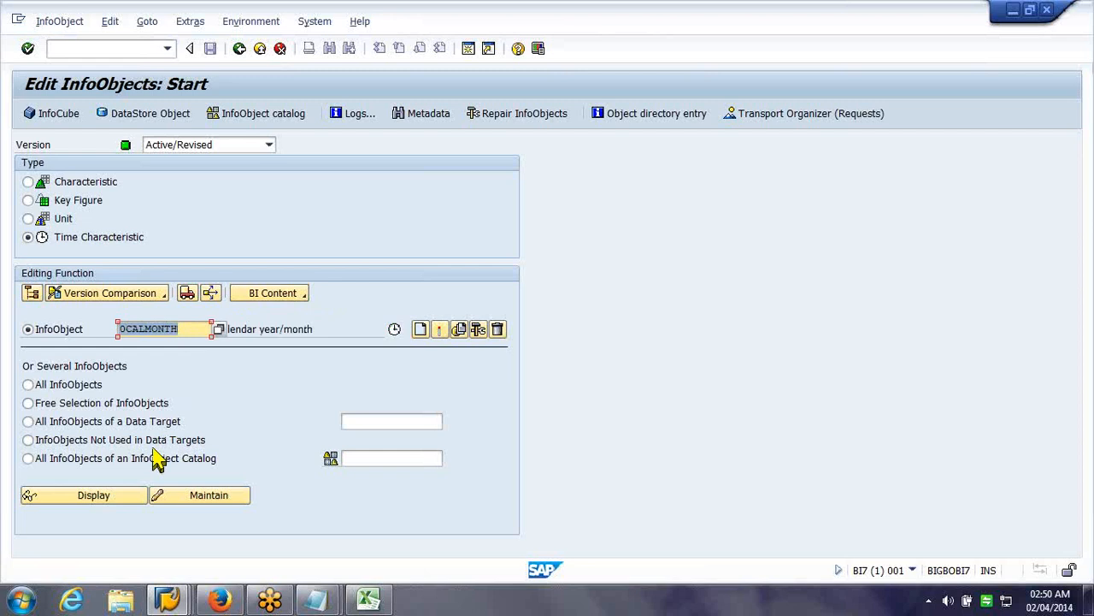
click(116, 498)
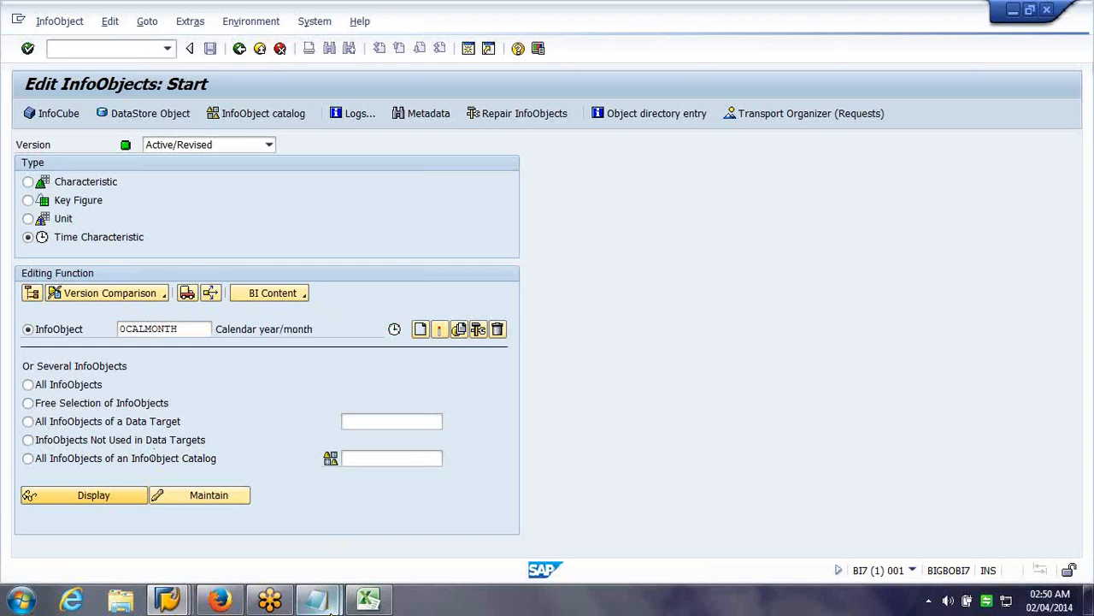
Add the note "0calmonth -- mm.yyyy external" to the untitled Notepad file, then return to 0CALMONTH and inspect its output length.
mouse_move(318, 600)
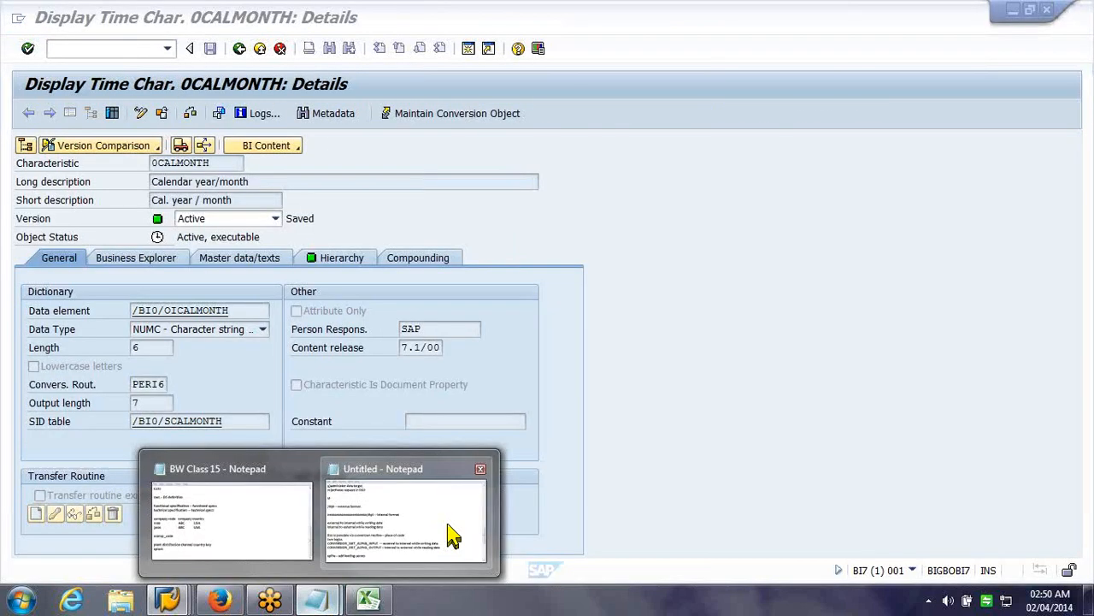
click(453, 534)
text(-- mm.yyyy)
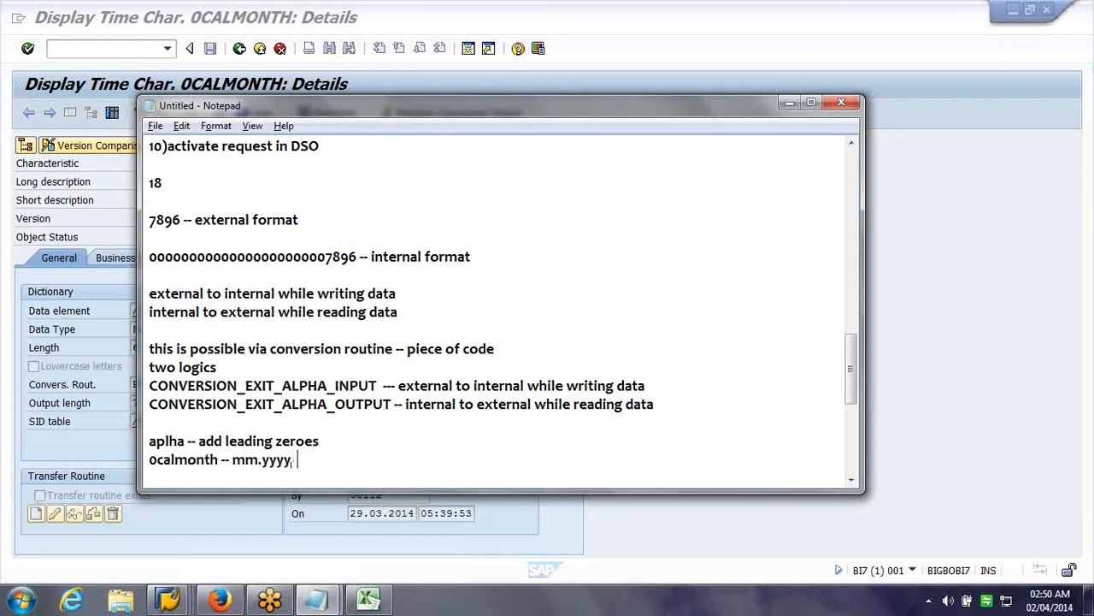
text(   external)
key(Return)
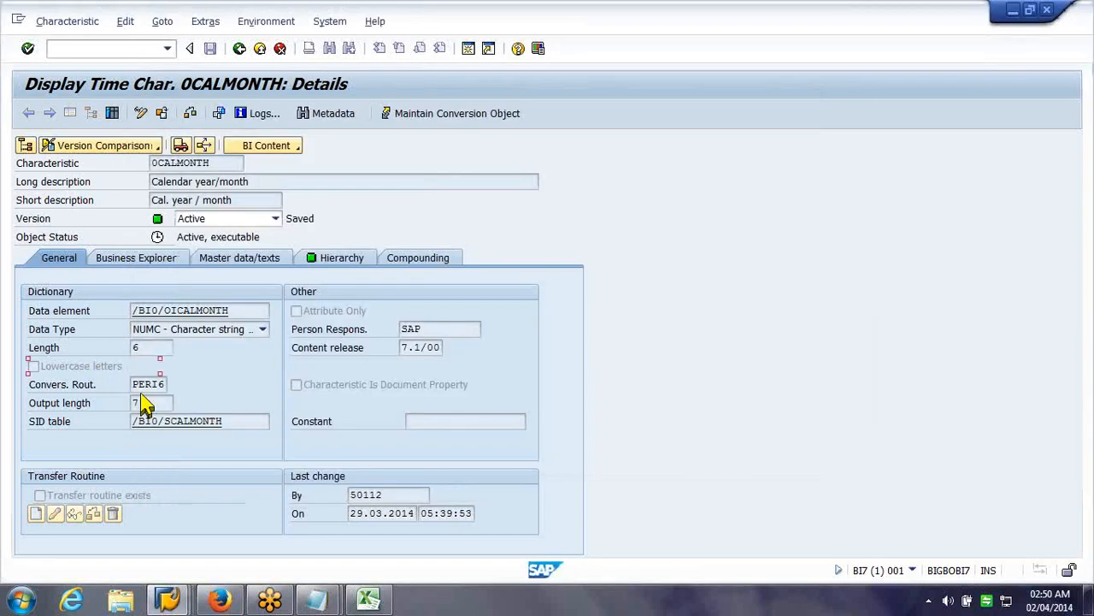
click(141, 401)
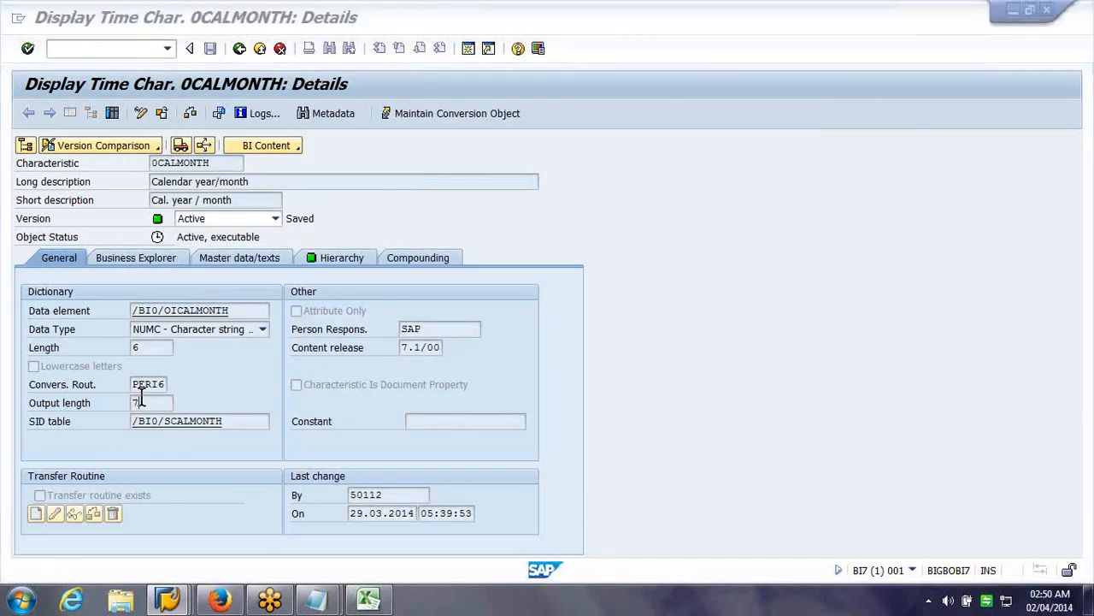
Add the line "yyyymm internal" beneath the 0calmonth external format note.
text(yyyymmm)
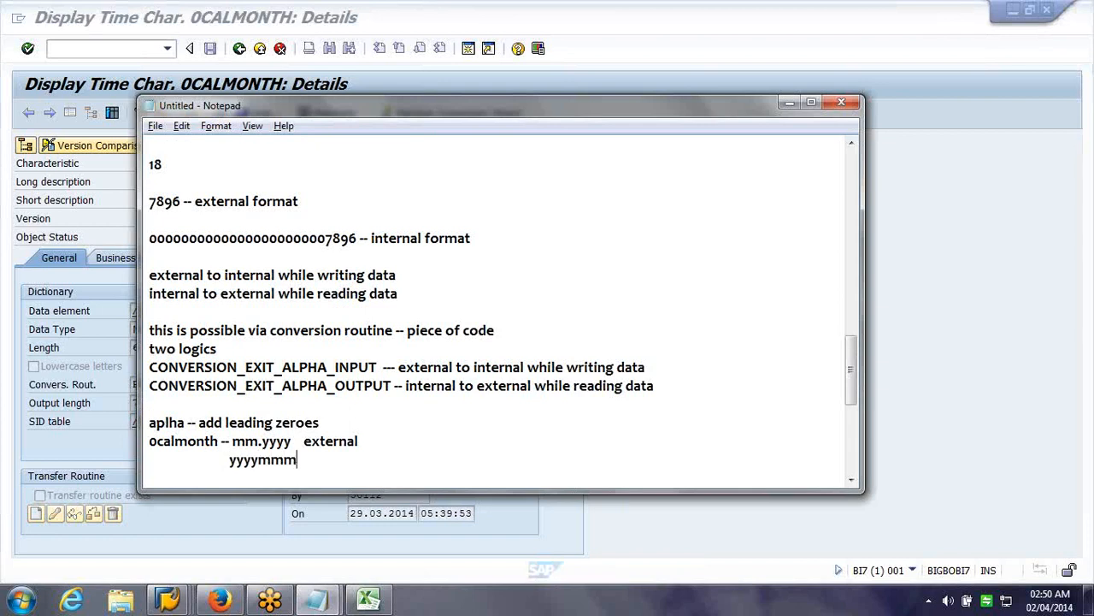
key(BackSpace)
text(internal)
key(alt+Tab)
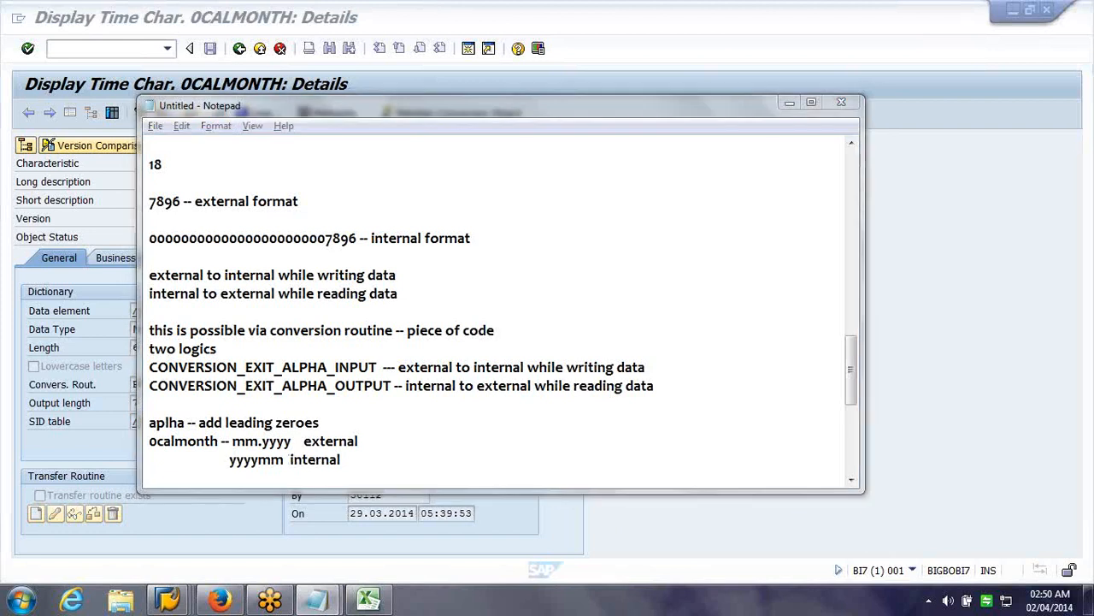
Switch to SAP and test CONVERSION_EXIT_PERI6_INPUT from 0CALMONTH's conversion routine with the input value 06.2014.
key(alt+Tab)
drag(133, 384, 173, 389)
double_click(155, 383)
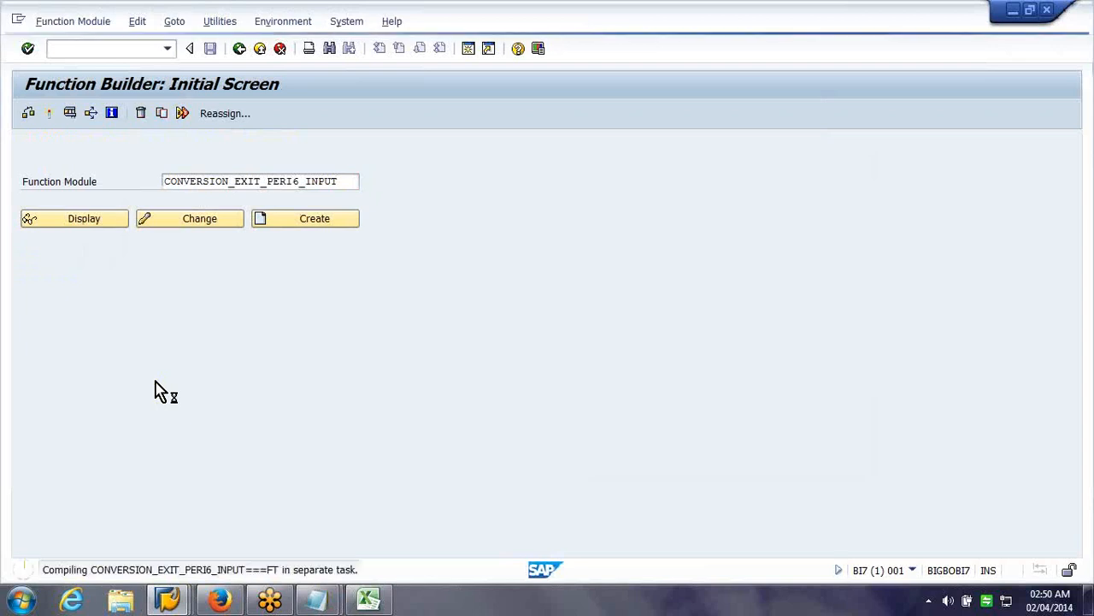
text(06.2015)
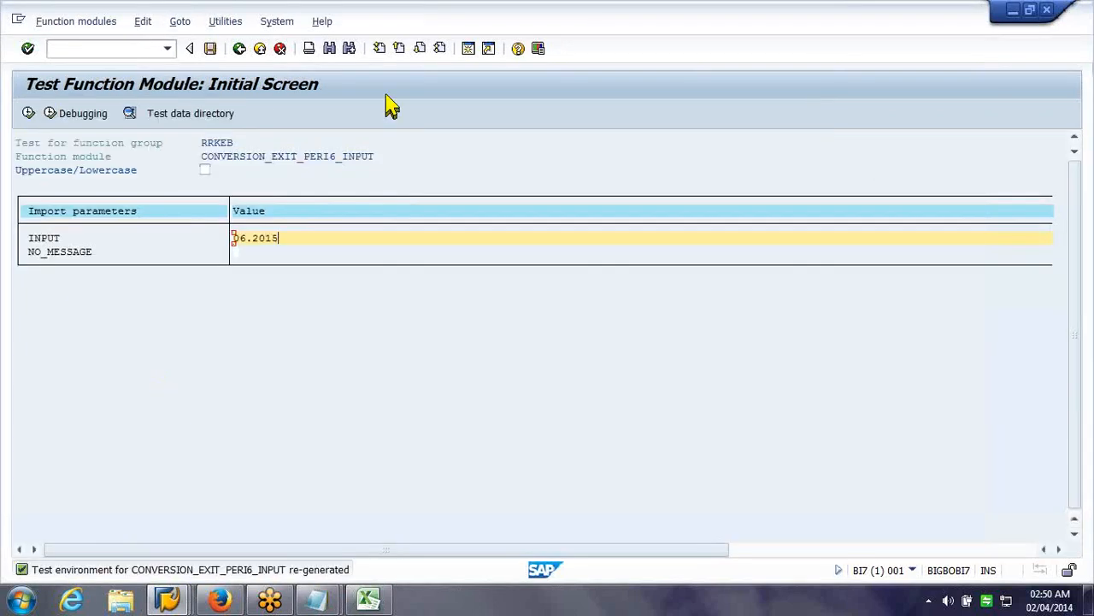
key(BackSpace)
text(4)
key(F8)
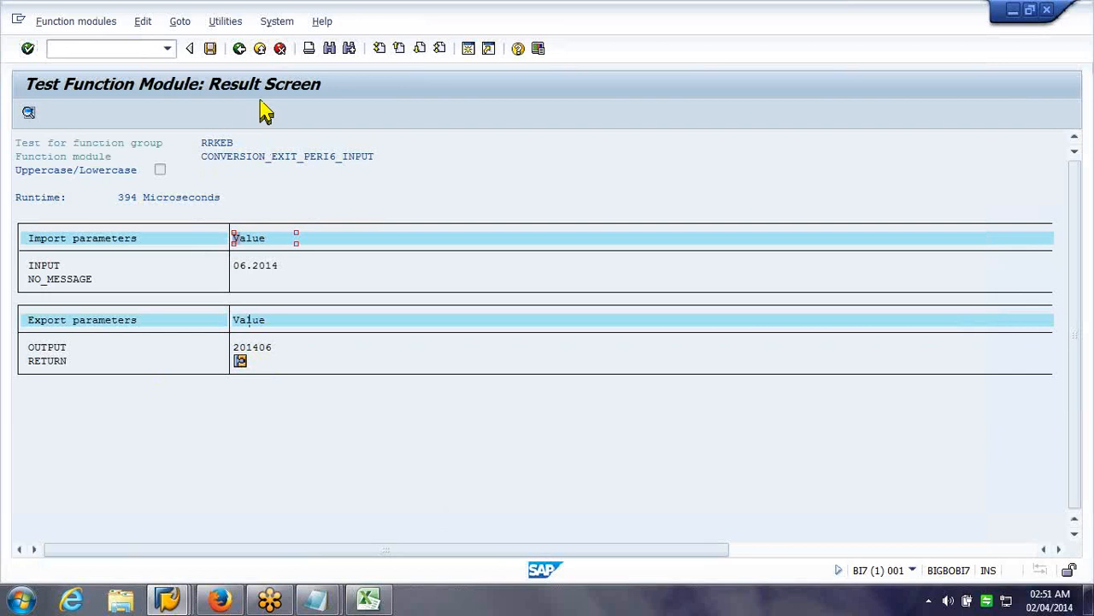
Return to the Function Builder start screen and test CONVERSION_EXIT_PERI6_OUTPUT with the input value 201406.
click(240, 49)
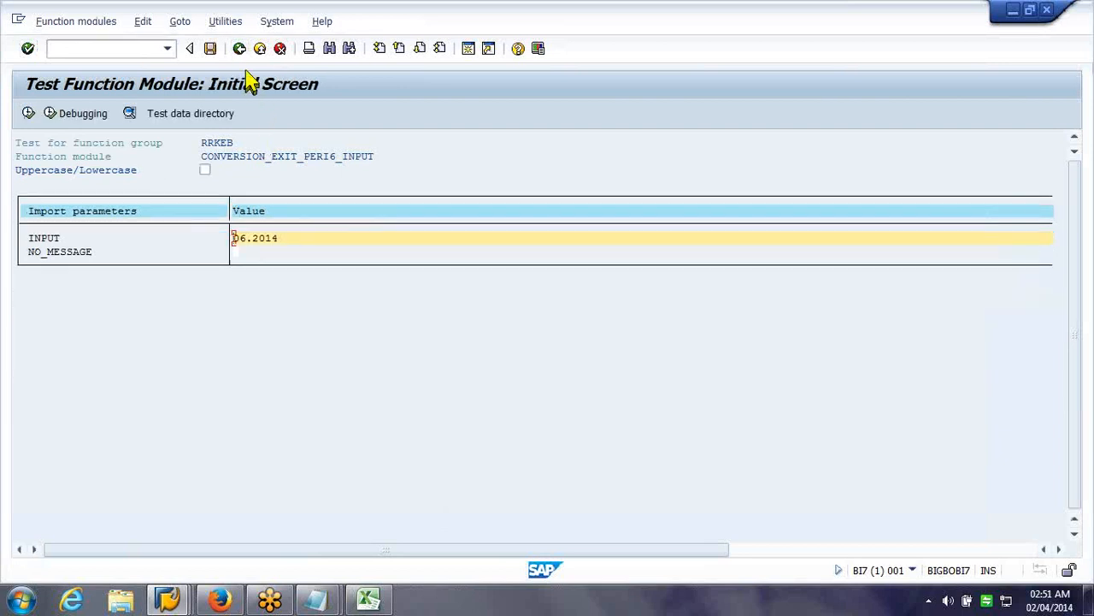
click(238, 49)
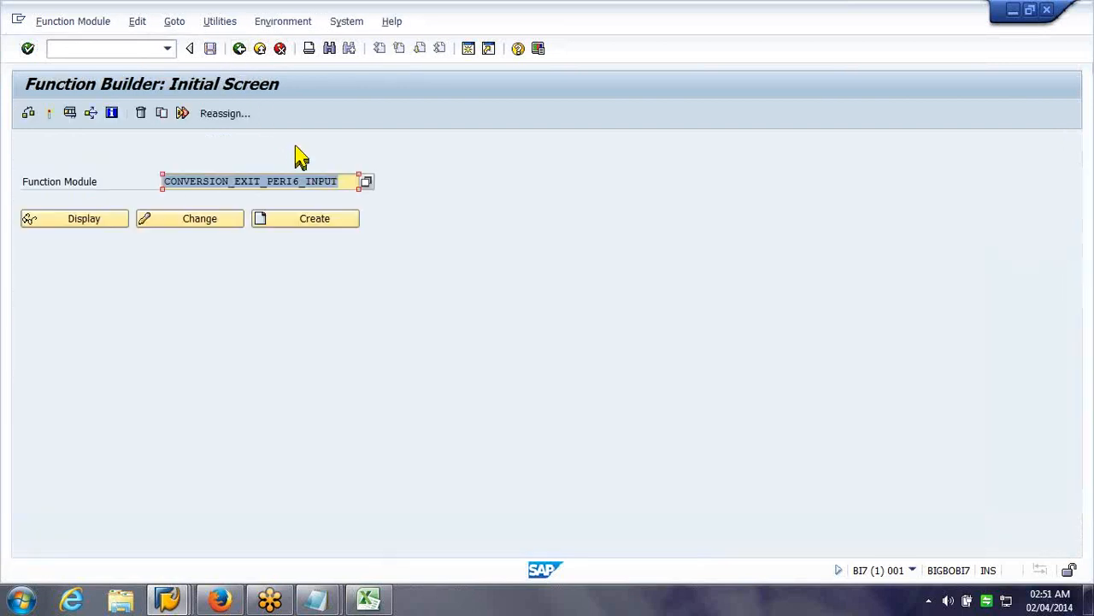
click(325, 182)
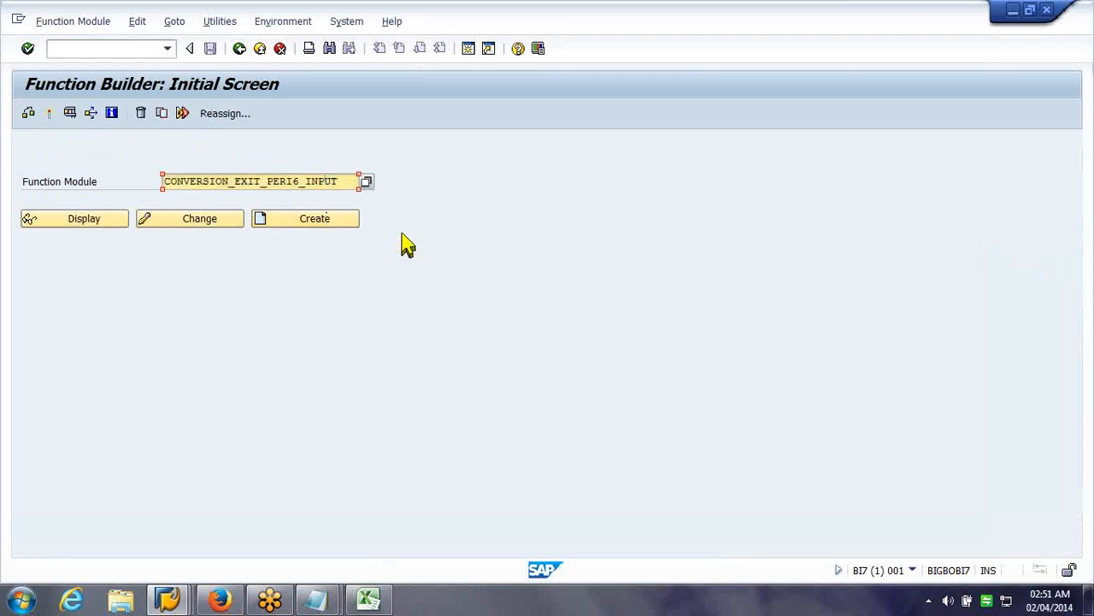
key(BackSpace)
key(BackSpace)
text(out)
key(F8)
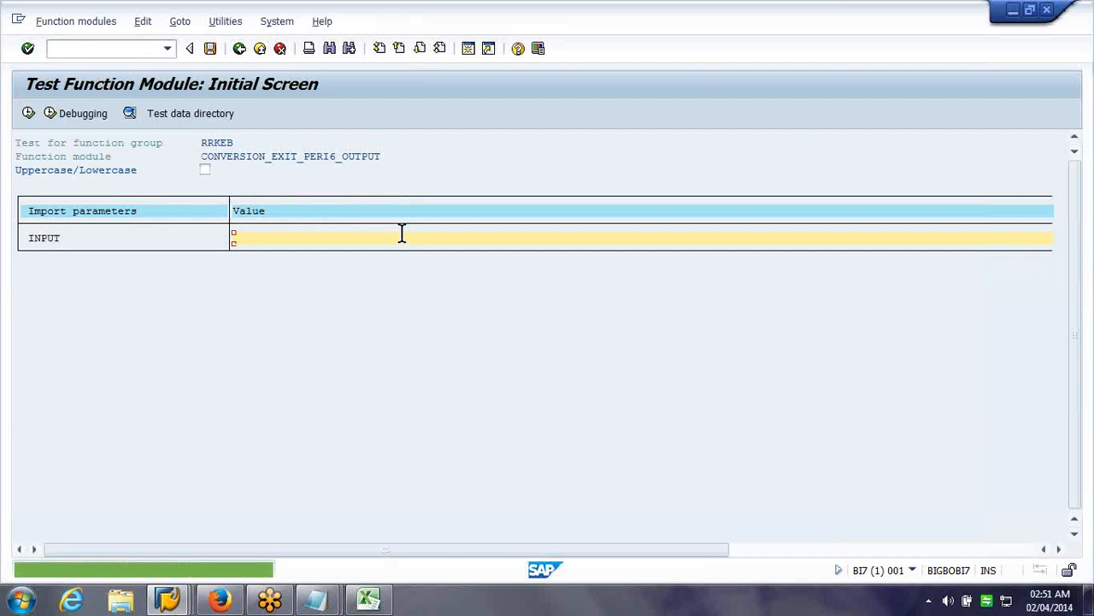
text(201406)
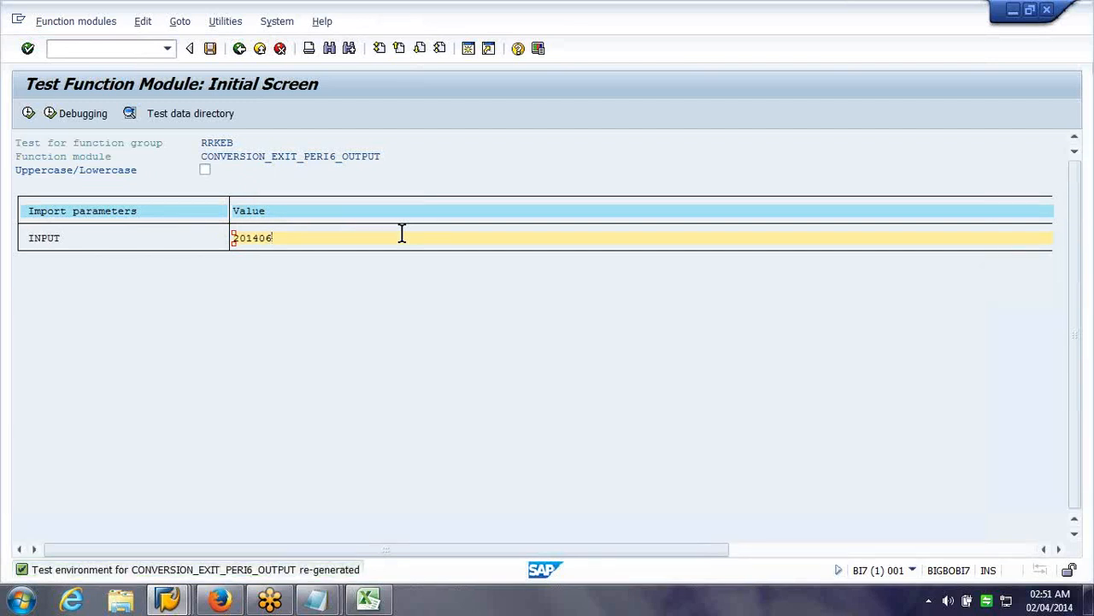
key(F8)
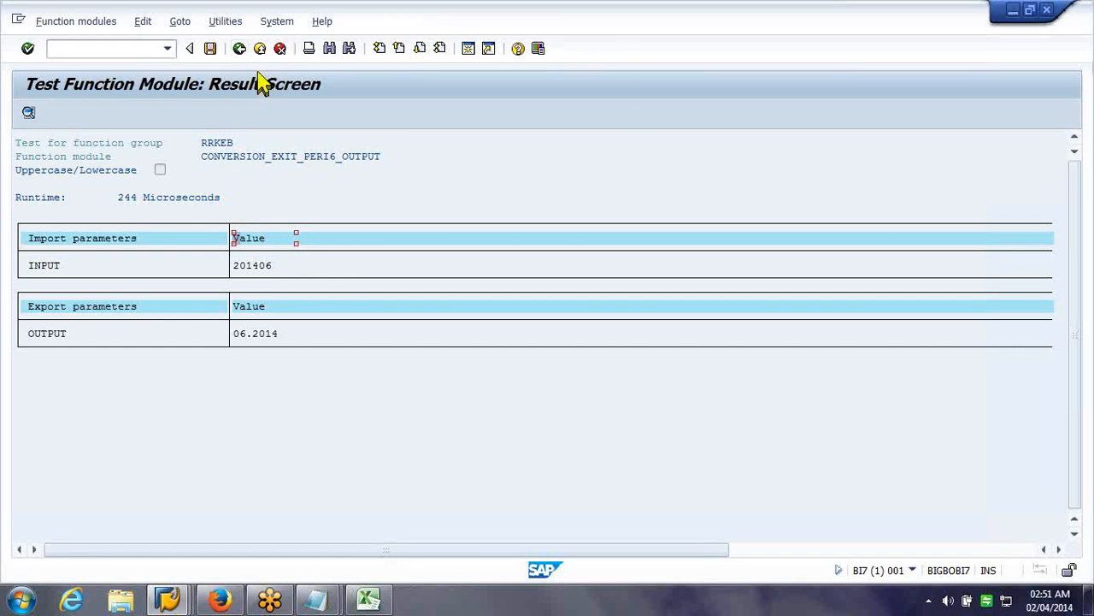
Exit the function test to 0CALMONTH, then append "PERI6" to the 0calmonth external line in the untitled Notepad file.
click(240, 49)
click(245, 54)
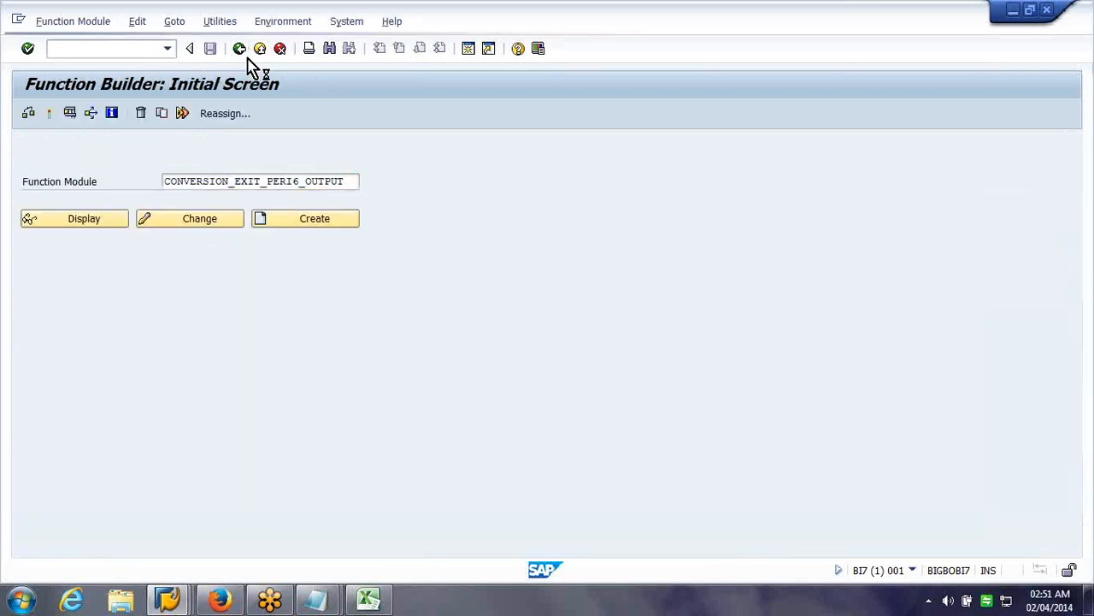
click(243, 52)
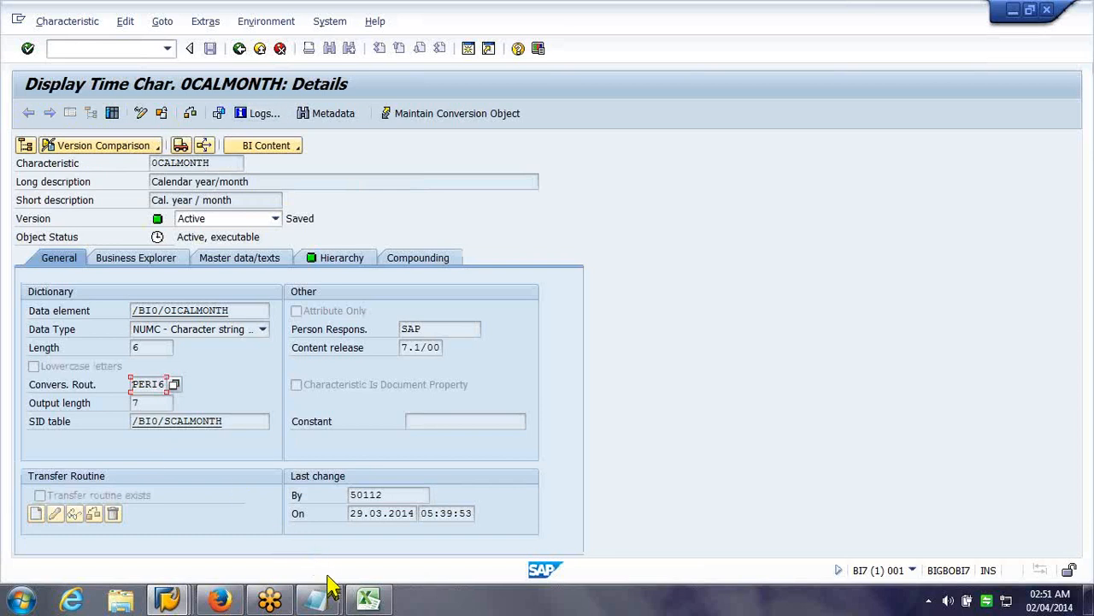
click(324, 600)
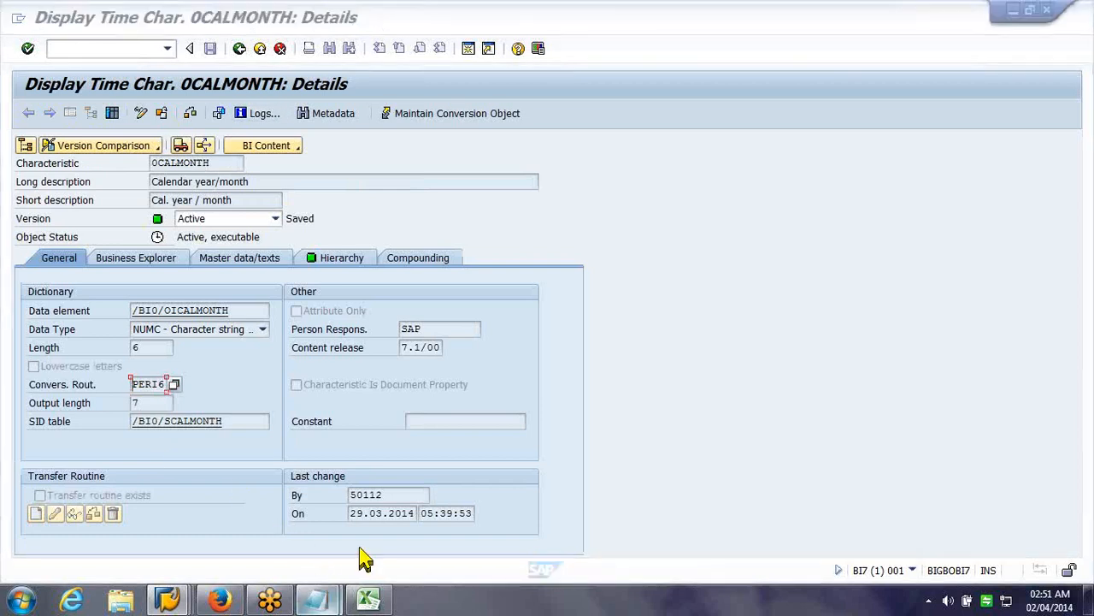
click(439, 523)
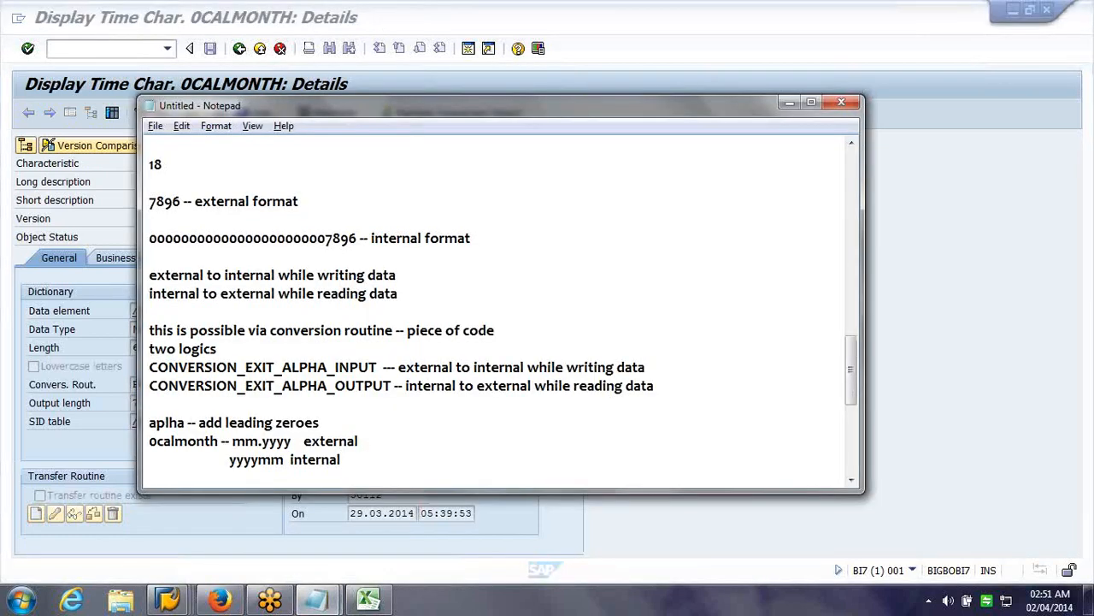
text(PERI6)
key(Down)
key(Return)
key(Return)
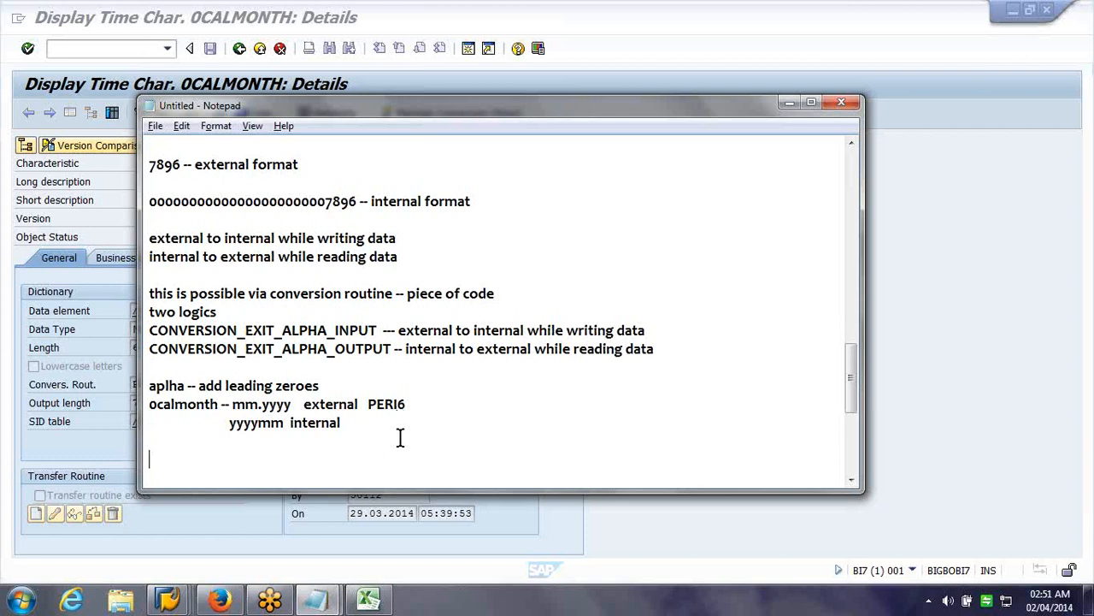
Return to the InfoObject start screen in SAP and display the time characteristic 0FISCPER.
key(alt+Tab)
click(242, 50)
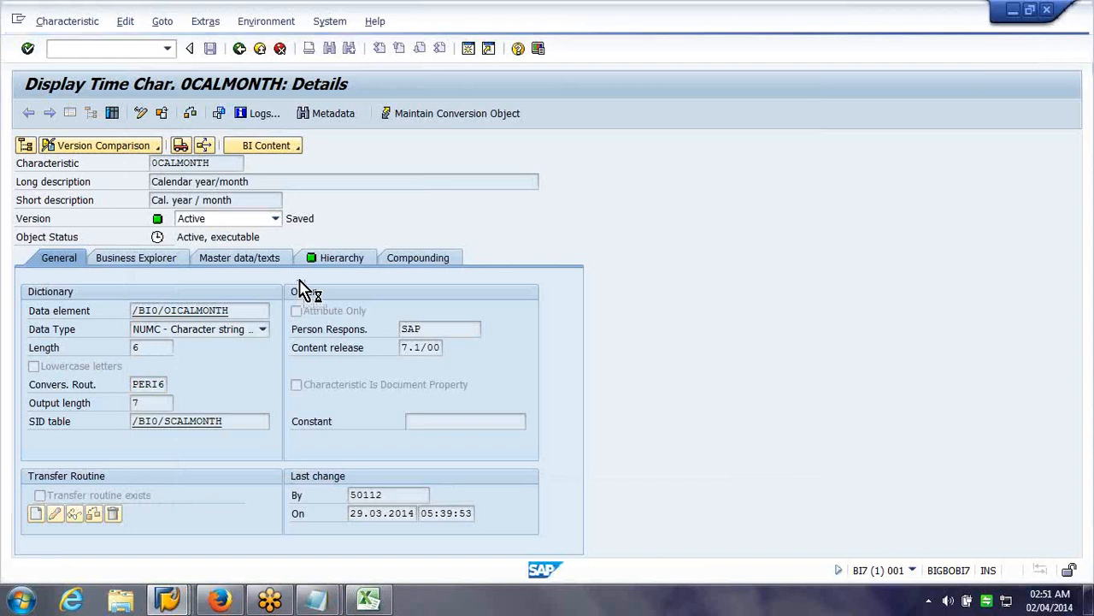
text(0fisc)
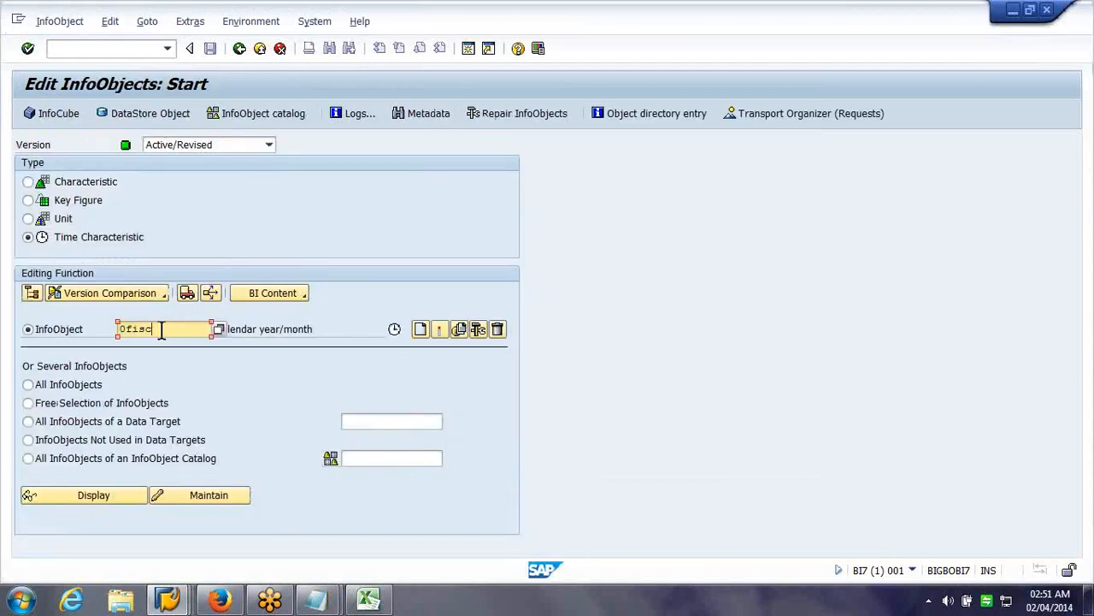
text(per)
key(Return)
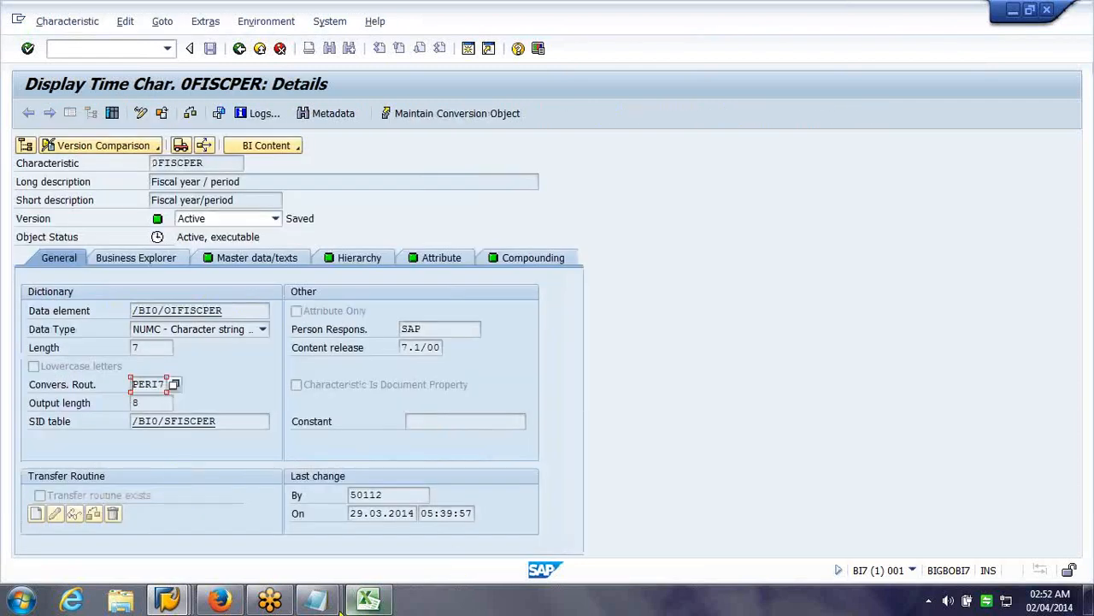
Duplicate the two 0calmonth lines in the untitled Notepad file and rename the copy as 0fiscper.
mouse_move(340, 604)
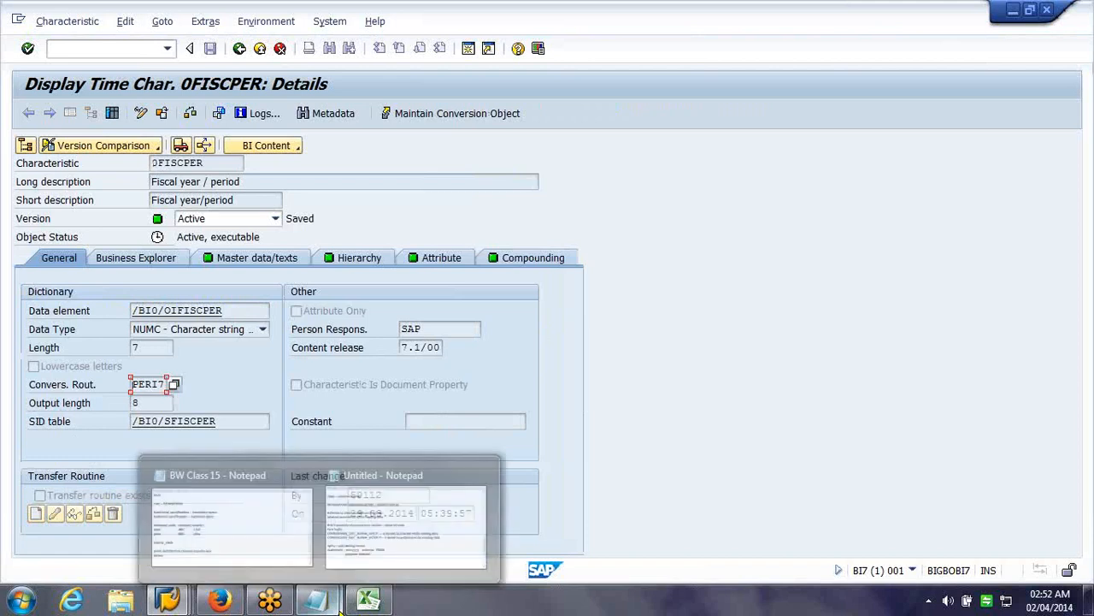
click(383, 550)
click(371, 484)
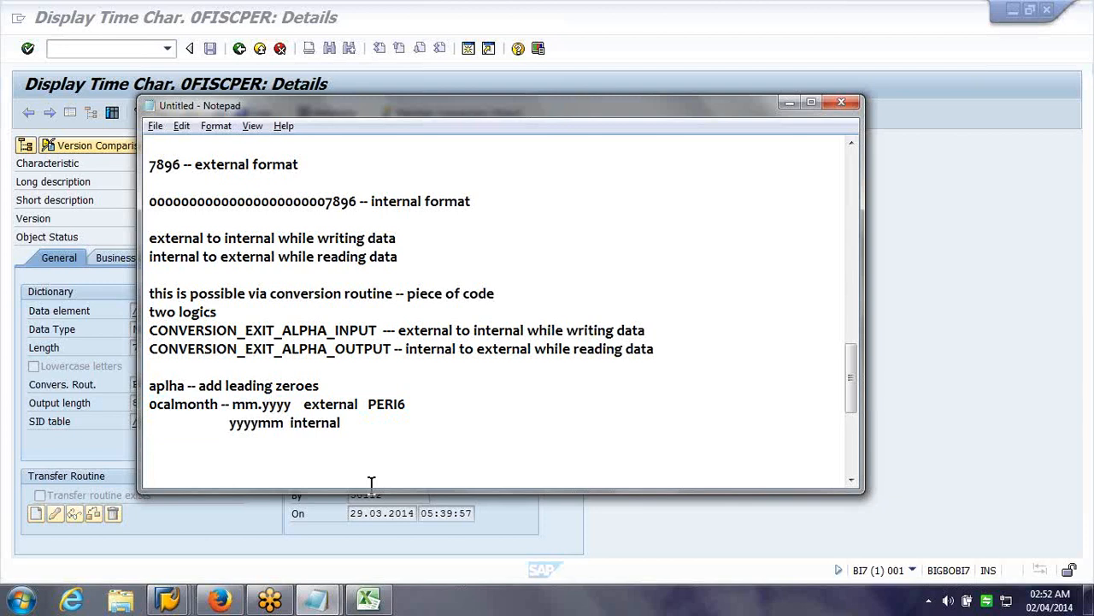
key(Return)
text(ocalmonth -- mm.yyyy   external   PERI6\n            yyyymm  internal)
text(fiscpe)
key(Delete)
key(Delete)
key(Delete)
key(Delete)
key(Delete)
key(Delete)
key(Delete)
key(Delete)
text(r)
Change the external format on the 0fiscper line to ppp.yyyy.
key(Right)
key(Right)
key(Right)
key(Right)
text(pp)
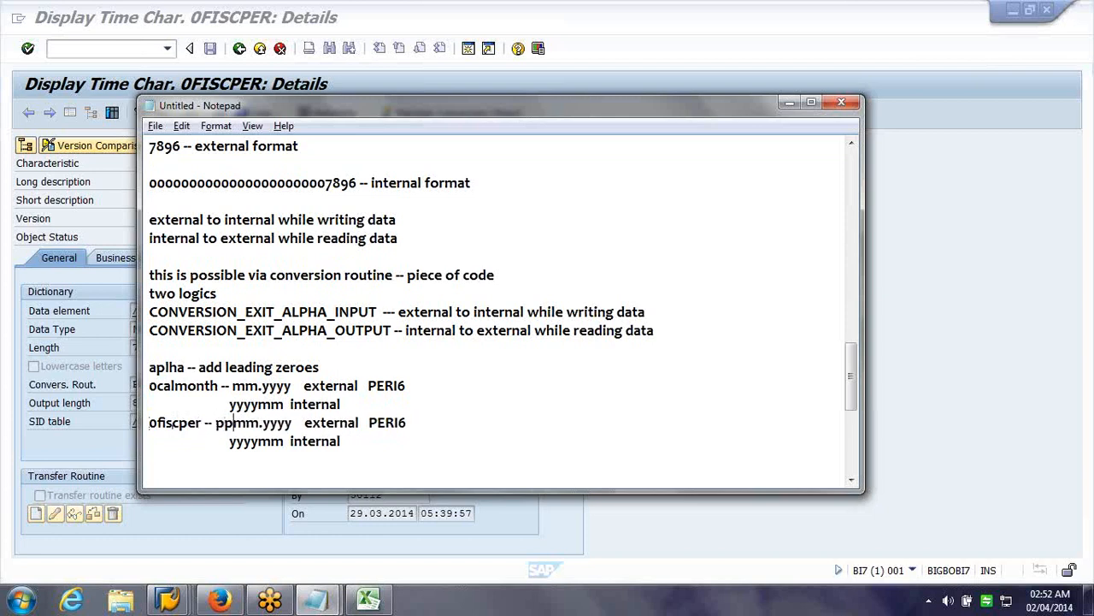
key(Delete)
key(Delete)
key(Delete)
text(p.)
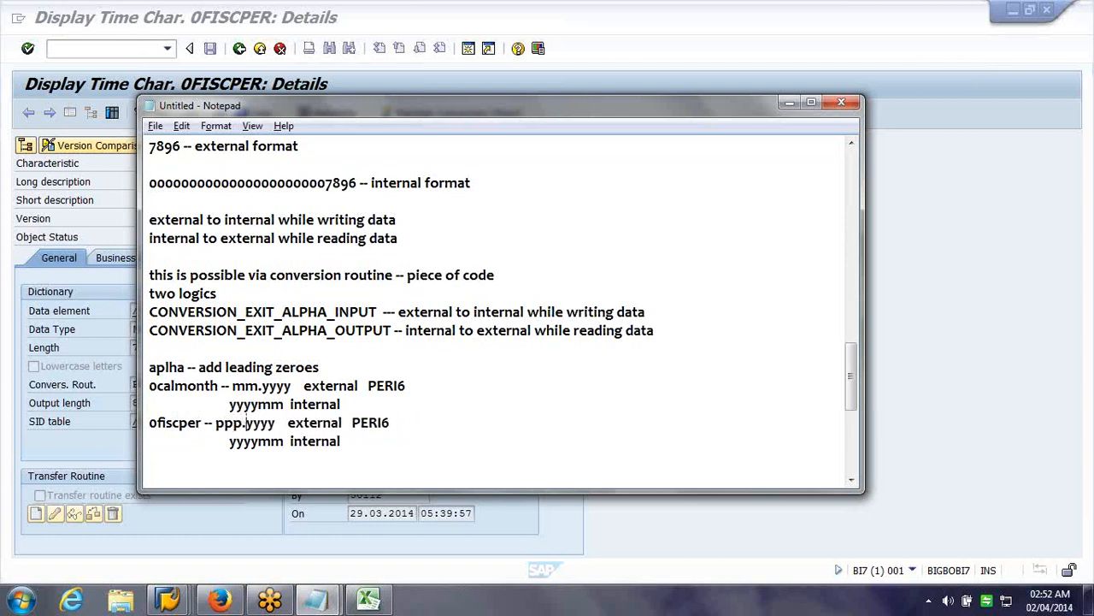
Change the 0fiscper conversion routine to PERI7 and its internal format to yyyyppp in the notes.
key(Right)
key(Right)
key(Right)
key(Right)
key(Right)
key(Right)
key(Right)
key(Right)
key(Right)
key(Right)
key(Right)
key(Right)
key(Right)
key(Right)
key(Right)
click(371, 481)
key(BackSpace)
key(BackSpace)
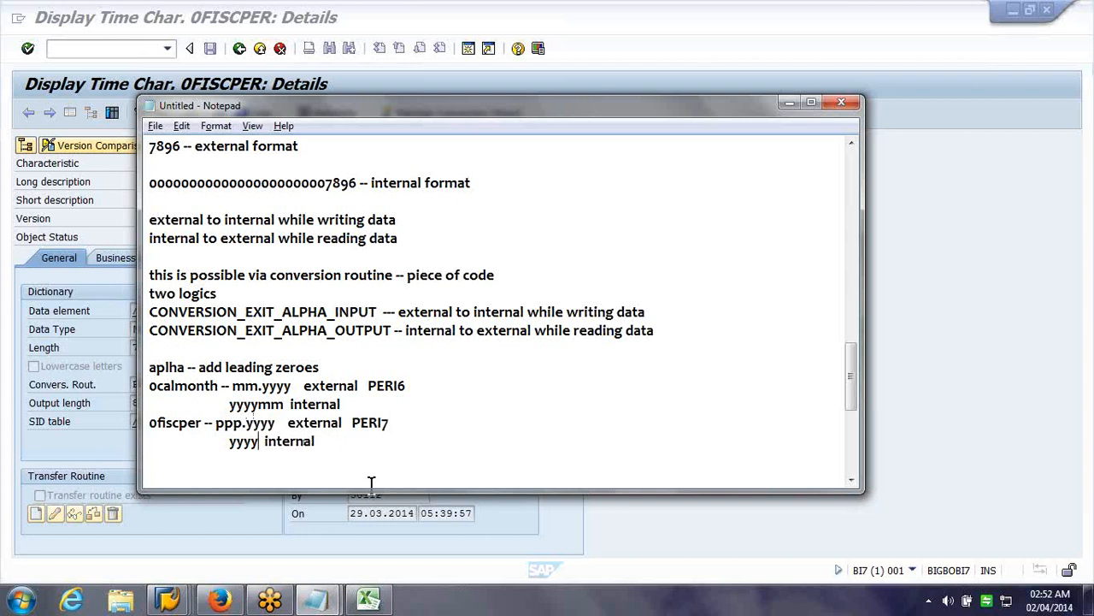
text(ppp)
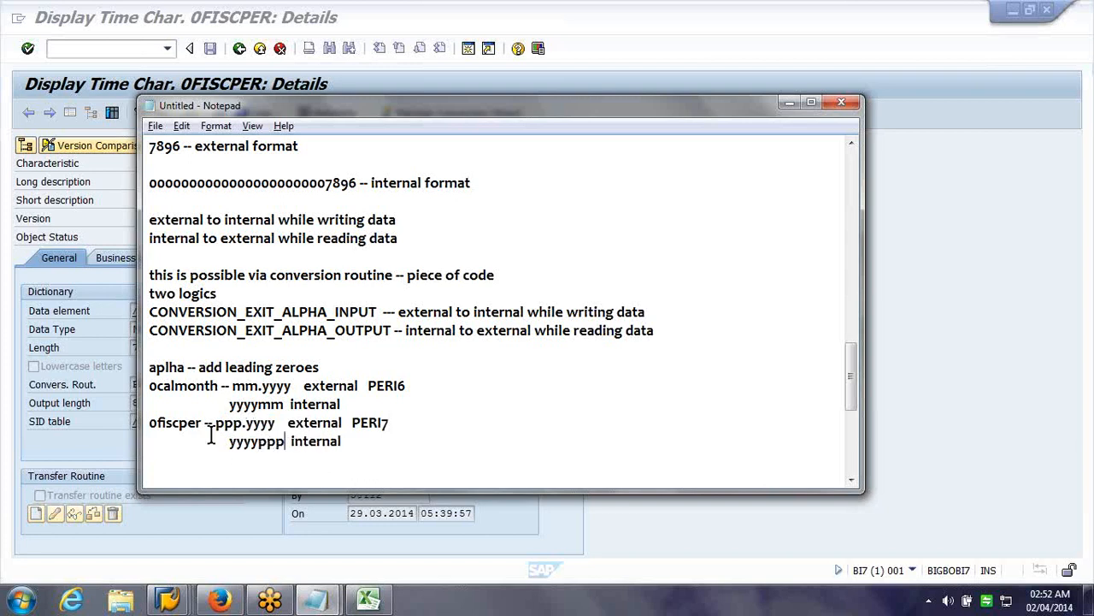
Check the conversion routine of 0FISCPER in SAP, then return to the untitled Notepad file.
click(101, 325)
click(150, 382)
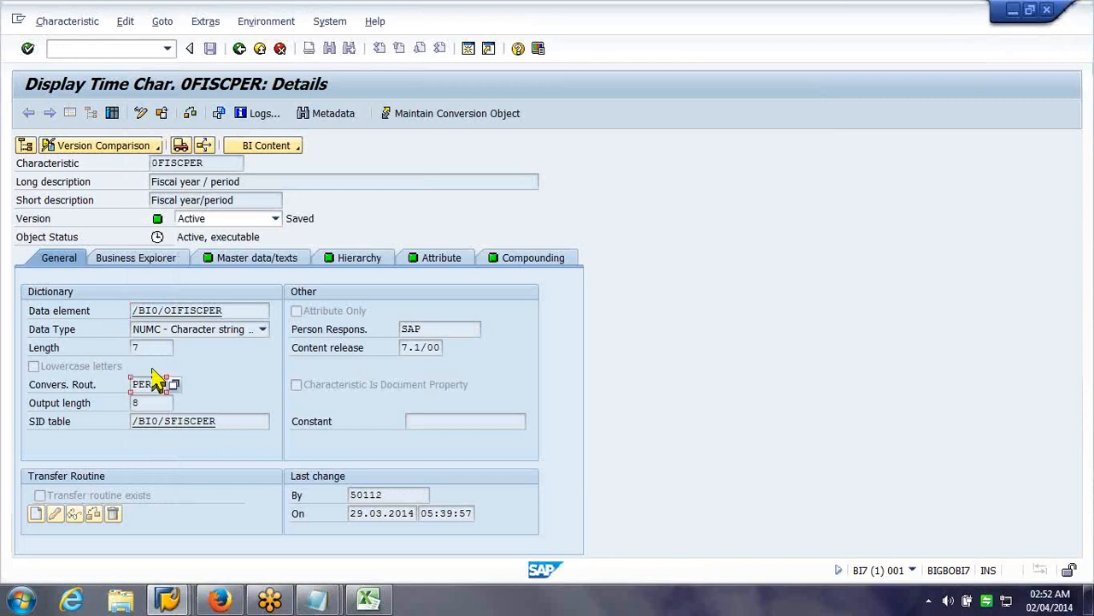
click(333, 602)
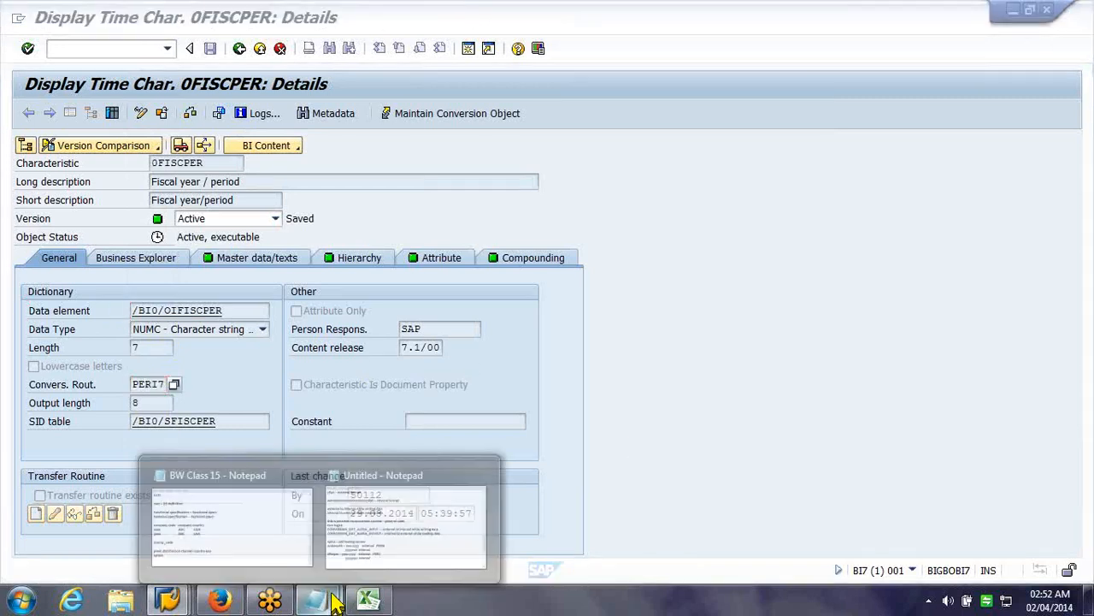
click(407, 526)
Add the note "aplha is most widely used" below the 0fiscper lines.
drag(188, 368, 148, 369)
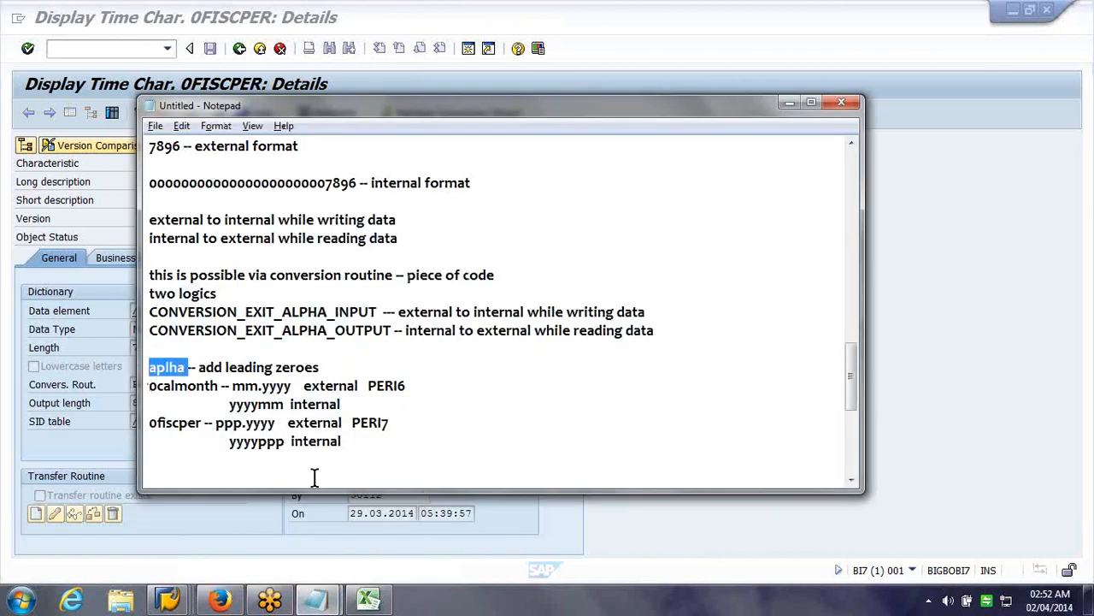
click(314, 477)
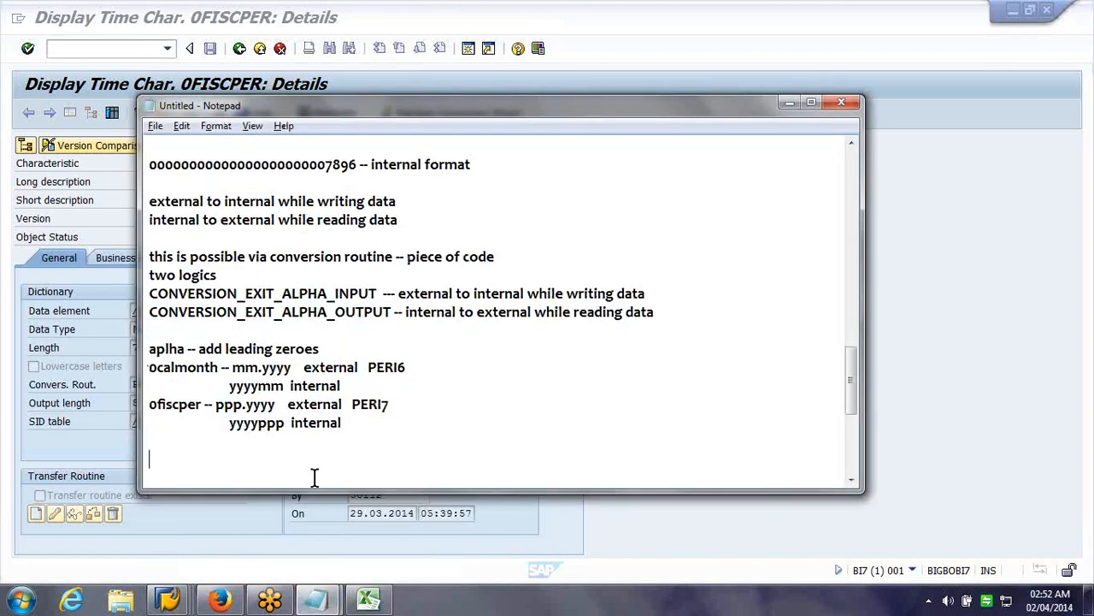
key(Return)
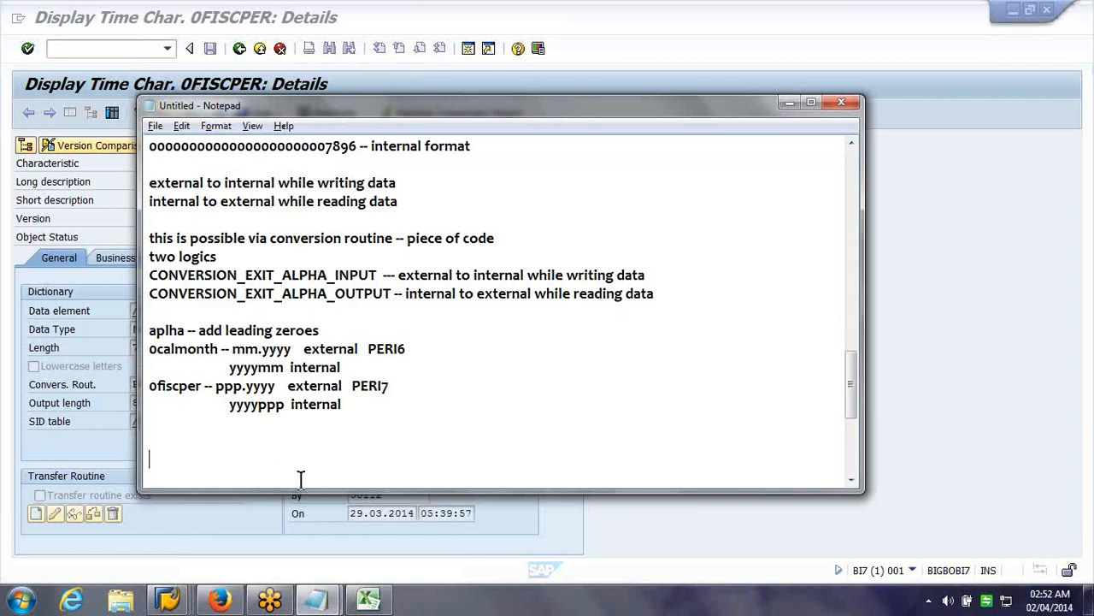
text(aplha is most widely used)
key(Return)
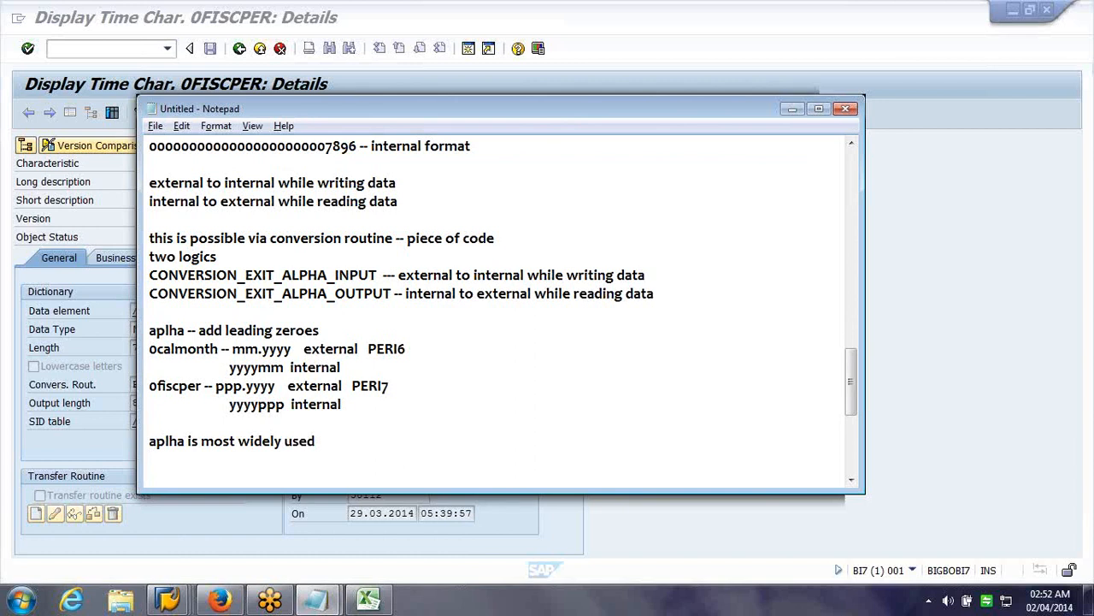
Continue the "aplha is most widely used" line with ". By default i".
key(Return)
key(Return)
key(Return)
key(Return)
key(Return)
key(Return)
key(Return)
key(Return)
key(Return)
key(BackSpace)
key(BackSpace)
key(BackSpace)
key(BackSpace)
key(BackSpace)
key(BackSpace)
key(BackSpace)
key(BackSpace)
key(BackSpace)
key(BackSpace)
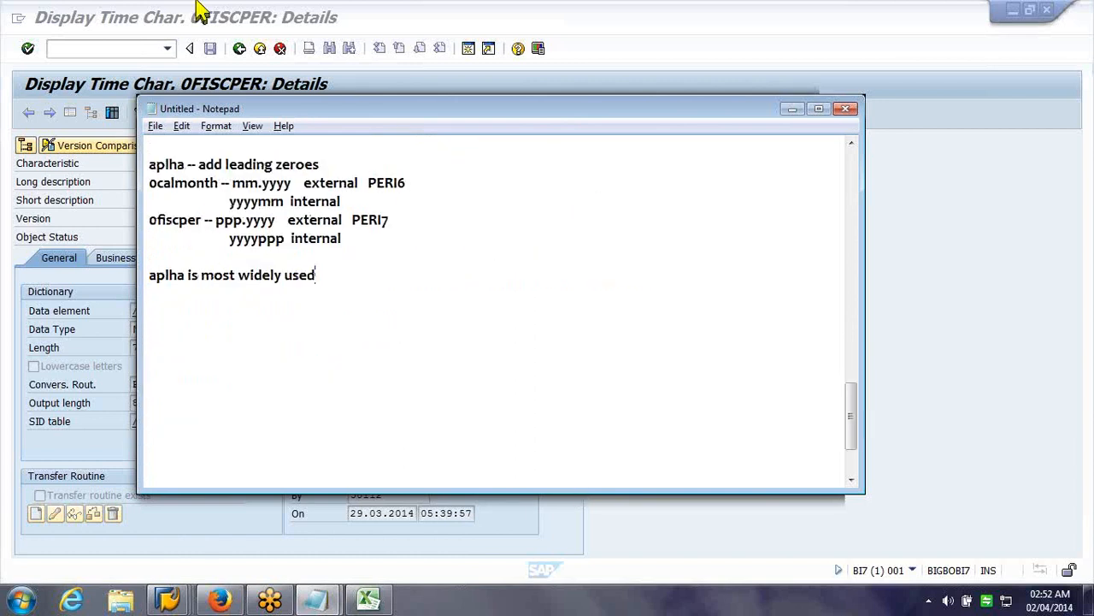
text(. By default i)
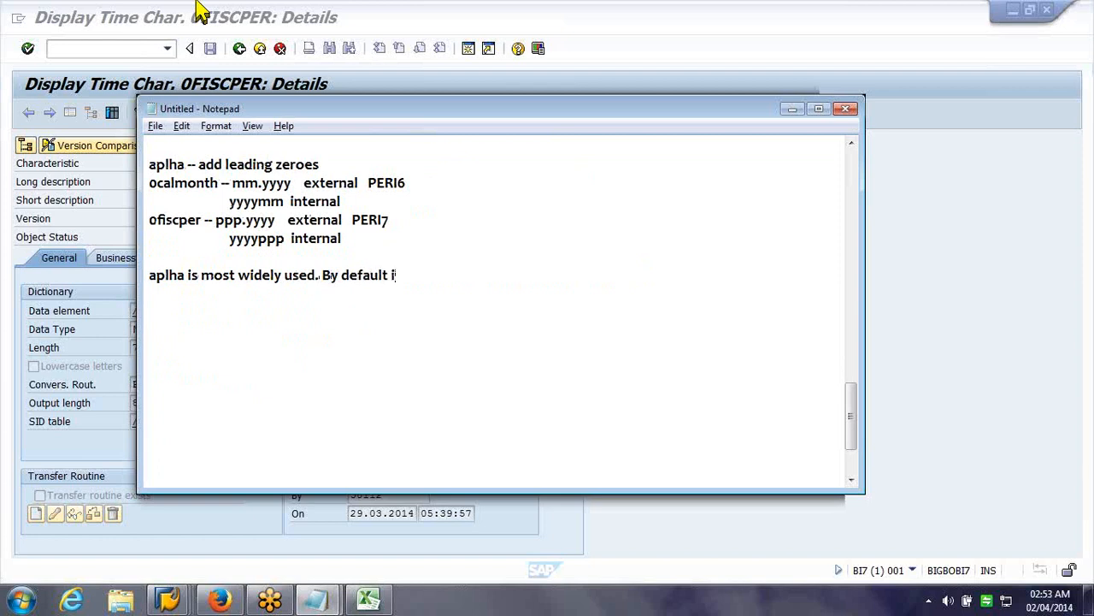
Leave the 0FISCPER display in SAP and start creating a new characteristic InfoObject named ZDEEE without a description.
click(612, 84)
click(239, 49)
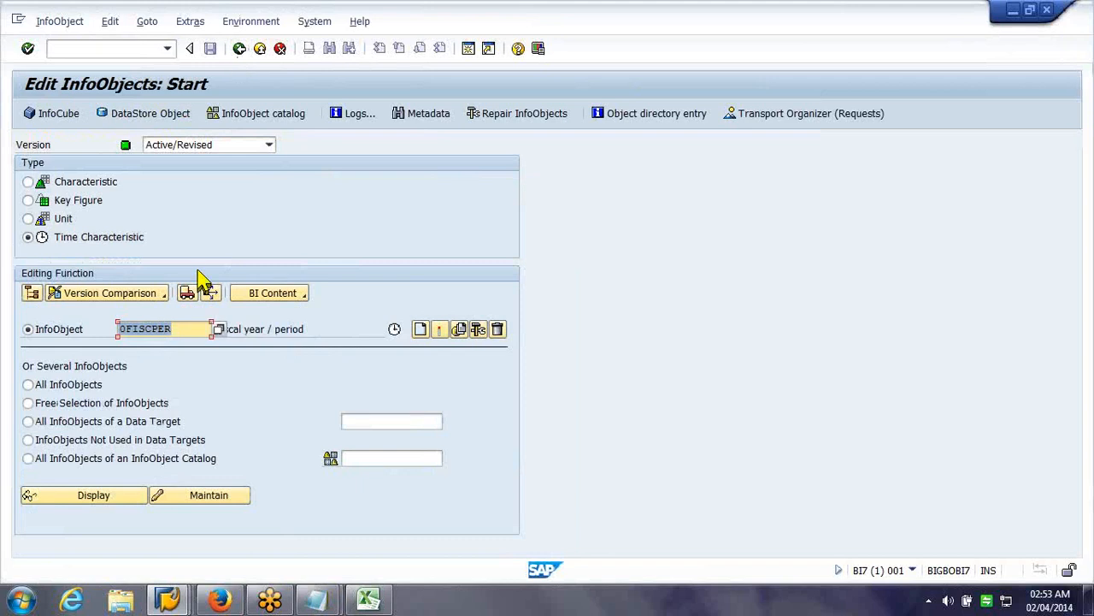
click(83, 186)
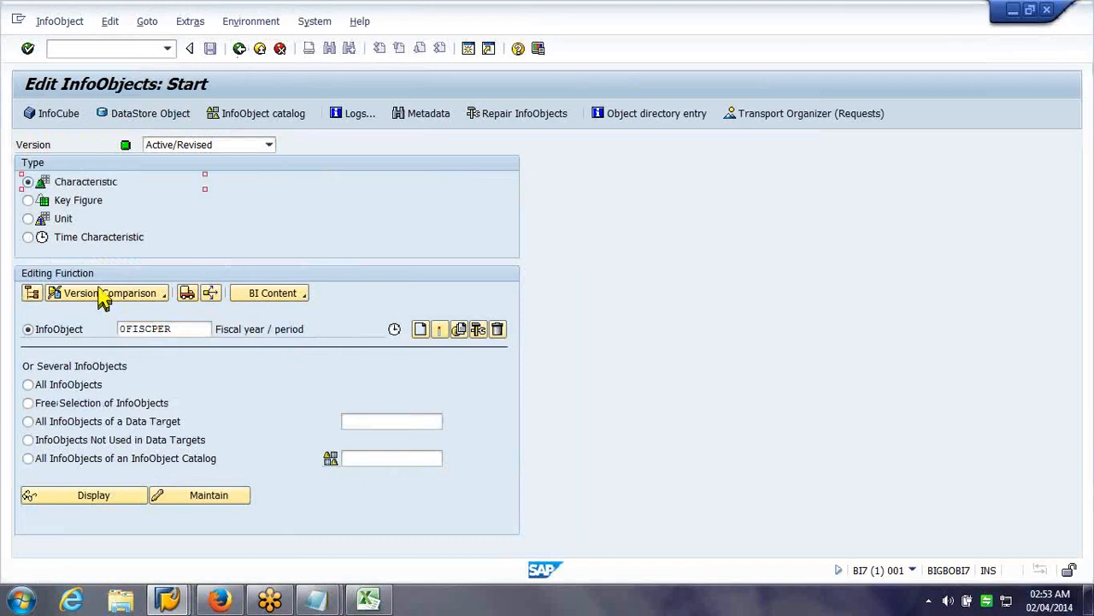
click(126, 328)
key(Delete)
key(Delete)
key(Delete)
key(Delete)
key(Delete)
key(Delete)
key(Delete)
key(BackSpace)
text(zdeee)
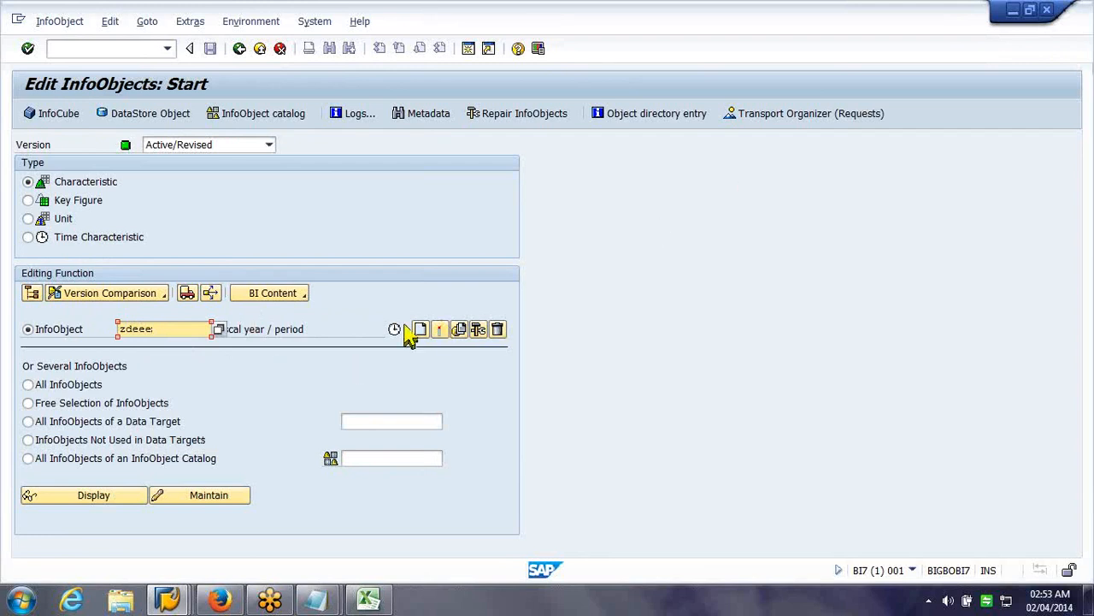
click(420, 332)
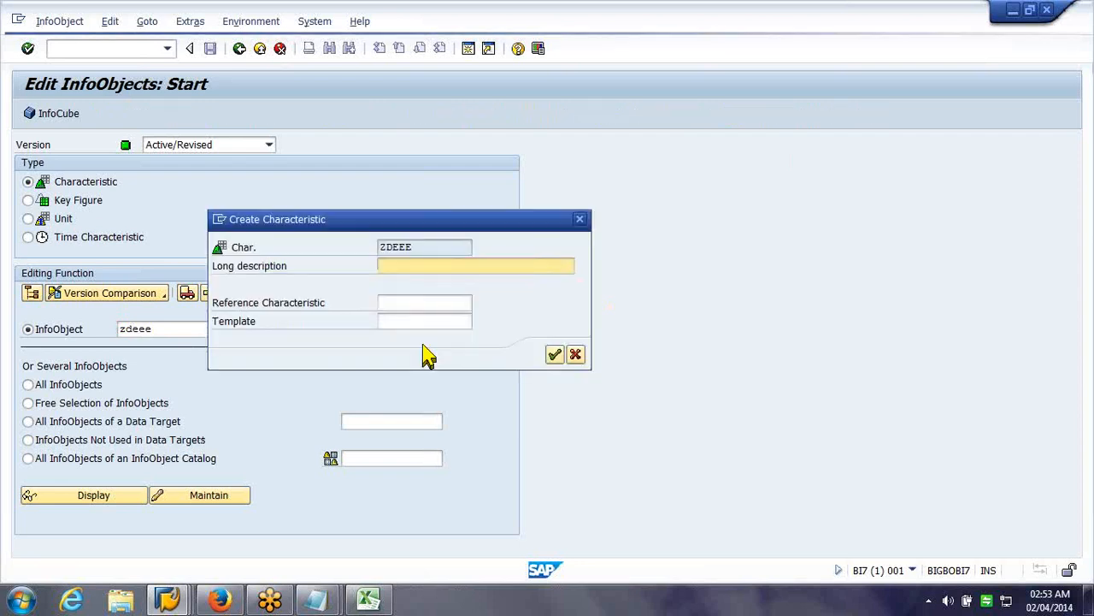
click(552, 356)
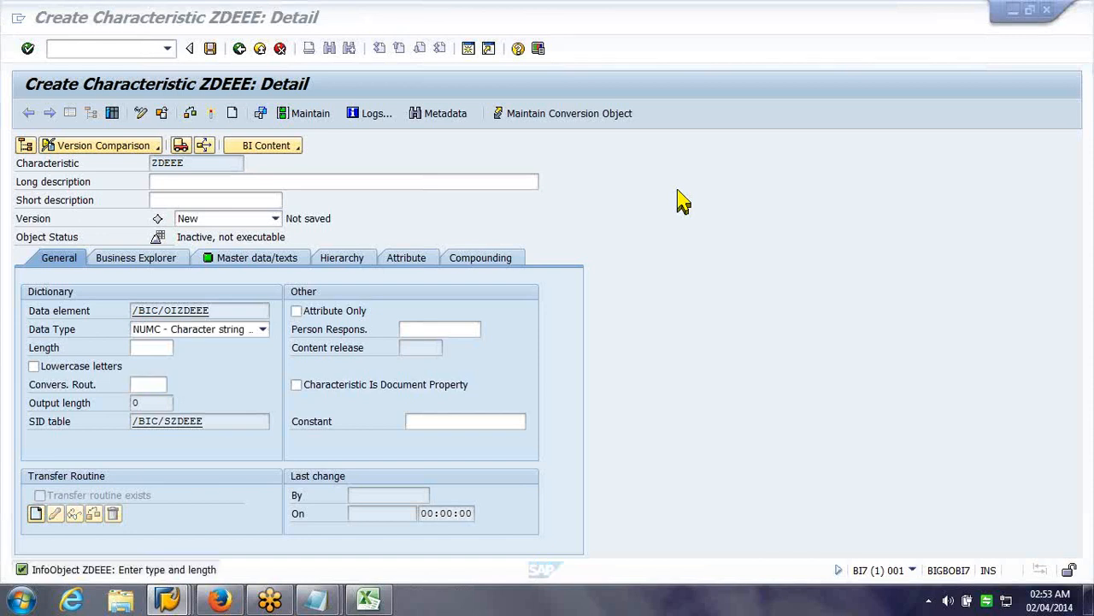
Set the data type of ZDEEE to CHAR - Character String and go to its conversion routine.
click(220, 331)
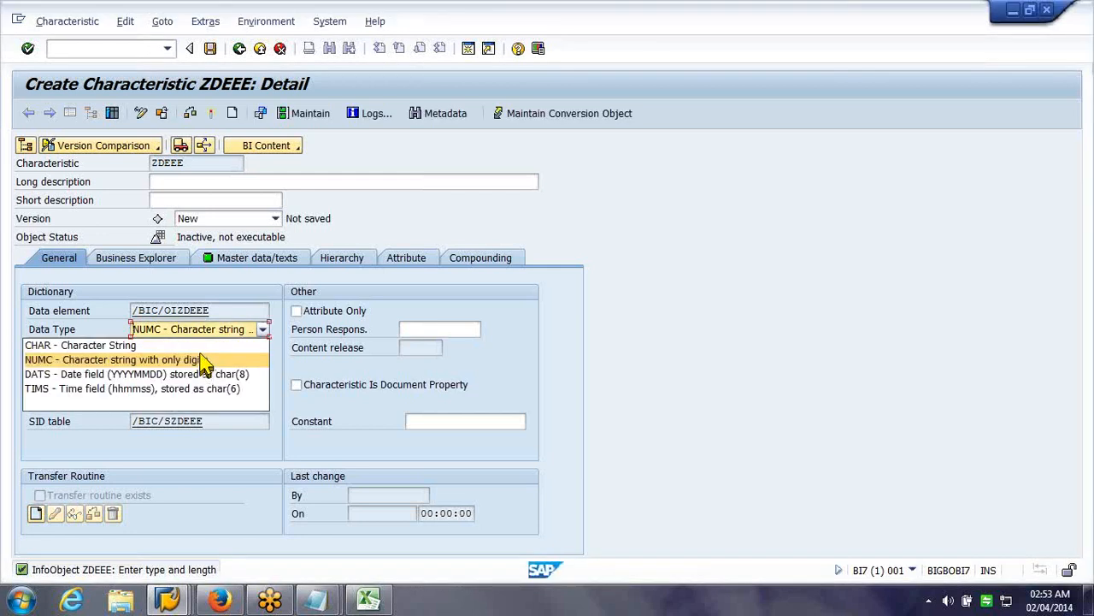
click(203, 345)
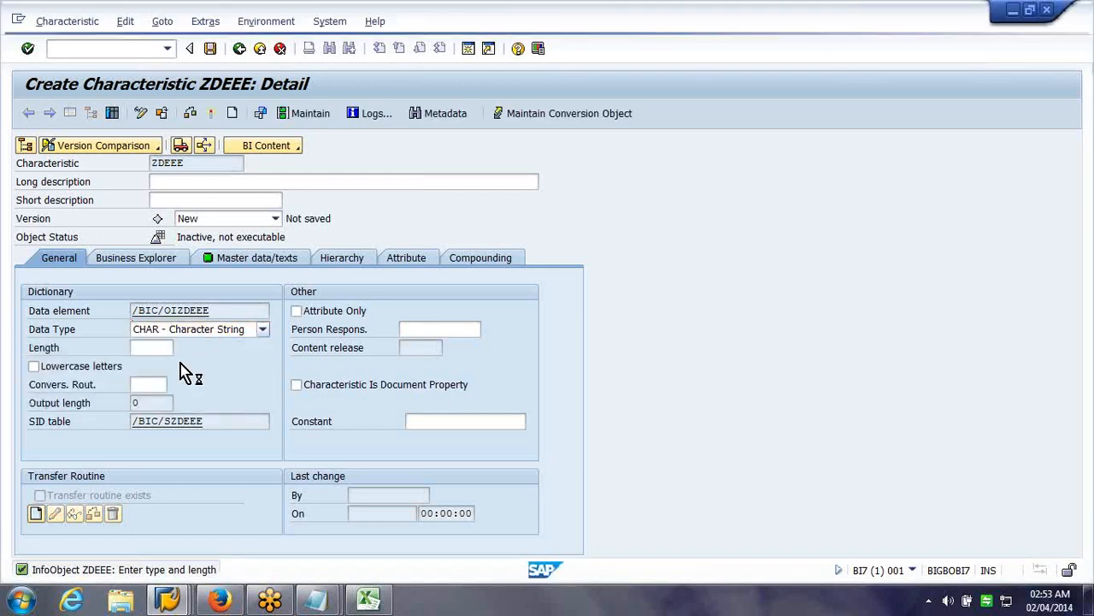
click(160, 384)
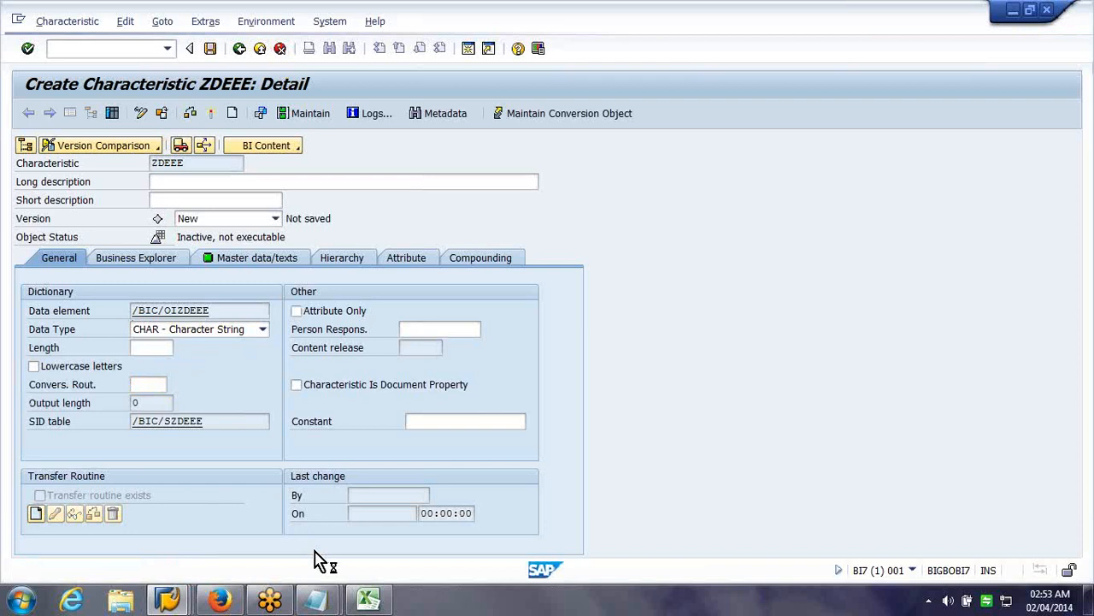
In the untitled Notepad file, complete the "By default" sentence with "for characteristic of datatype CHAR alpha is chosen by default".
click(318, 601)
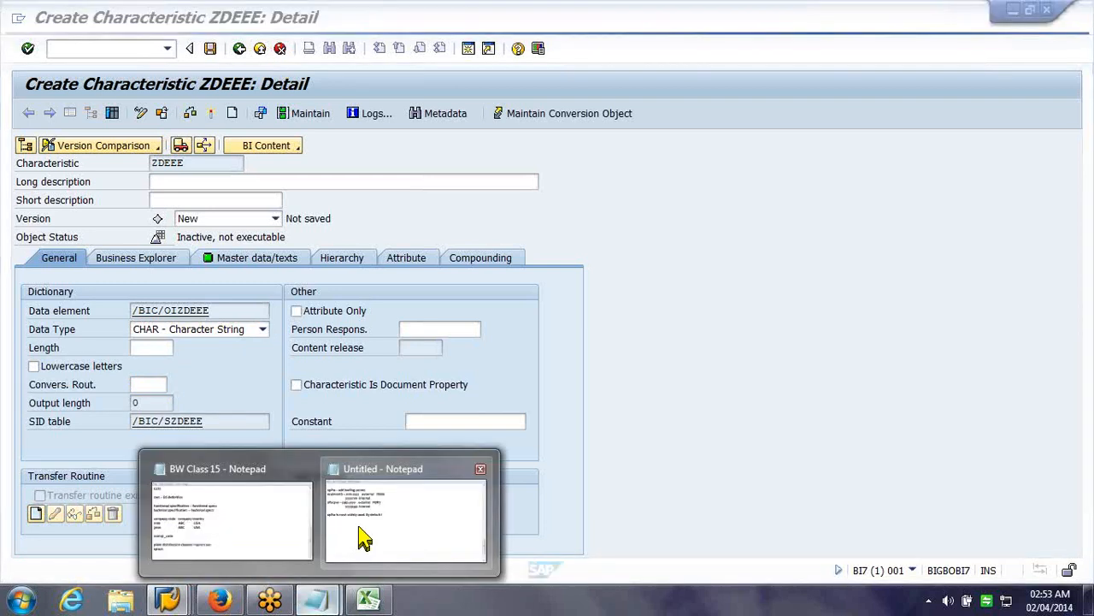
click(363, 537)
text(for characteristic of datatype al)
text(pha)
key(BackSpace)
key(BackSpace)
key(BackSpace)
key(BackSpace)
key(BackSpace)
text(char)
key(BackSpace)
key(BackSpace)
key(BackSpace)
key(BackSpace)
key(BackSpace)
text(CHAR alpha is chosen by default)
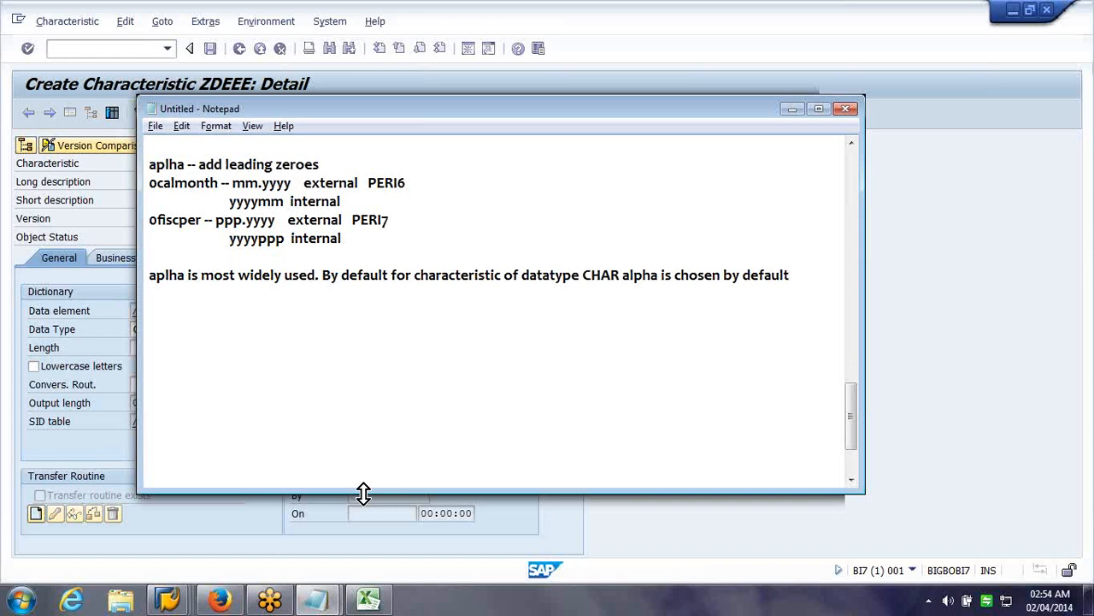
Add the note "calendar day u have rsdat & sdate" below the alpha line, separated by a blank line.
key(Return)
key(Return)
text(calend)
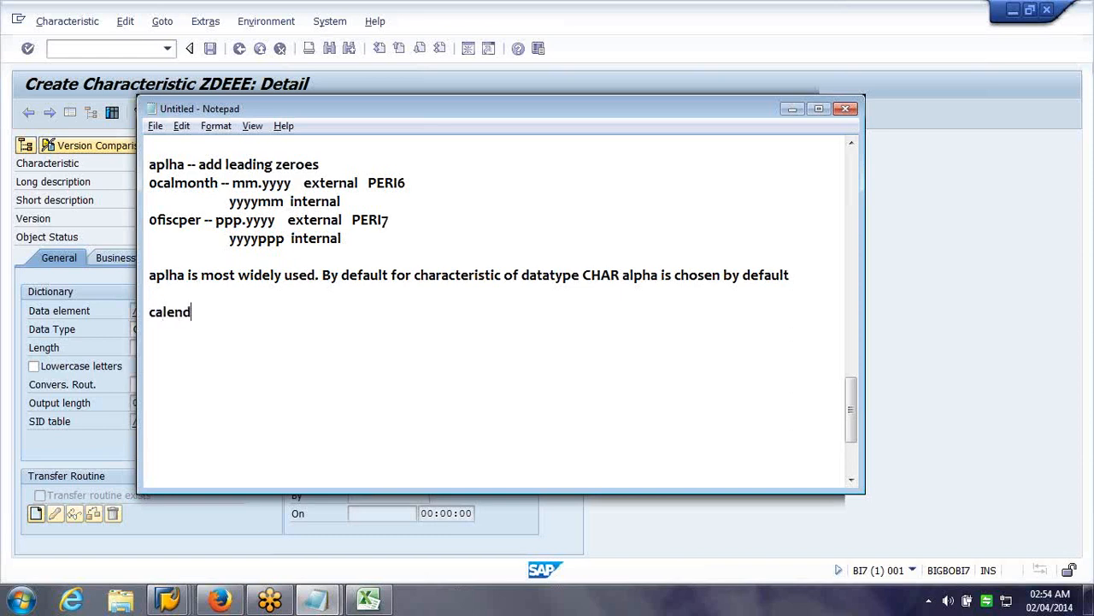
text(ar day u have rsda)
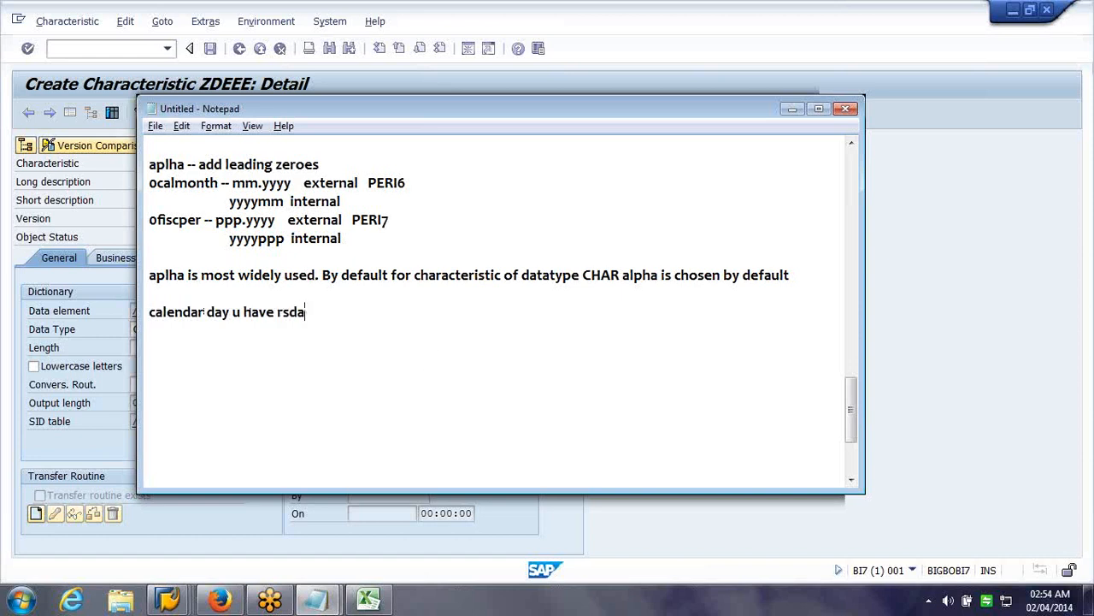
text(t & sdate)
Add the line "ext format dd.mm.yyyy / dd/mm/yyyy, etc" under the calendar day note.
key(Return)
text(ext)
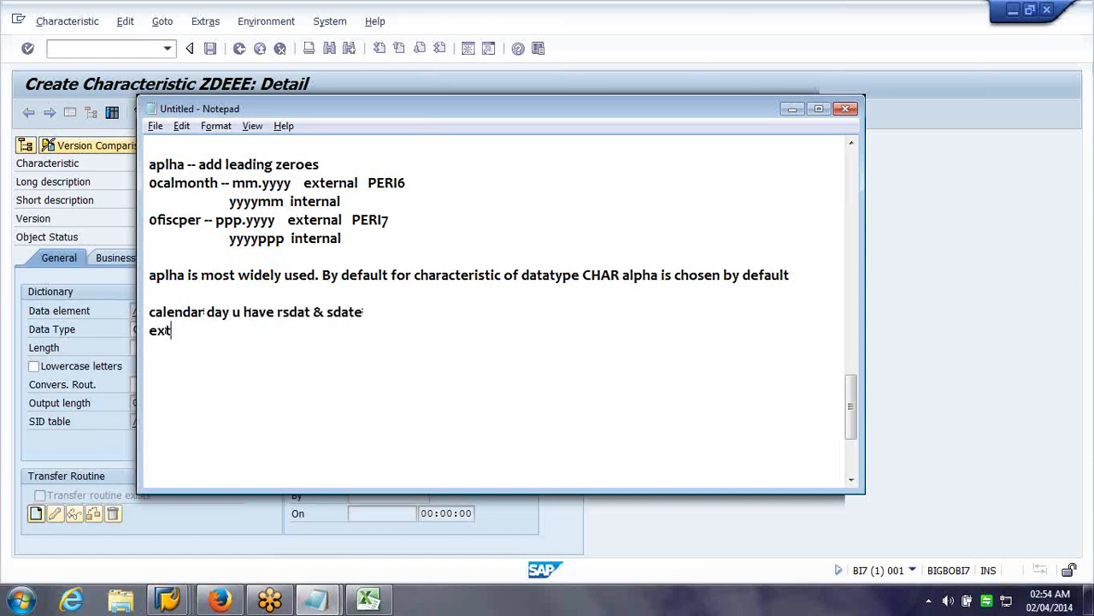
text( format)
text( mm)
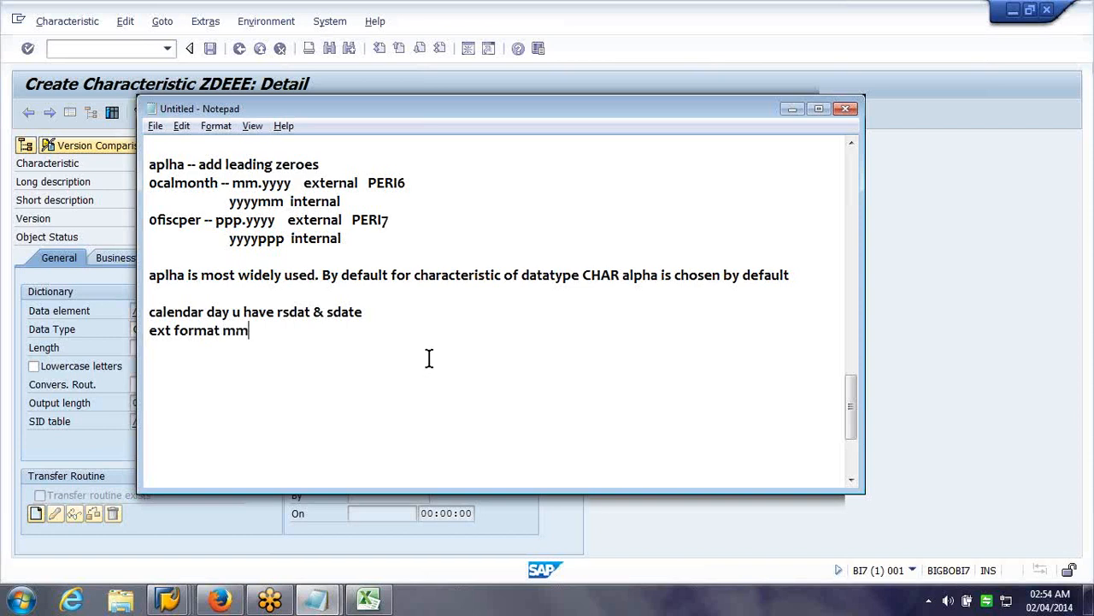
text(.dd)
key(BackSpace)
key(BackSpace)
key(BackSpace)
key(BackSpace)
key(BackSpace)
text(dd.mm.yyyy )
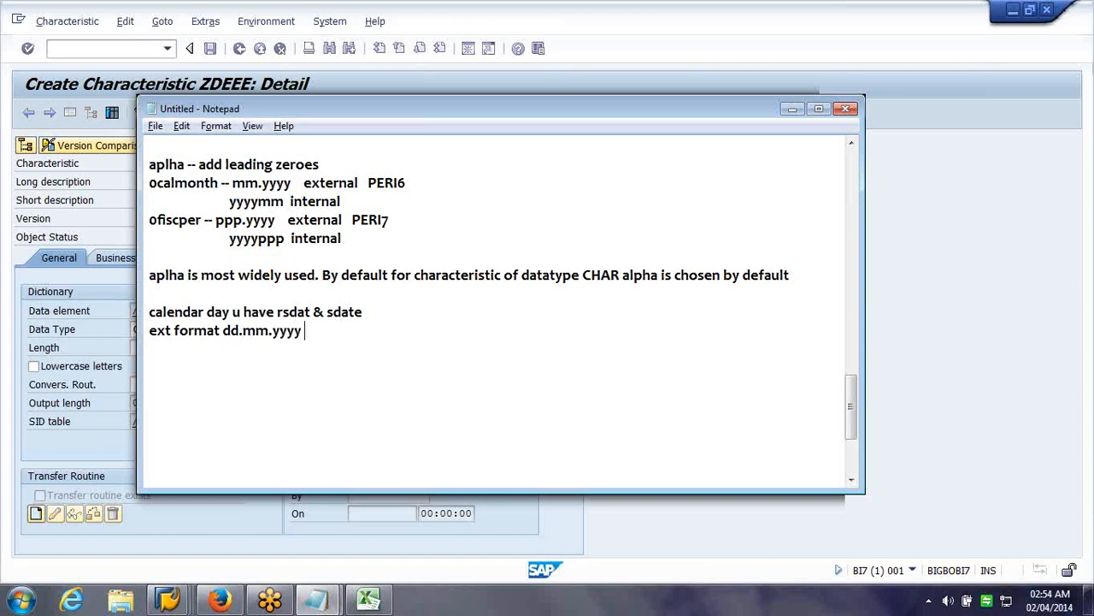
text(/ dd/mm/yyy)
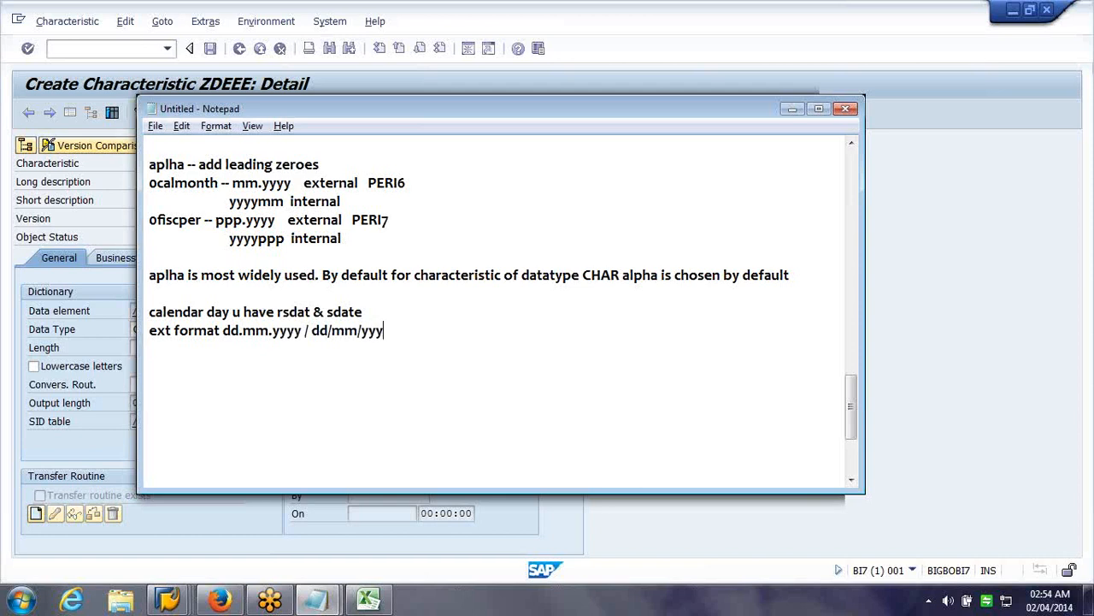
text(y, etc)
Add the line "internal format yyyymmdd" below the external format line.
key(Return)
text(inter)
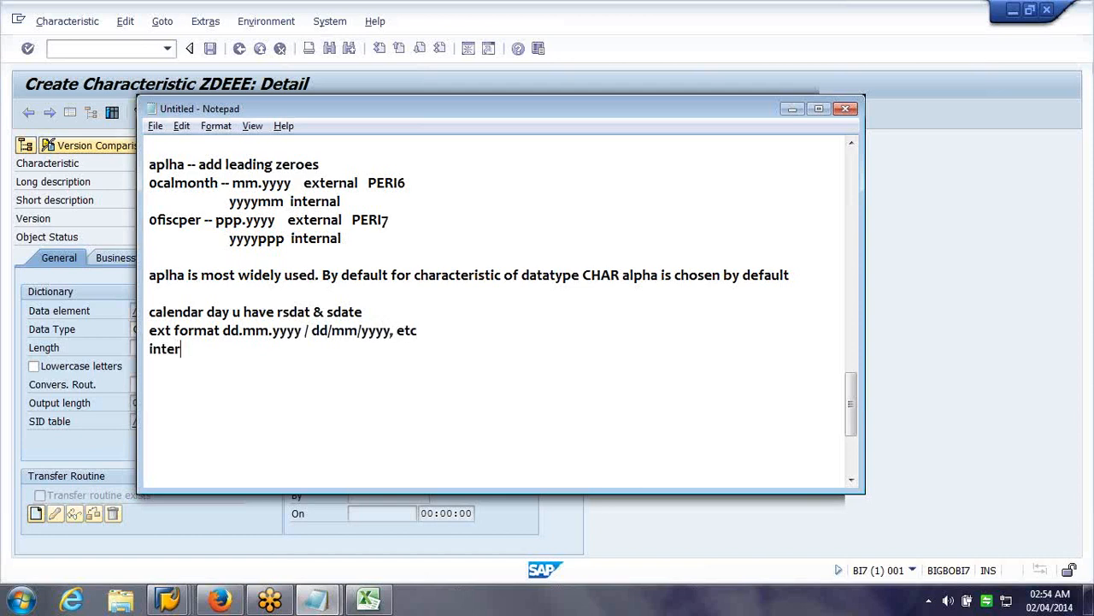
text(nal format yyyy)
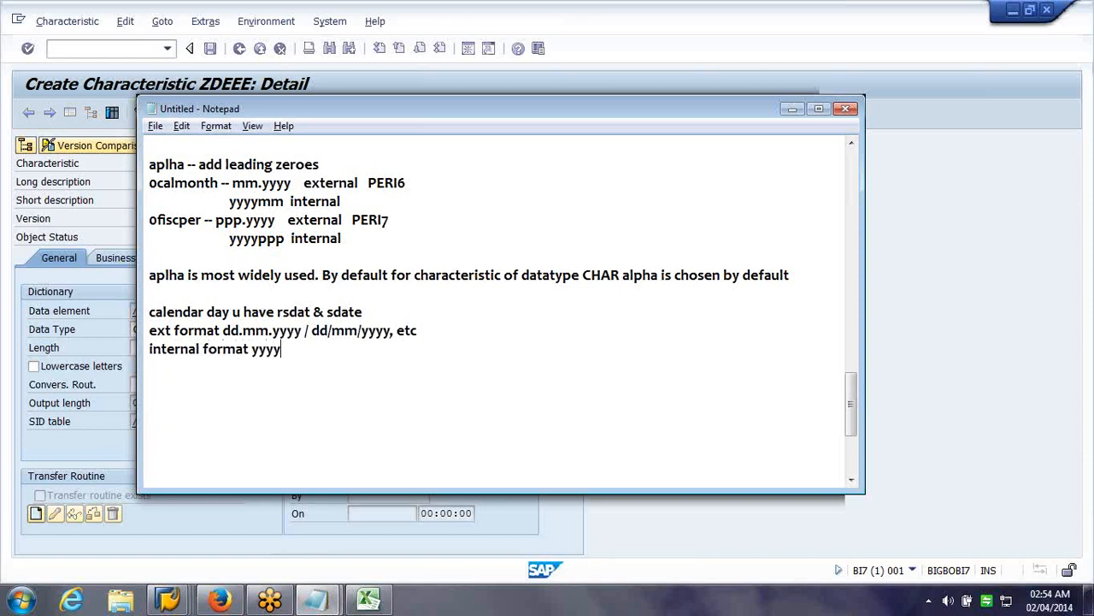
text(mmdd)
key(Return)
Switch to DataSource ZDS_DSO1 in SAP, open its field attributes for changing and select the CALDAY row.
click(171, 599)
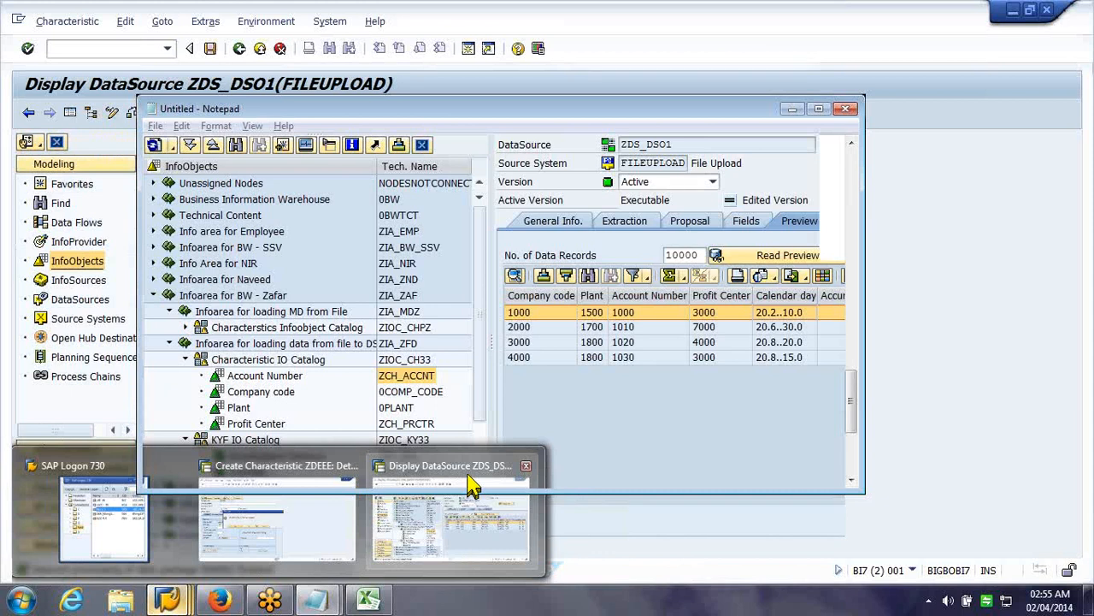
click(471, 485)
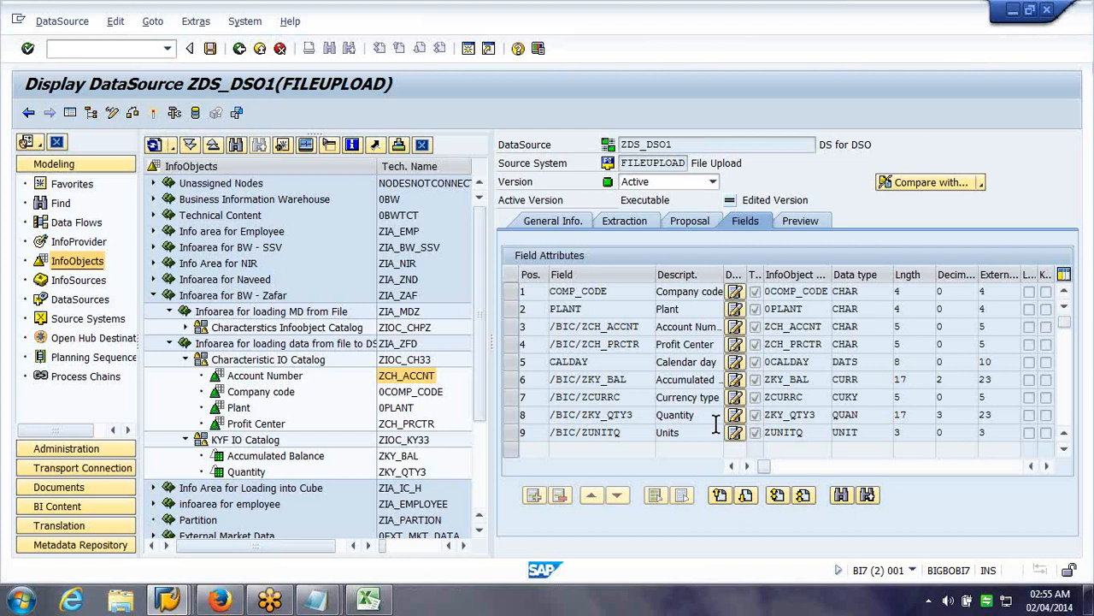
drag(767, 467, 833, 467)
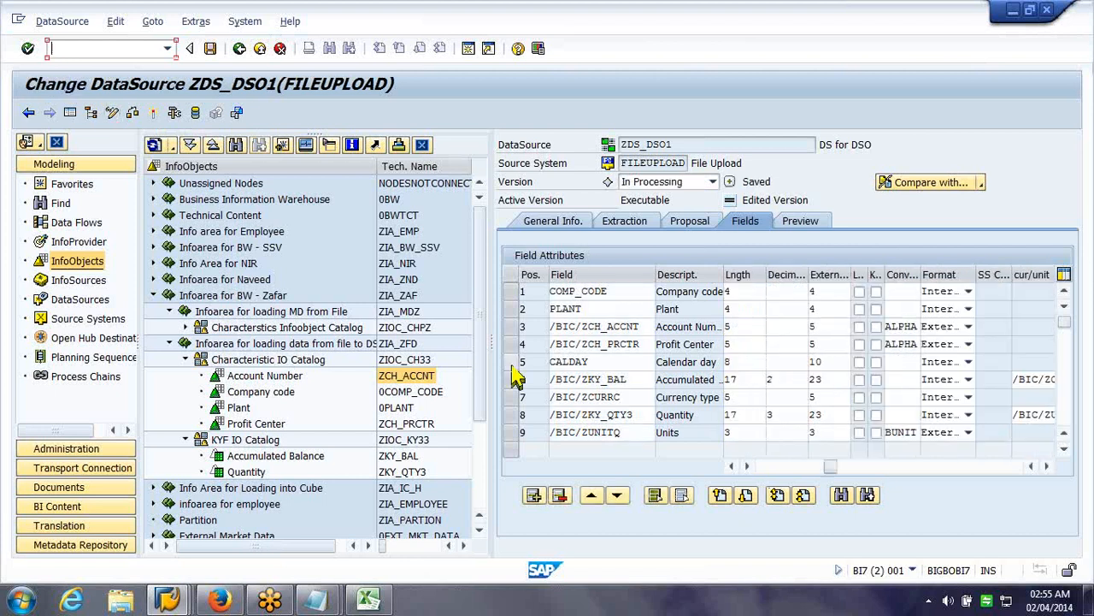
click(513, 365)
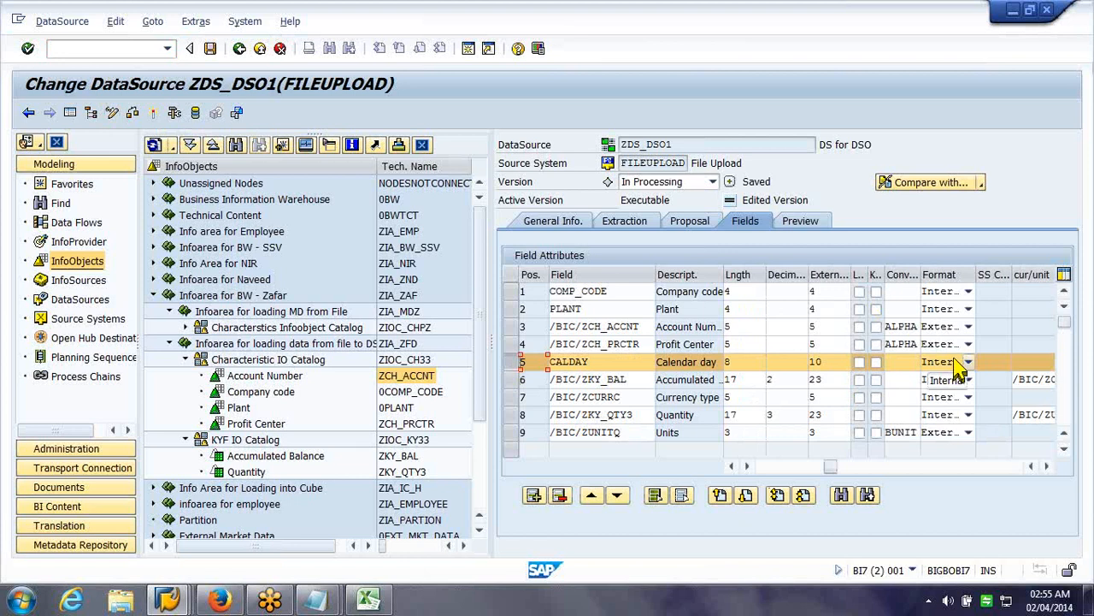
Check the calendar day format in the Excel DSO file data workbook, widening its column, and return to SAP.
mouse_move(368, 601)
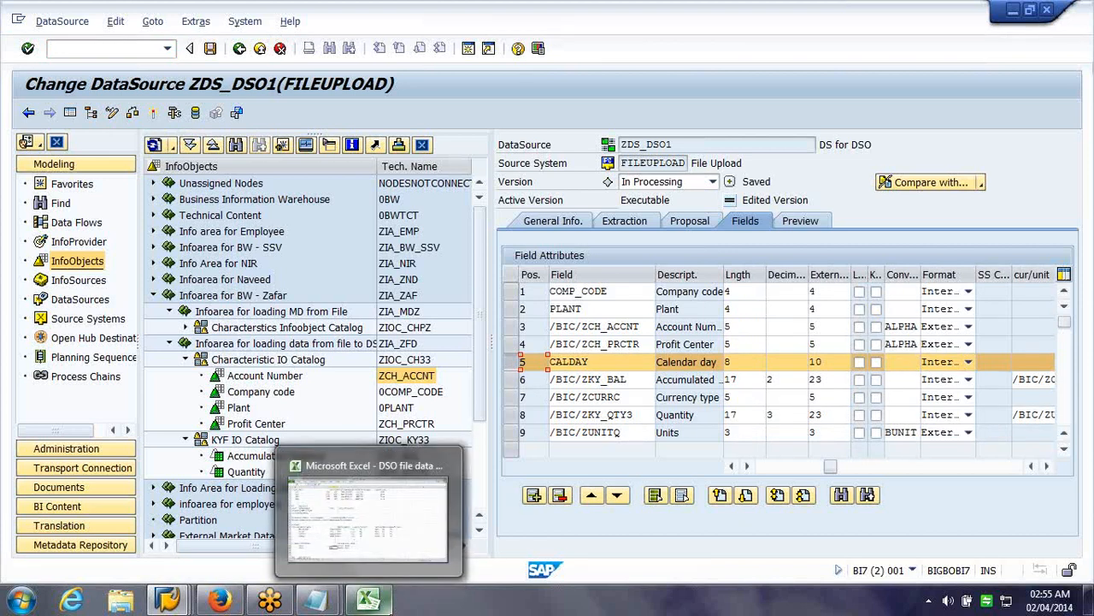
click(368, 601)
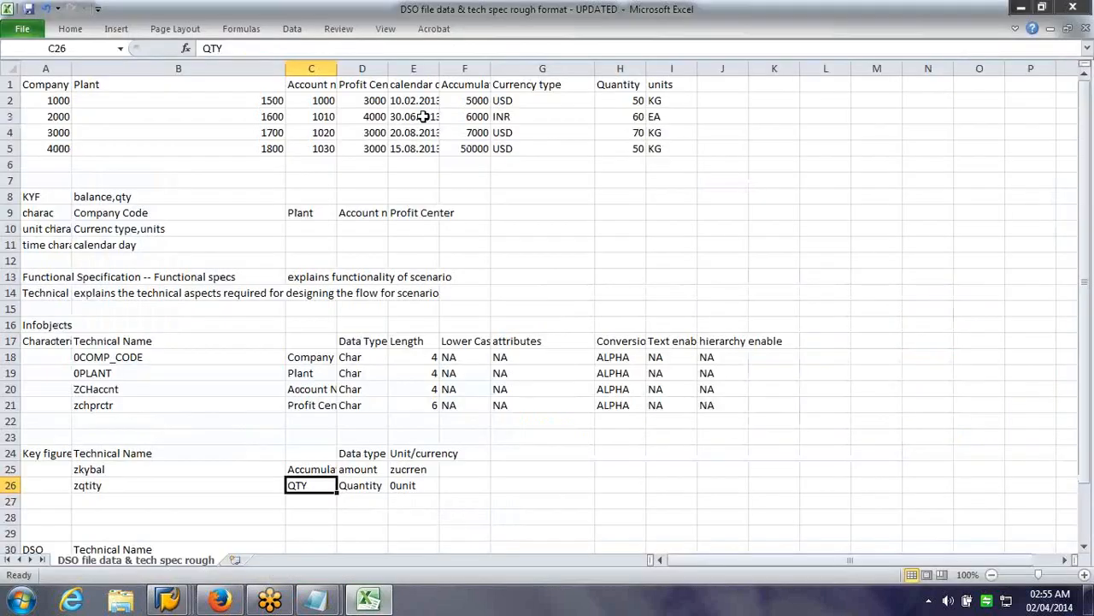
drag(443, 66, 476, 67)
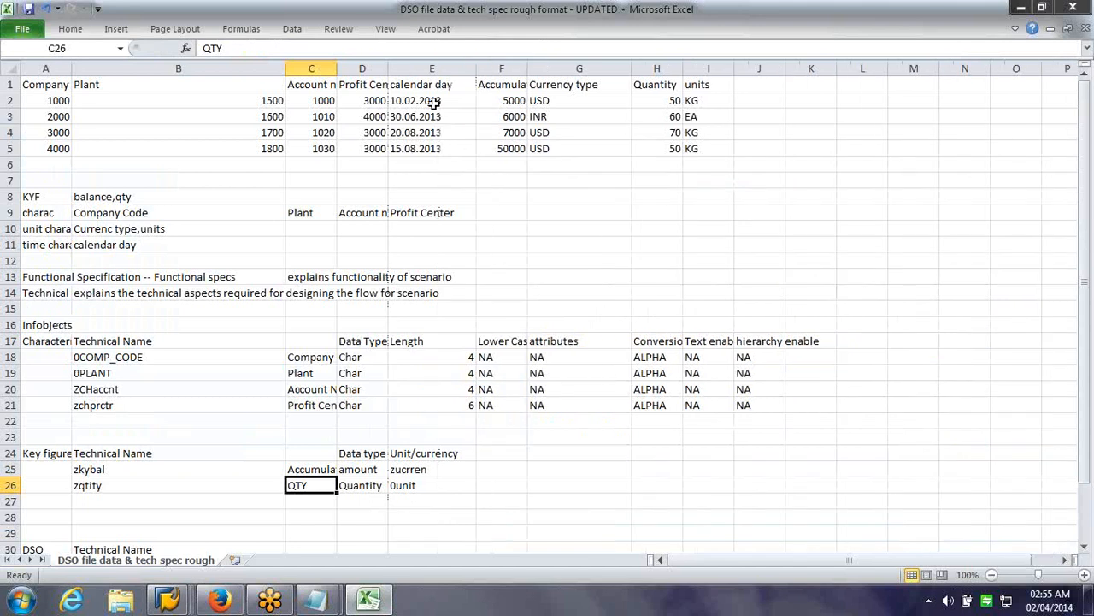
click(435, 101)
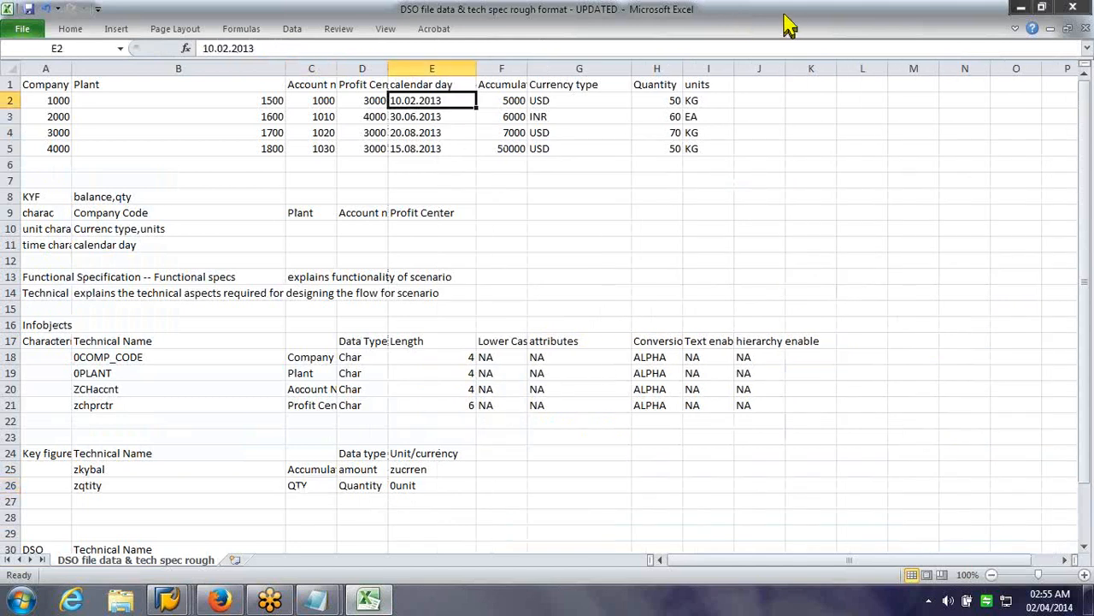
click(1020, 9)
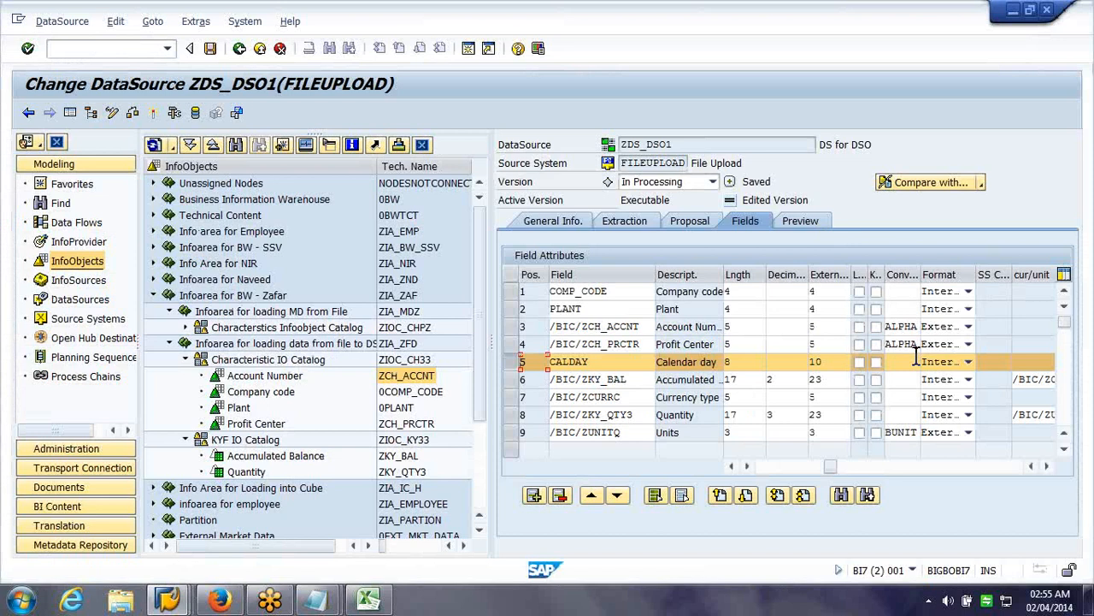
Set the conversion routine of the CALDAY field to RSDAT and activate the DataSource.
click(949, 362)
click(893, 360)
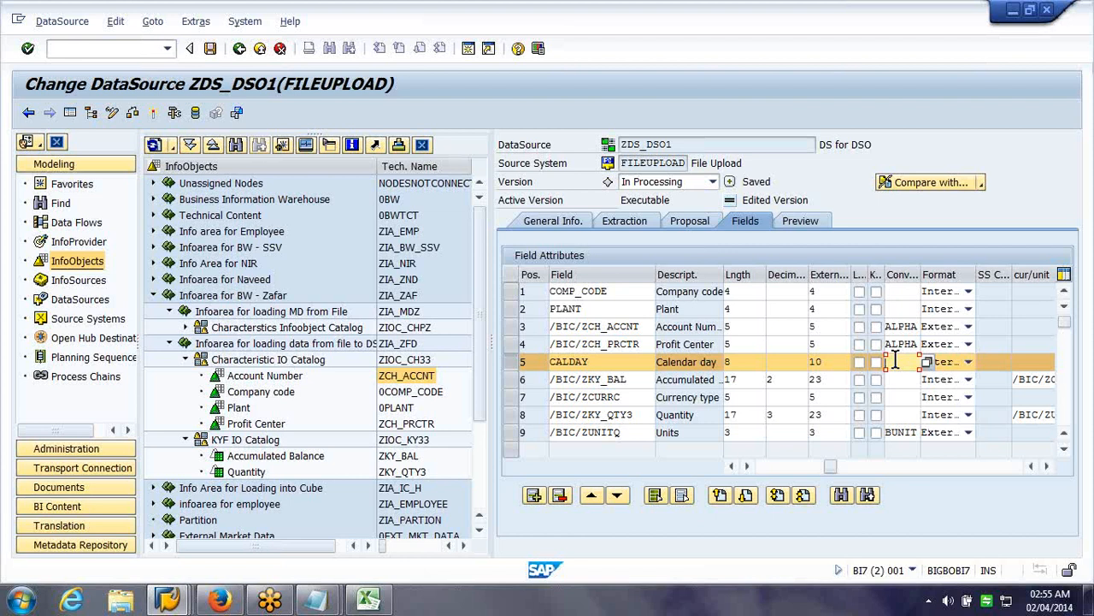
text(rsdat)
click(155, 114)
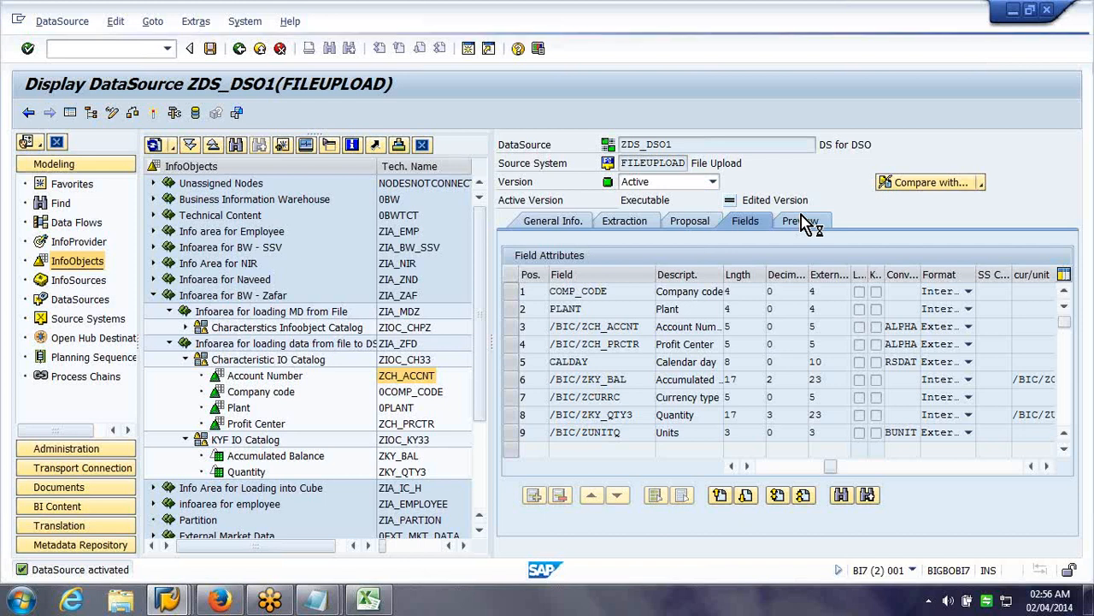
Try to preview the DataSource's data, and restart the Data Warehousing Workbench with transaction /nrsa1.
click(801, 223)
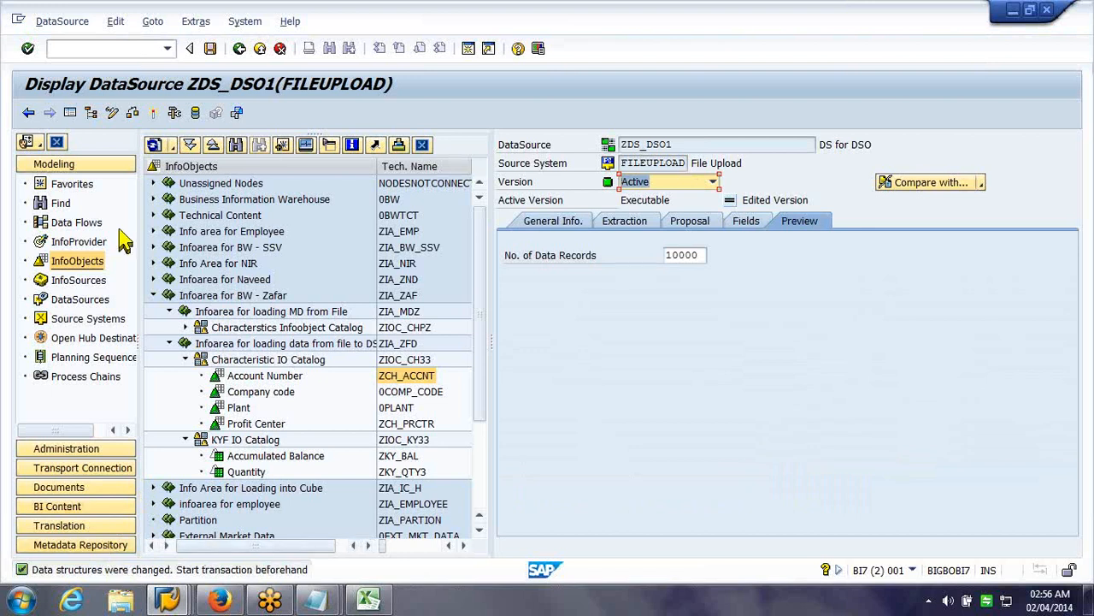
click(128, 51)
text(/n)
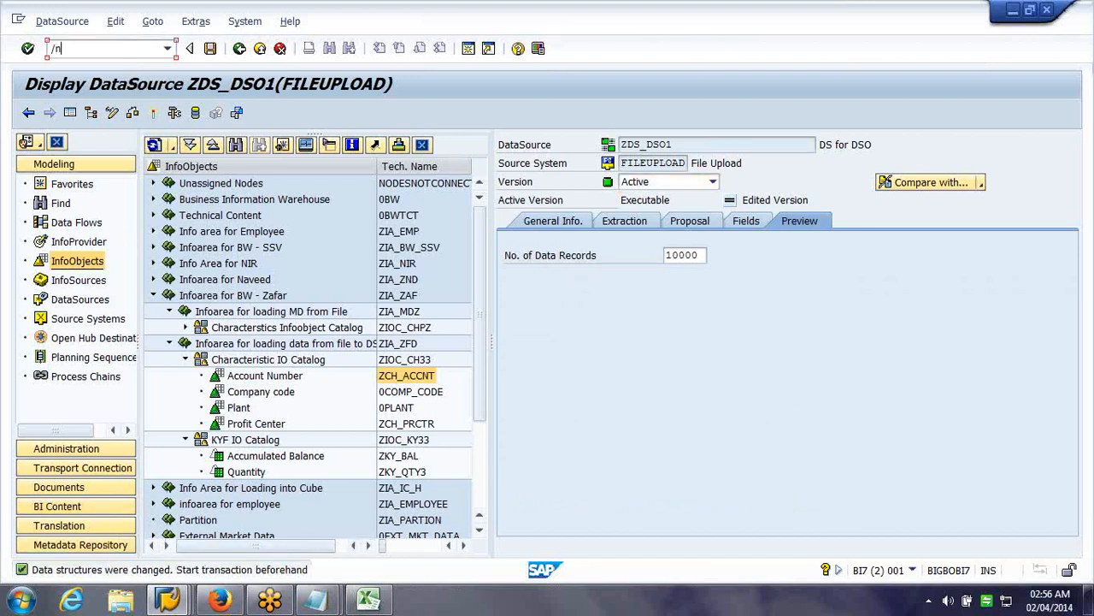
text(rsa1)
key(Return)
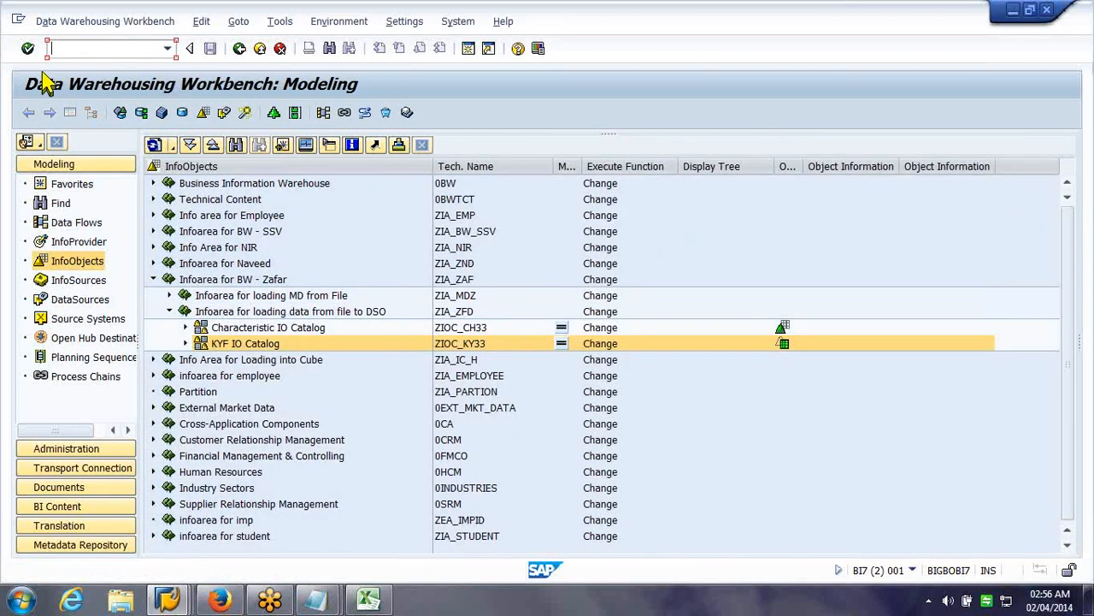
Select the DataSource DS for DSO (ZDS_DSO1) under the application component for loading file to DSO.
click(69, 301)
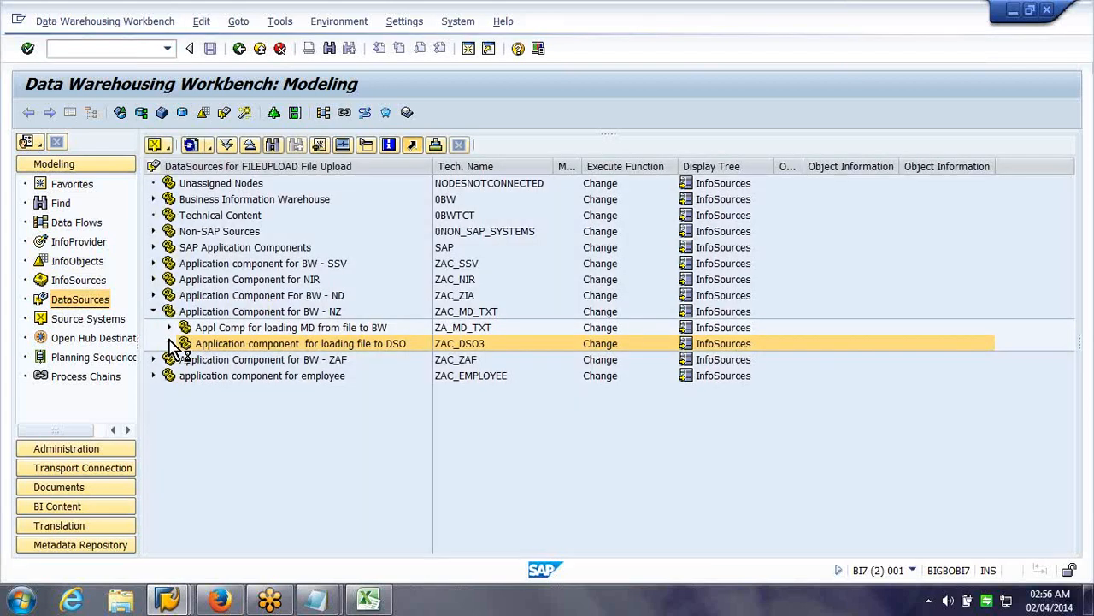
click(170, 343)
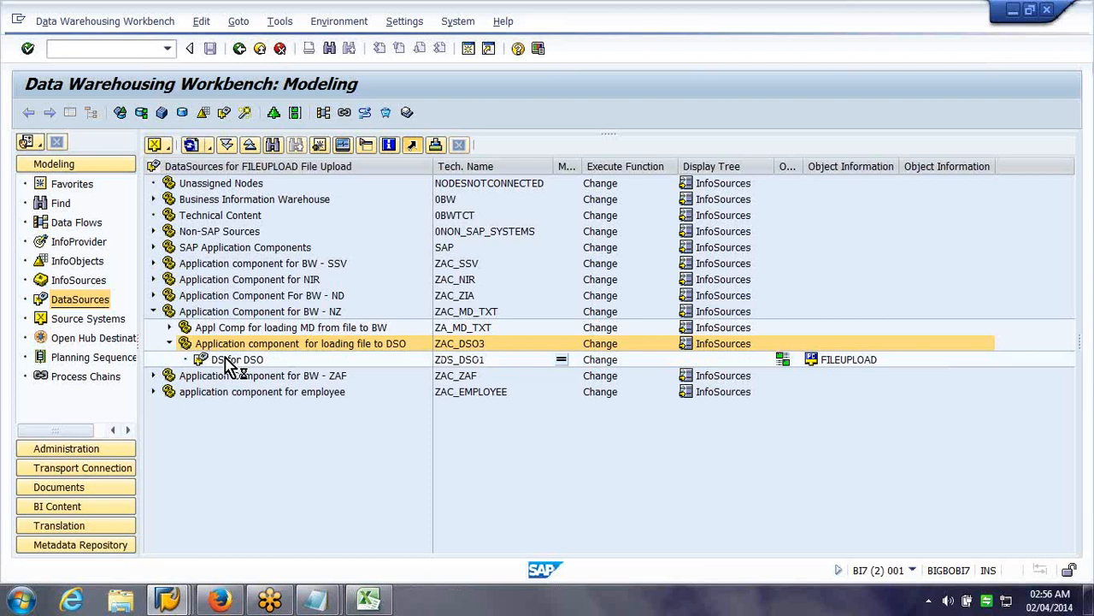
click(229, 360)
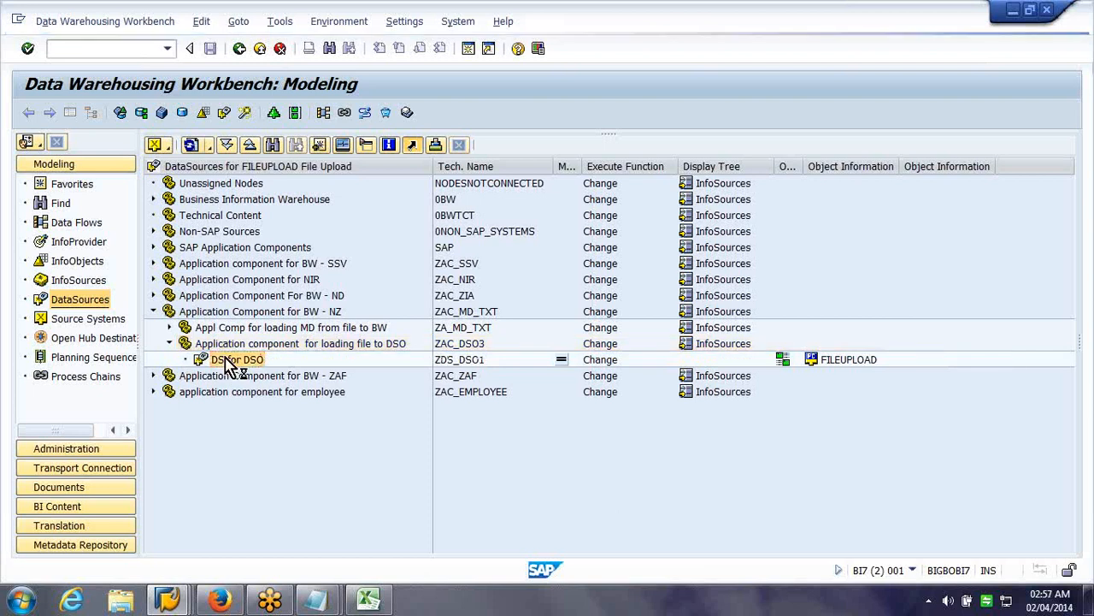
Read the preview data of DataSource DS for DSO, check its calendar day column, and return to the DataSource tree.
double_click(229, 360)
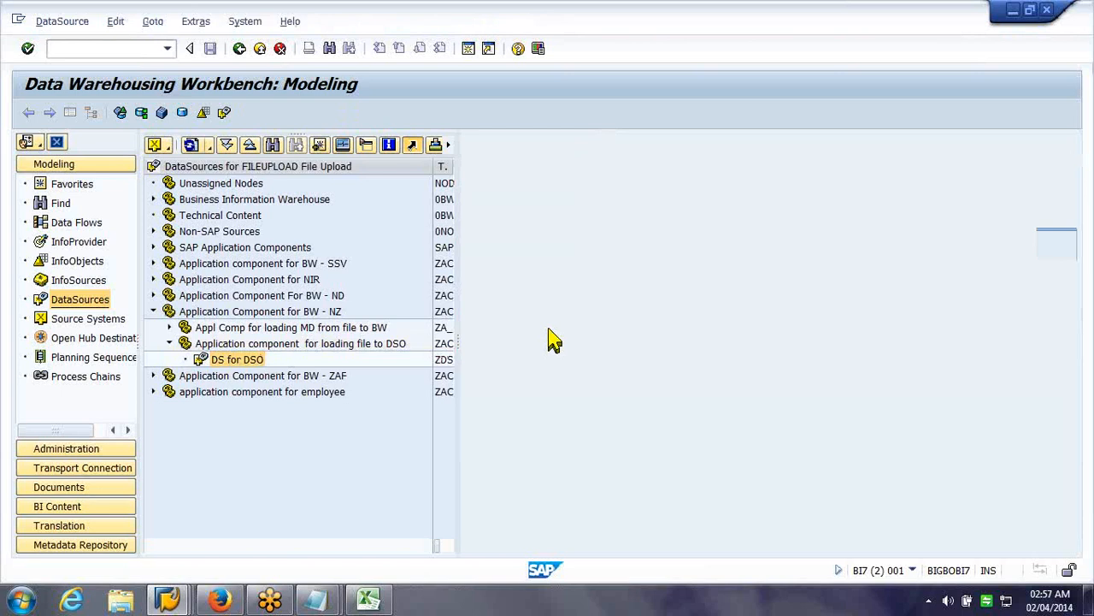
click(760, 220)
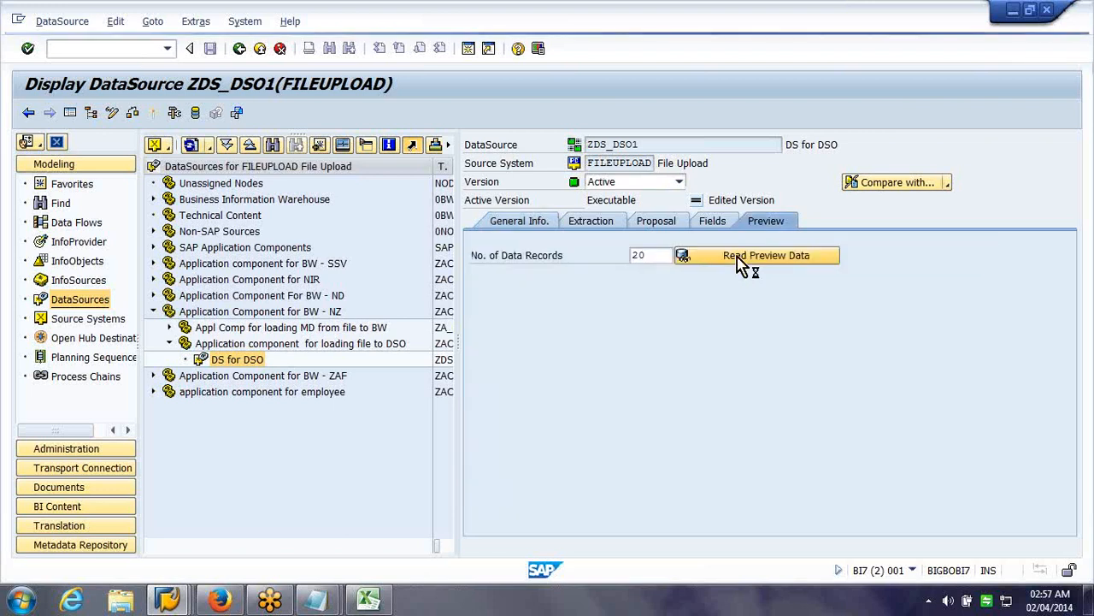
click(740, 259)
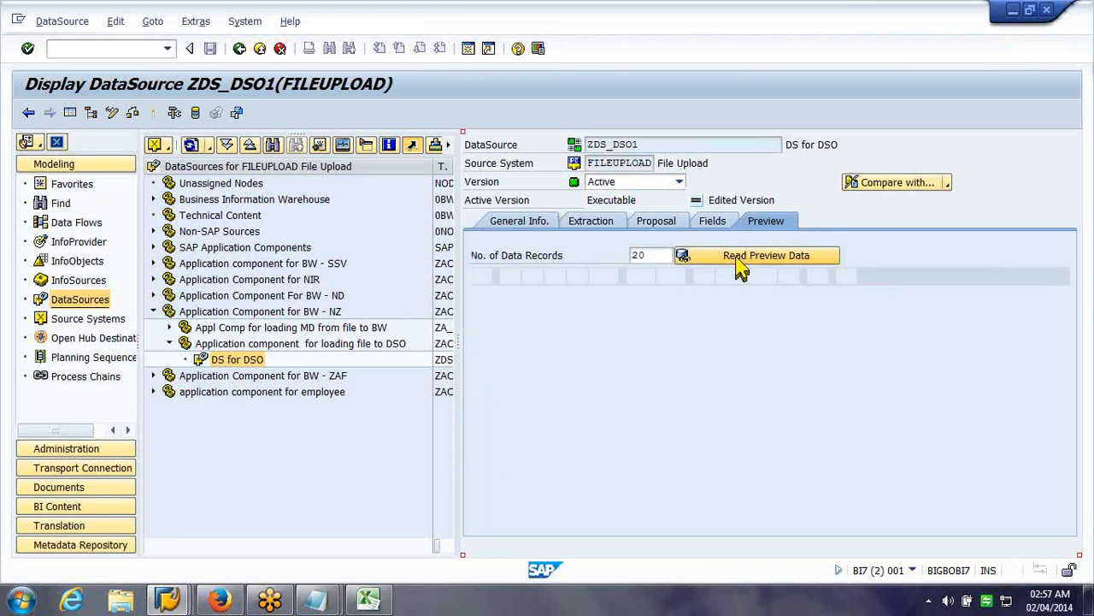
click(748, 327)
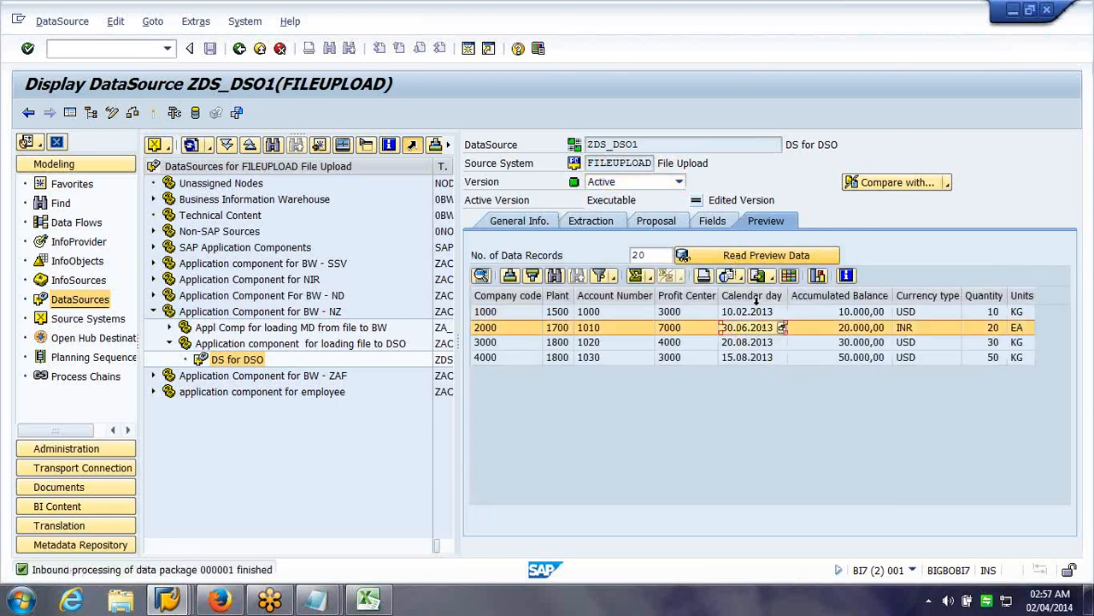
click(754, 296)
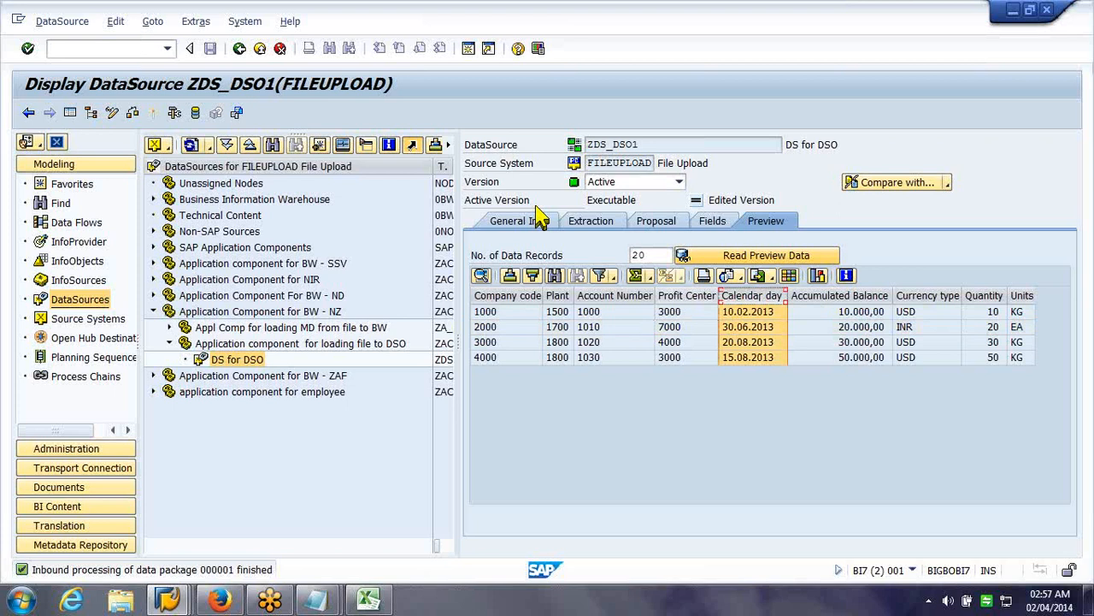
click(265, 50)
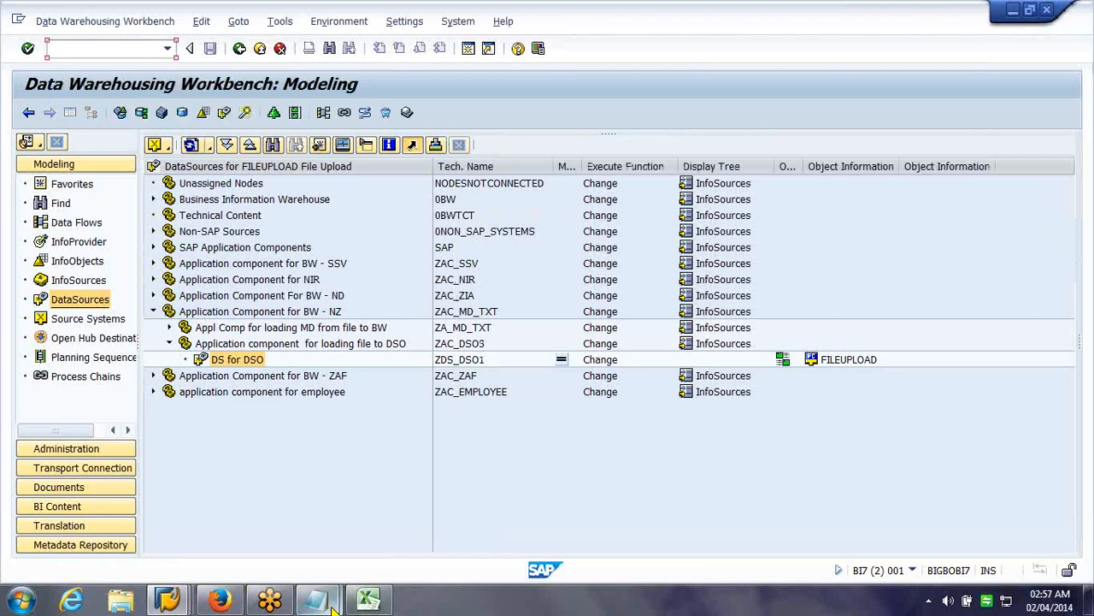
In the untitled Notepad notes, add the heading "Conversion routine" underlined with dashes above the external and internal format notes.
click(334, 605)
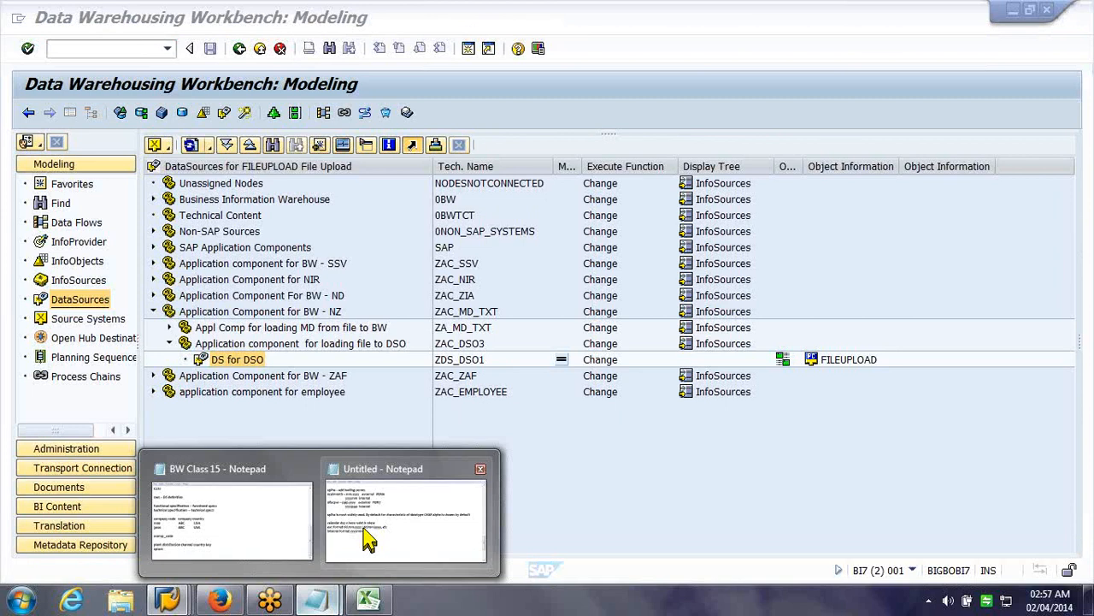
click(368, 541)
scroll(287, 308, up, 7)
click(171, 275)
text(Conversion routine)
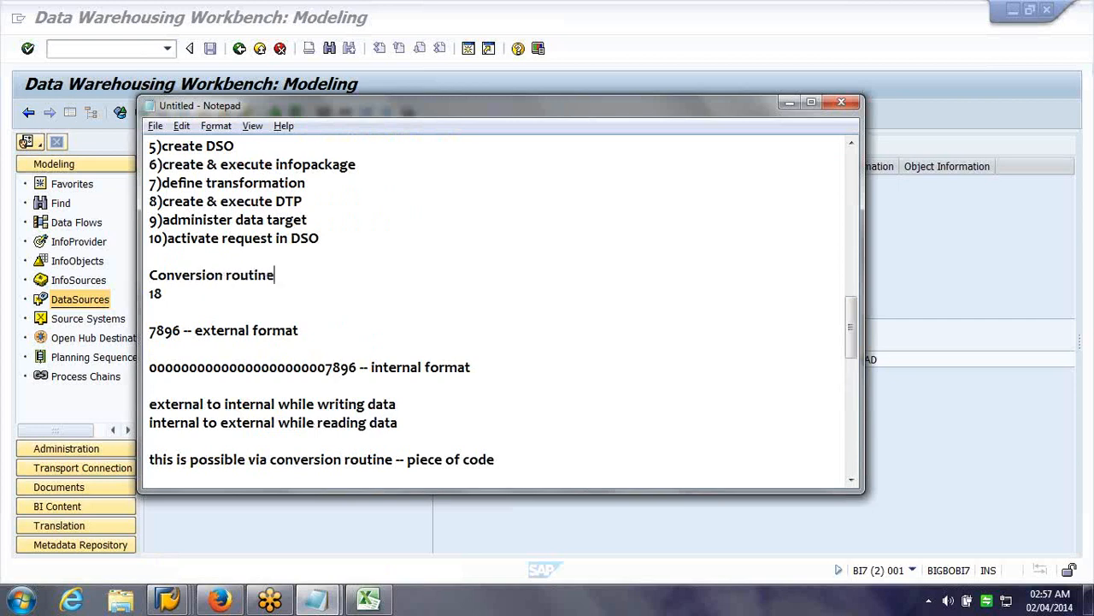
key(Return)
text(-------------------------------)
Review the conversion routine notes, from the external and internal formats through to the calendar day routines rsdat and sdate.
key(Down)
key(Down)
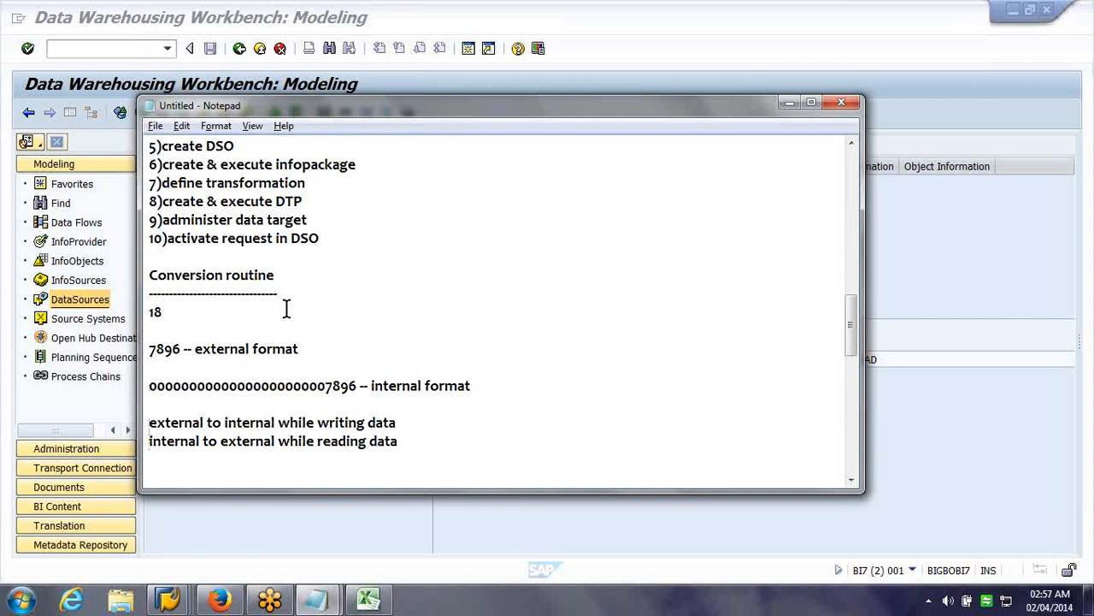
key(Down)
key(Down)
key(Down)
key(Down)
key(Down)
key(Down)
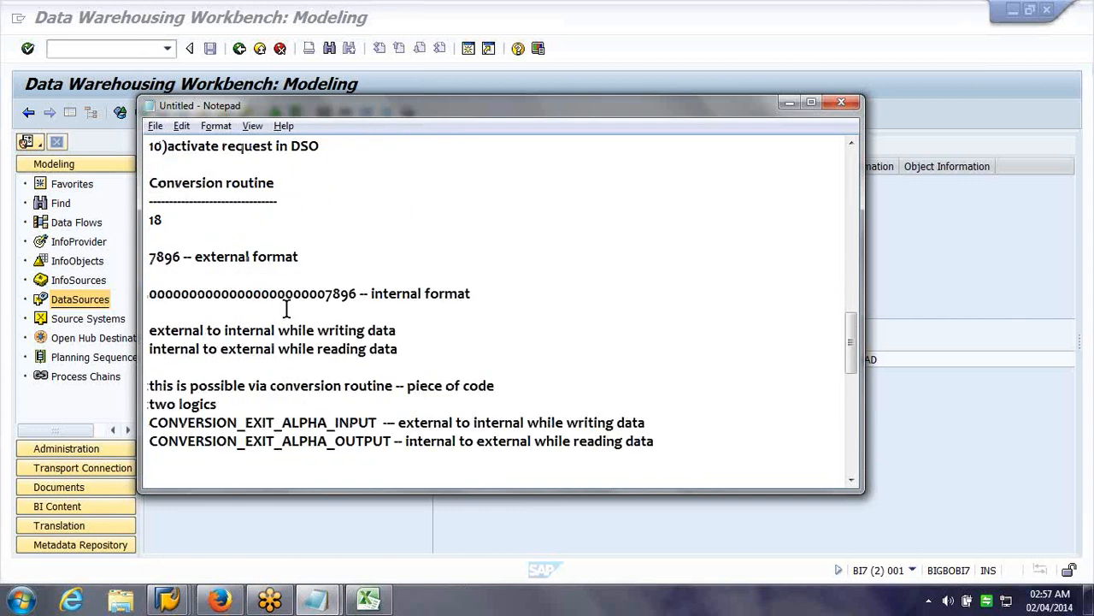
key(Down)
key(Down)
key(Down)
key(Down)
key(Down)
key(Down)
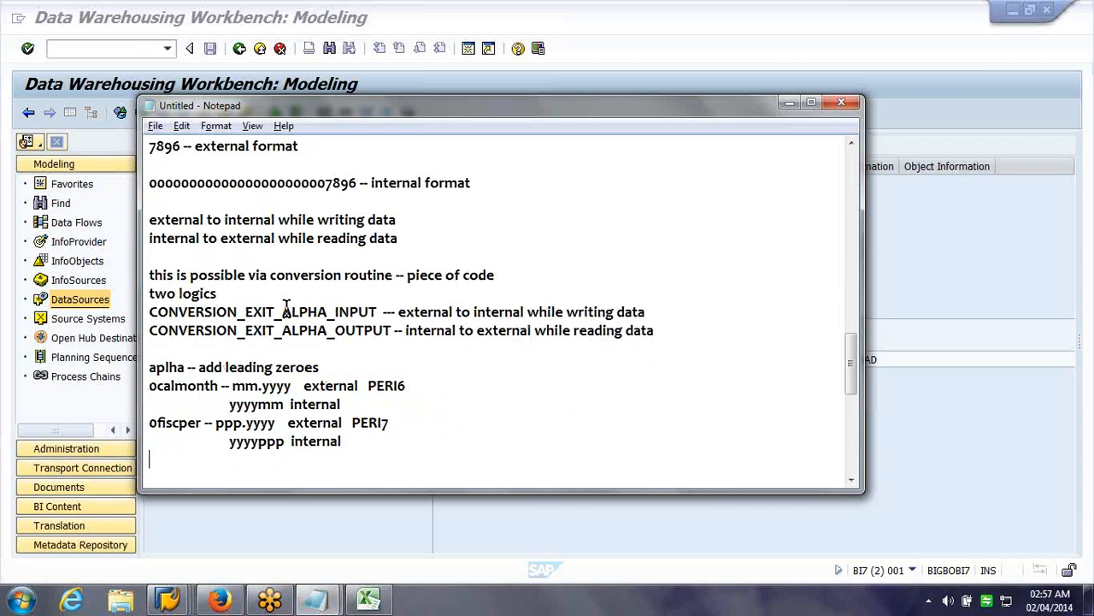
key(Down)
key(Down)
key(Down)
key(Down)
key(Down)
key(Down)
key(Down)
key(Down)
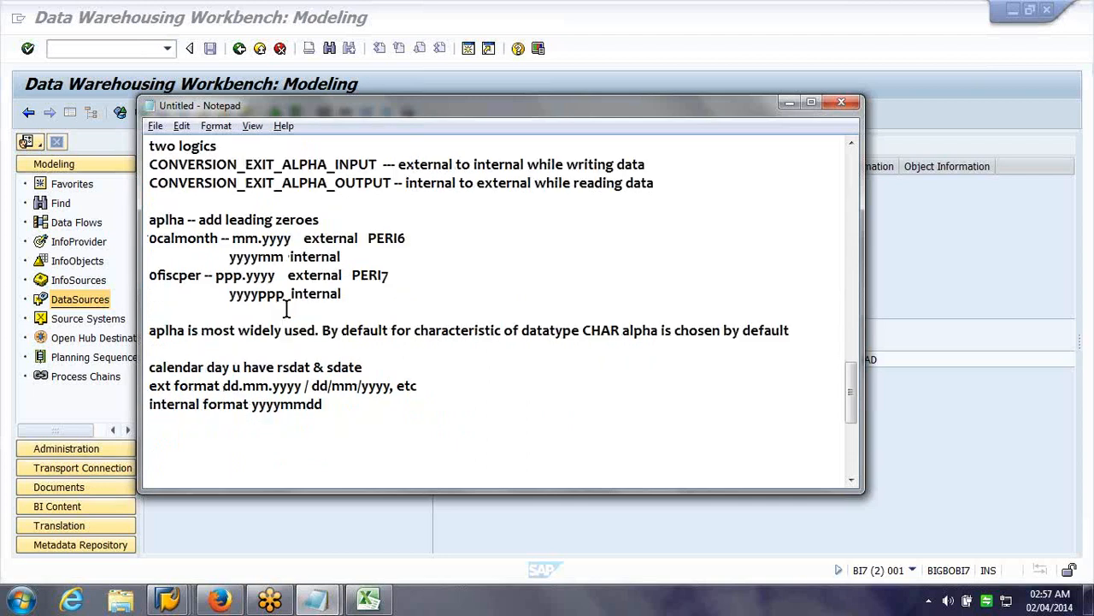
key(Up)
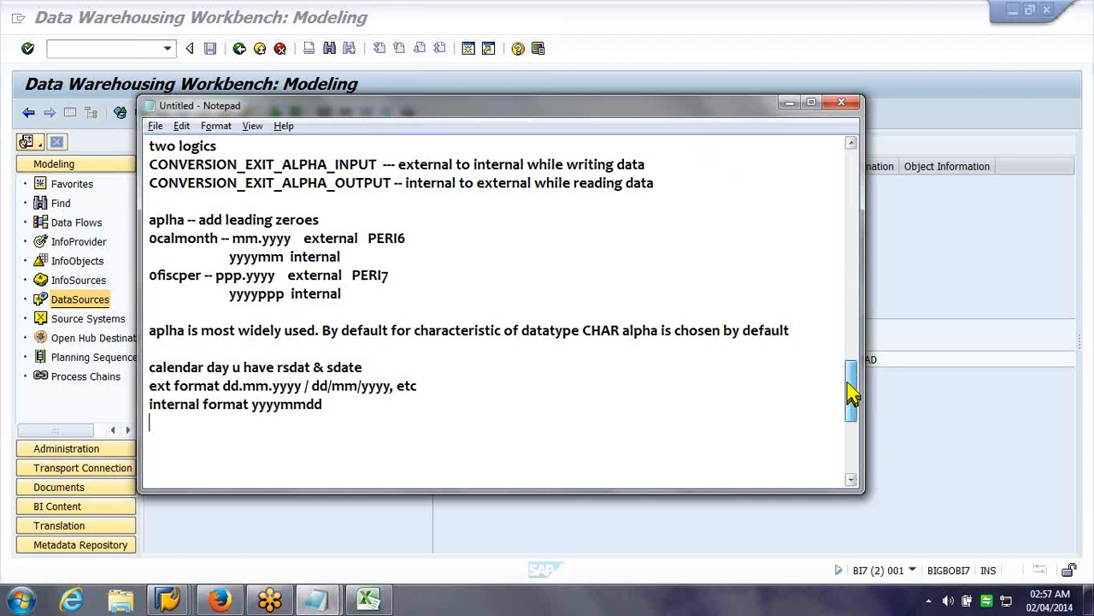
Go back to the notes on chart of accounts as the superior InfoObject for account.
drag(852, 394, 871, 183)
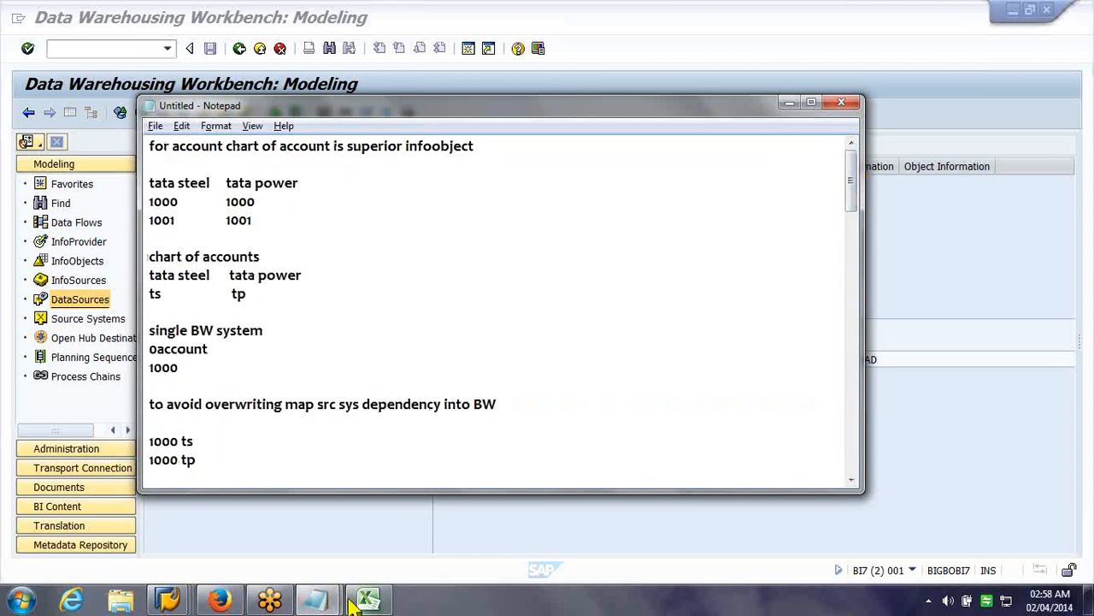
mouse_move(352, 603)
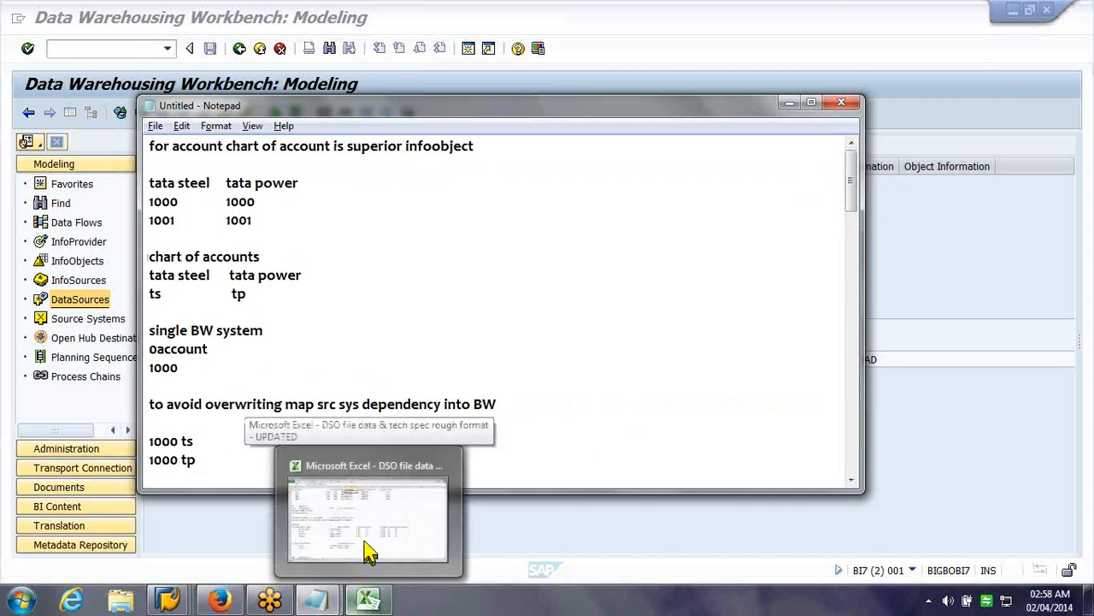
click(475, 265)
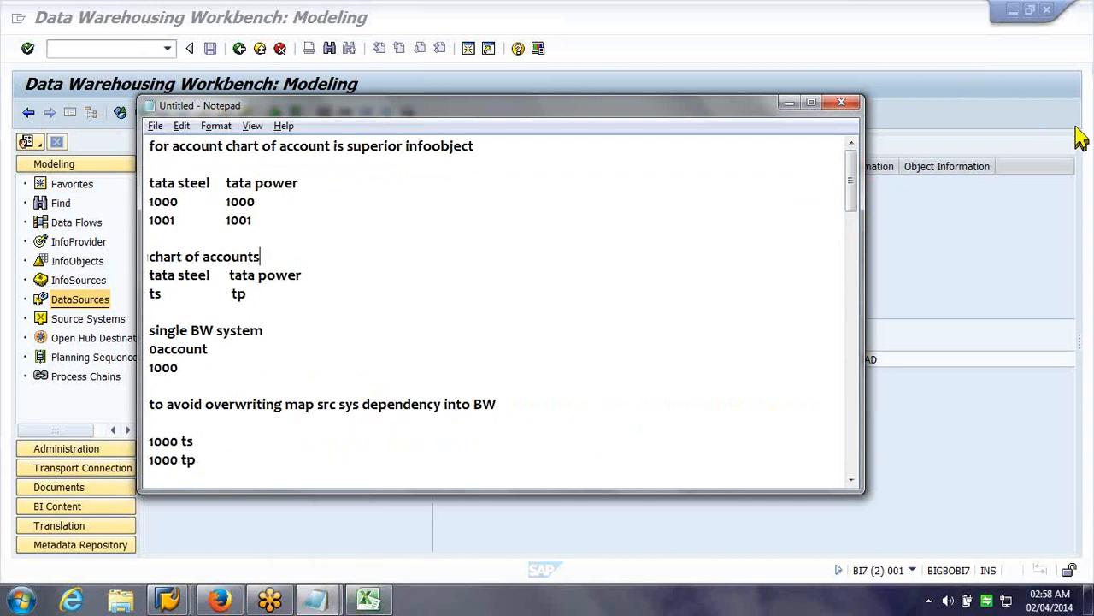